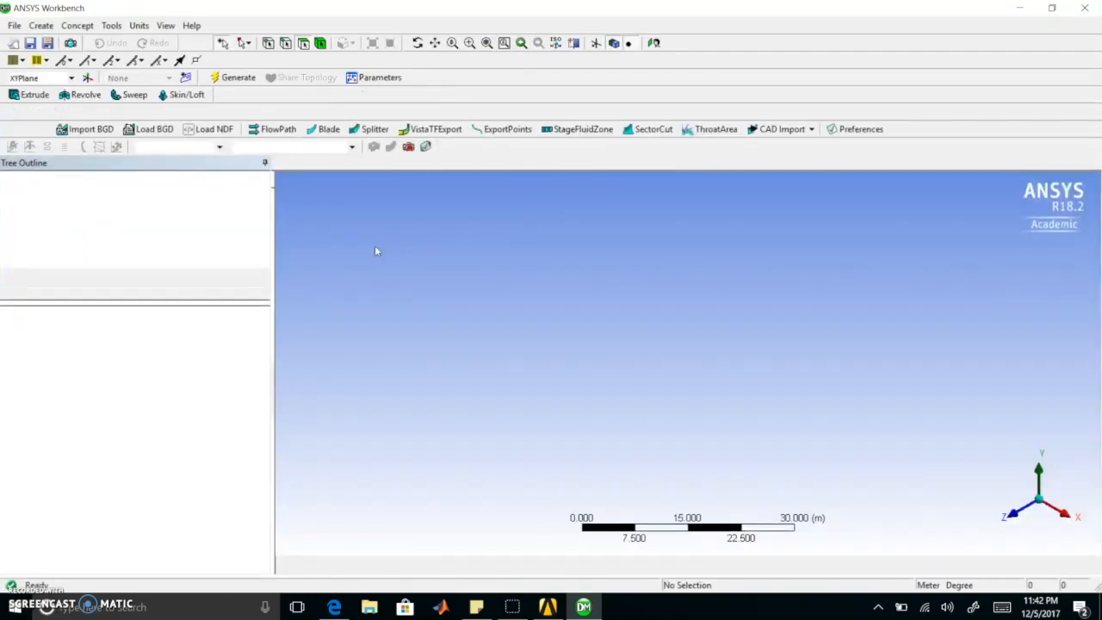
- Show the sketching grid in 2D with major grid spacing 1 and 10 minor steps per major
click(364, 250)
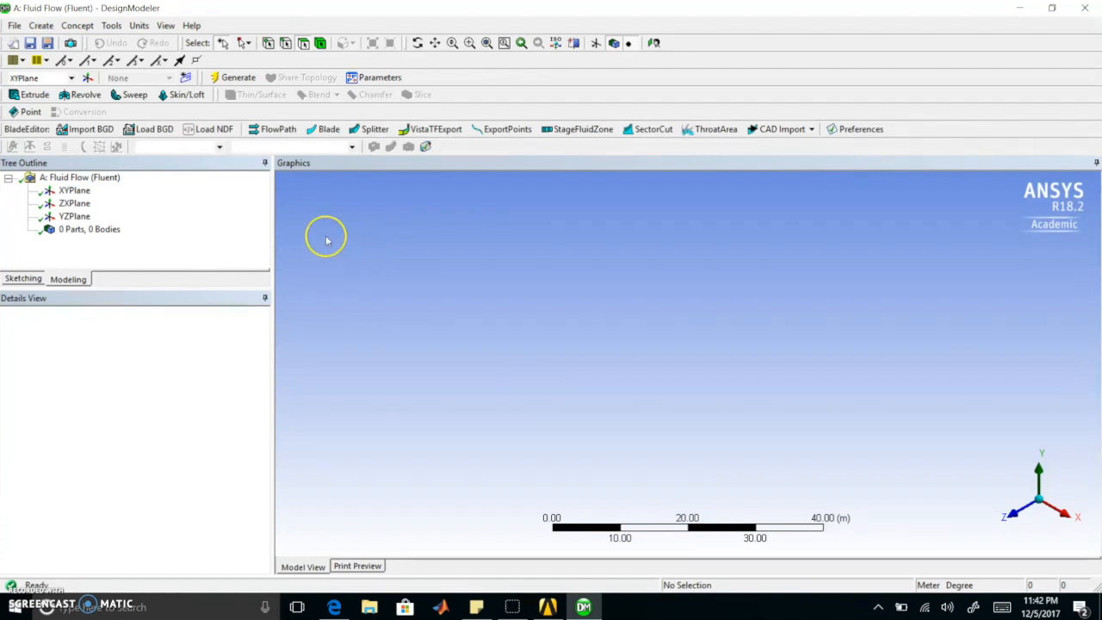
click(22, 278)
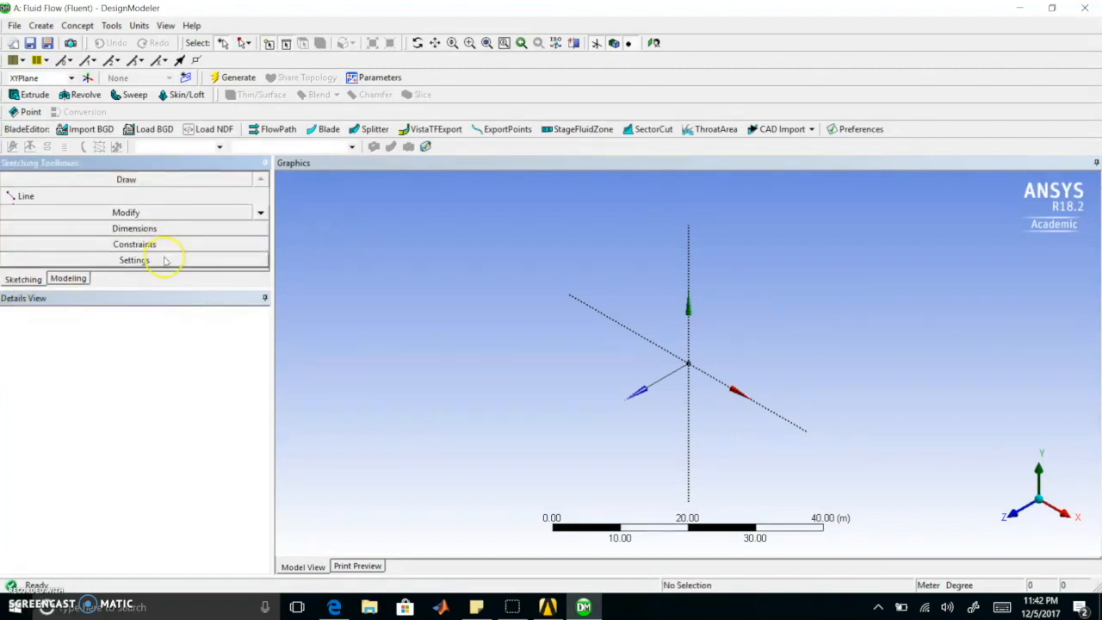
click(160, 260)
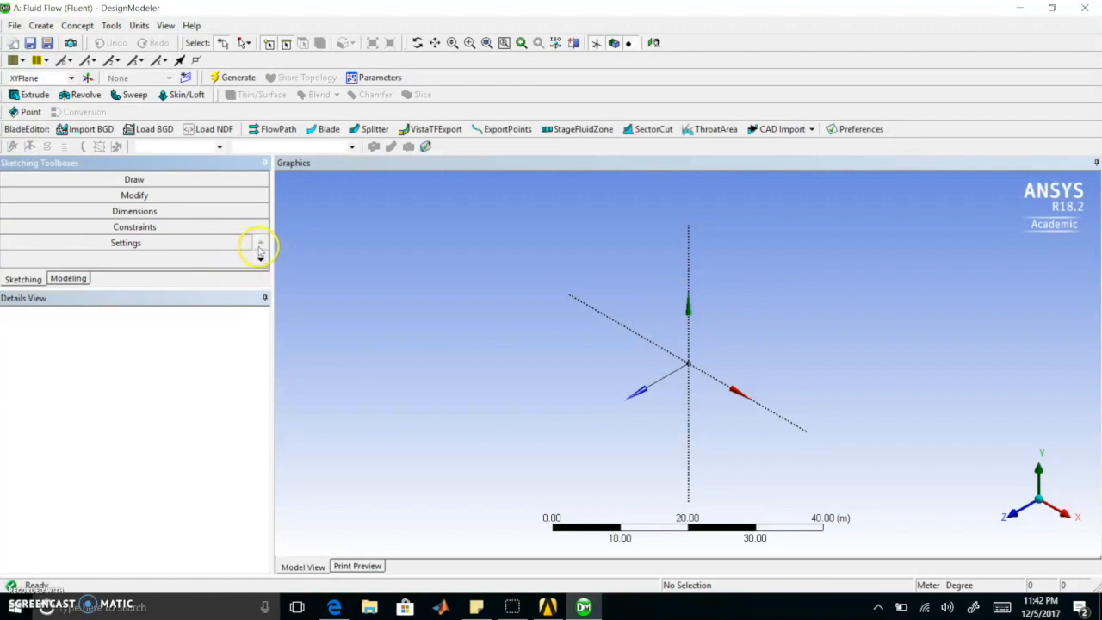
drag(192, 289, 188, 352)
click(225, 261)
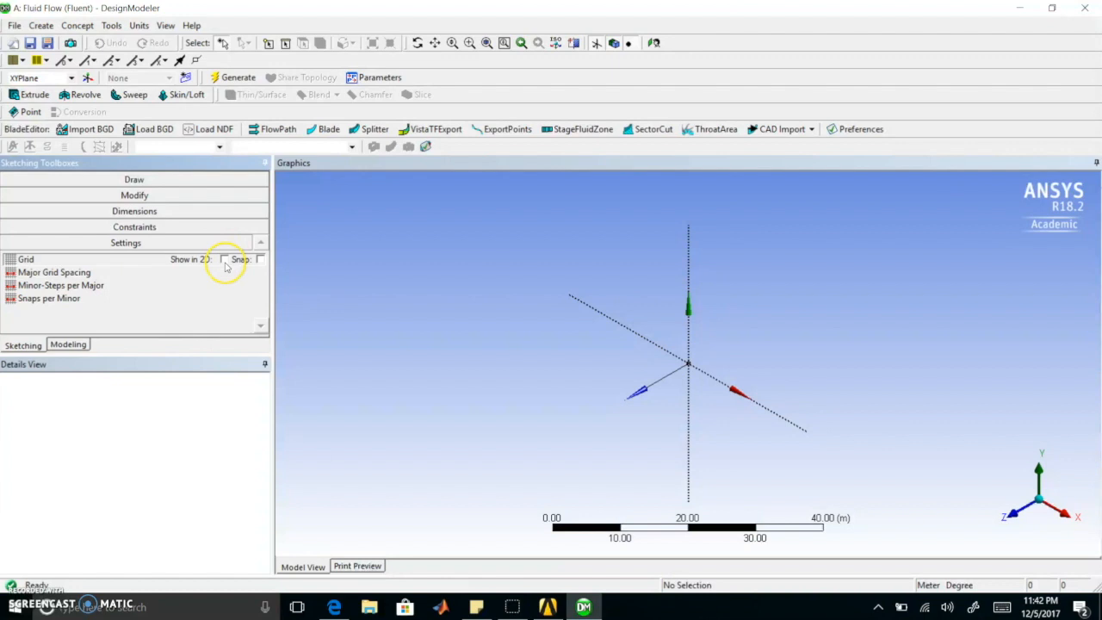
click(224, 259)
click(221, 274)
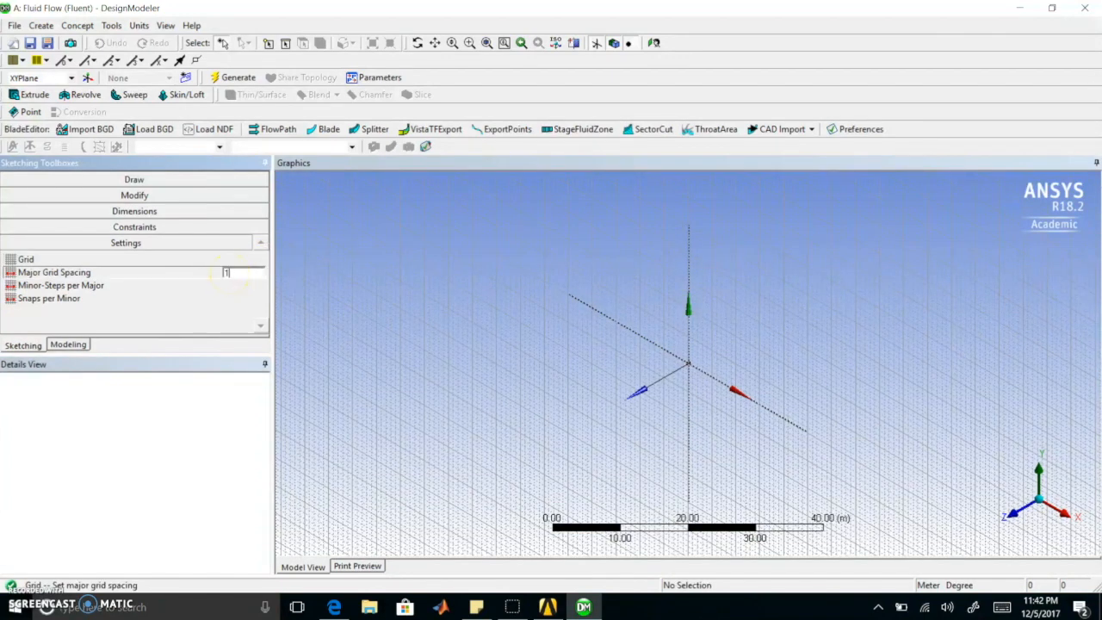
click(226, 287)
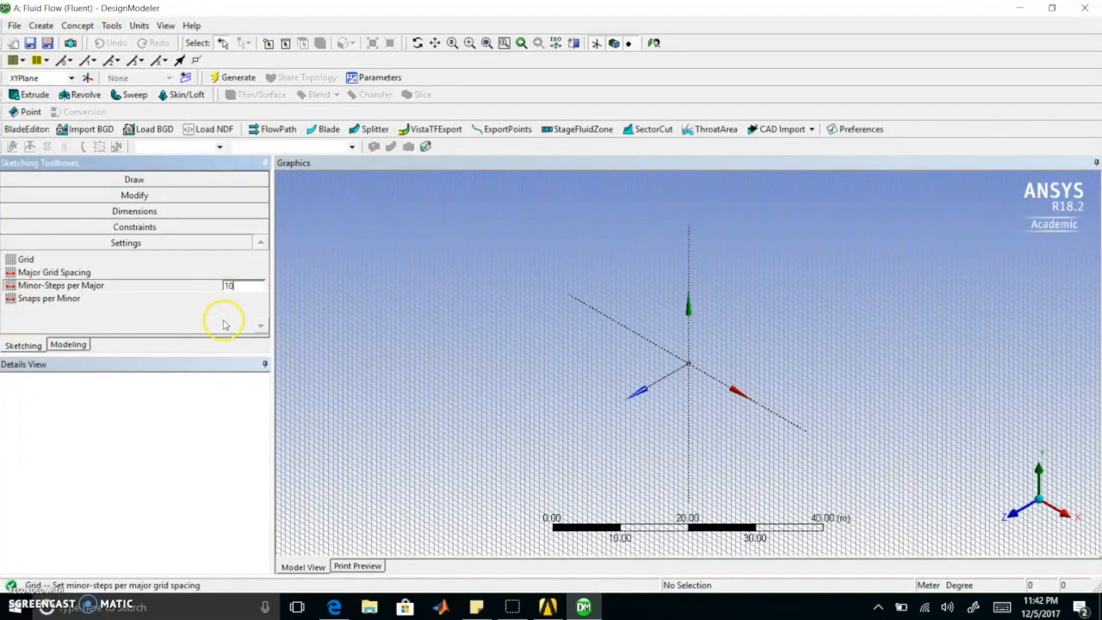
- Create a new sketch on the XYPlane
click(77, 345)
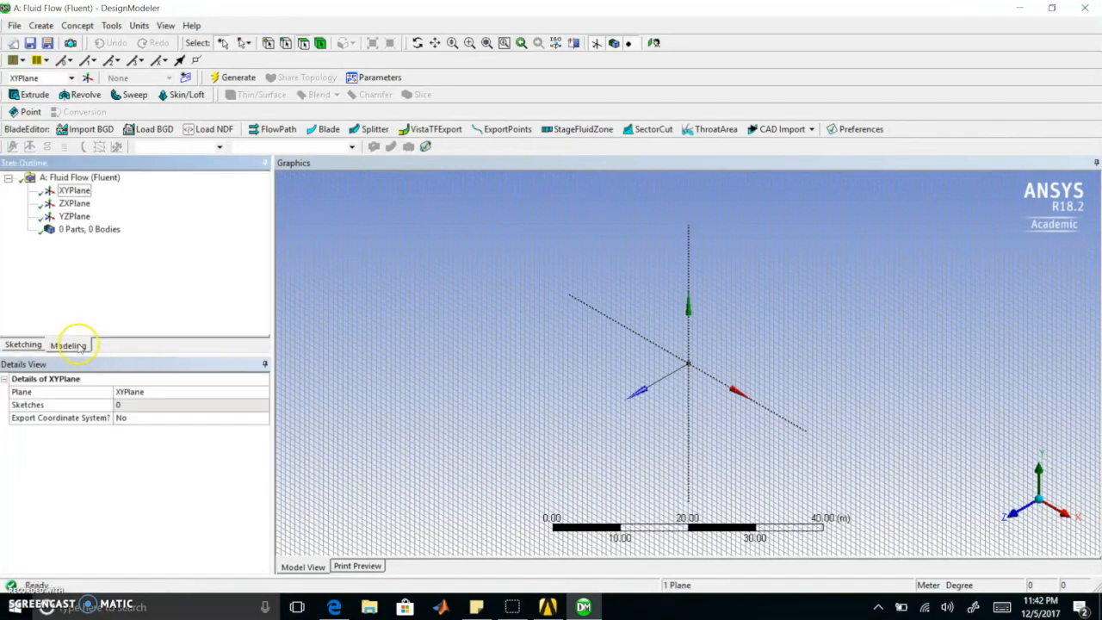
click(74, 190)
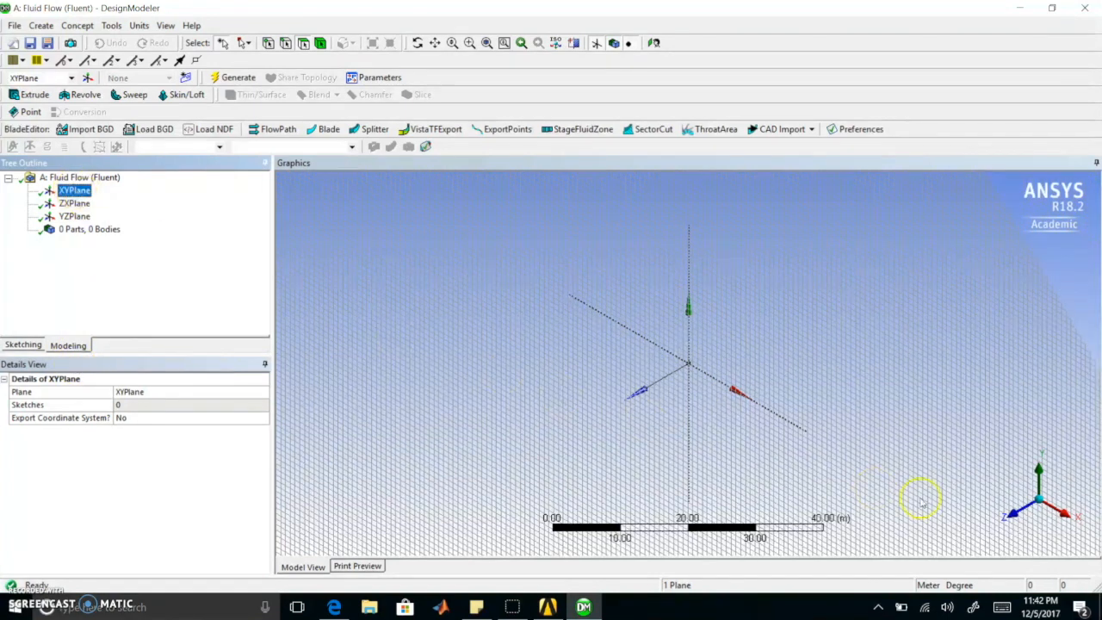
click(1018, 514)
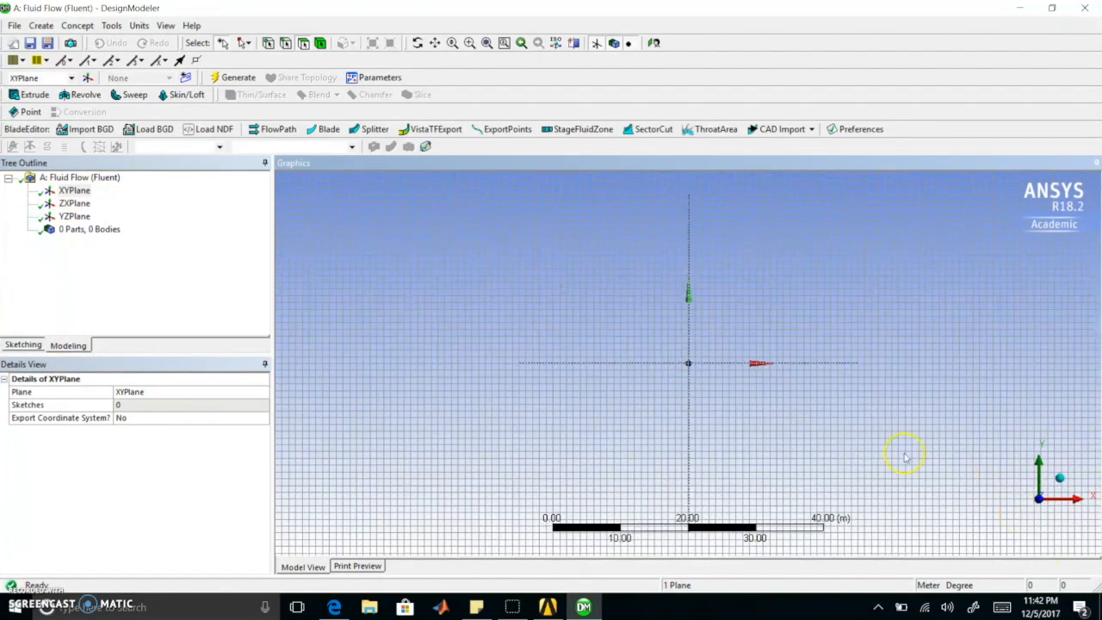
scroll(693, 362, up, 8)
scroll(693, 363, up, 1)
click(686, 455)
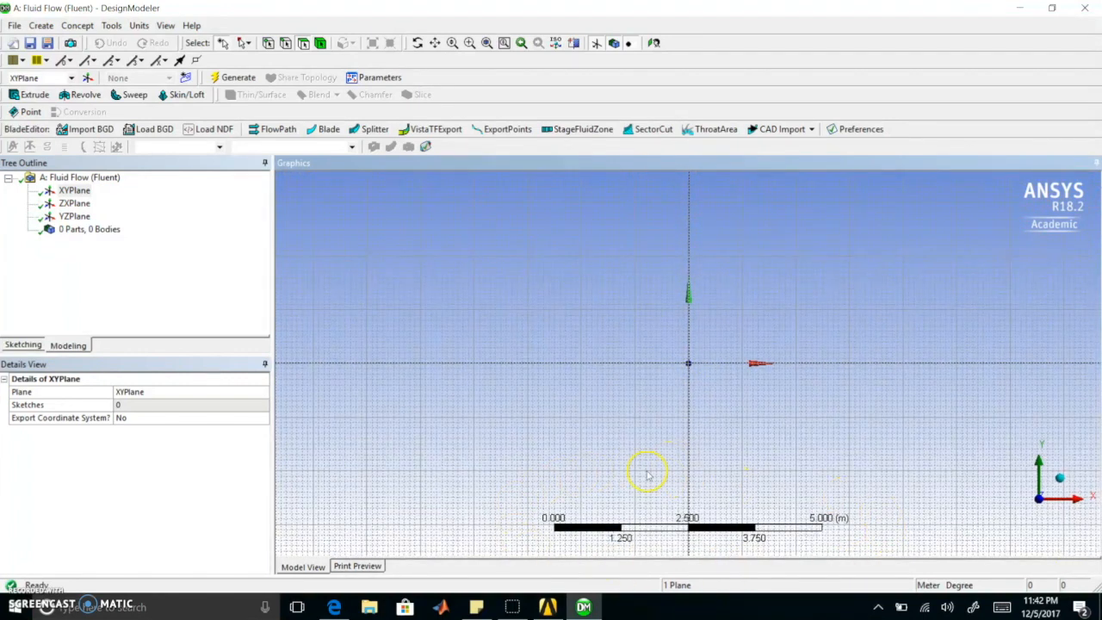
scroll(737, 361, up, 3)
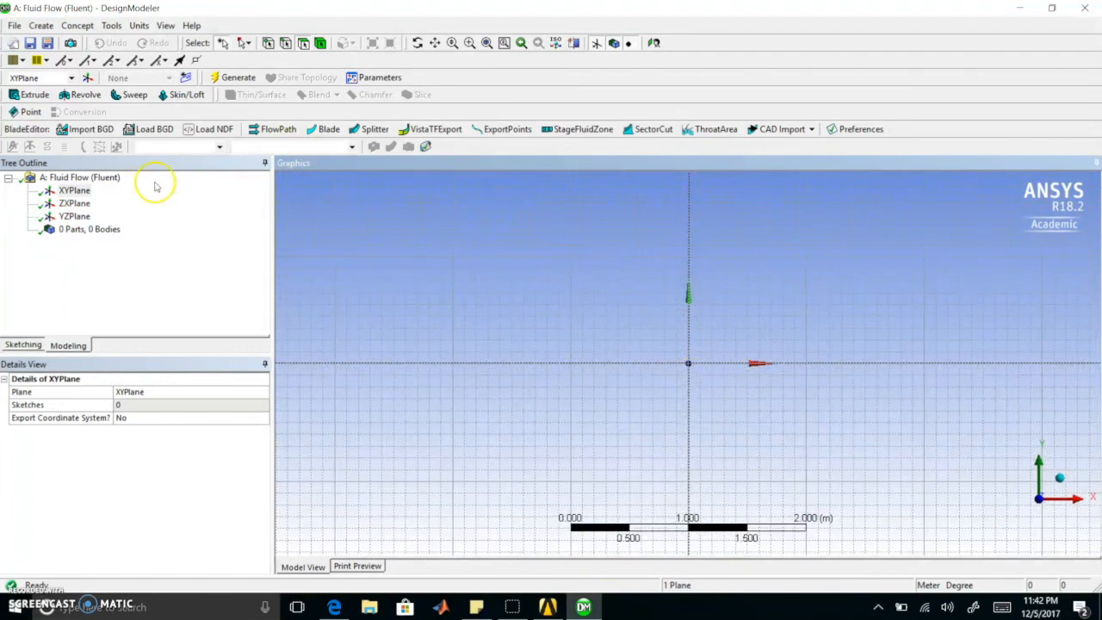
click(82, 196)
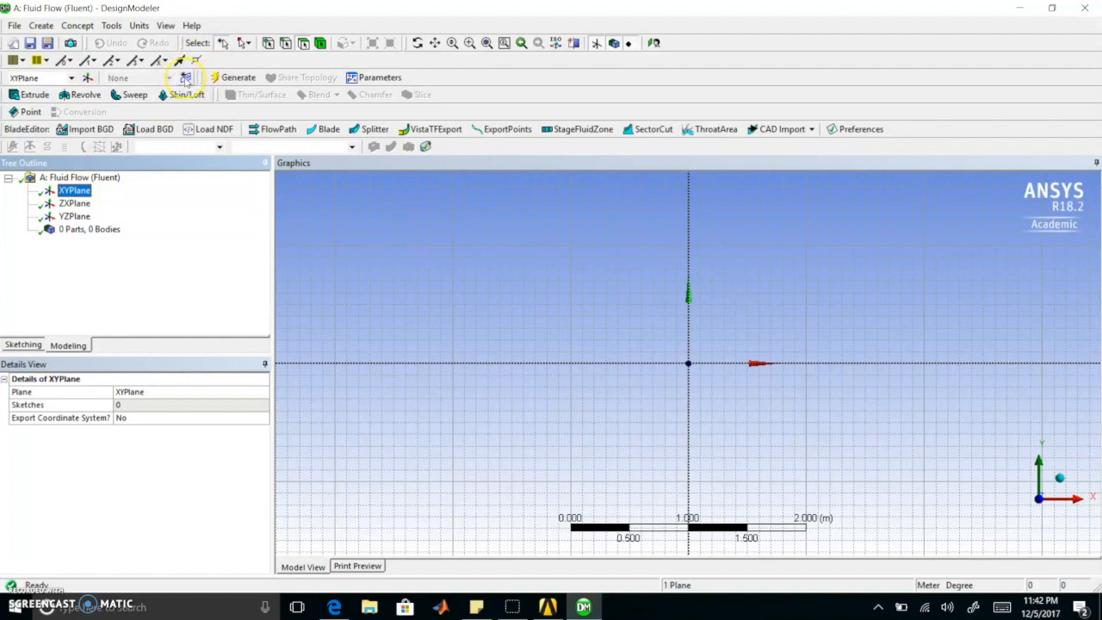
click(185, 78)
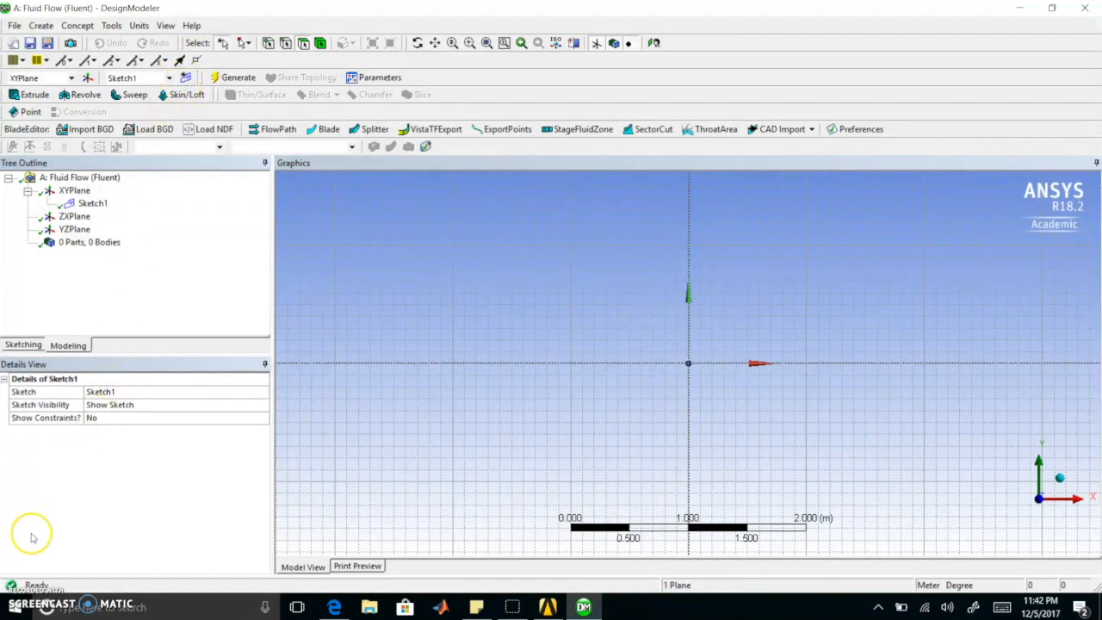
- Draw a circle about 2.3 m in diameter centred on the origin
click(23, 344)
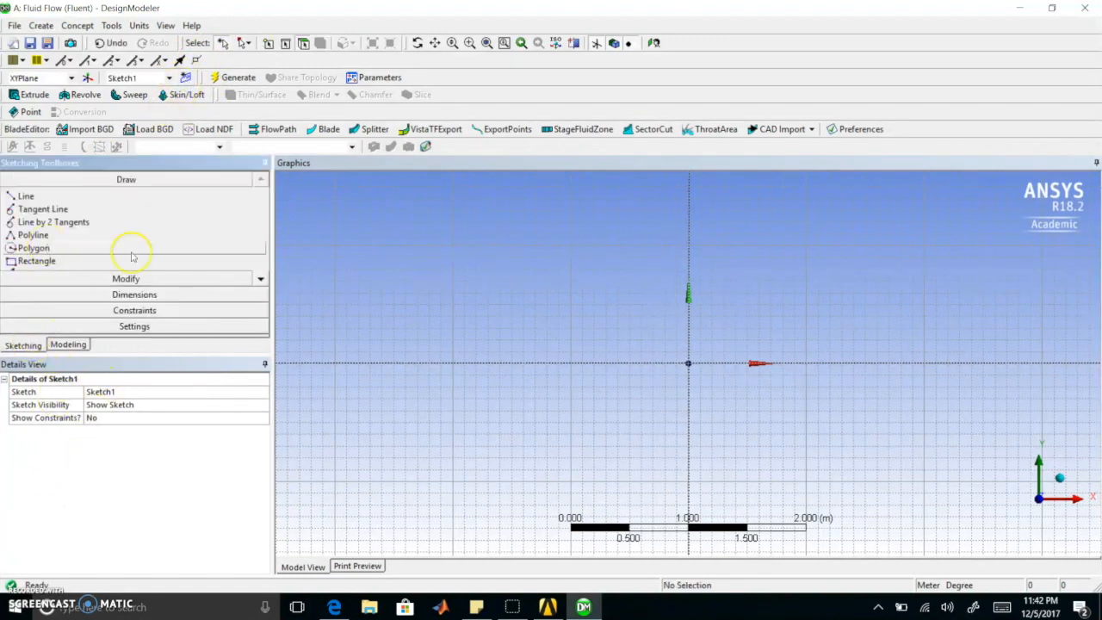
click(260, 279)
click(259, 279)
click(260, 278)
click(66, 260)
click(688, 362)
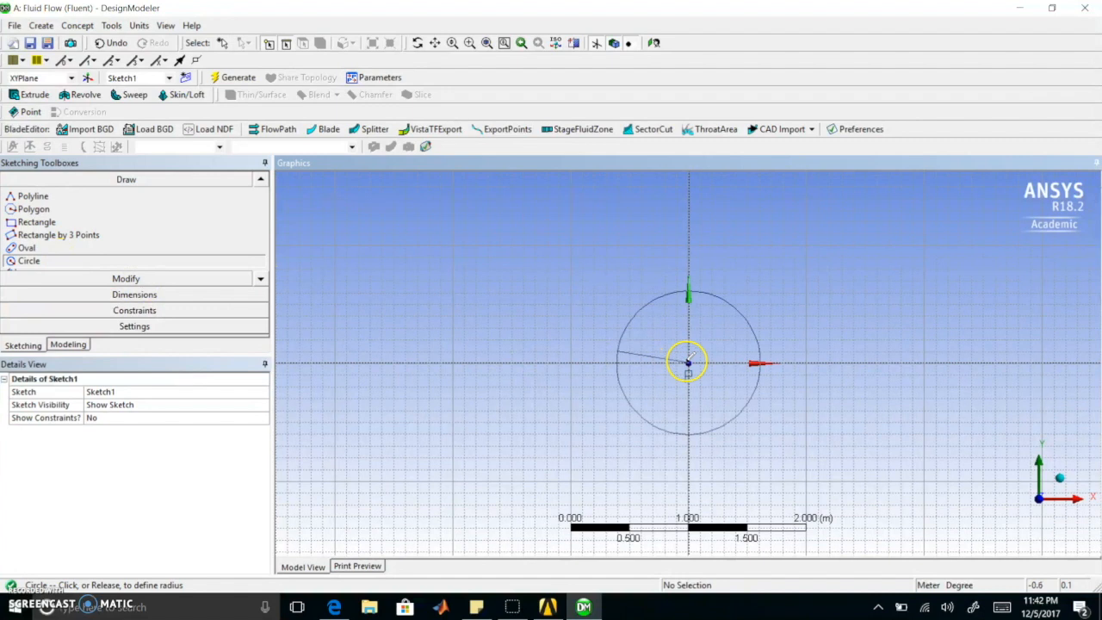
click(556, 327)
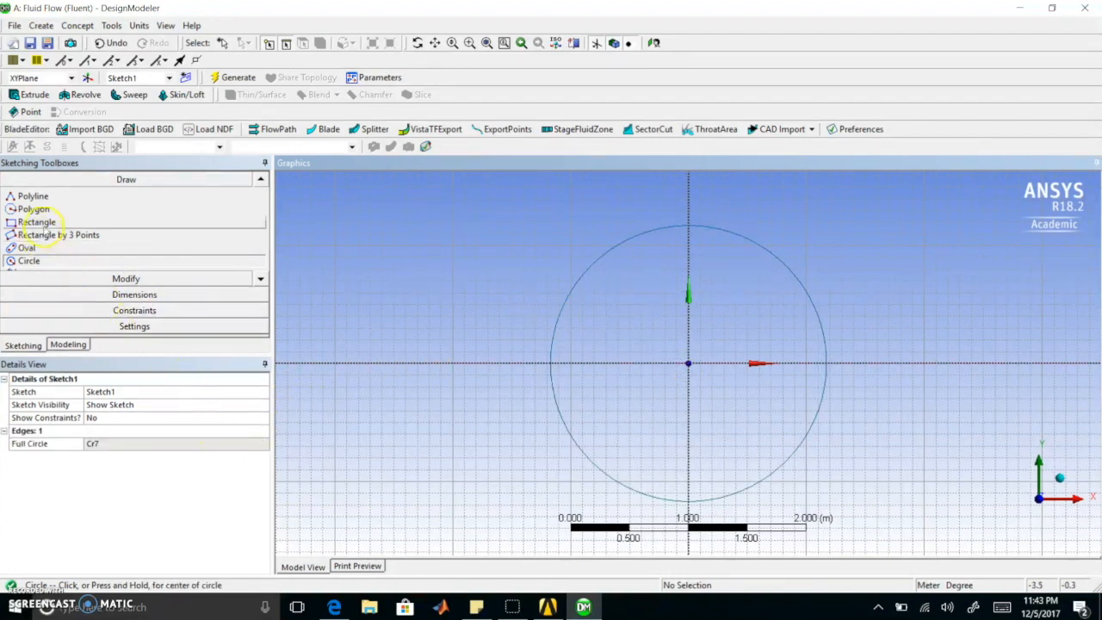
- Draw a rectangle about 1 m by 0.2 m across the circle's lower-left edge
click(36, 221)
click(499, 421)
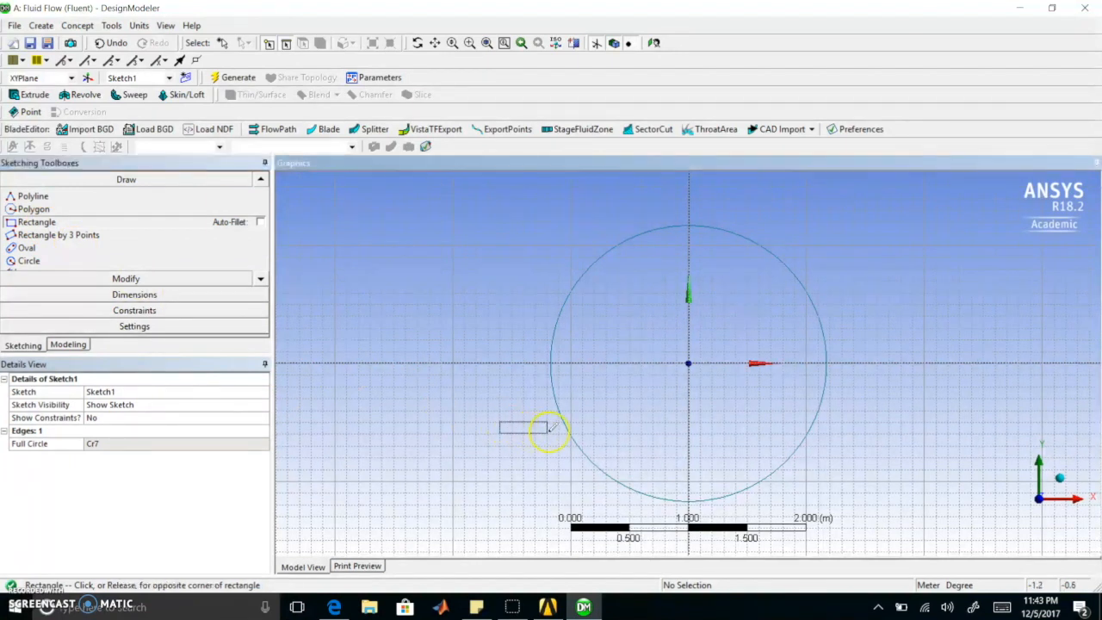
click(618, 445)
click(747, 222)
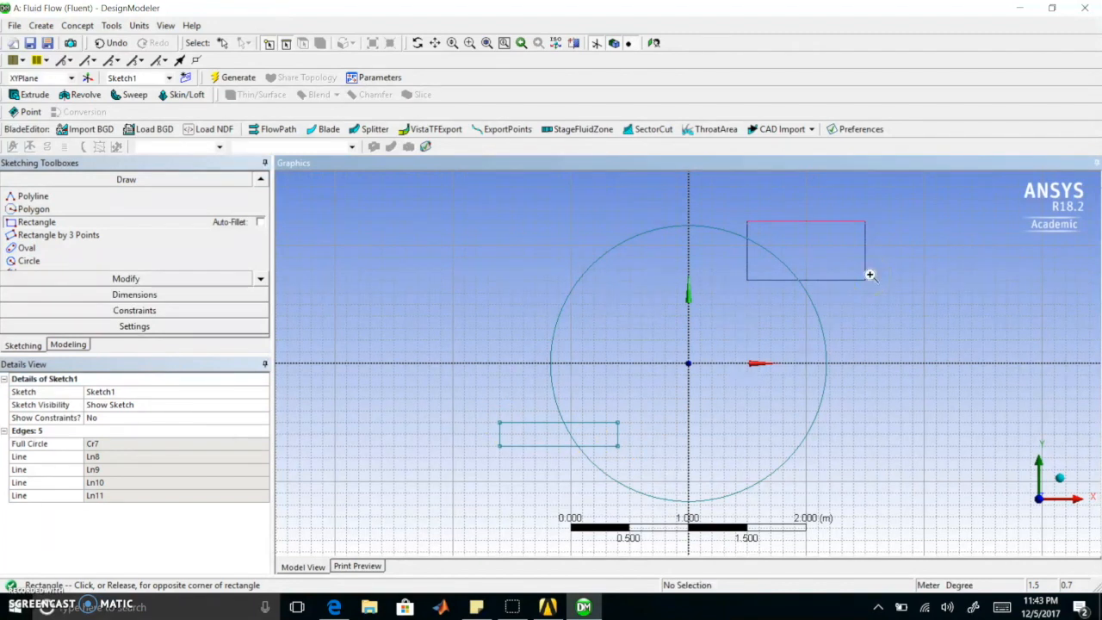
right_click(869, 275)
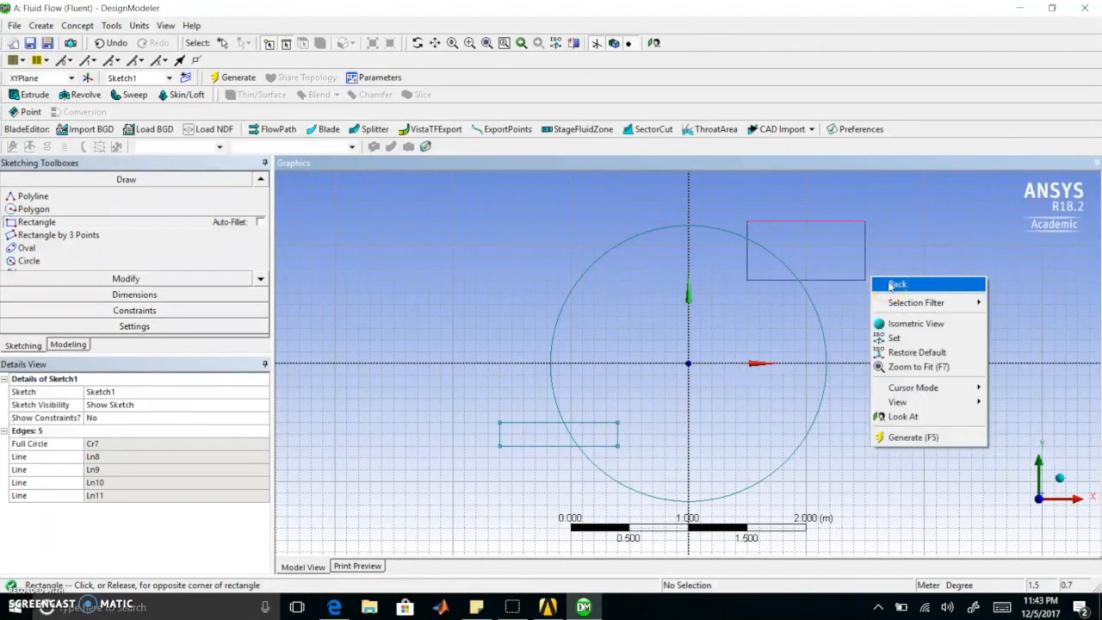
click(895, 284)
- Draw a rectangle about 1.2 m by 0.2 m across the circle's upper-right edge
click(724, 256)
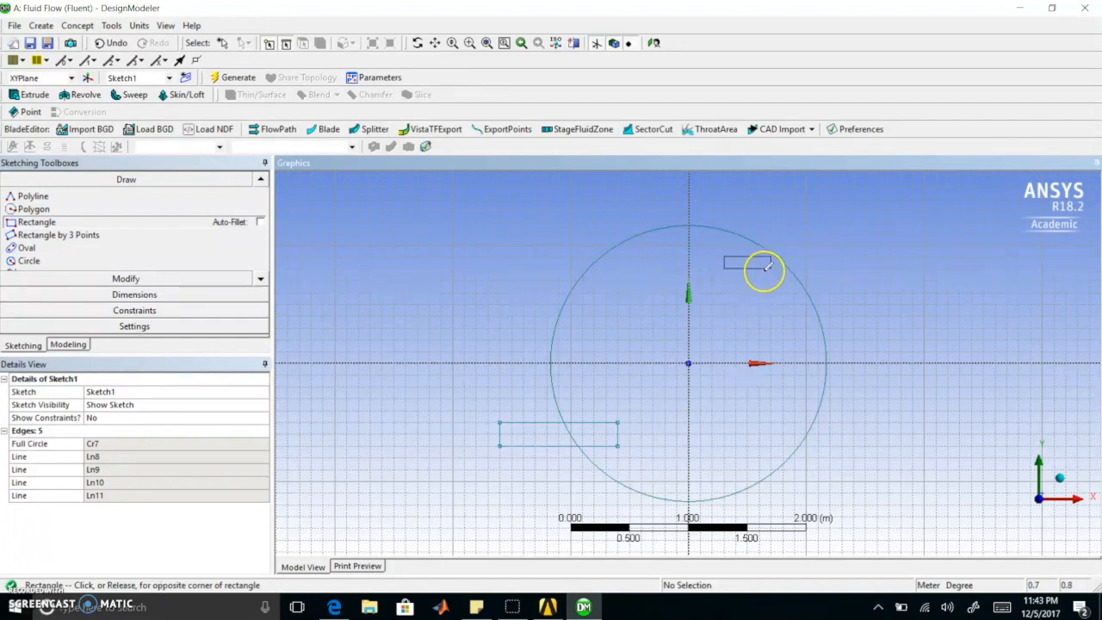
click(865, 279)
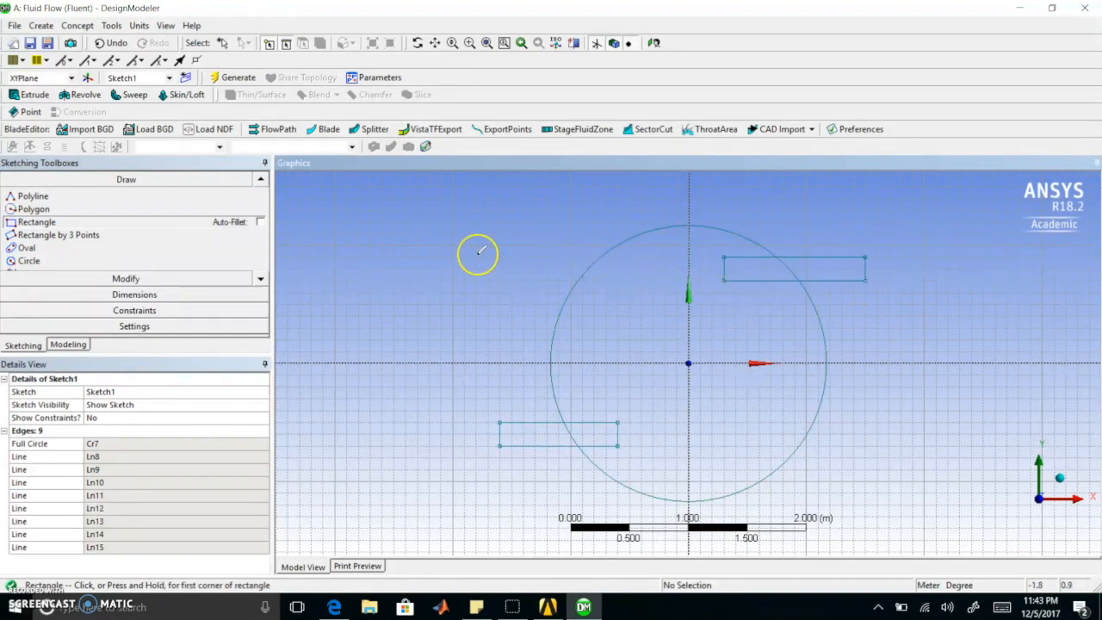
- Open the sketch dimensioning tools
click(185, 295)
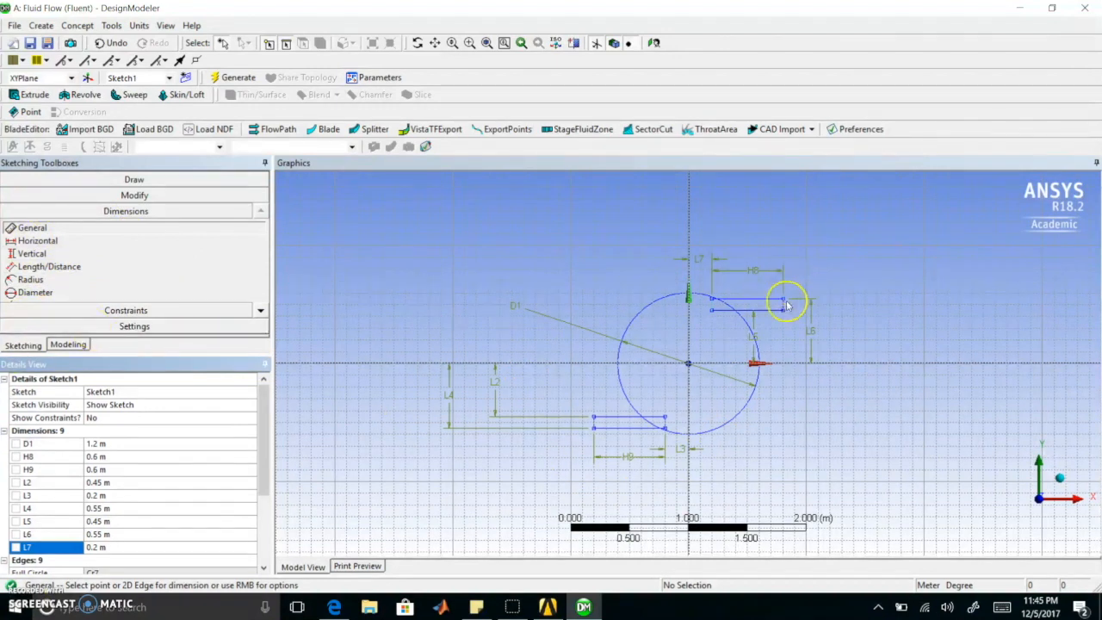
- Trim the lower-left rectangle's segments inside the circle and the circle arc between the rectangle's long sides
scroll(720, 323, up, 3)
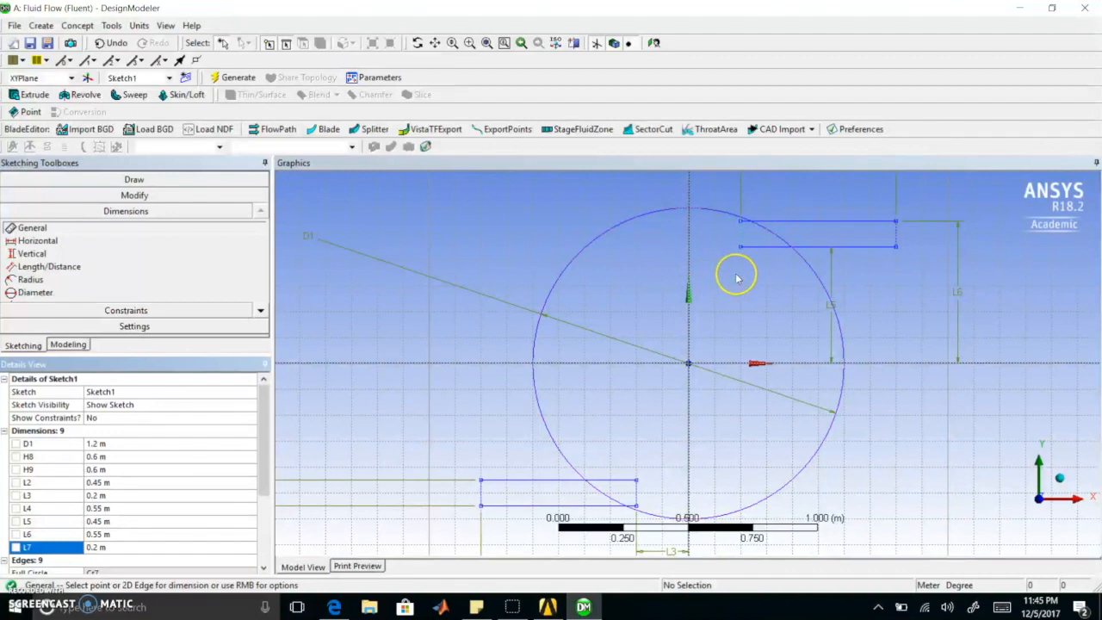
click(142, 195)
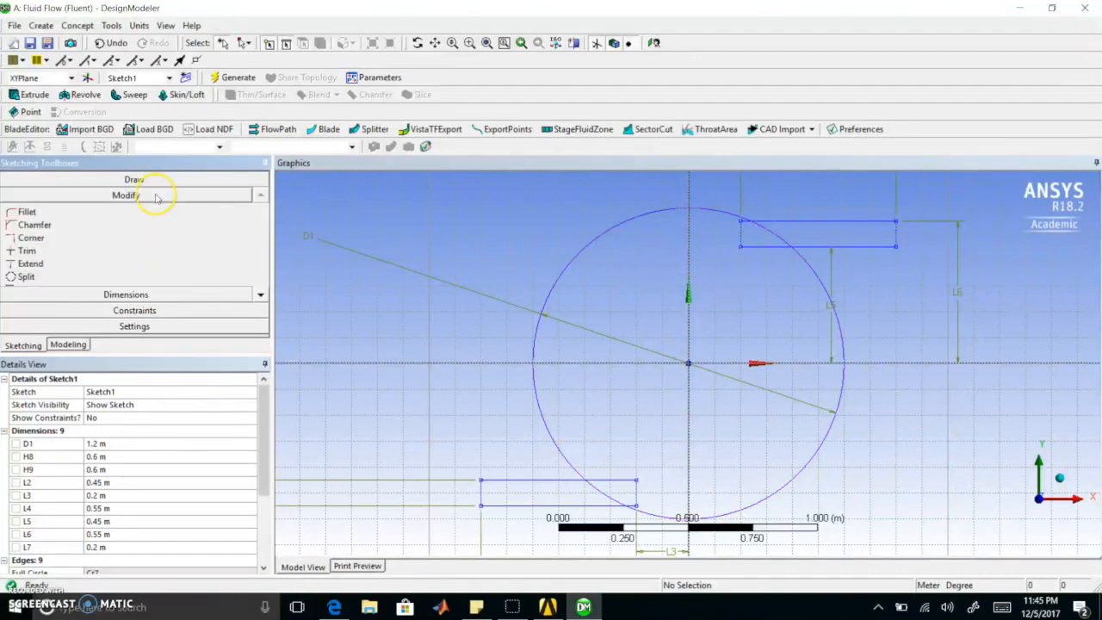
click(27, 250)
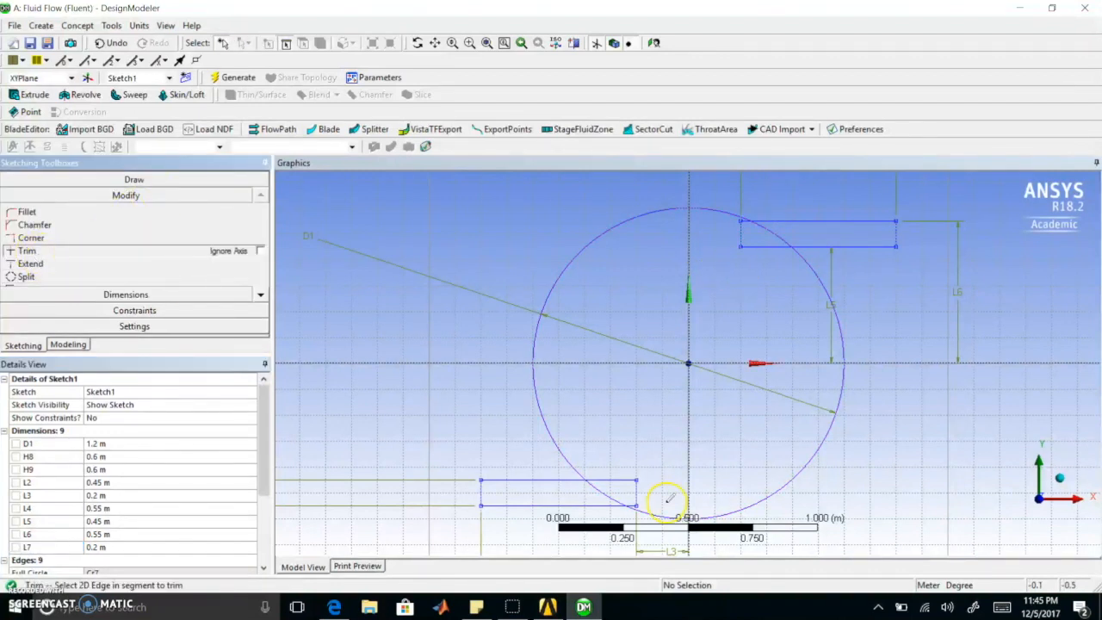
click(634, 495)
click(629, 478)
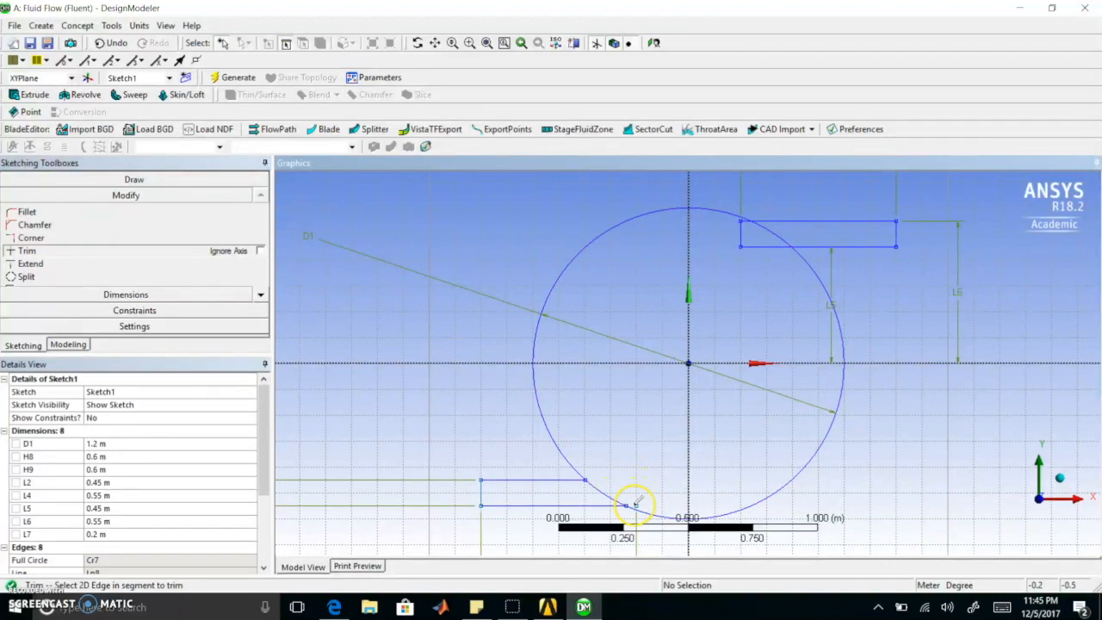
click(614, 492)
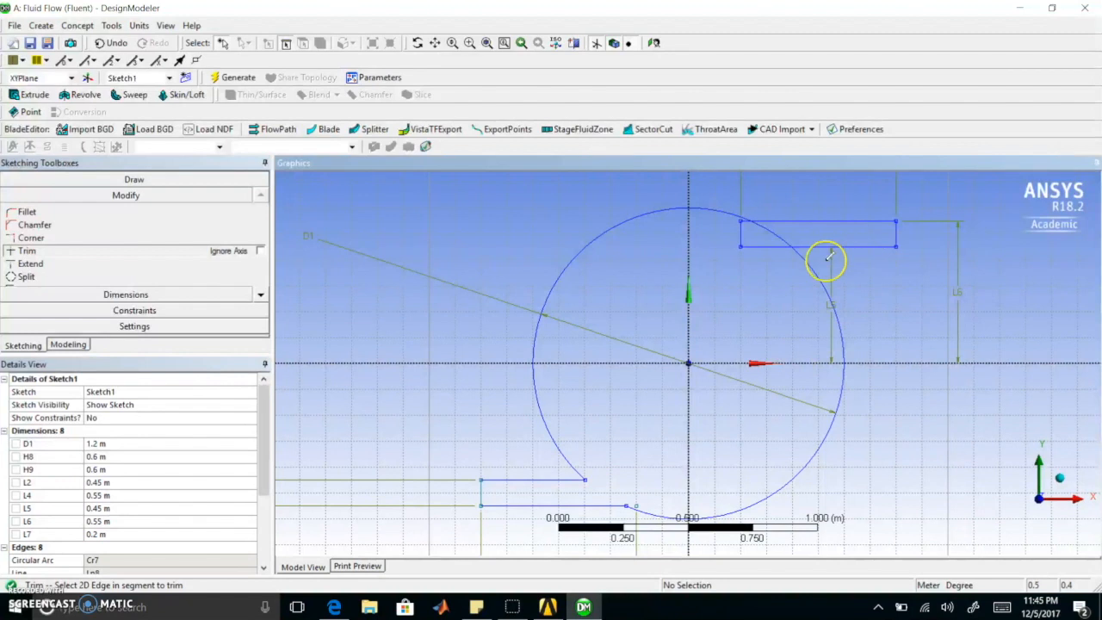
- Trim the upper-right rectangle's segments inside the circle and the arc that closes off its channel
click(769, 248)
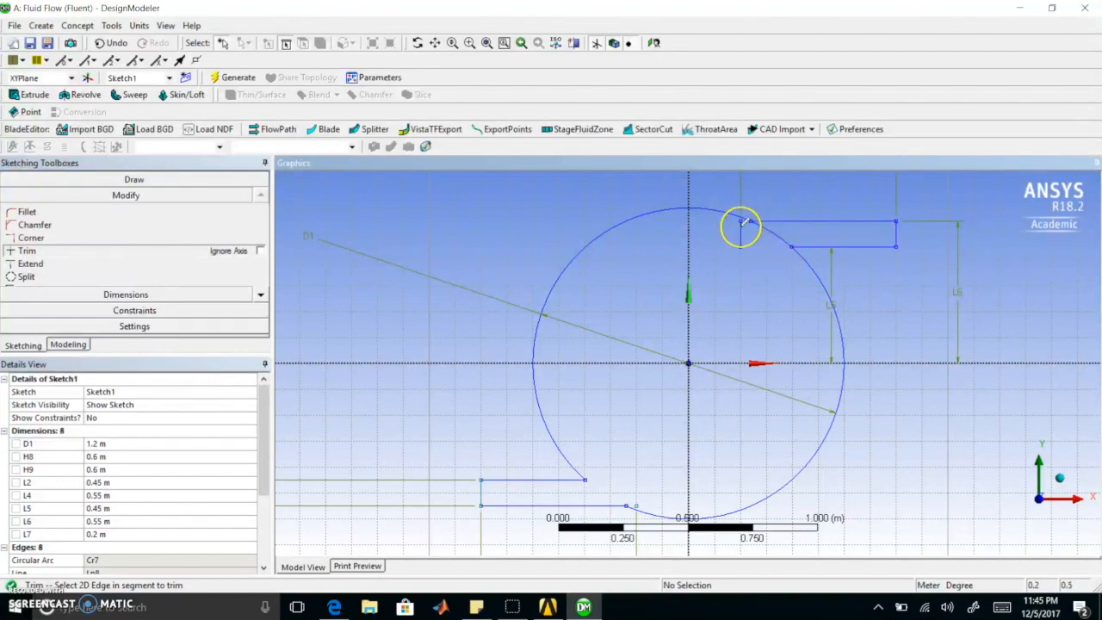
click(739, 234)
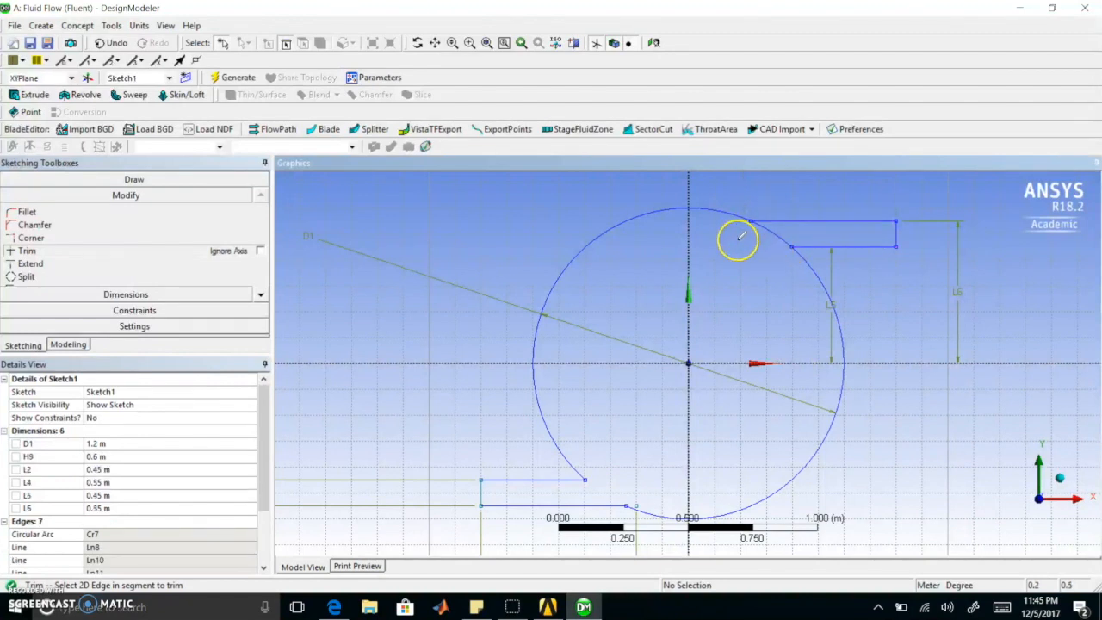
click(774, 234)
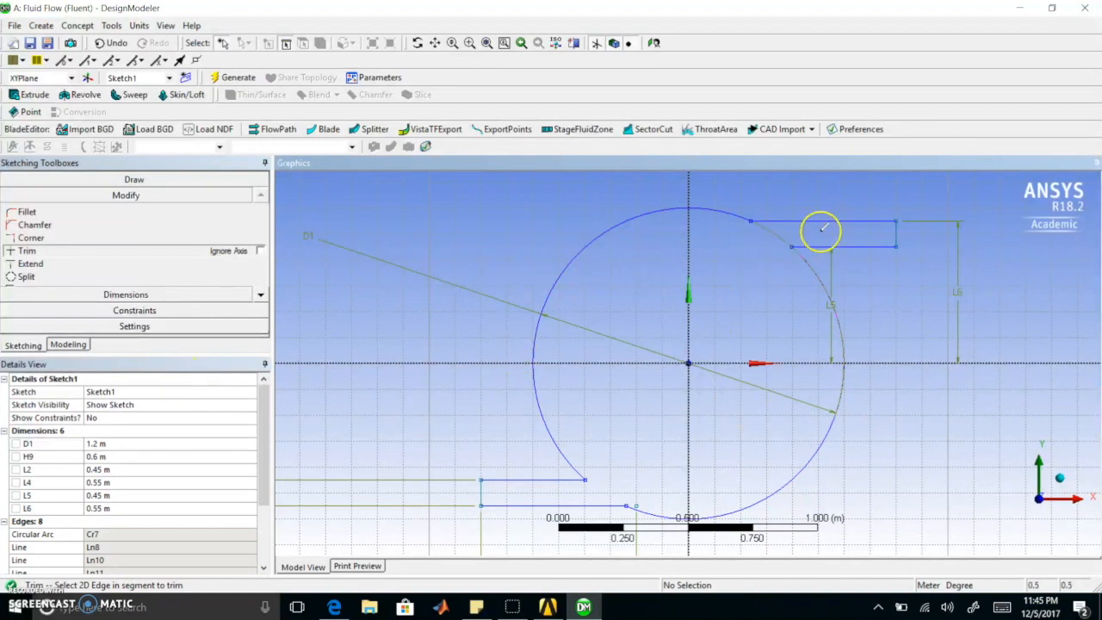
- In Sketch1, draw two circles about 0.2 m in diameter, centred at about (-0.2, 0.3) m and (0.2, 0.3) m
click(75, 344)
click(92, 204)
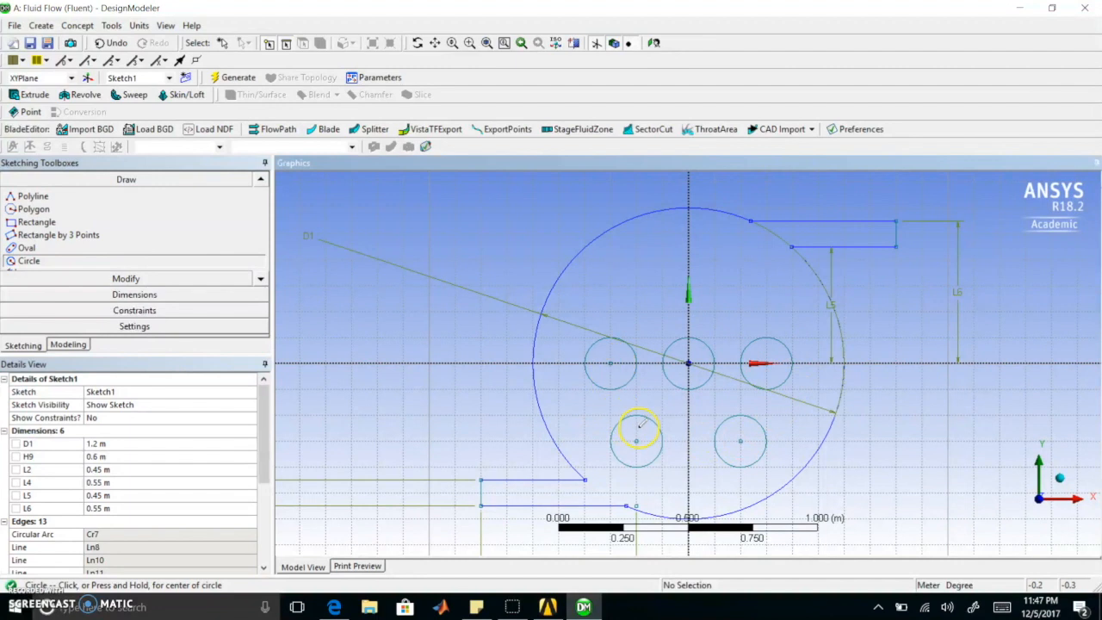
click(636, 272)
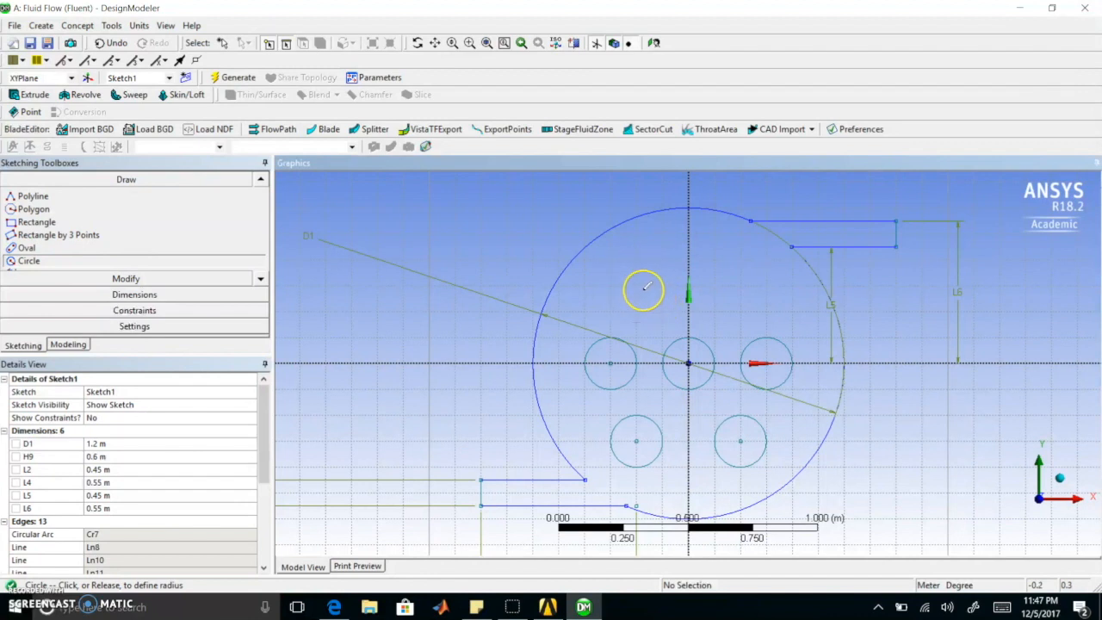
click(654, 289)
click(738, 285)
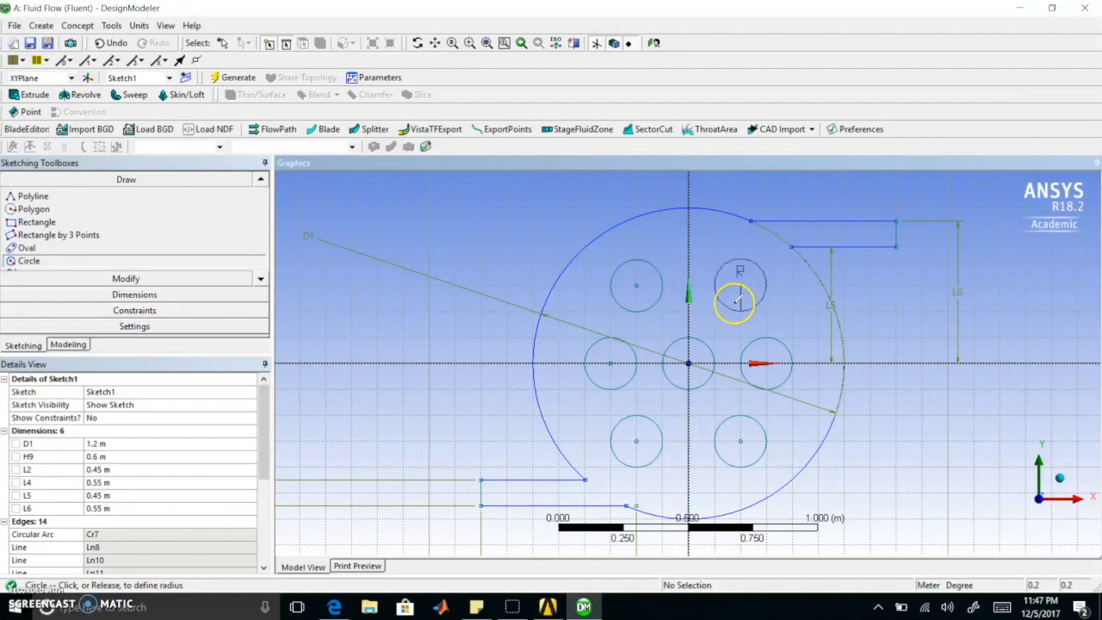
click(739, 301)
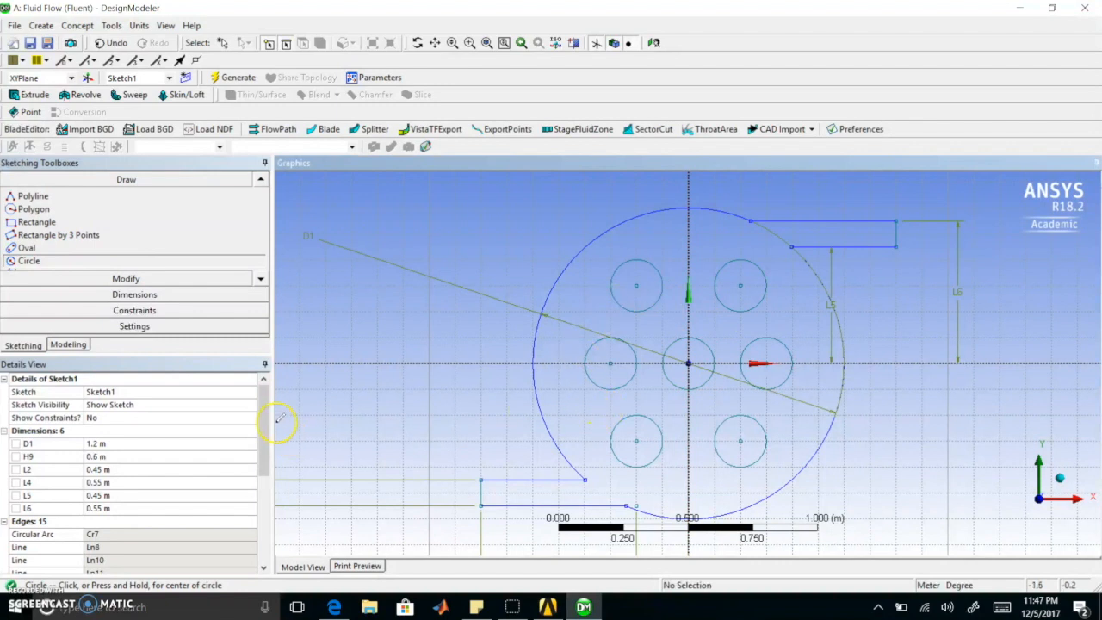
- Dimension the horizontal distance from the vertical axis to the centre of each of the two upper inner circles
click(156, 297)
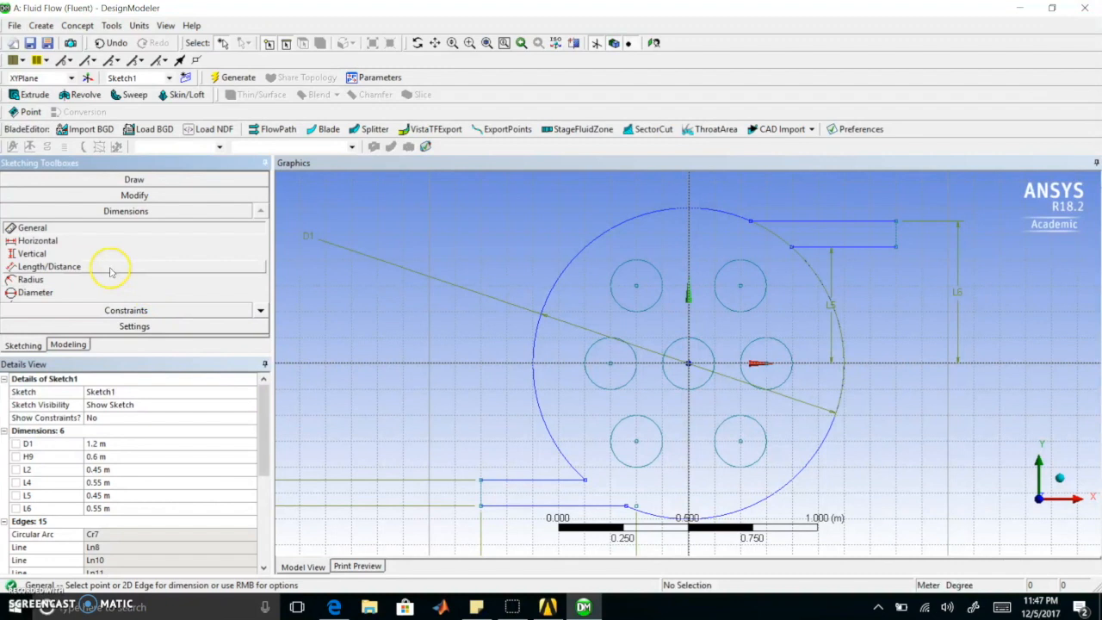
click(110, 269)
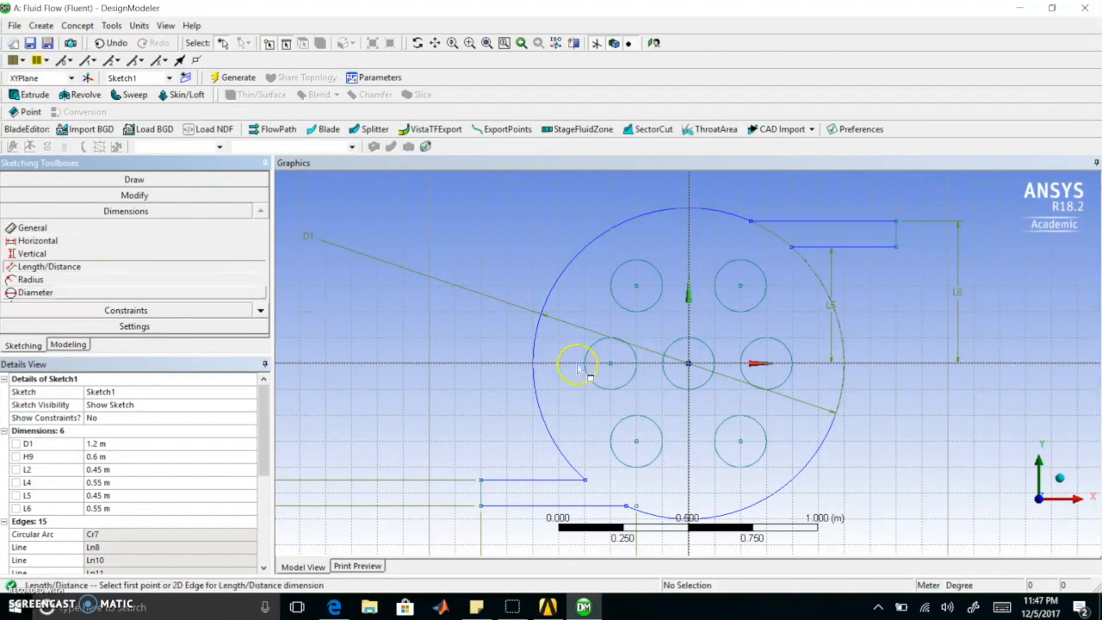
click(688, 248)
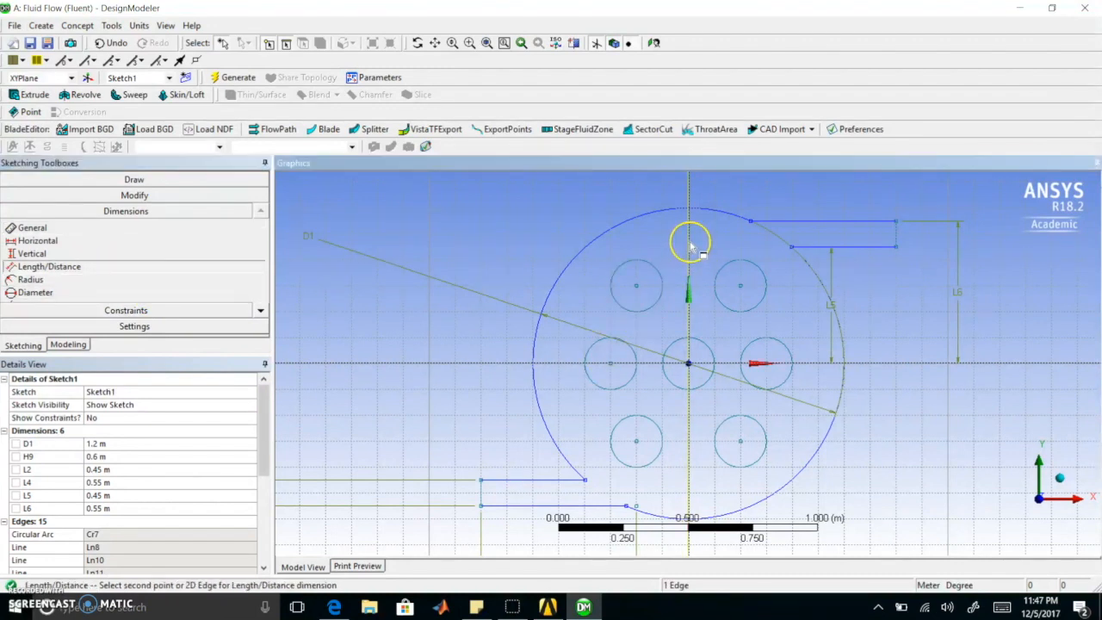
click(636, 285)
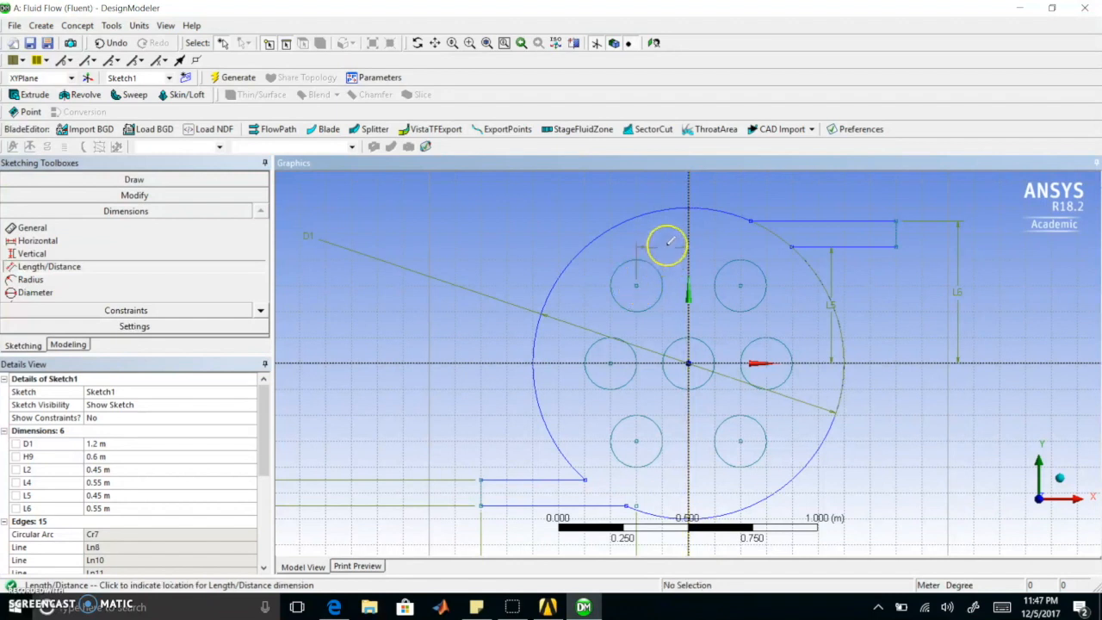
click(662, 187)
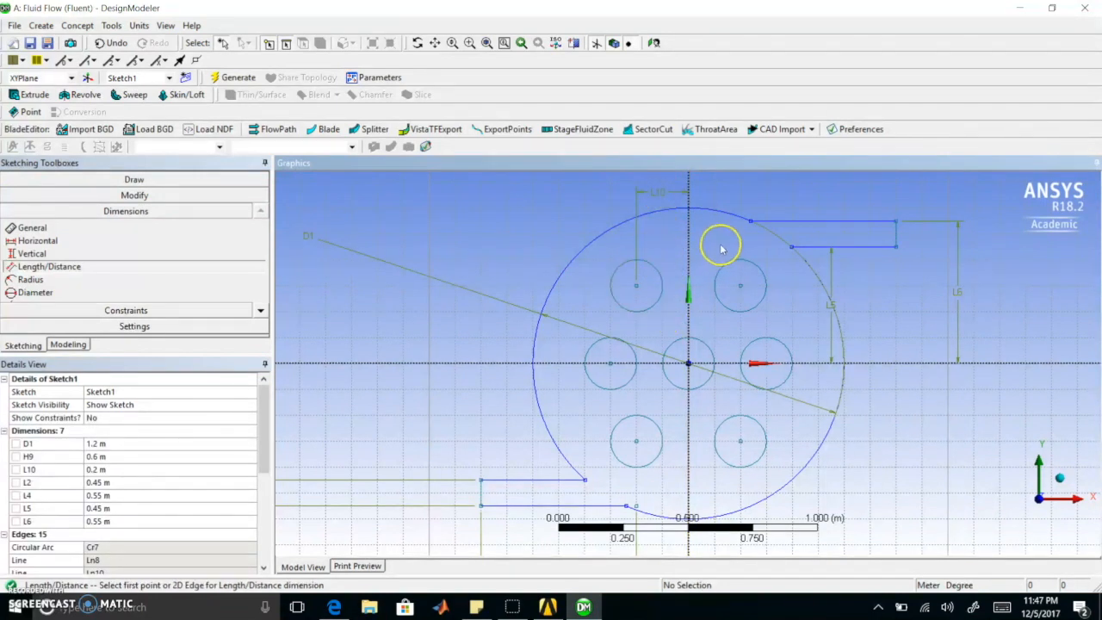
click(691, 234)
click(736, 283)
click(712, 191)
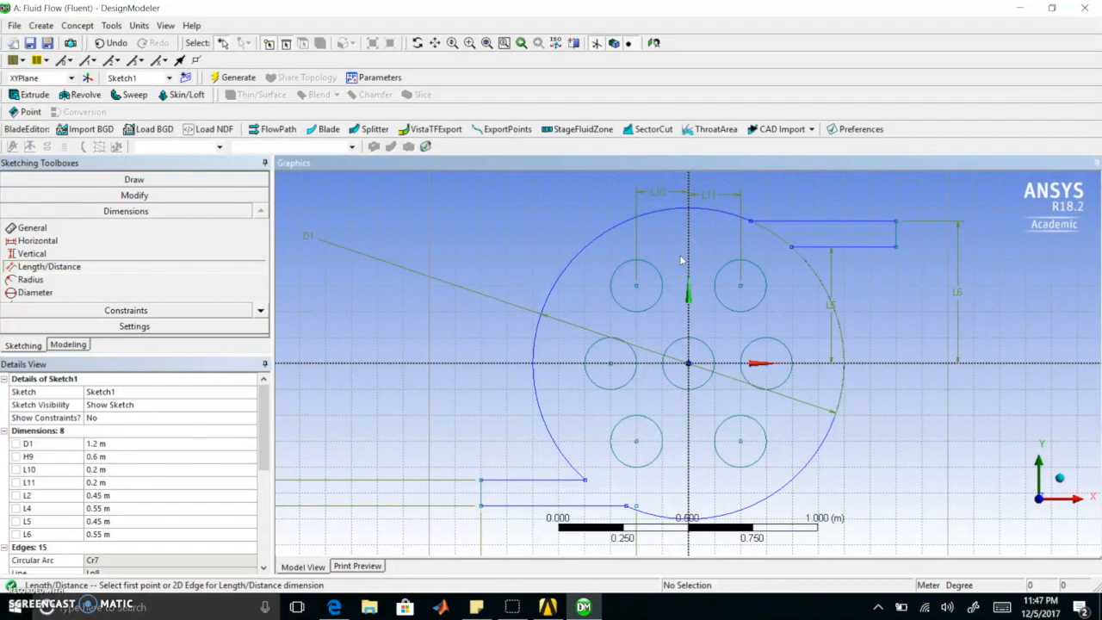
- Dimension the vertical distance from the horizontal axis to the centre of each of the two upper inner circles
click(637, 287)
click(644, 363)
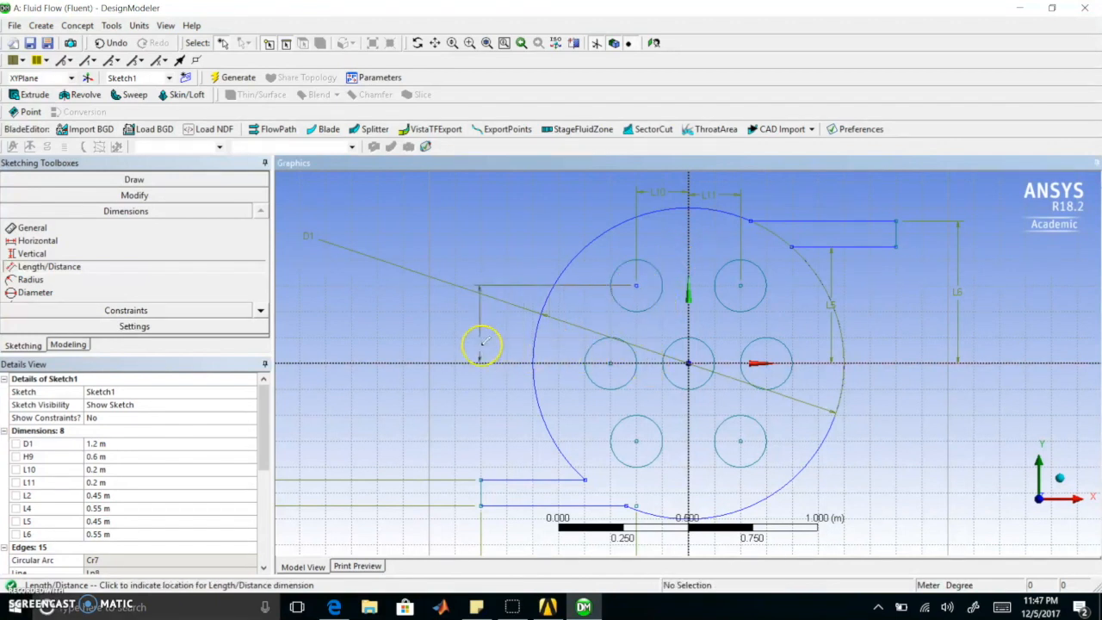
click(464, 320)
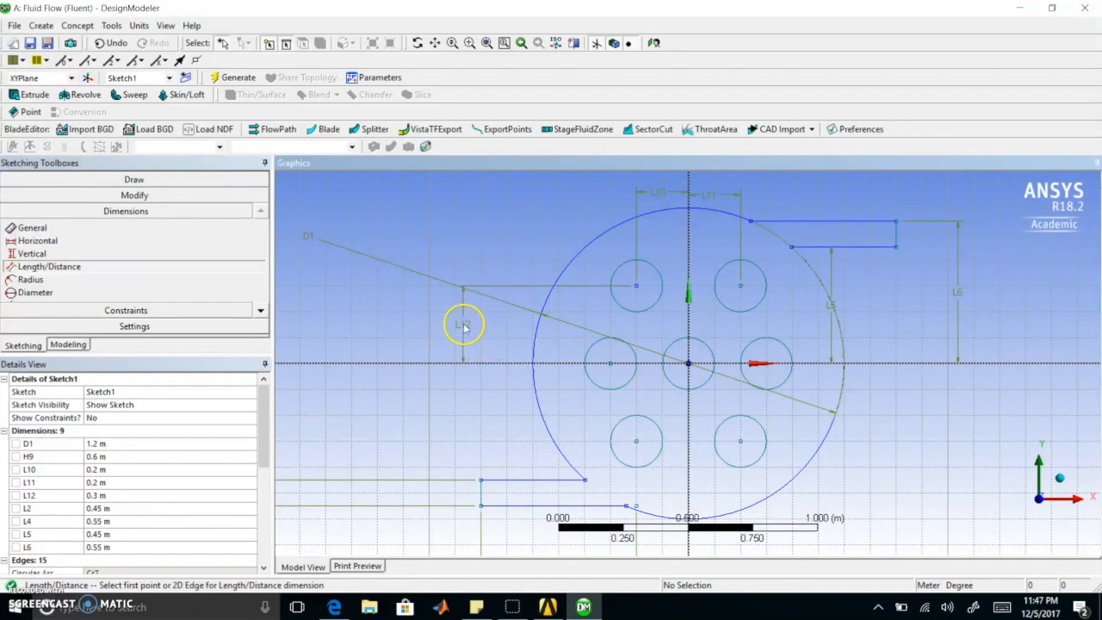
click(740, 287)
click(731, 364)
click(901, 313)
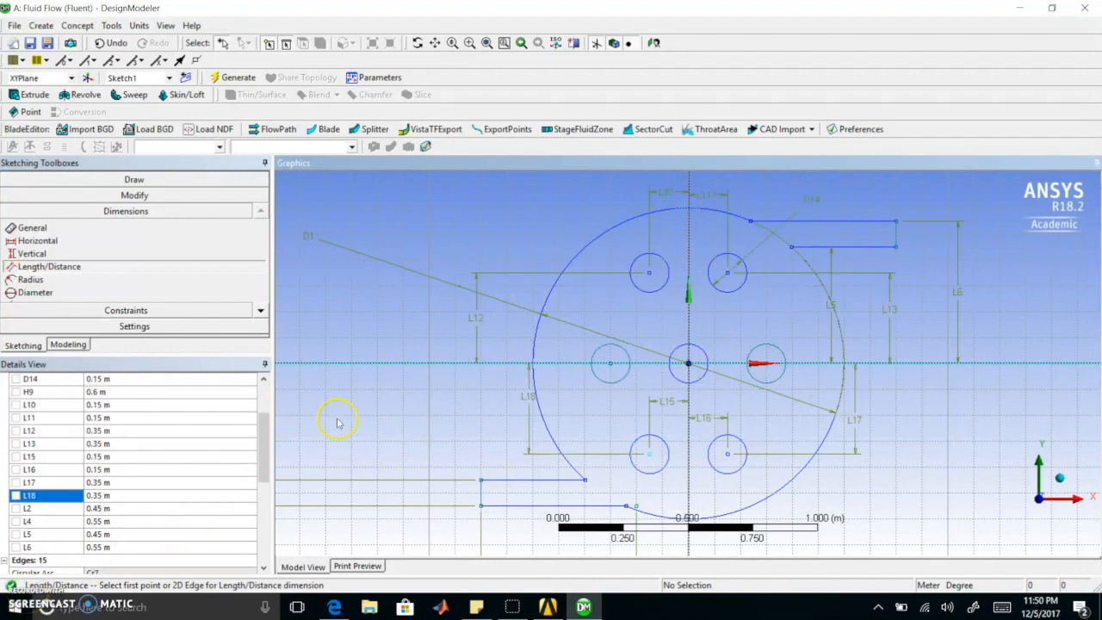
- Try 0.25 m for the inner circles' diameter dimension D14 and restore it to 0.15 m
scroll(337, 423, down, 3)
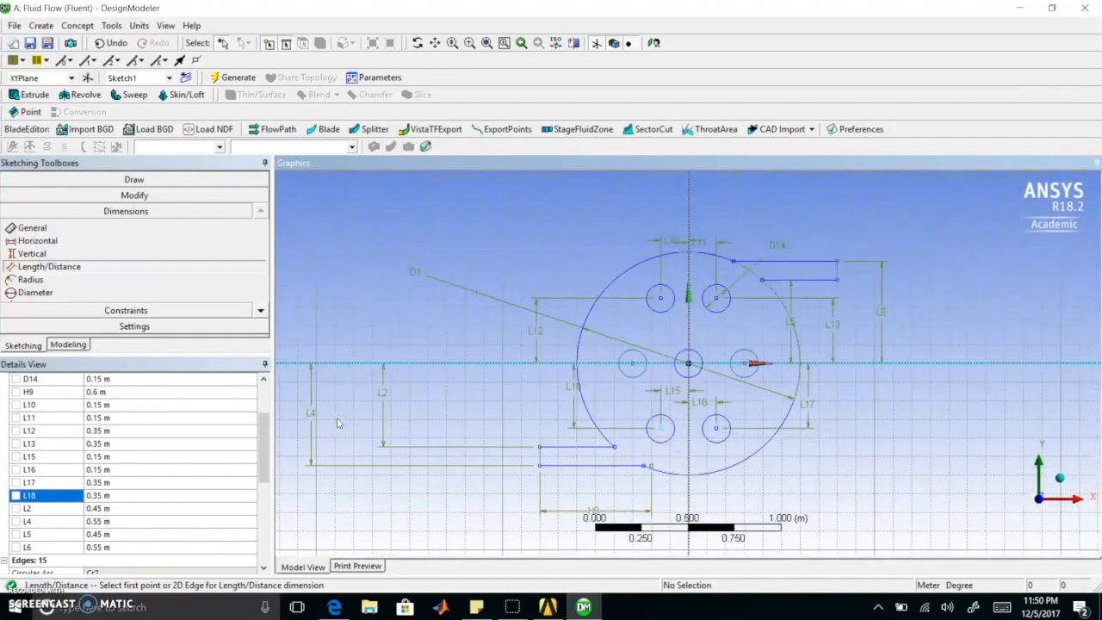
scroll(337, 423, down, 1)
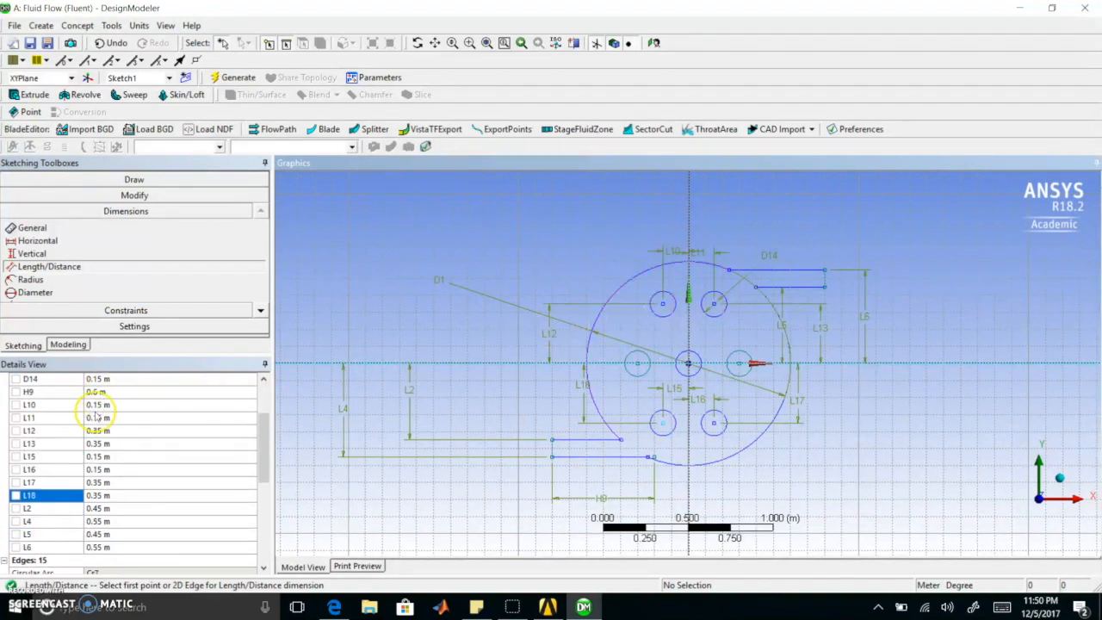
click(102, 378)
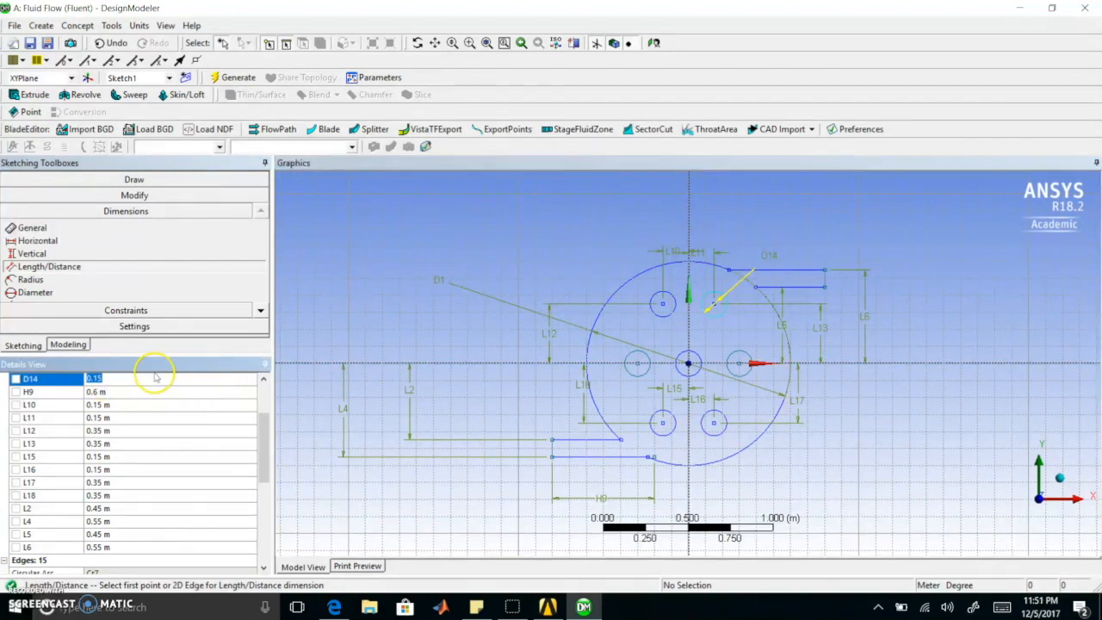
key(Return)
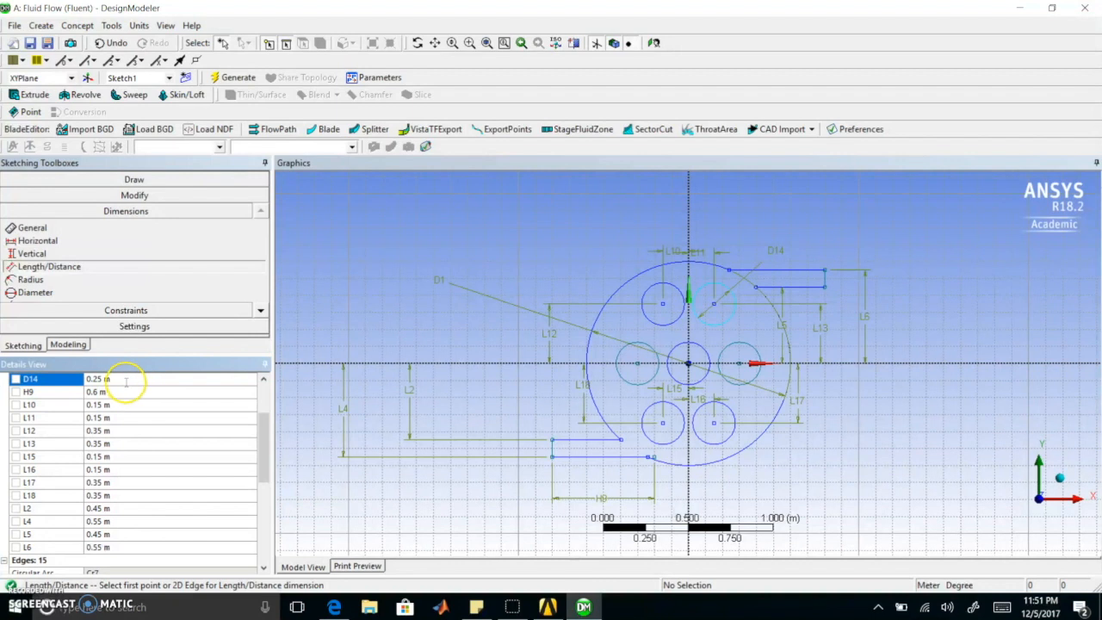
key(Return)
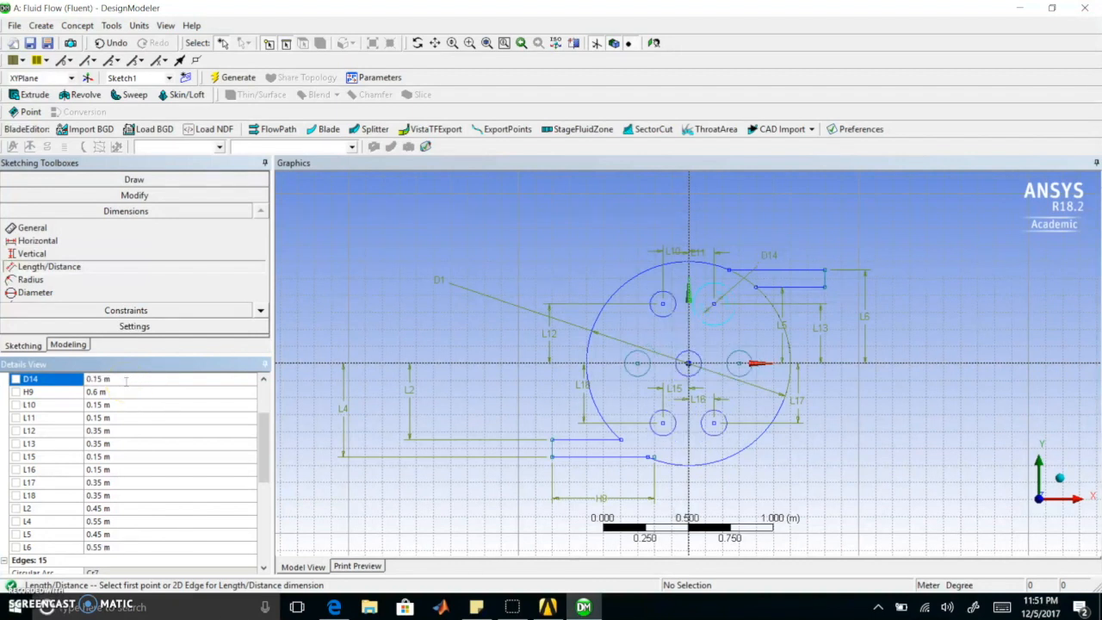
- Generate a surface from Sketch1 with Surfaces From Sketches, using the Add Material operation and 0 m thickness
click(465, 346)
click(238, 77)
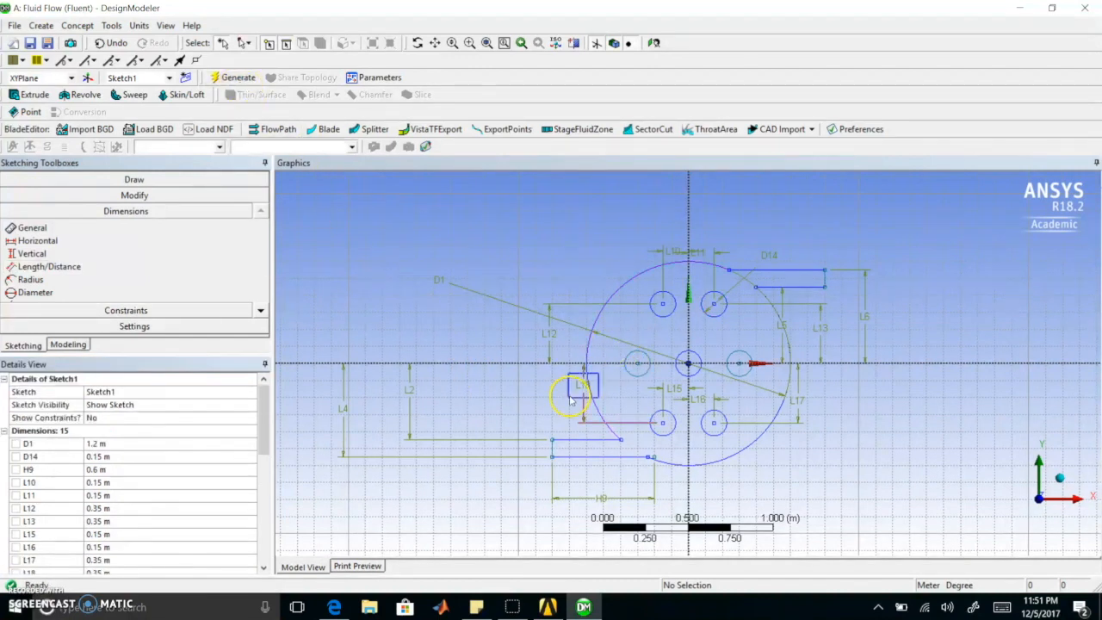
click(77, 27)
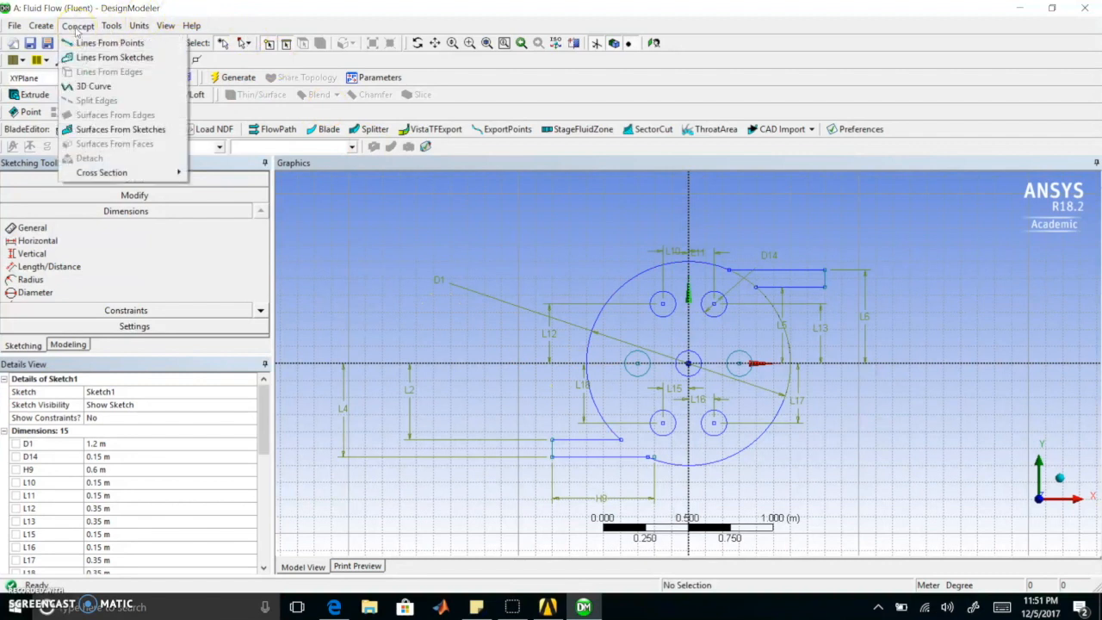
click(113, 130)
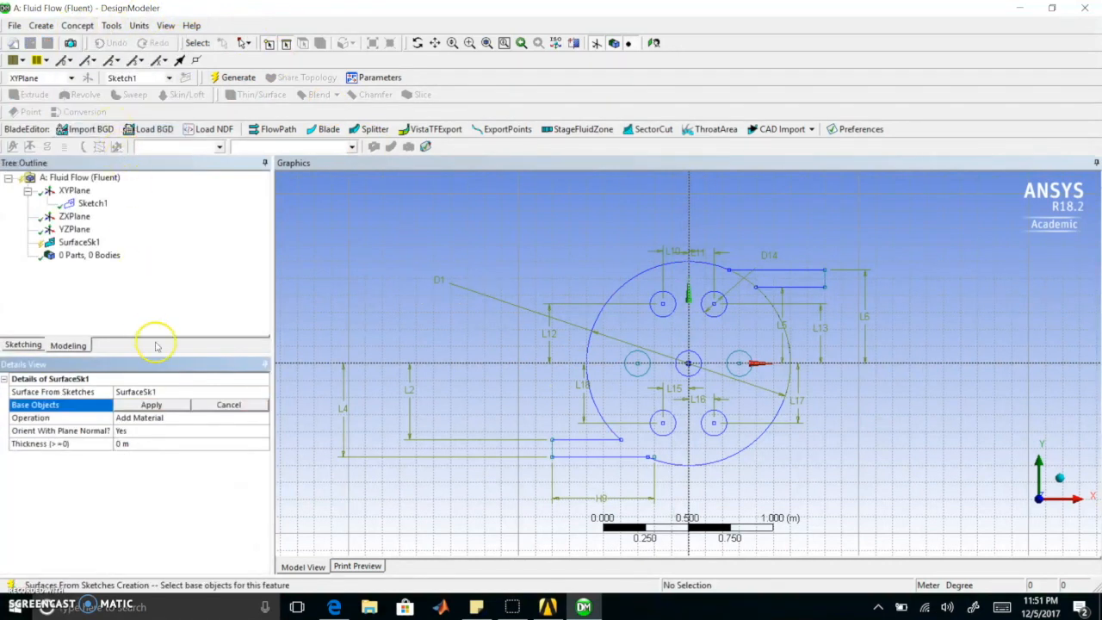
click(93, 204)
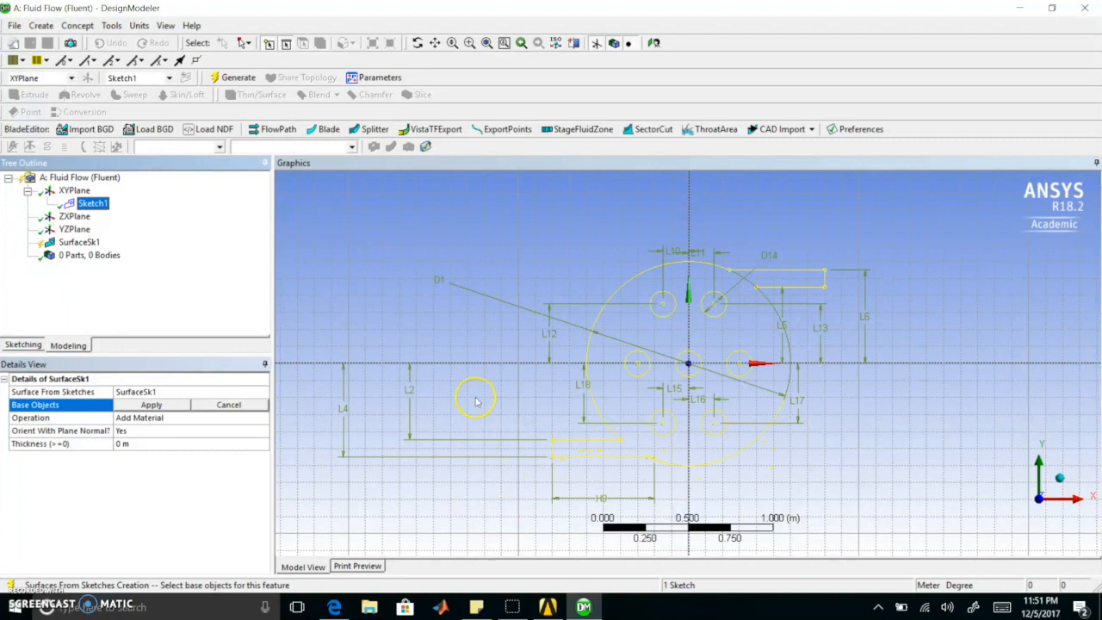
click(151, 404)
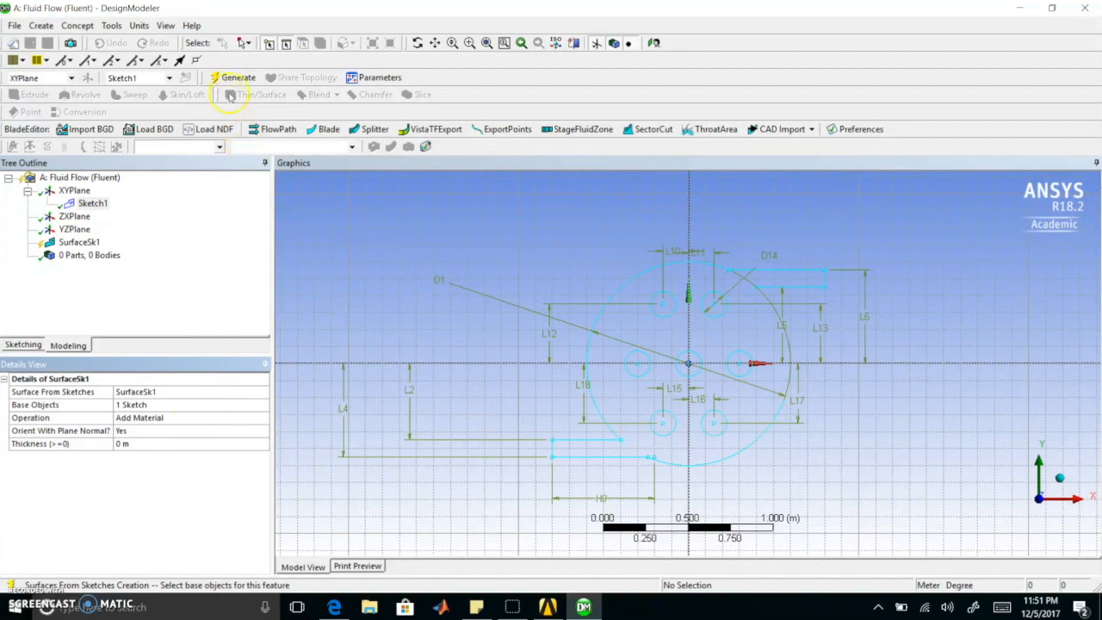
click(238, 78)
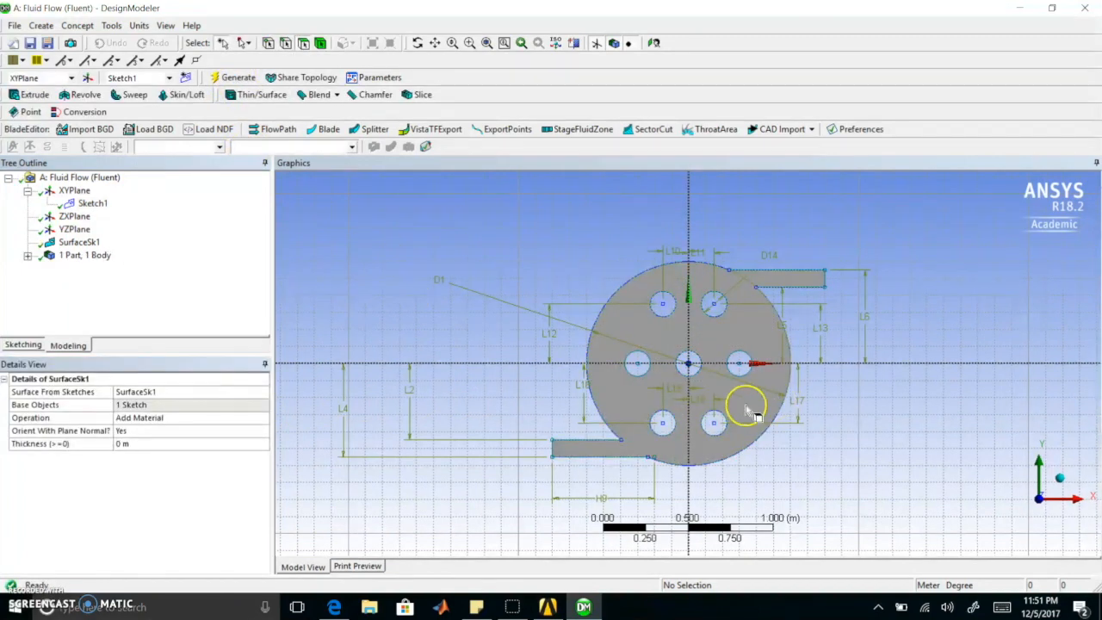
scroll(727, 405, up, 5)
scroll(843, 512, down, 3)
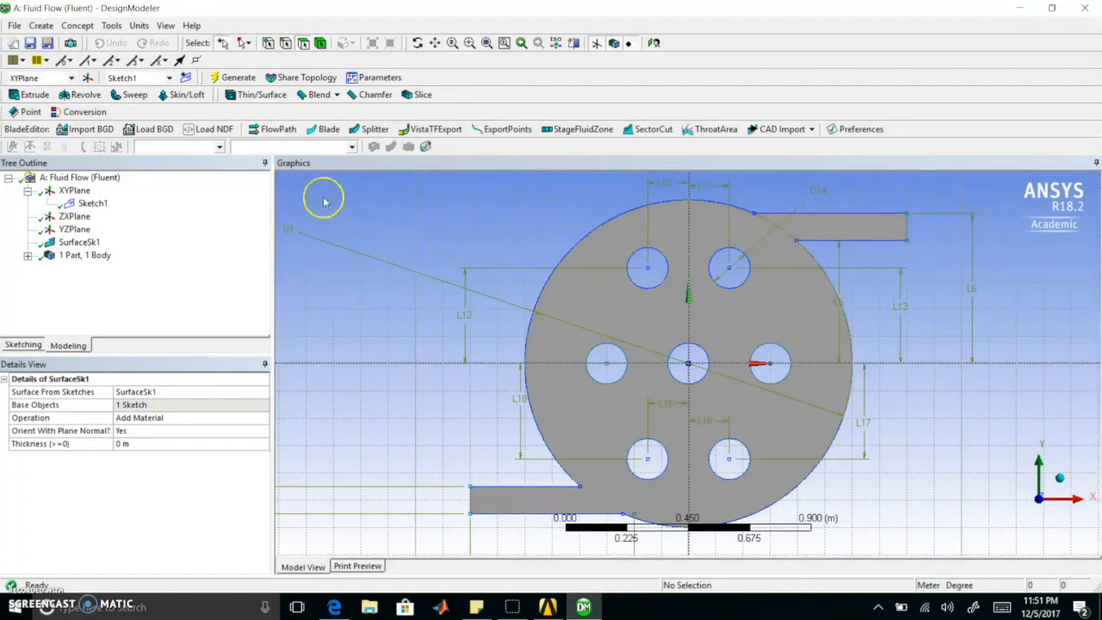
scroll(369, 315, down, 2)
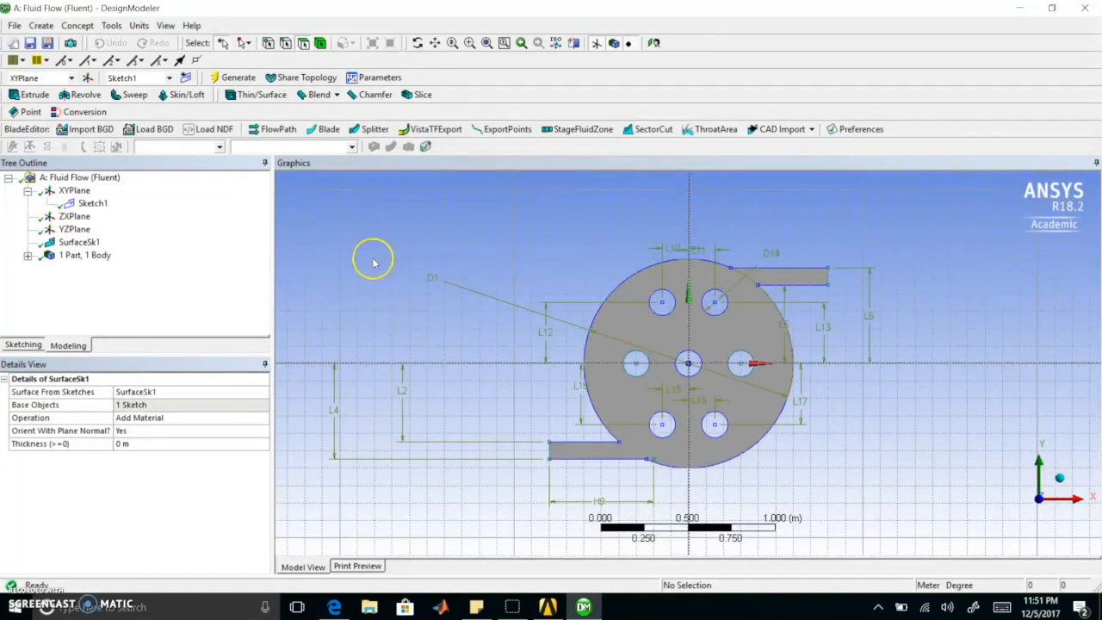
- Switch to the Workbench project window and start saving the unsaved project
mouse_move(558, 607)
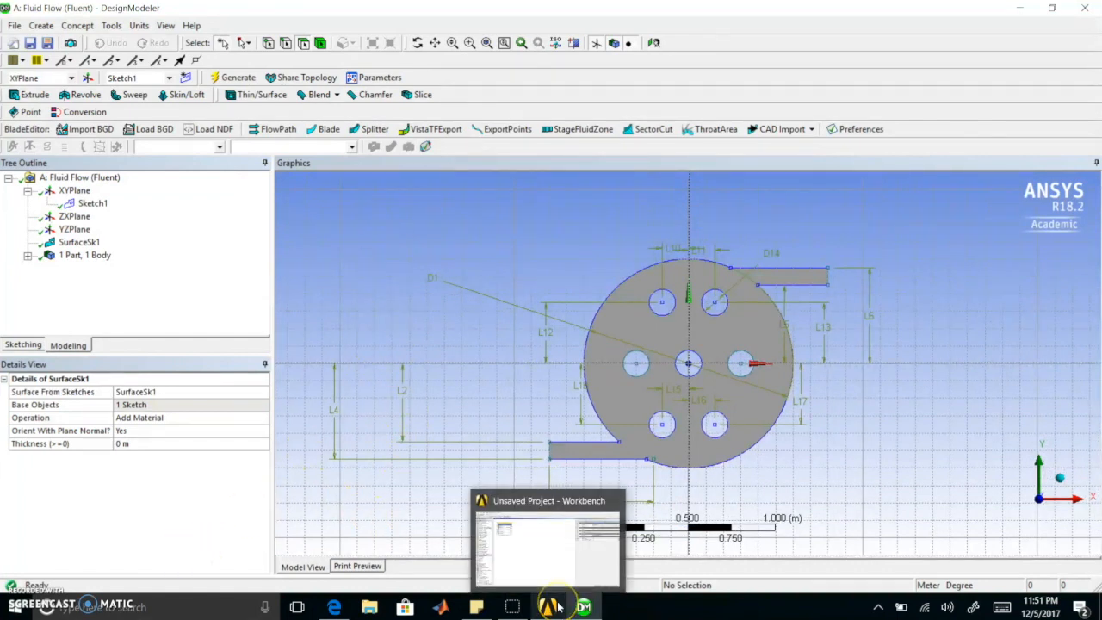
click(527, 512)
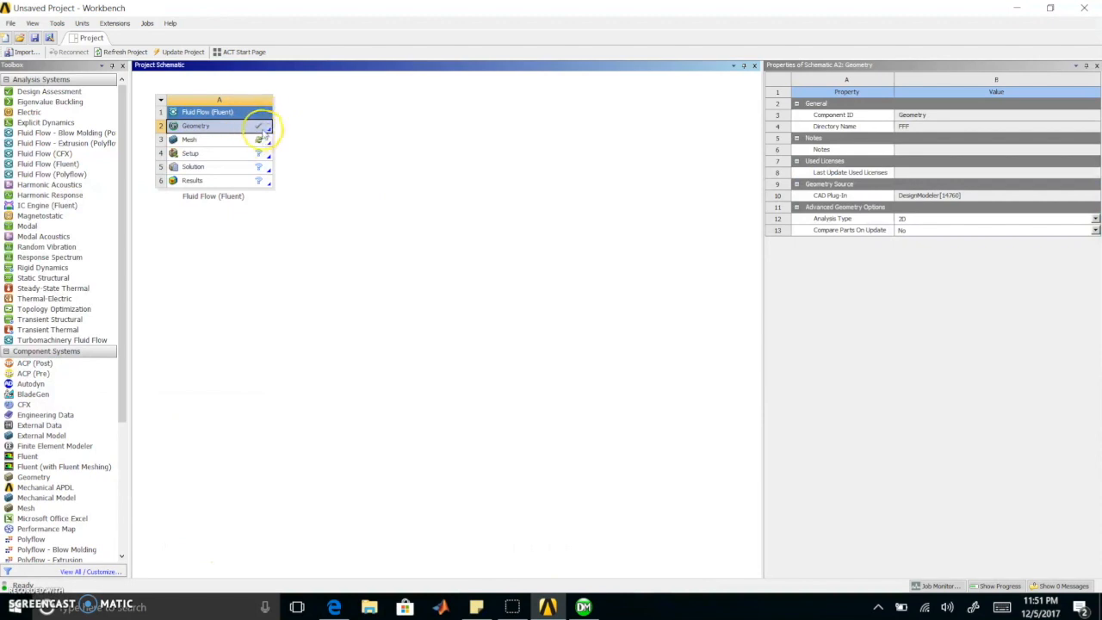
click(584, 607)
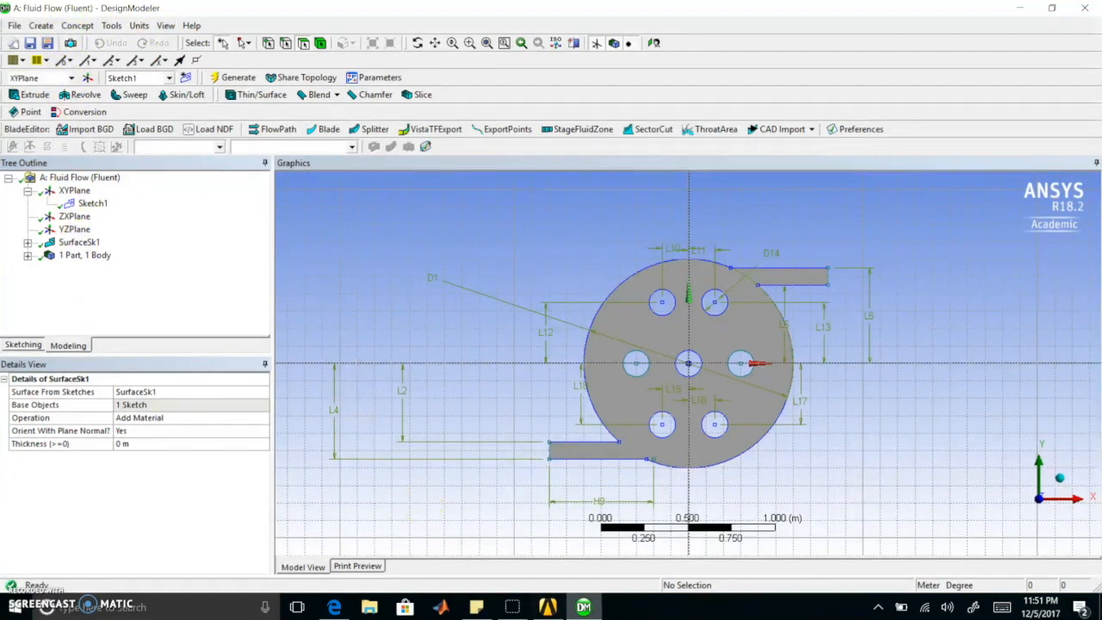
click(551, 607)
click(209, 96)
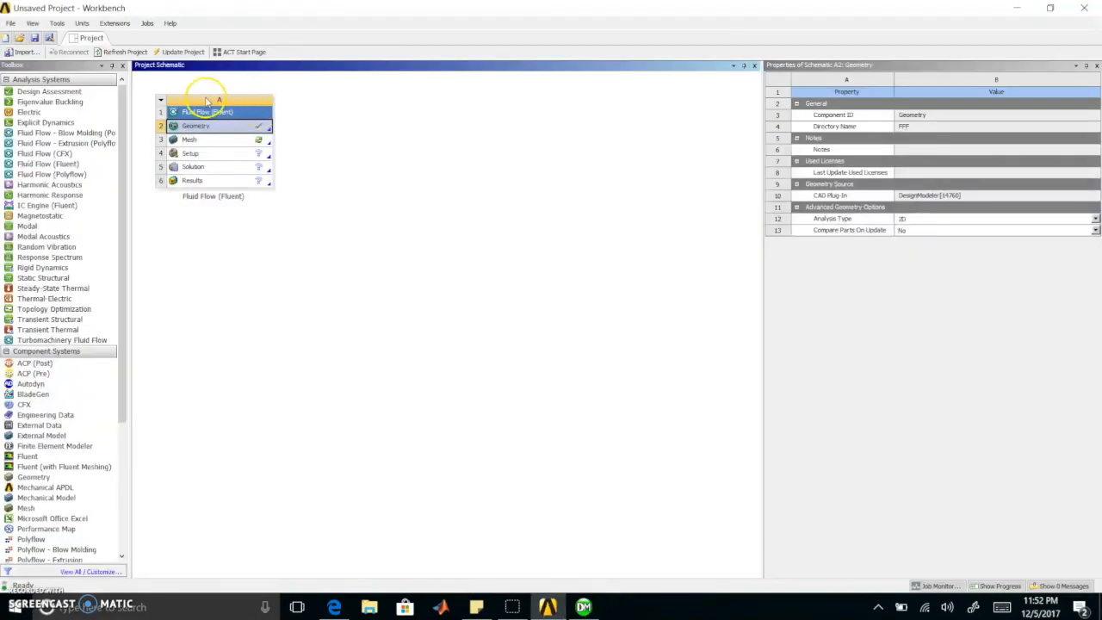
click(81, 23)
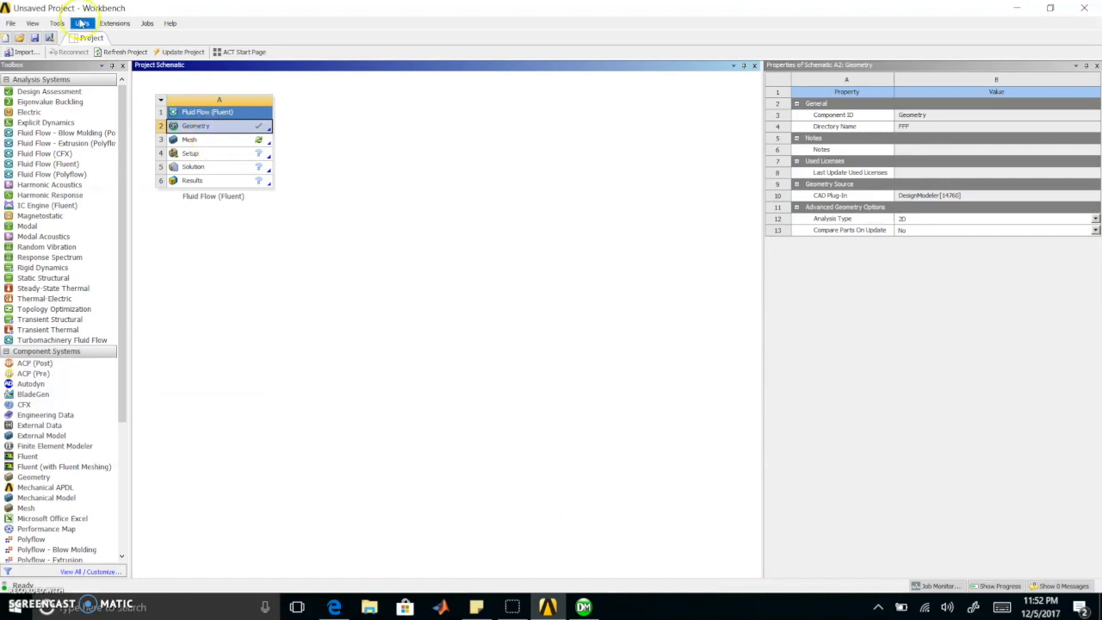
click(11, 23)
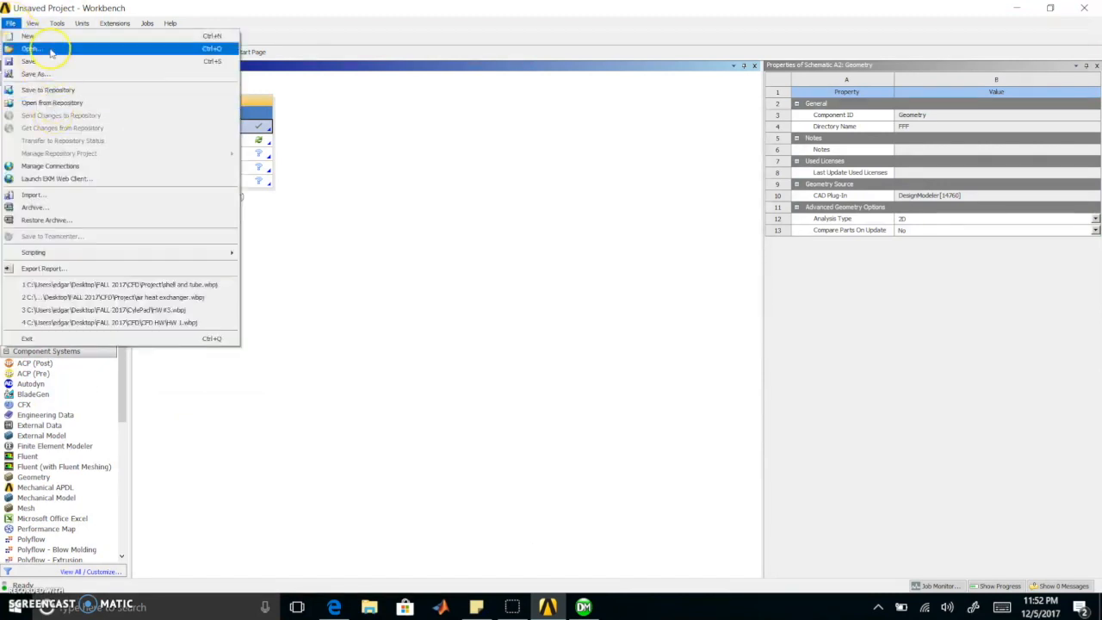
click(48, 64)
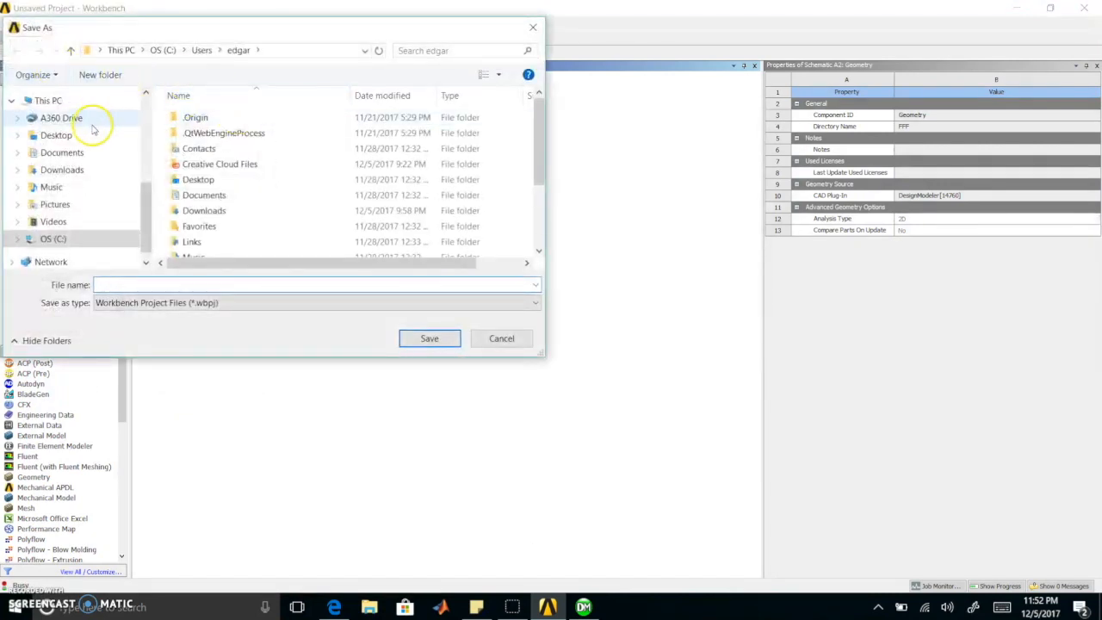
- Choose the Project folder inside Desktop > FALL 2017 > CFD as the save location
scroll(93, 129, up, 4)
scroll(69, 107, up, 2)
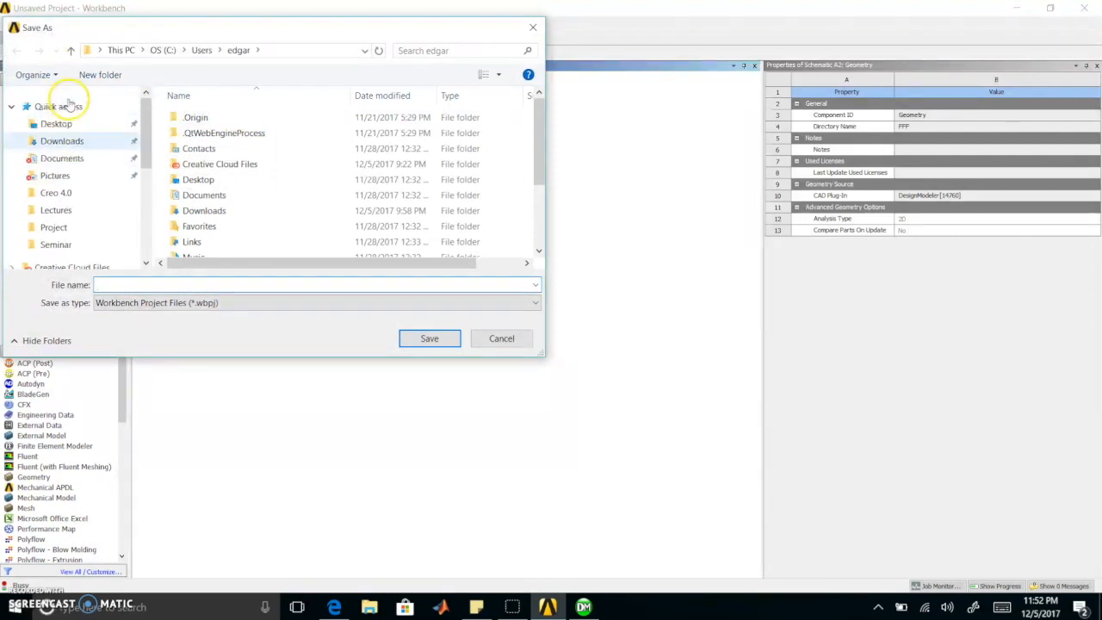
click(67, 120)
double_click(199, 113)
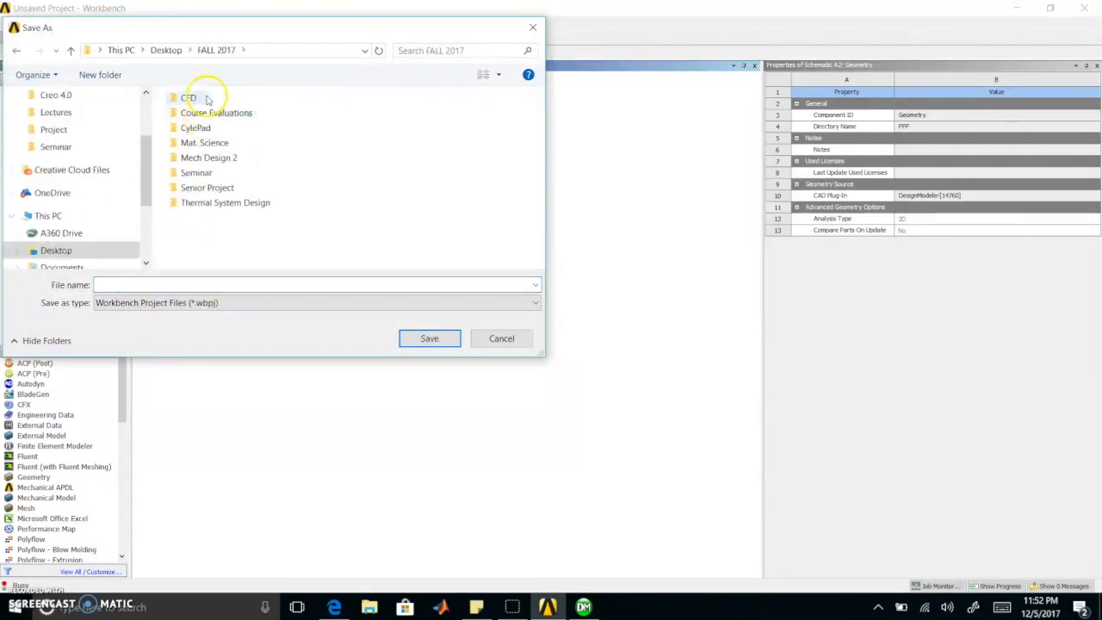
double_click(187, 99)
click(200, 179)
double_click(207, 181)
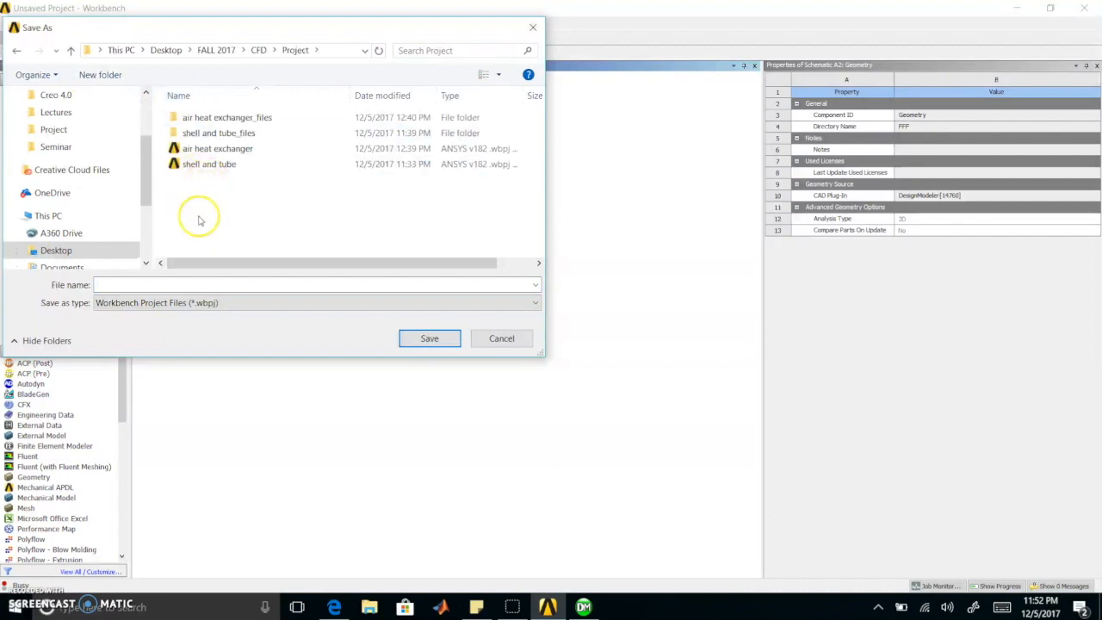
- Name the project "shell and tube 2" and save it as a Workbench project file
click(215, 282)
text(s)
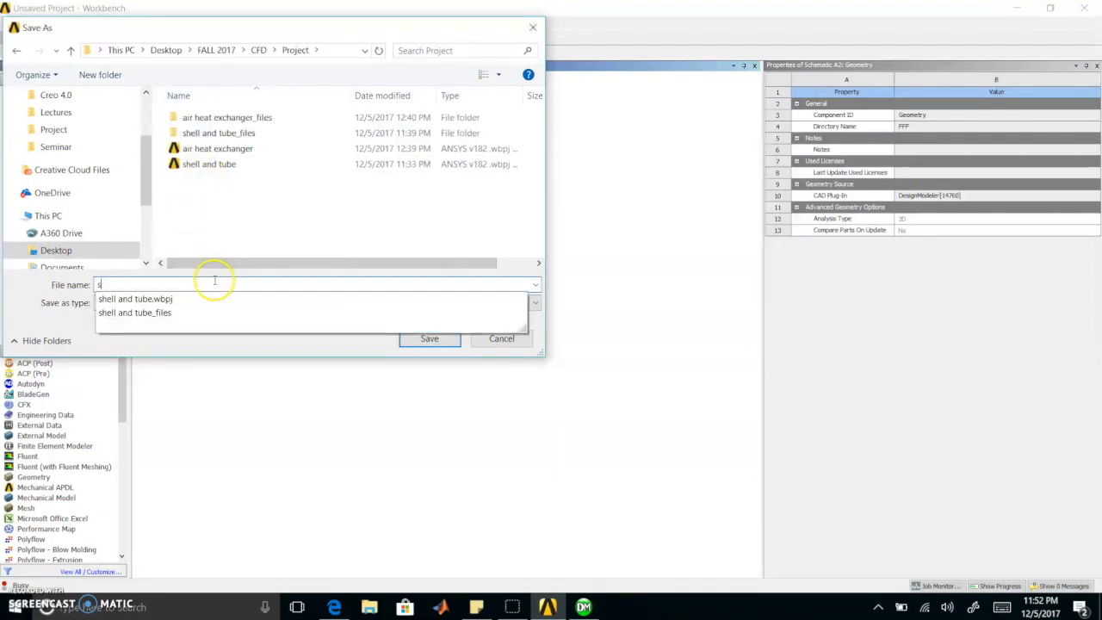
text(hell and tube 2)
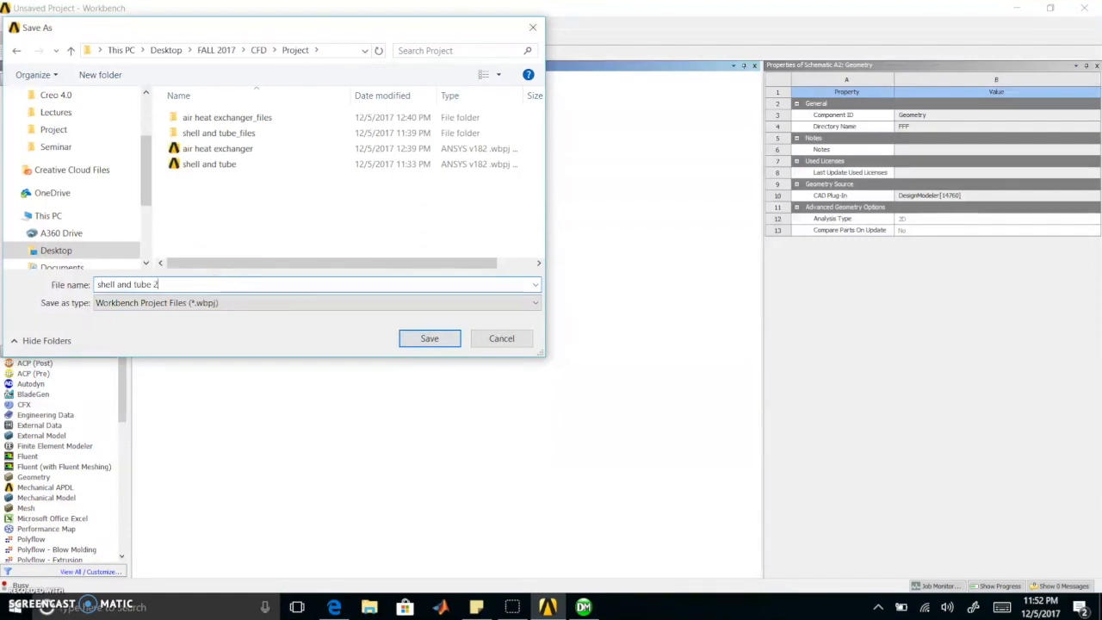
click(411, 343)
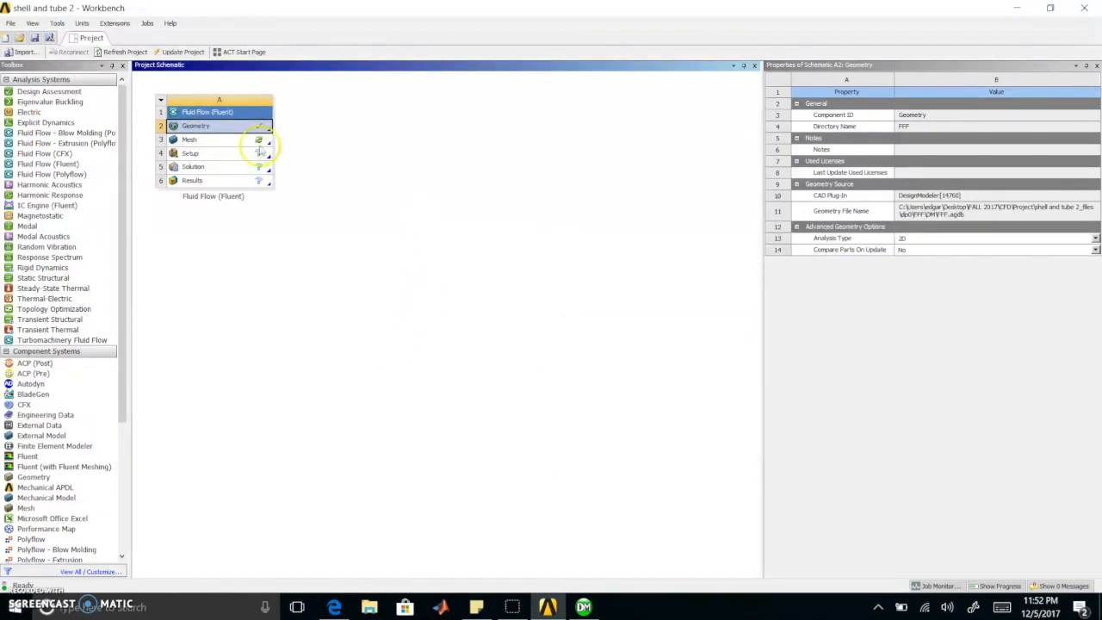
- Open the Mesh cell of the Fluid Flow (Fluent) system in Meshing and set the selection filter to edges
click(237, 142)
double_click(236, 143)
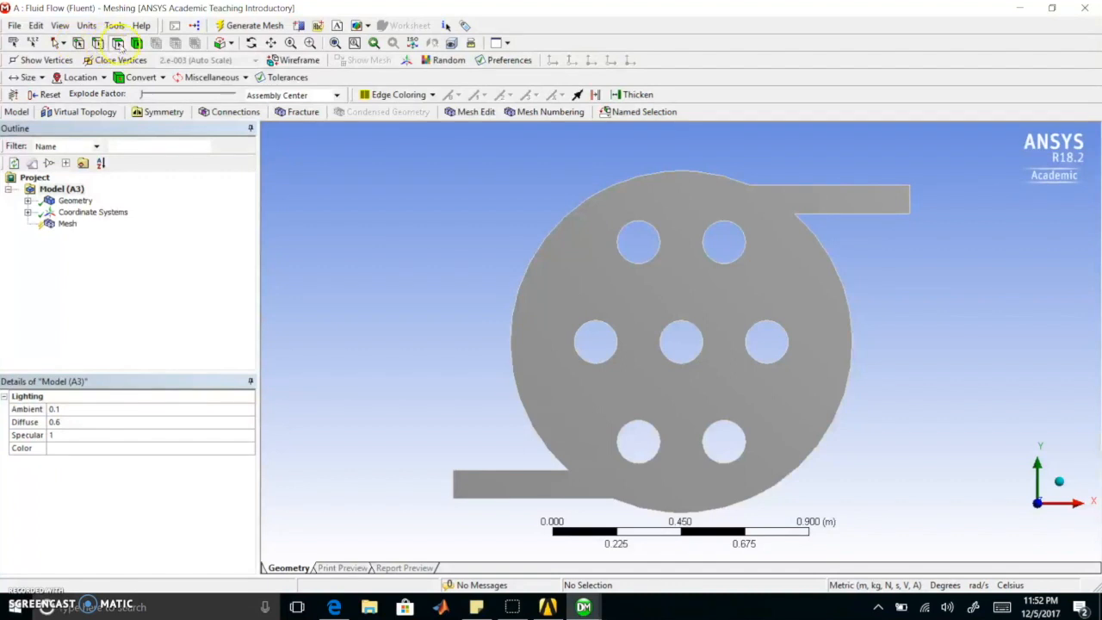
click(98, 43)
- Try to select the six outer wall edges of the shell and both side channels for a named selection
click(613, 185)
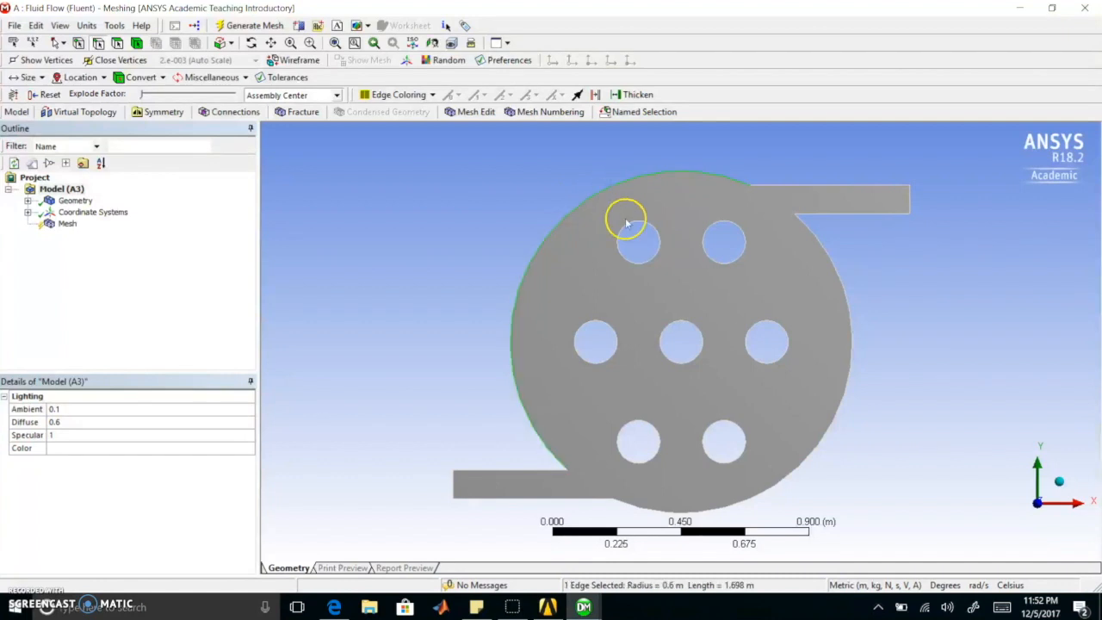
click(783, 186)
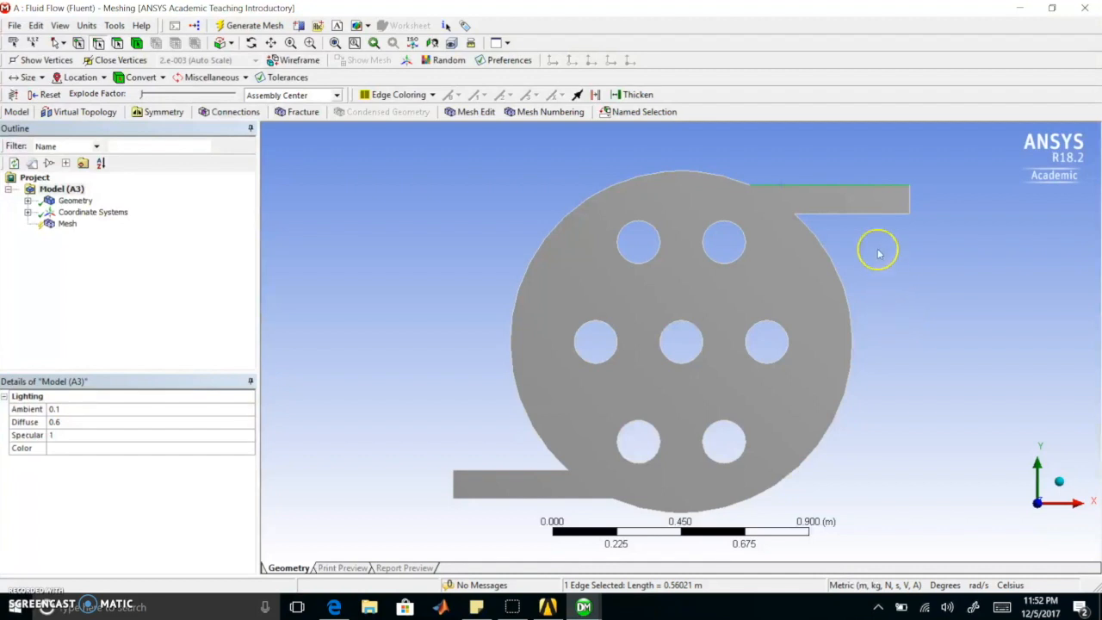
ctrl+click(859, 213)
ctrl+click(843, 288)
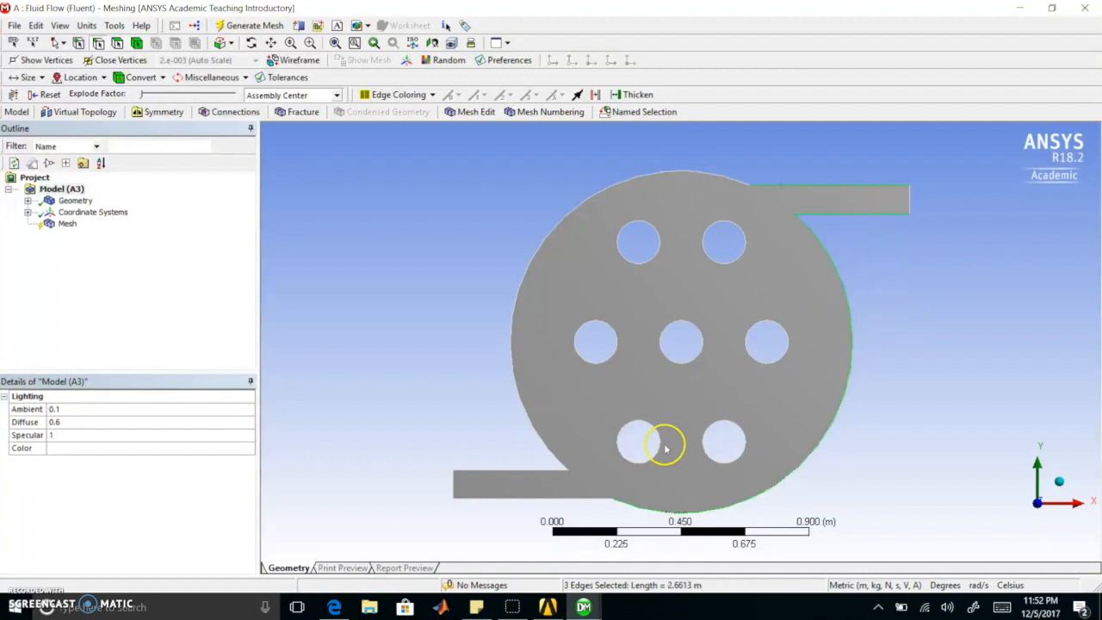
ctrl+click(588, 497)
ctrl+click(546, 469)
ctrl+click(533, 430)
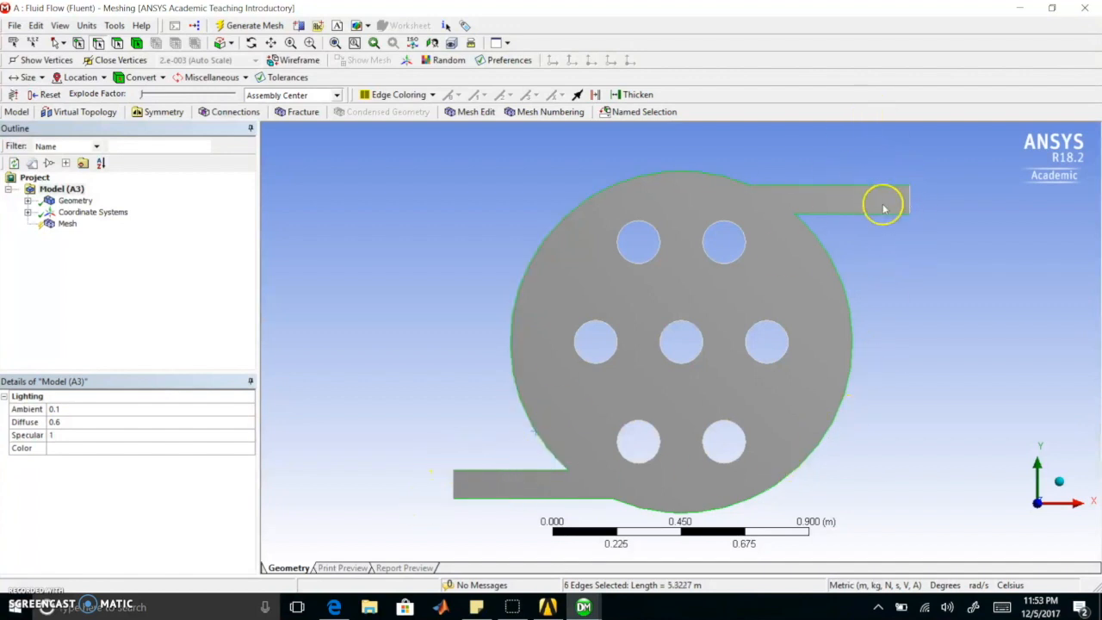
right_click(519, 207)
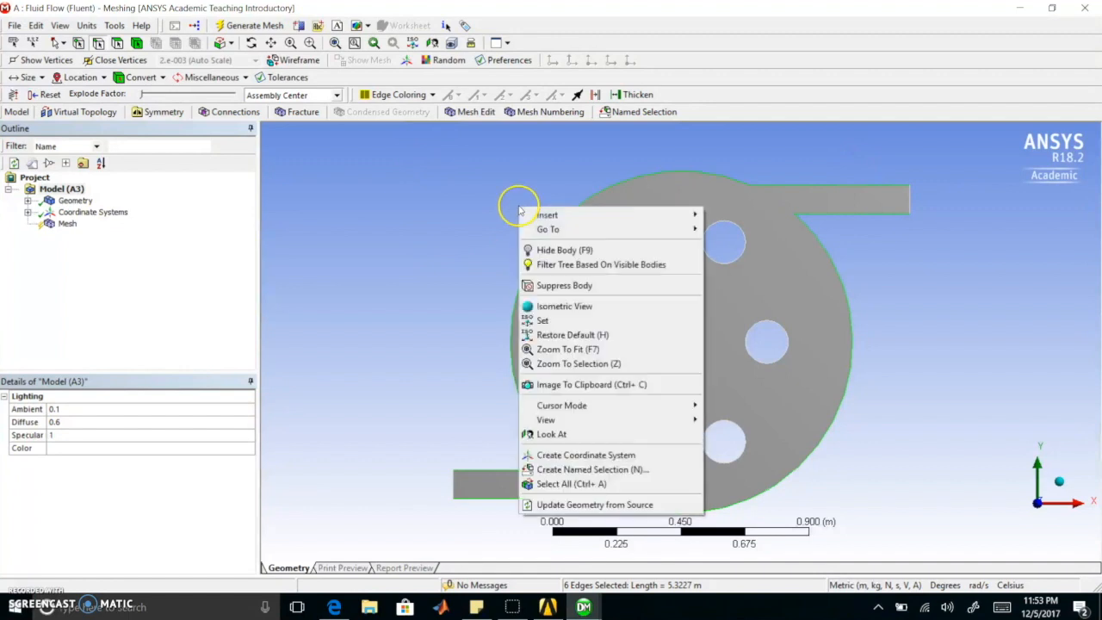
click(583, 456)
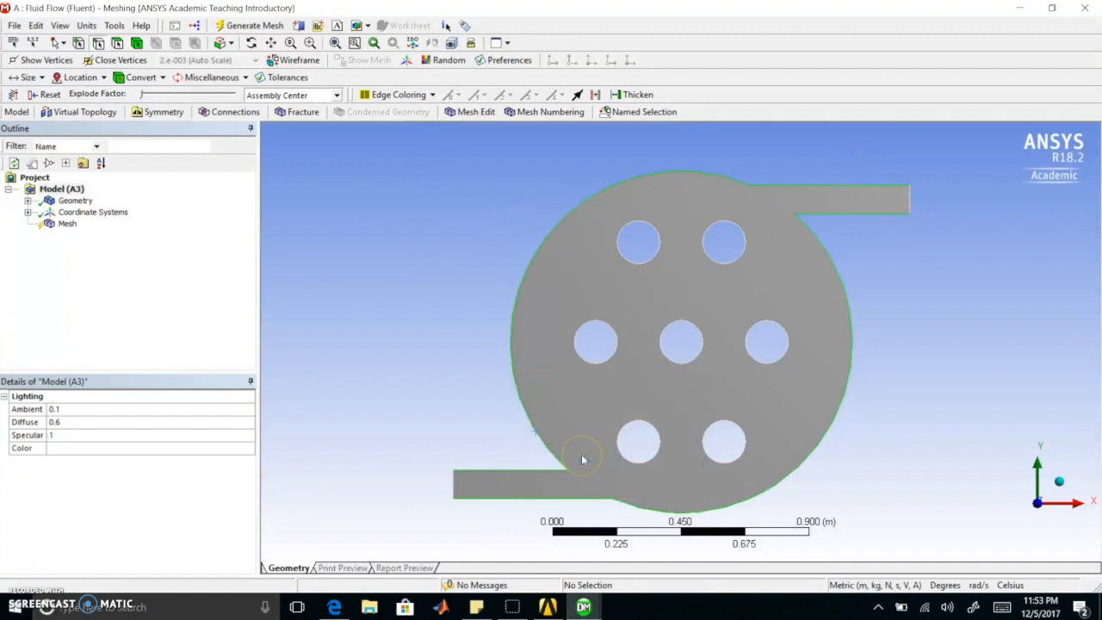
right_click(503, 222)
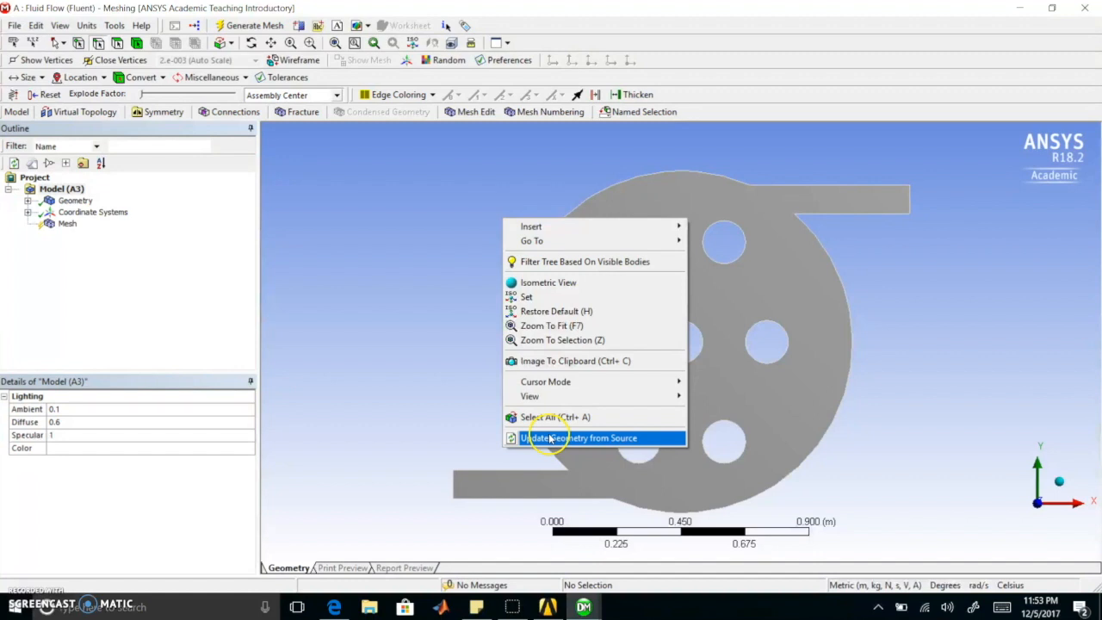
click(463, 275)
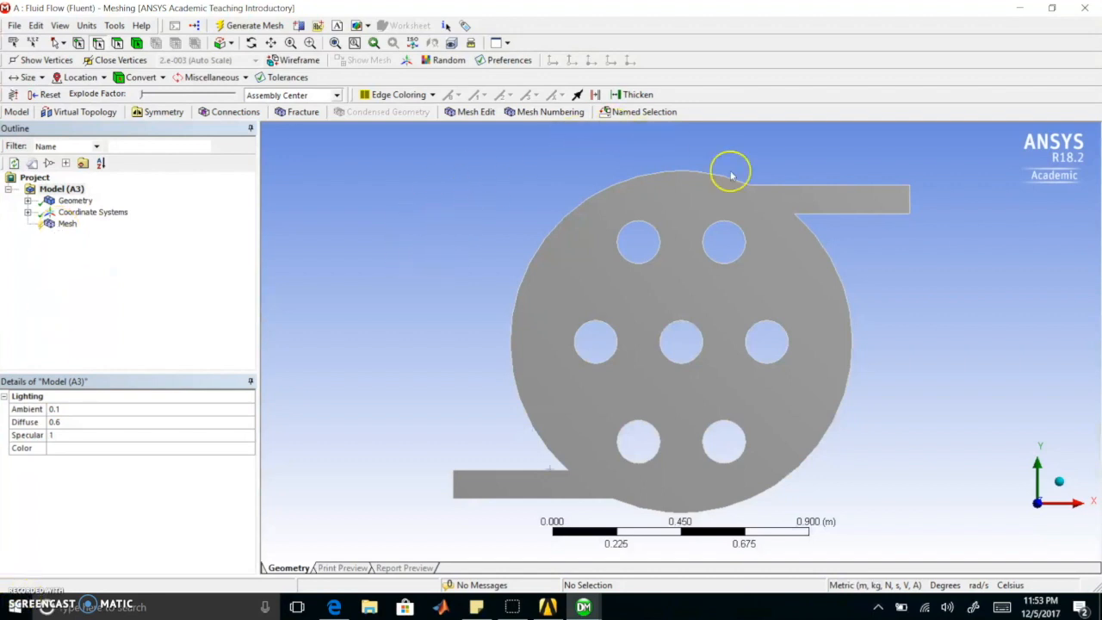
- Create a named selection "shell and tube walls" from both shell arcs, both lower-channel edges and the upper channel's top edge
click(818, 185)
ctrl+click(726, 176)
ctrl+click(847, 302)
ctrl+click(621, 498)
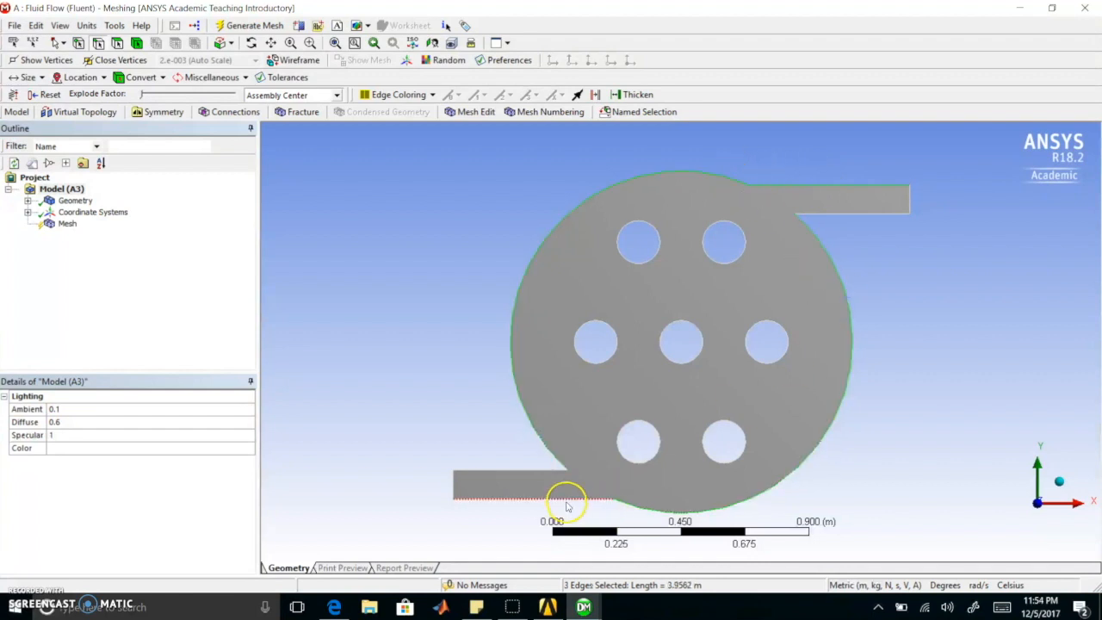
ctrl+click(552, 473)
right_click(481, 348)
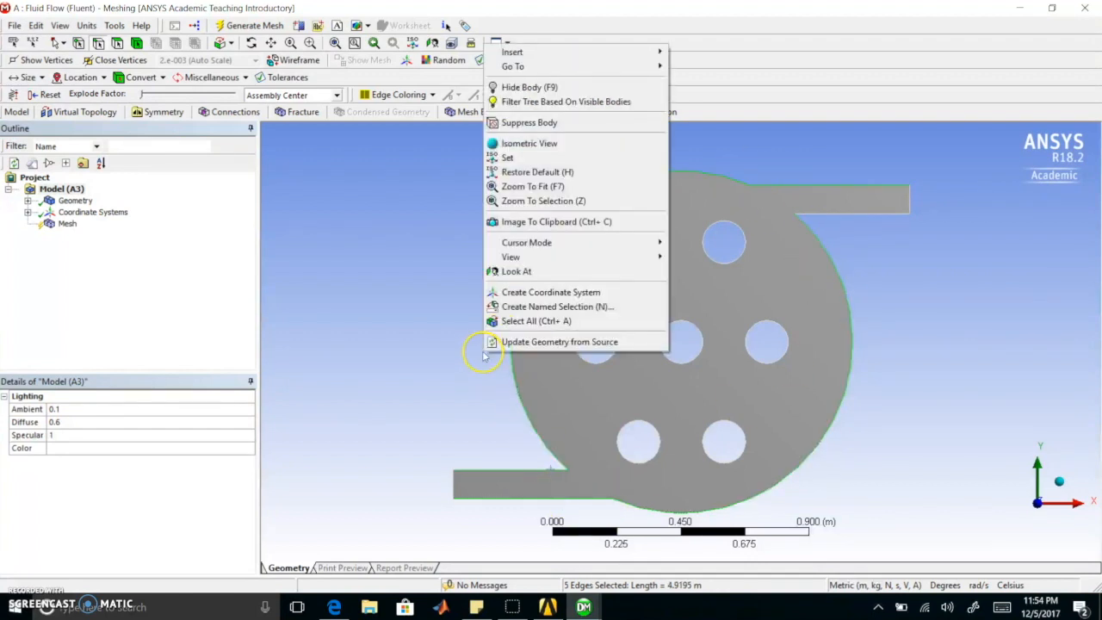
click(520, 308)
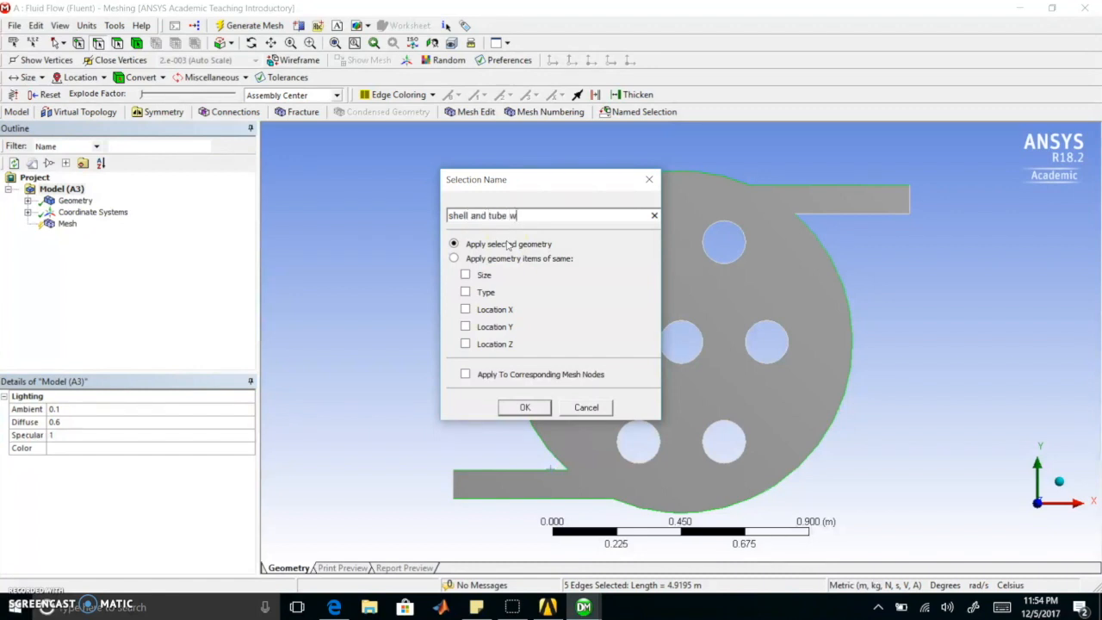
click(524, 407)
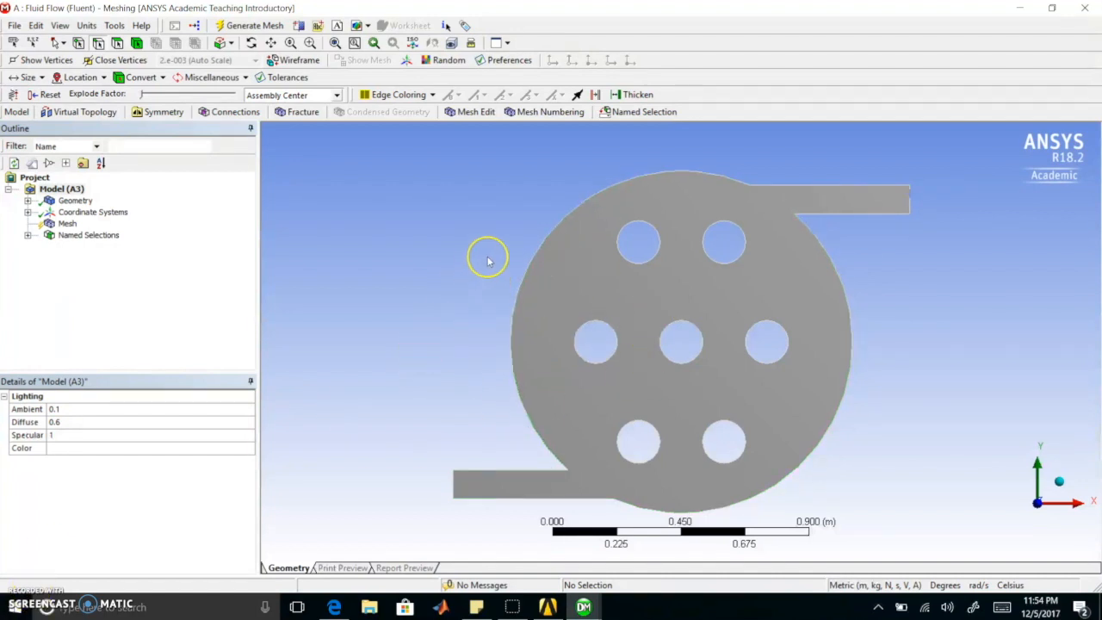
- Add the upper channel's bottom edge to "shell and tube walls", and check the tubes, outlet and inlet named selections
click(27, 235)
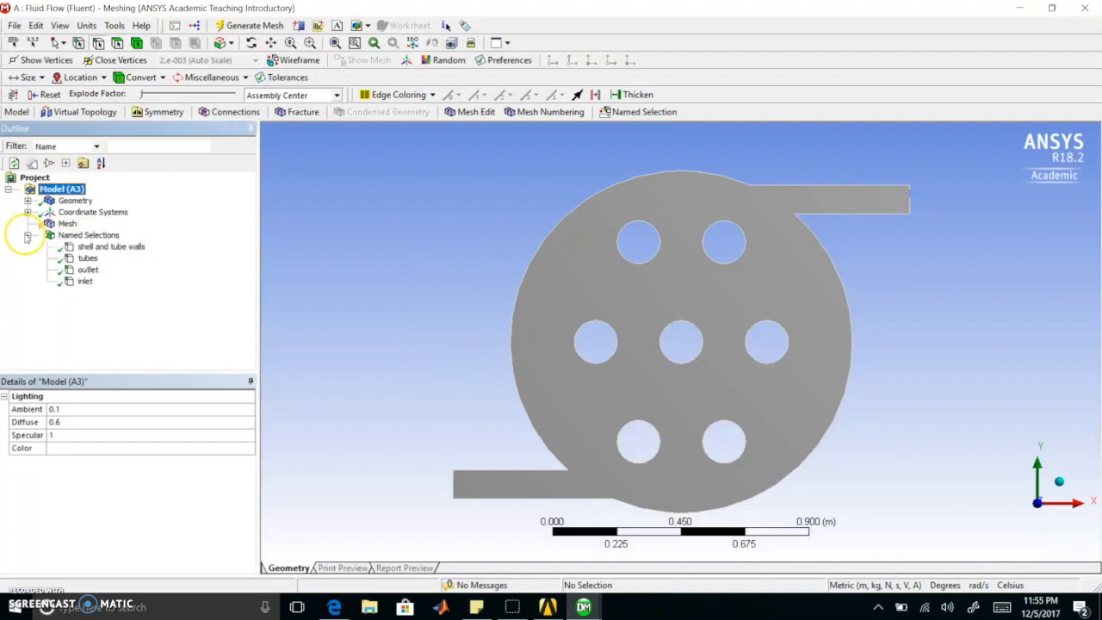
click(112, 247)
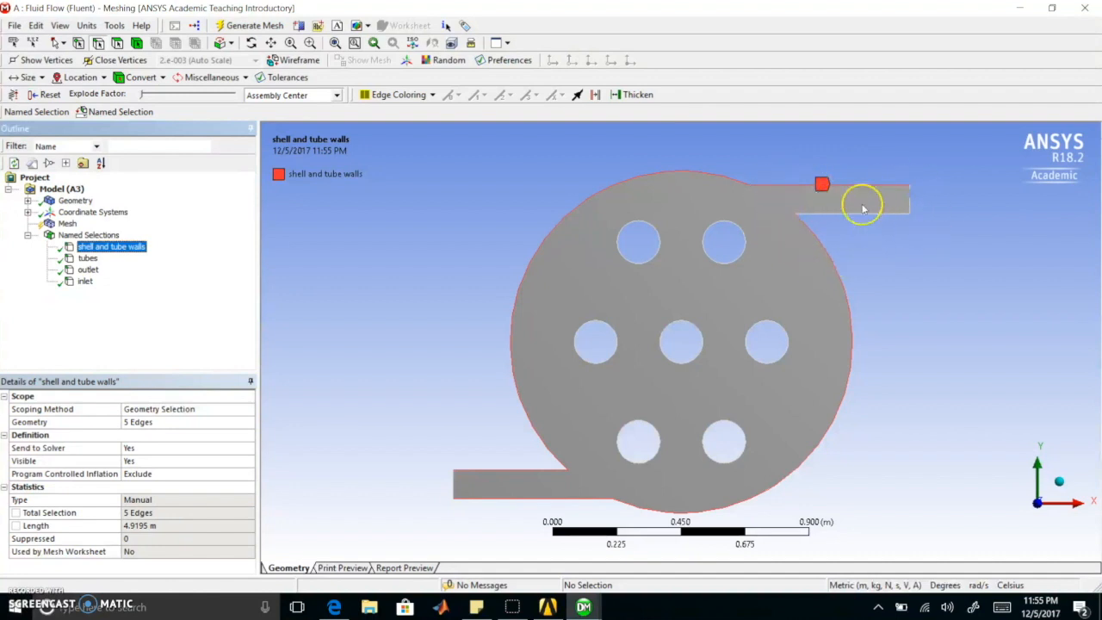
click(234, 423)
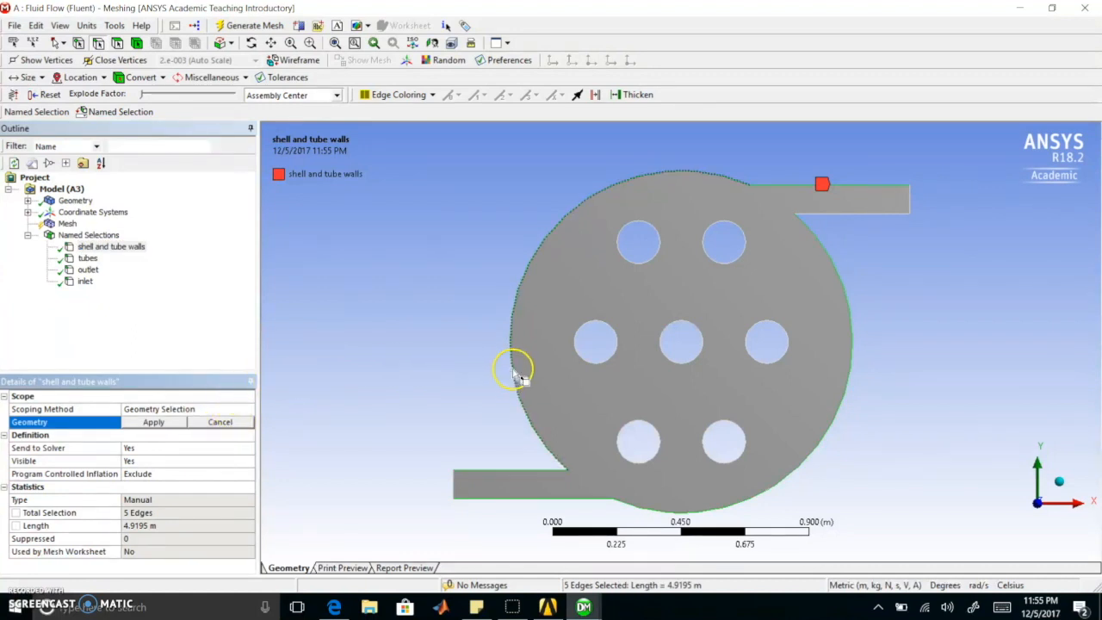
ctrl+click(856, 213)
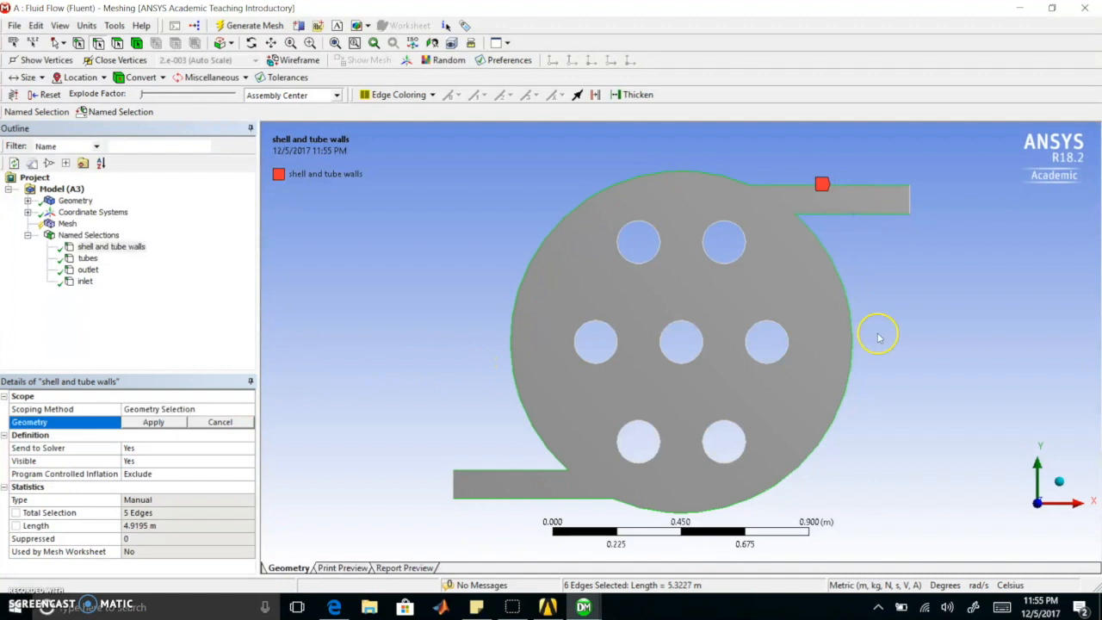
click(150, 422)
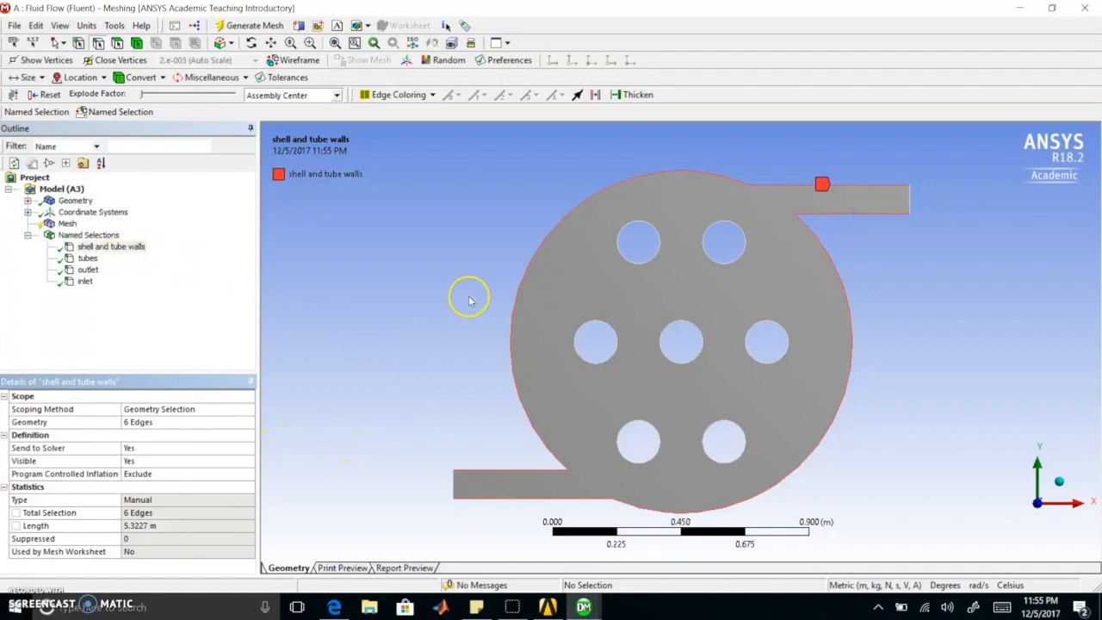
click(93, 259)
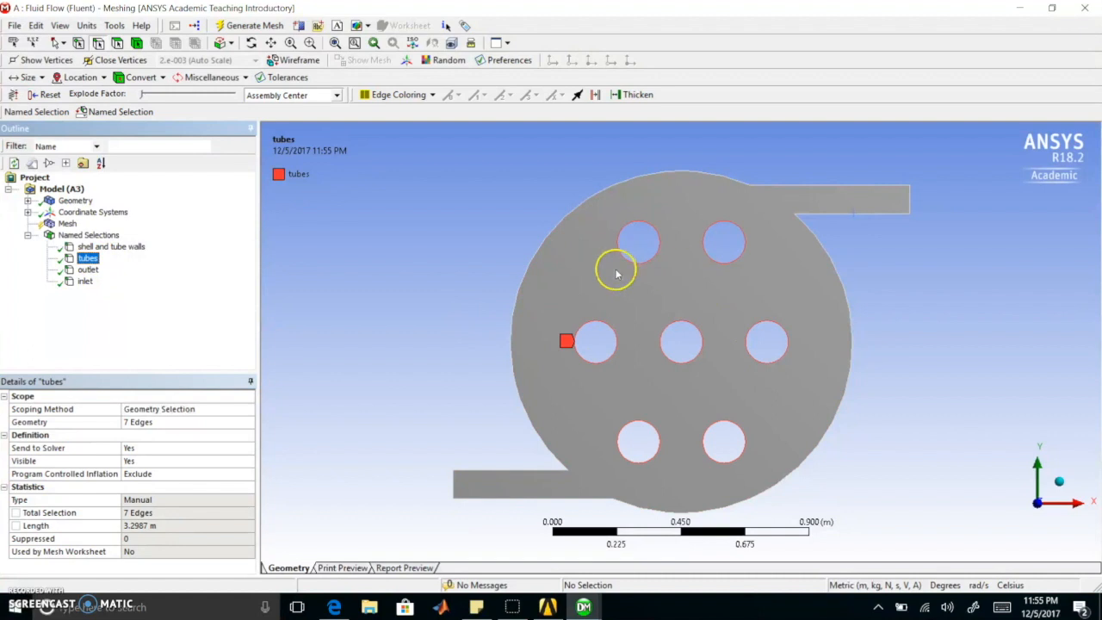
click(89, 270)
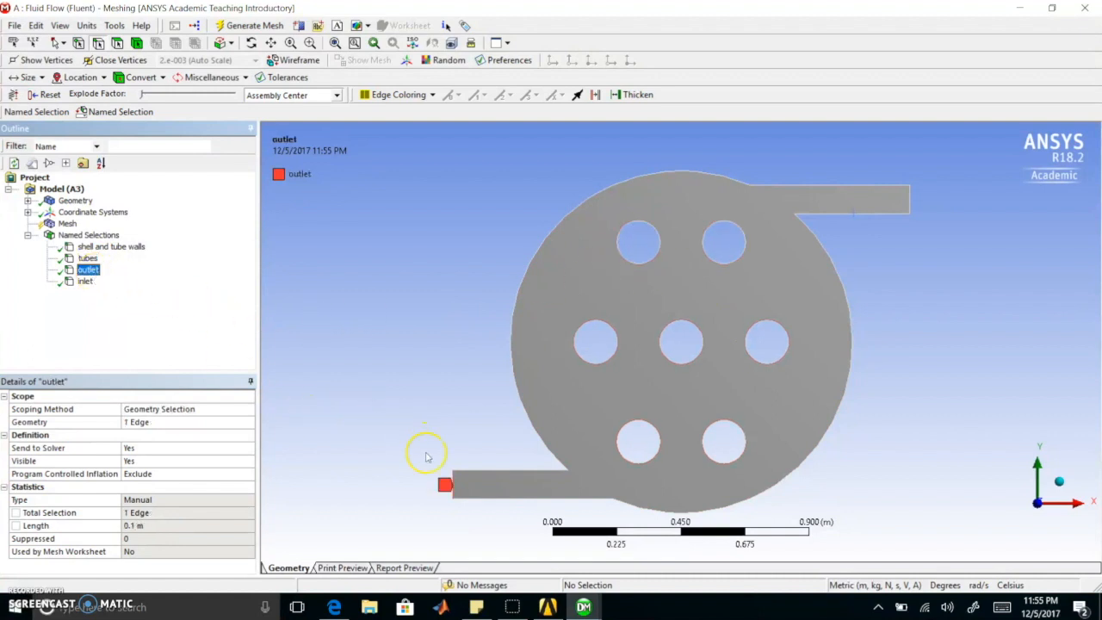
click(84, 280)
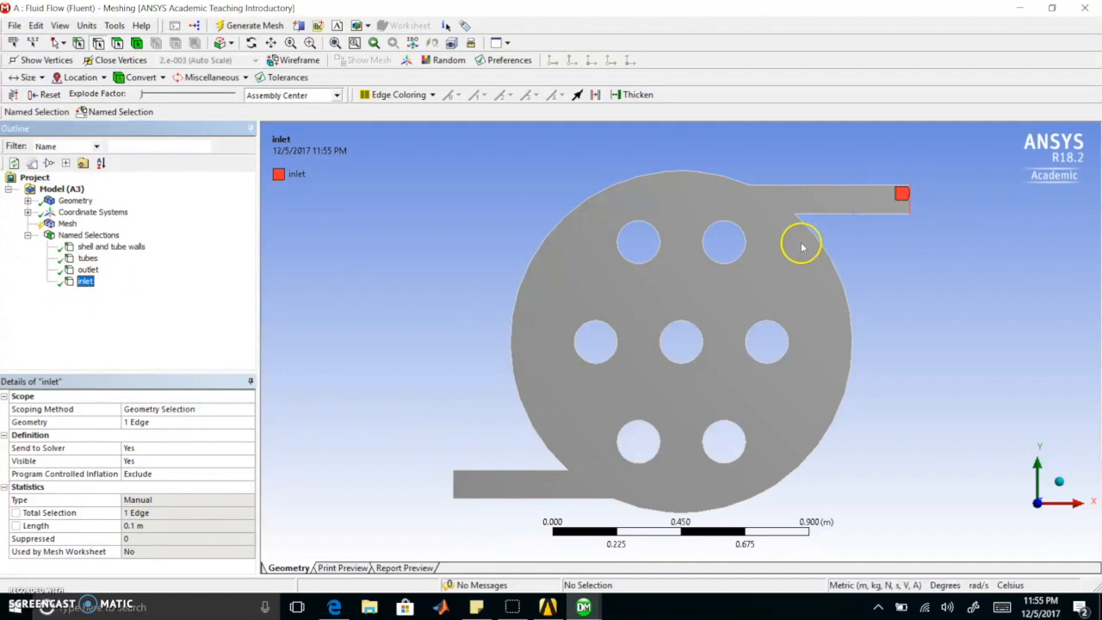
- Insert a Method mesh control and scope it to the whole surface body
click(69, 223)
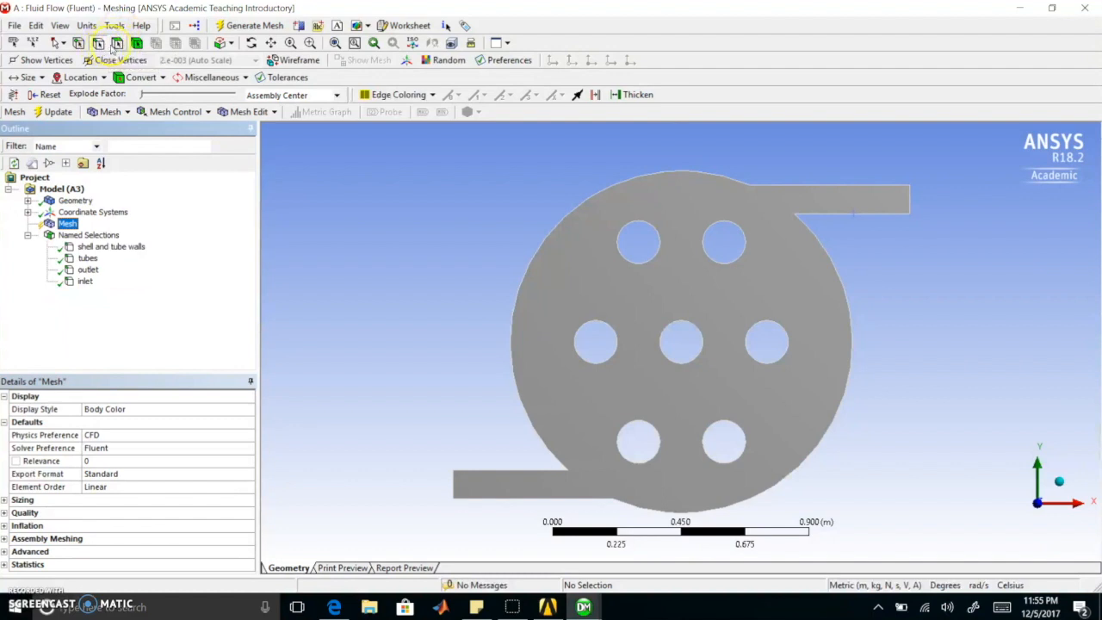
click(117, 44)
click(207, 113)
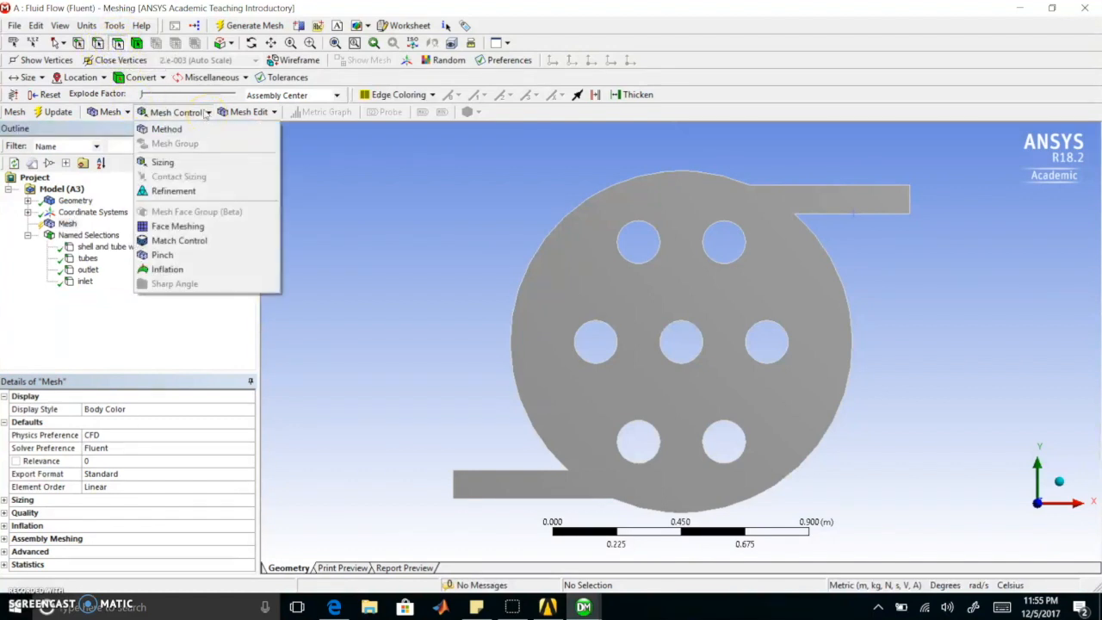
click(182, 129)
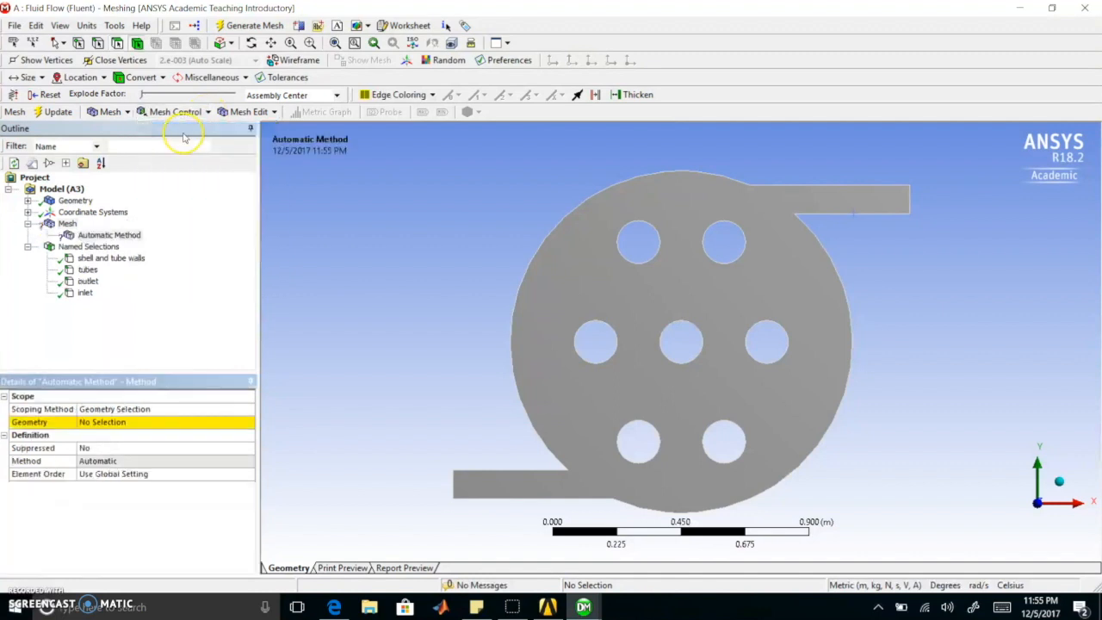
click(577, 281)
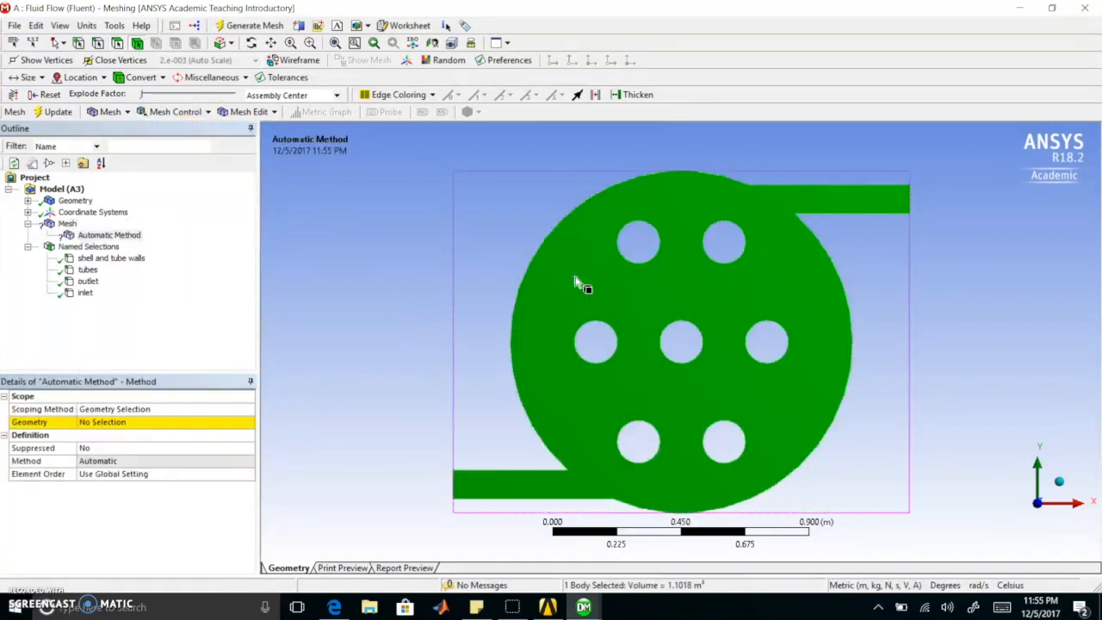
click(209, 422)
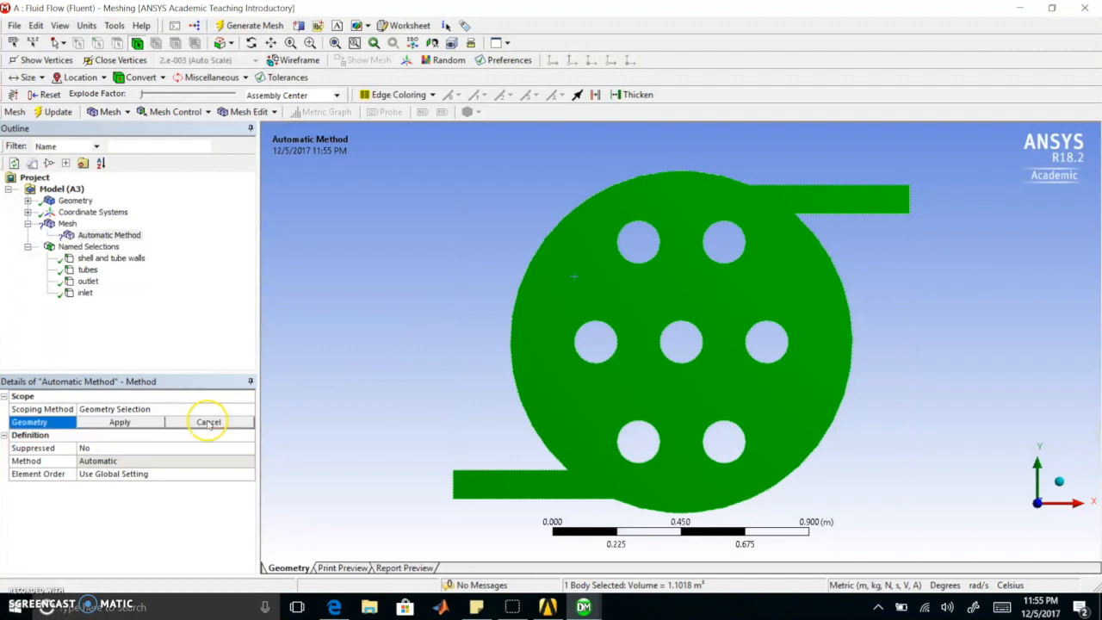
click(120, 421)
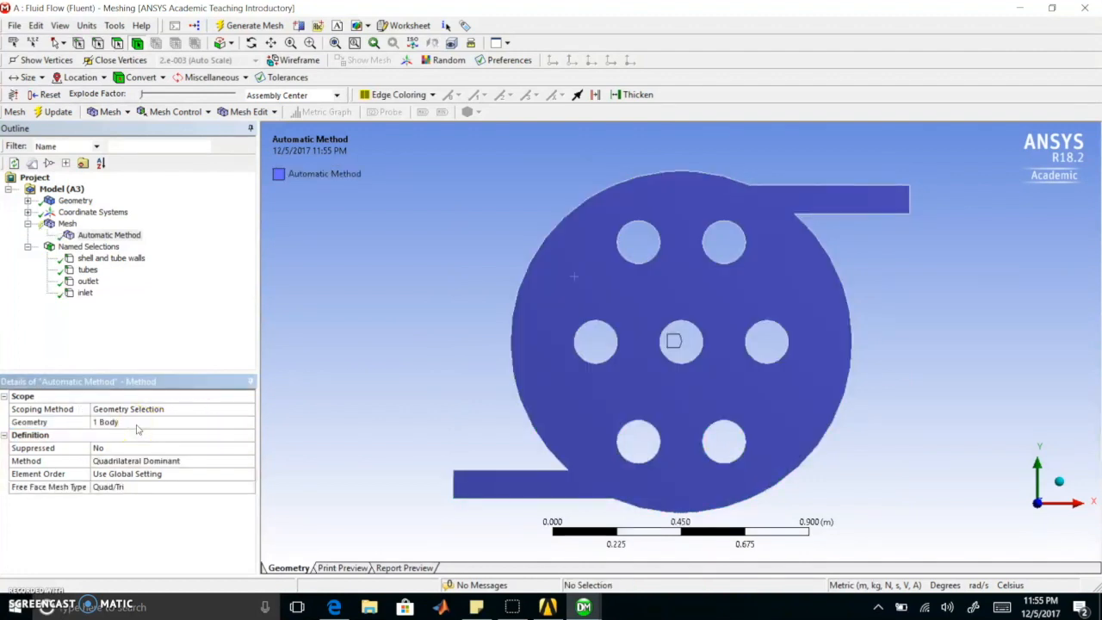
- Set the mesh method to Triangles, update the mesh and display it
click(155, 462)
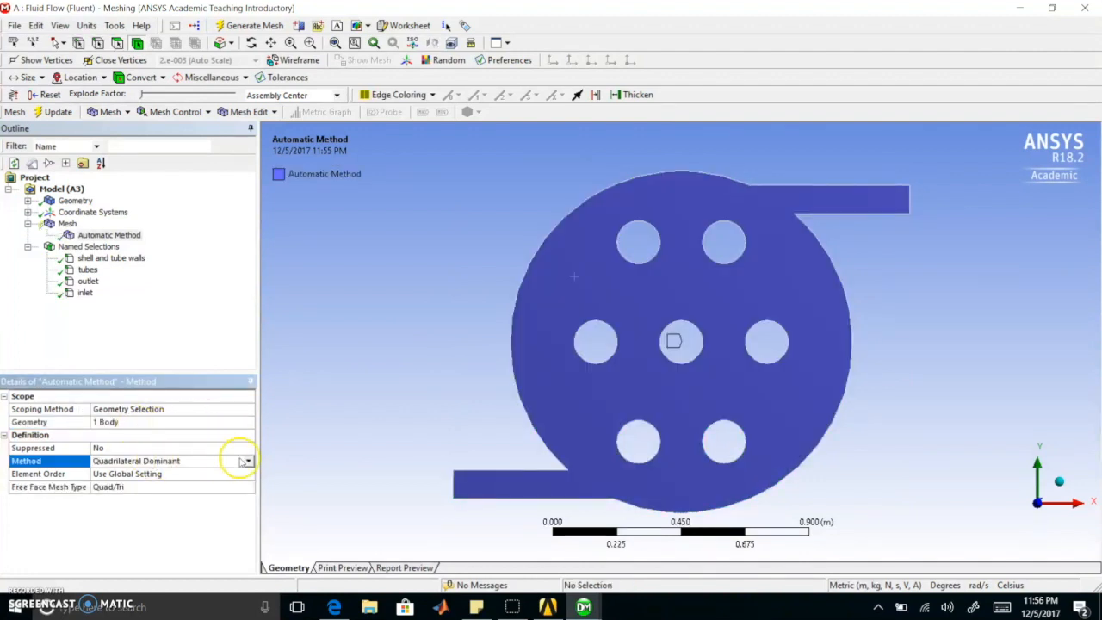
click(248, 462)
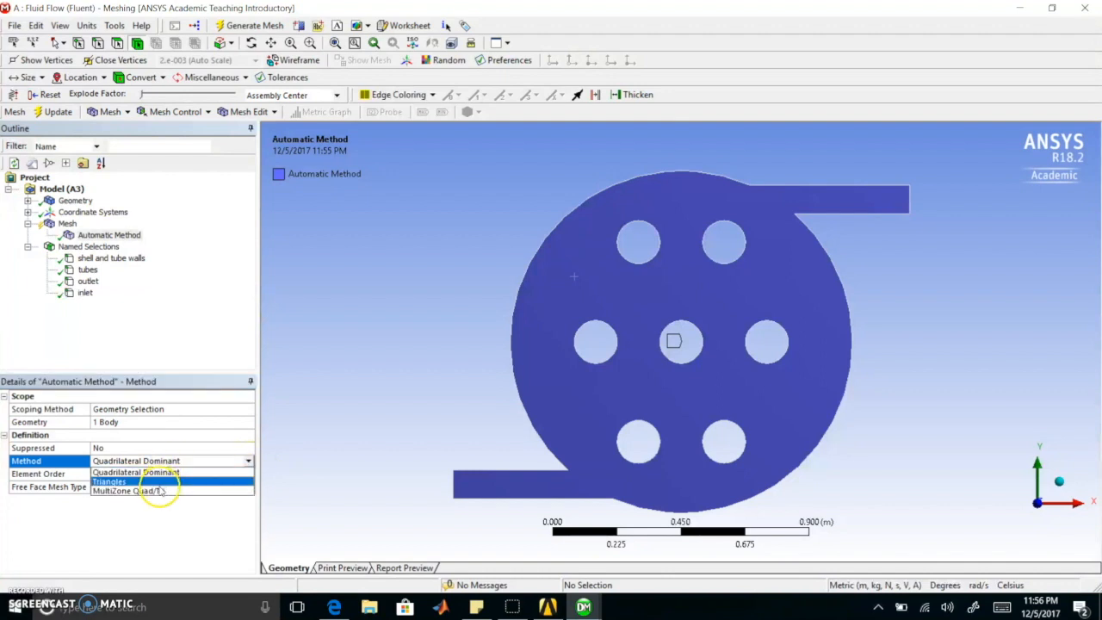
click(129, 481)
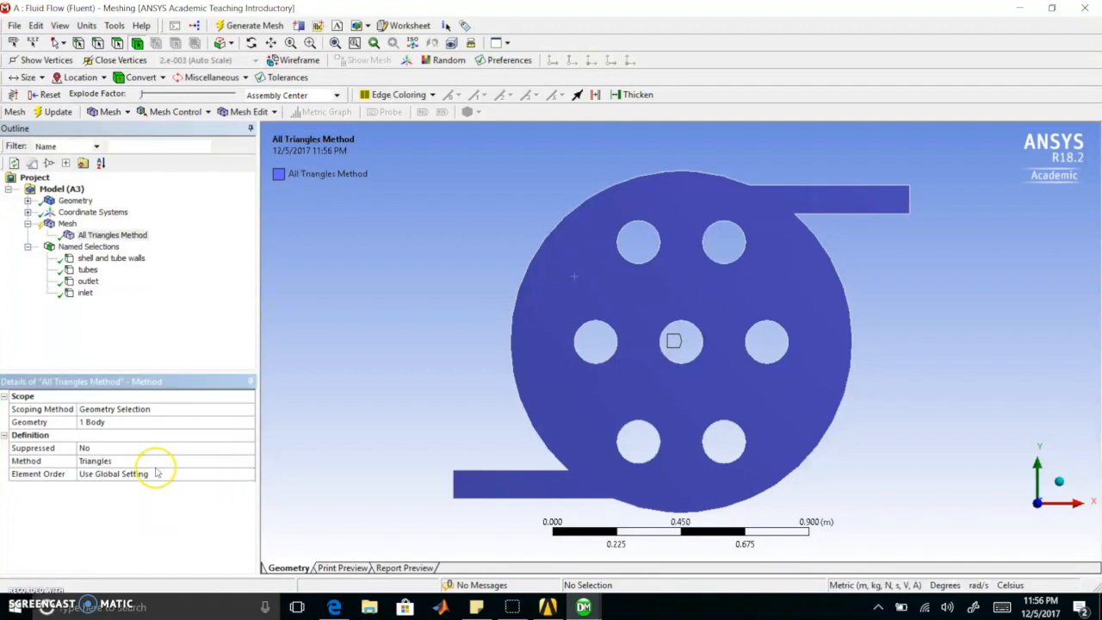
click(56, 112)
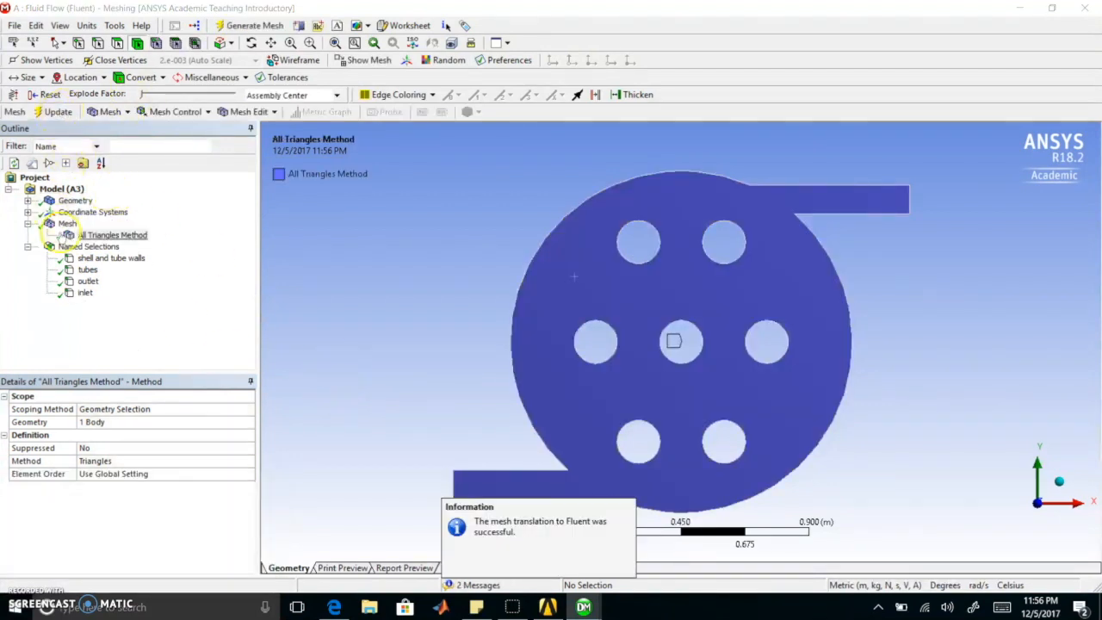
click(67, 223)
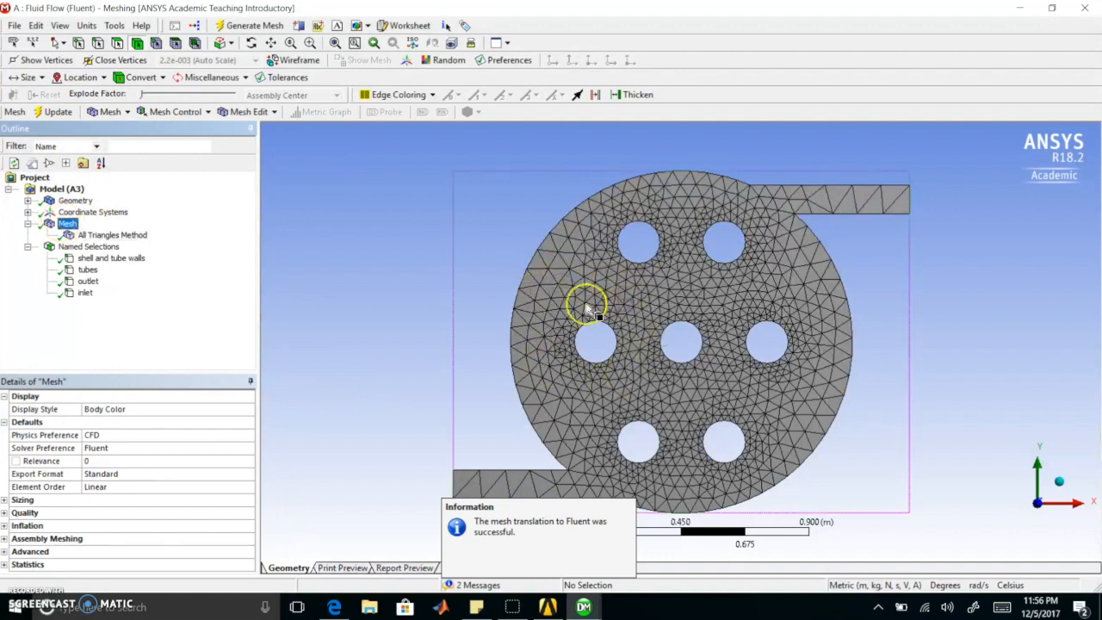
- Set the mesh sizing's Relevance Center to Fine
click(5, 500)
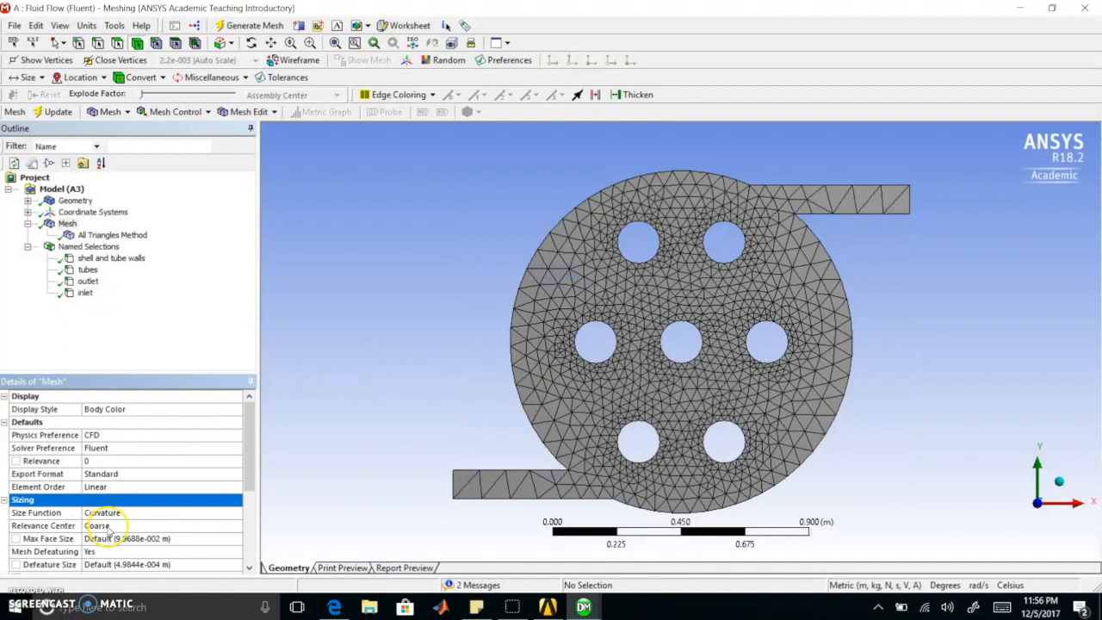
click(229, 527)
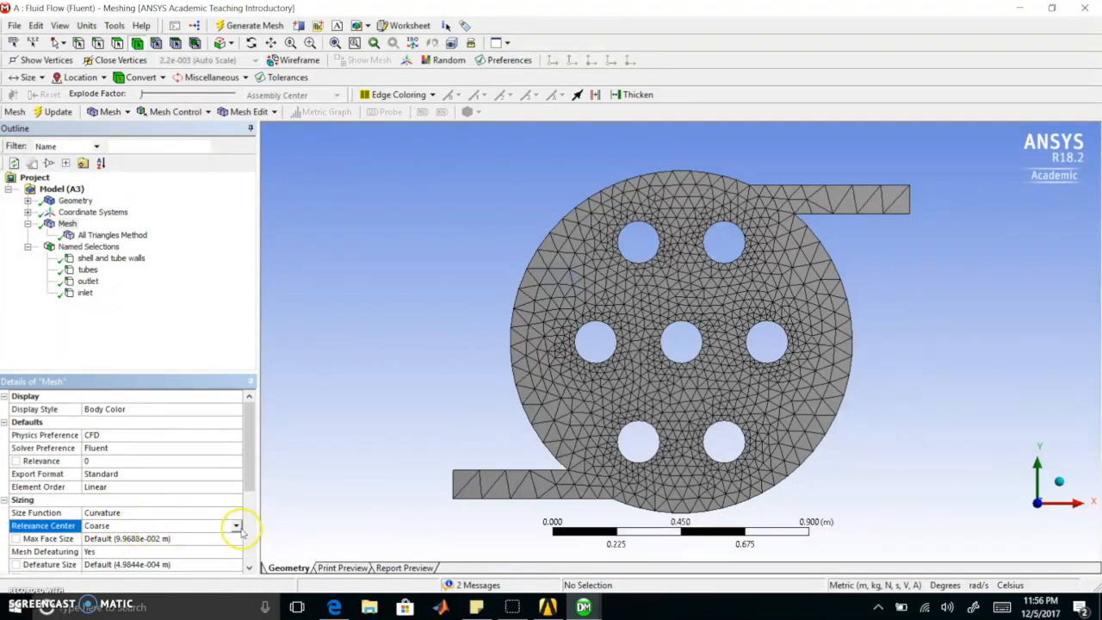
click(236, 525)
click(198, 555)
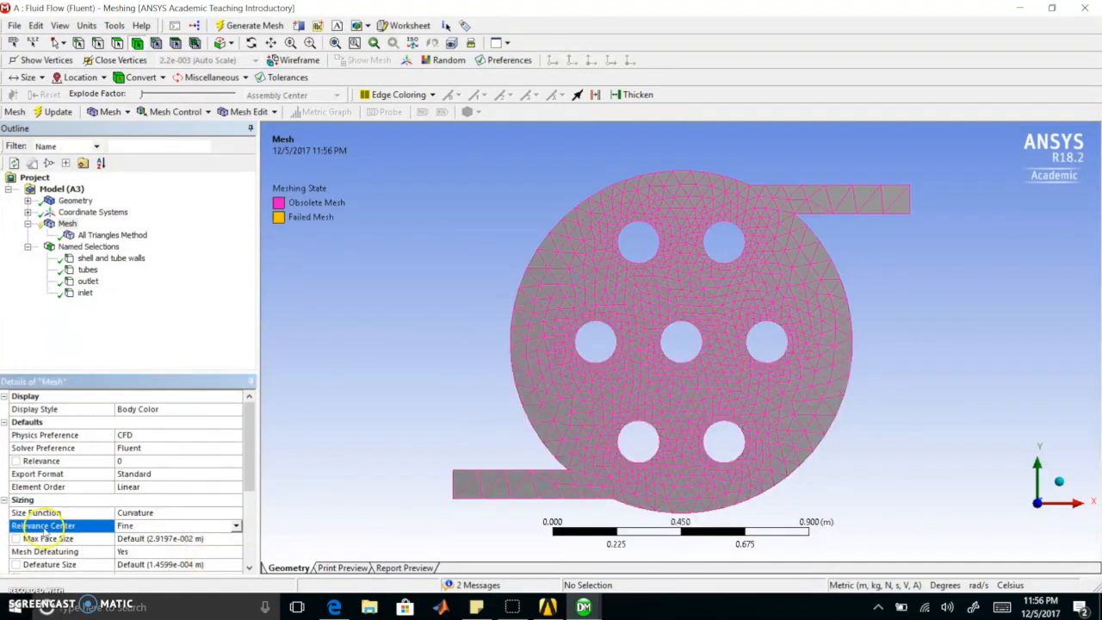
- Set the mesh quality's Smoothing to High and update the mesh
click(5, 500)
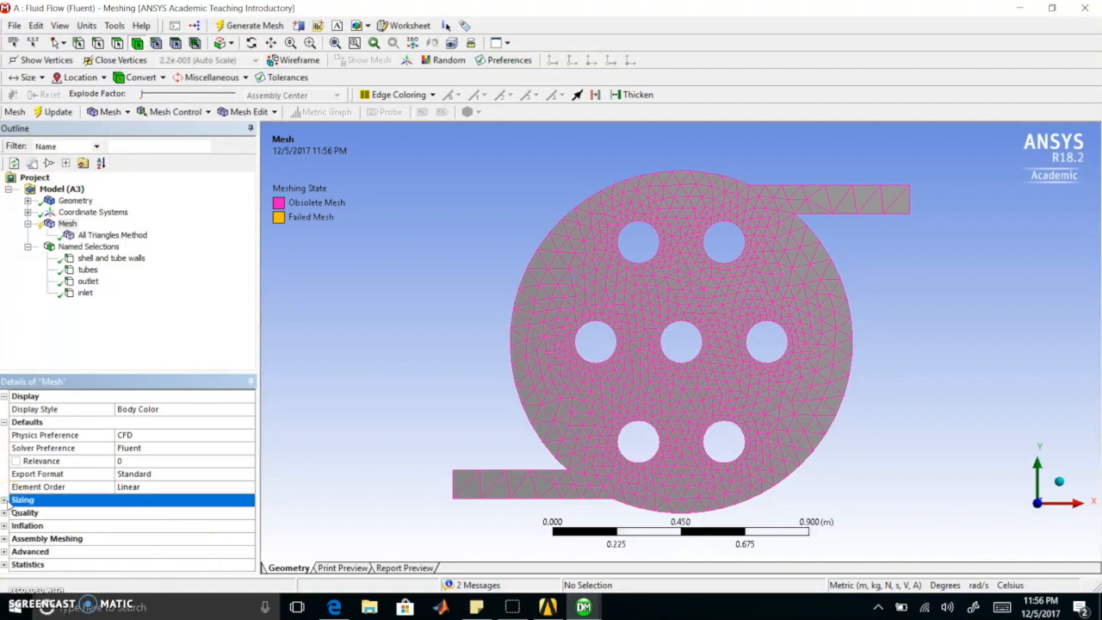
click(6, 512)
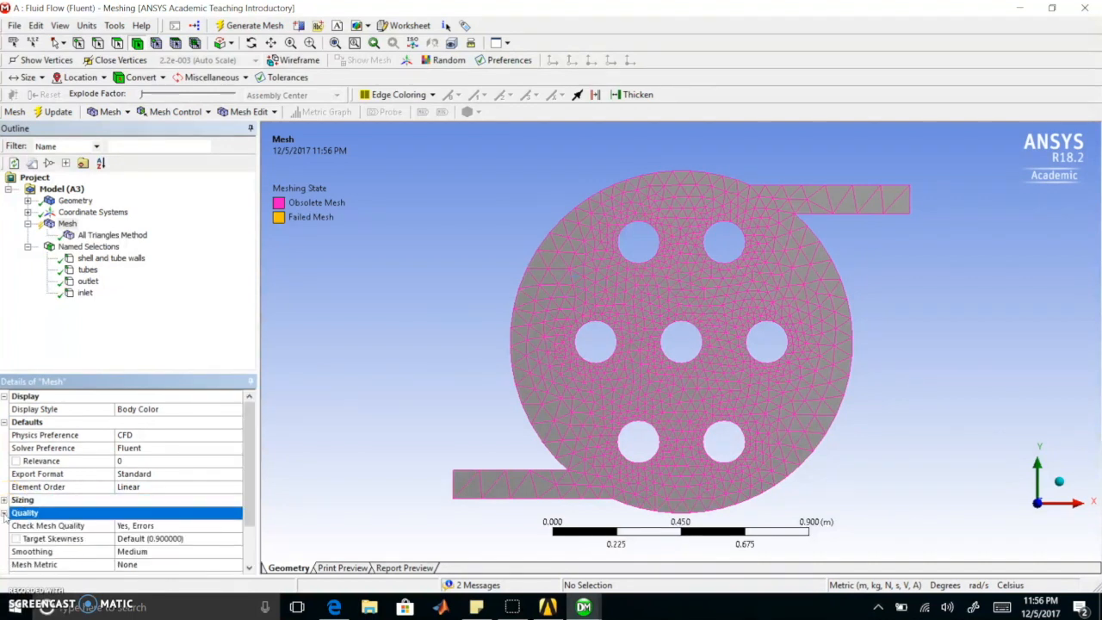
click(160, 552)
click(235, 551)
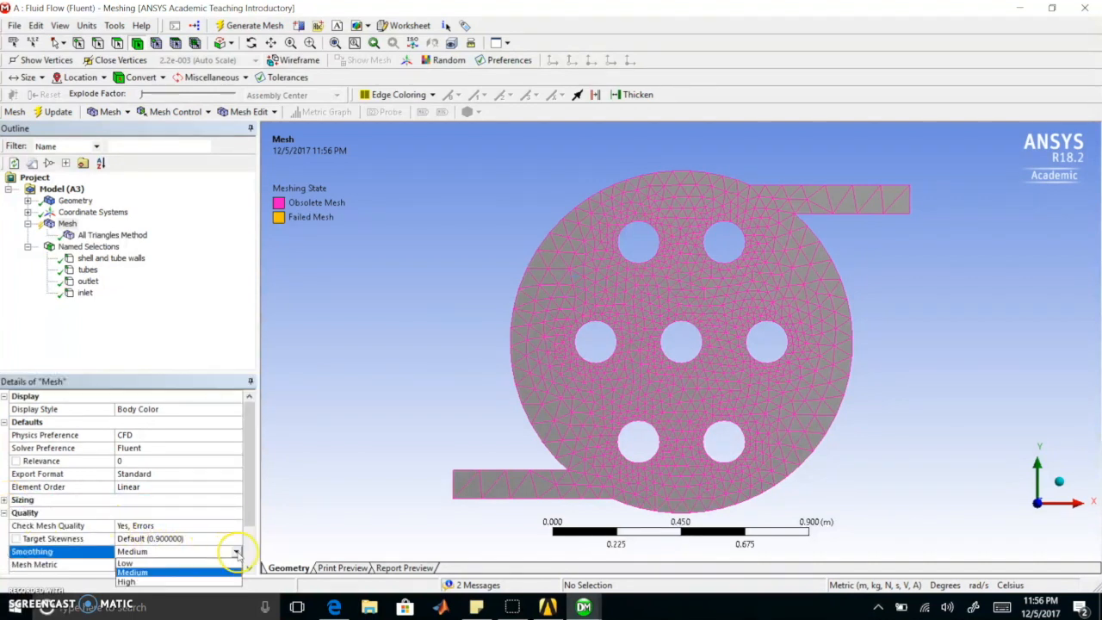
click(199, 582)
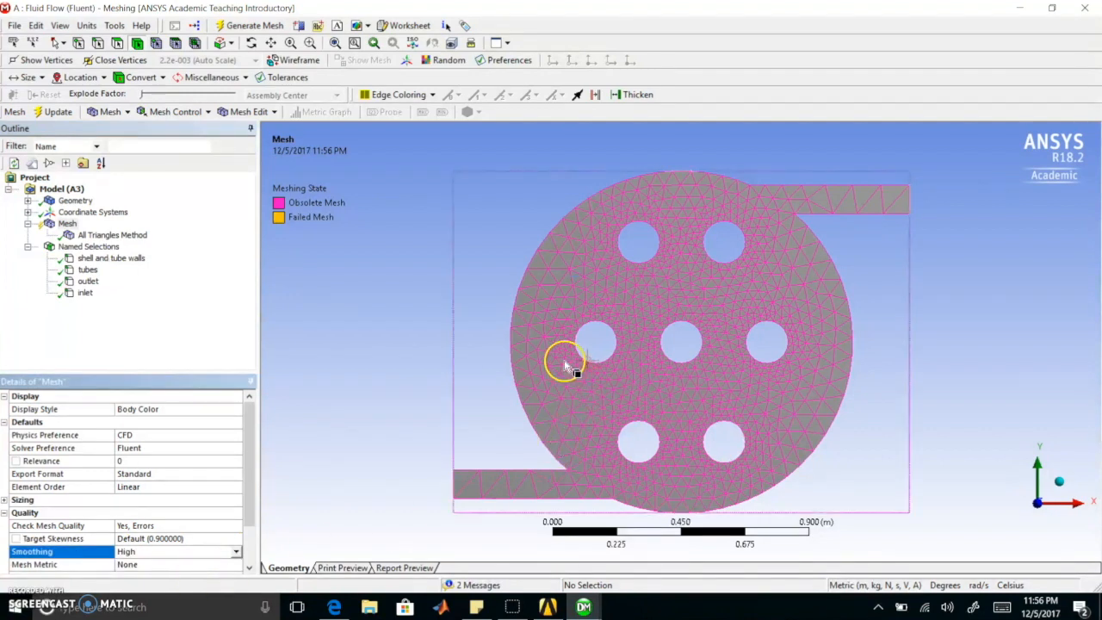
click(62, 113)
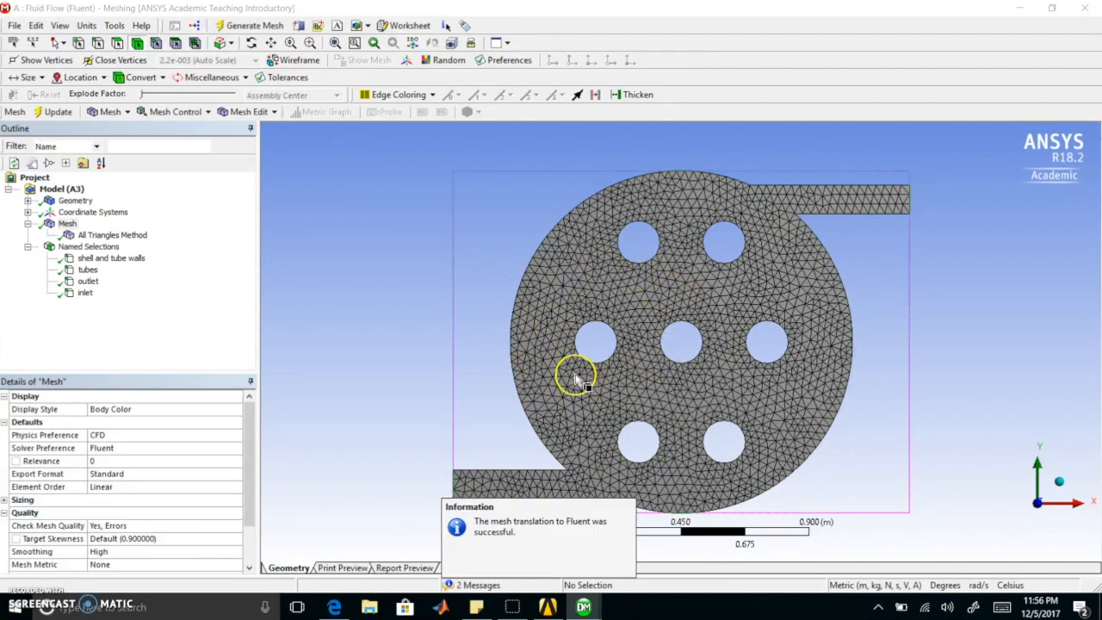
- Insert a Sizing mesh control and scope it to the whole surface body
click(67, 224)
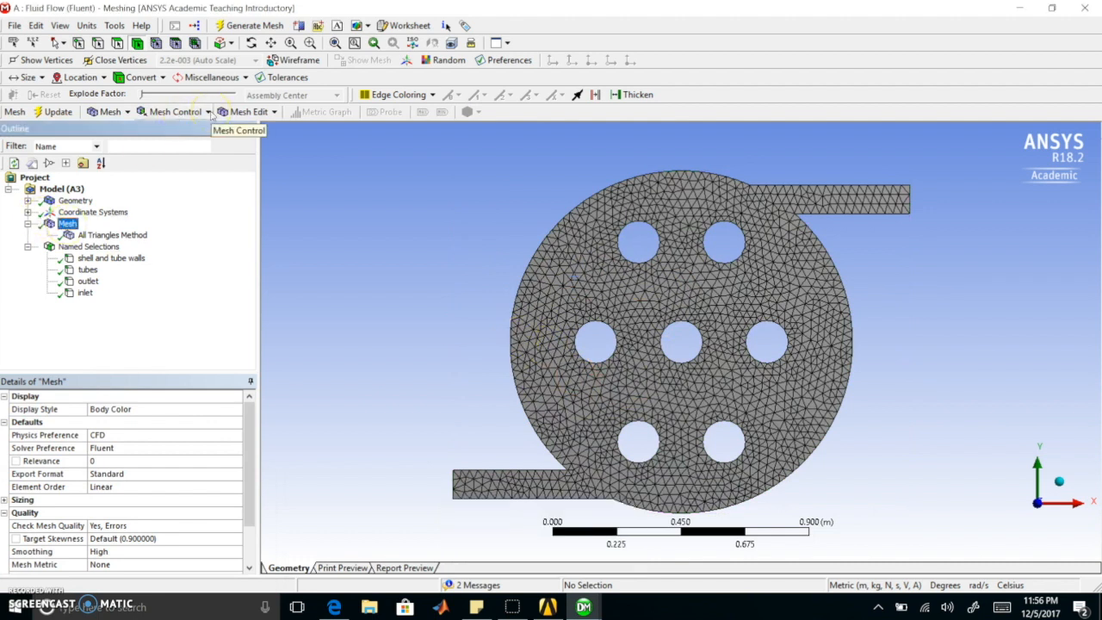
click(209, 113)
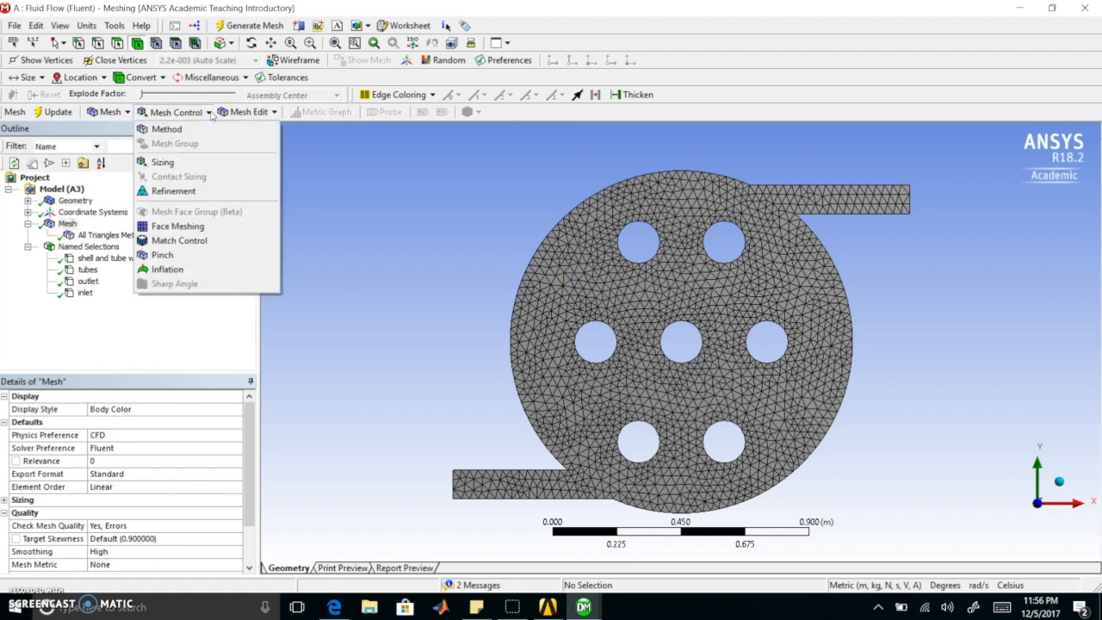
click(164, 161)
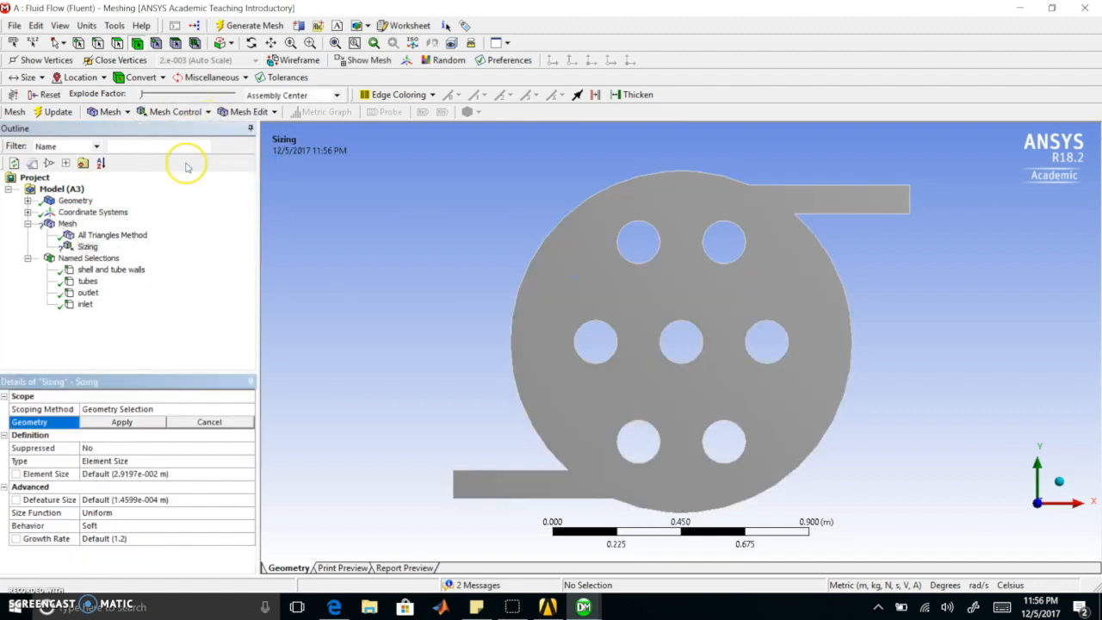
click(551, 275)
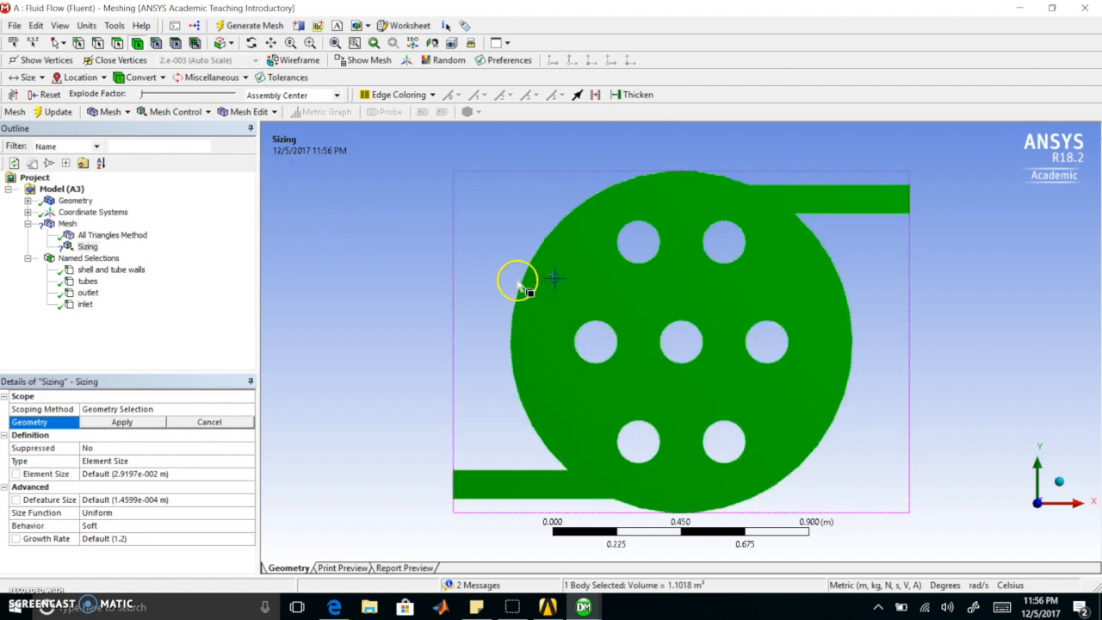
click(123, 422)
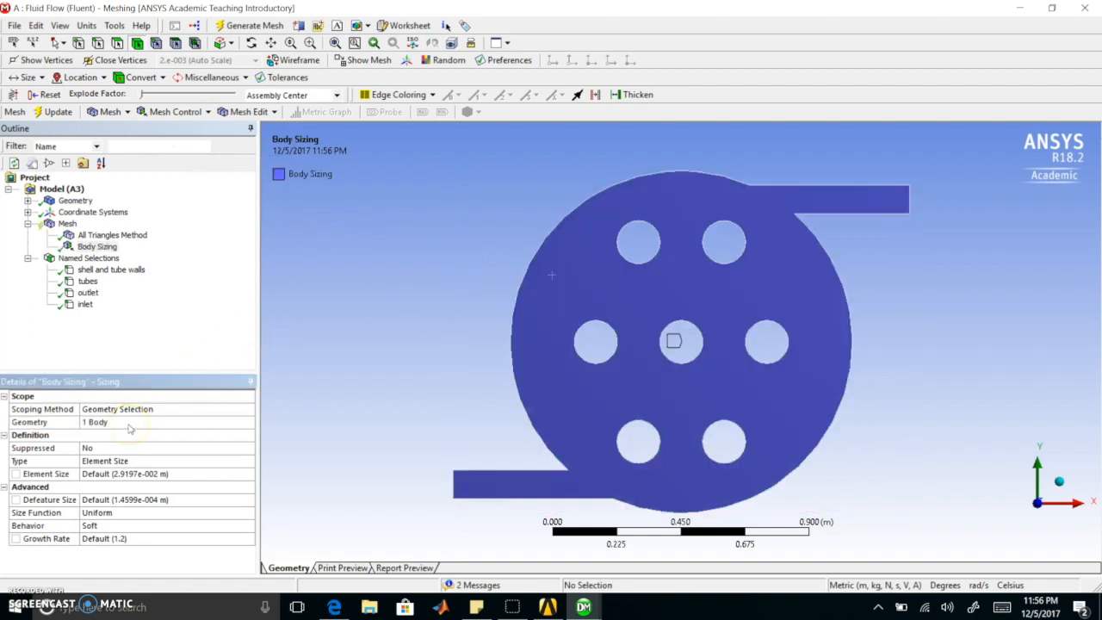
- Set the body sizing's element size to 2.0e-002 m with Hard behavior, and update and display the mesh
click(188, 474)
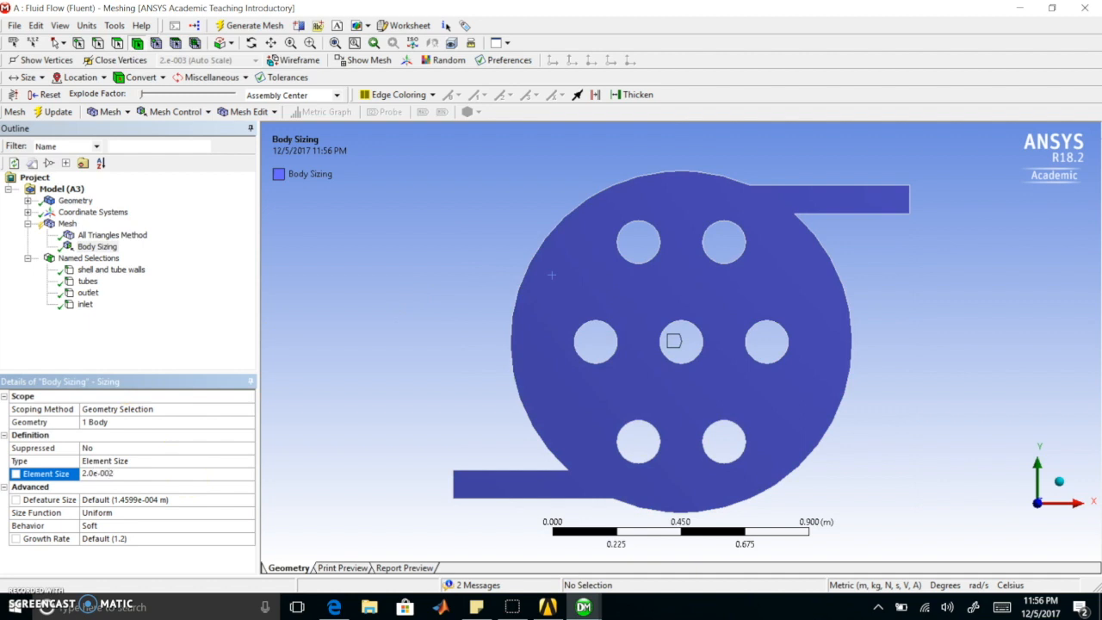
text(2.0e-002)
click(141, 525)
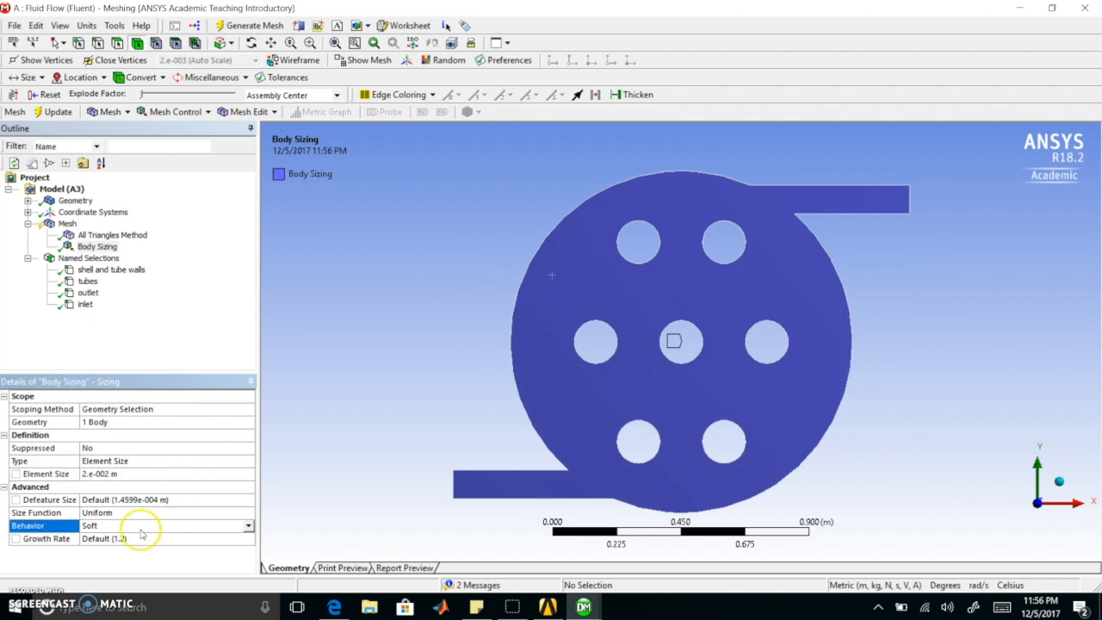
click(248, 526)
click(220, 548)
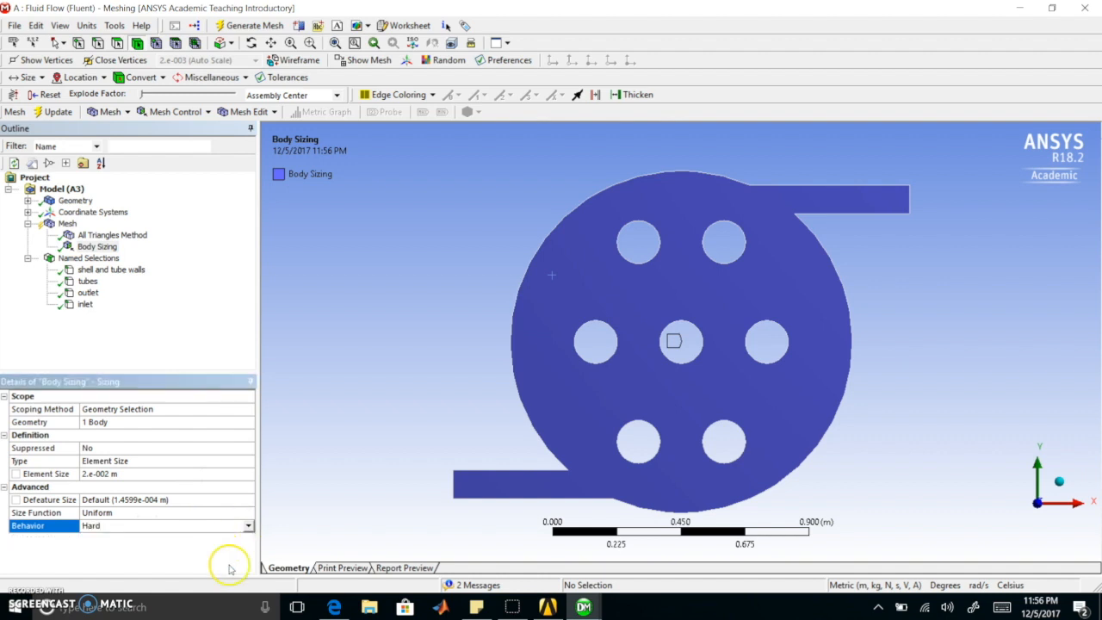
click(58, 112)
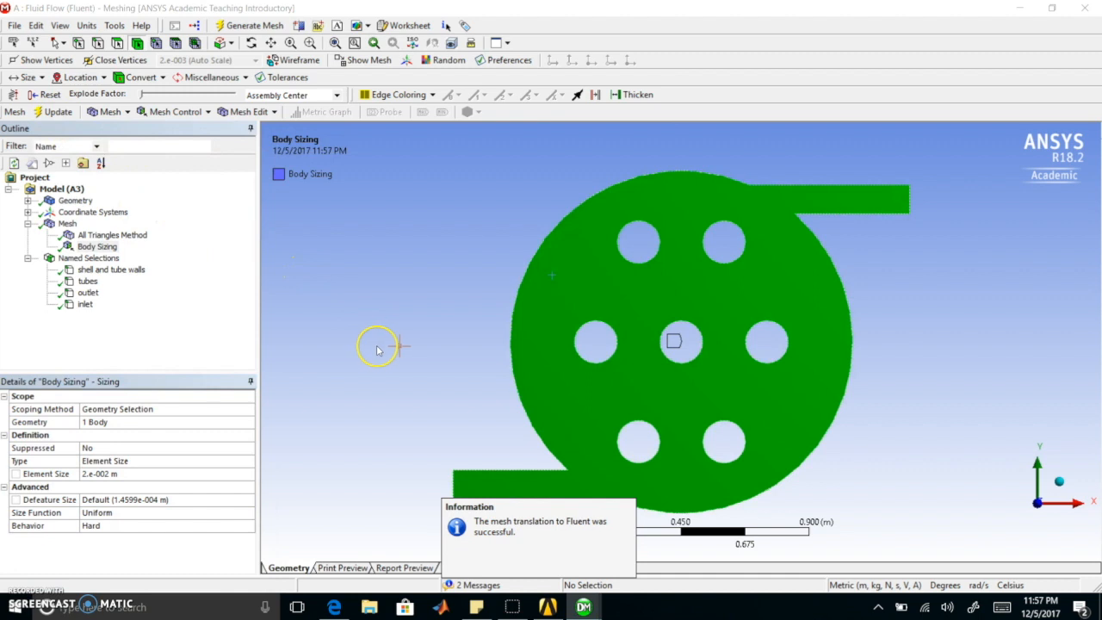
click(67, 224)
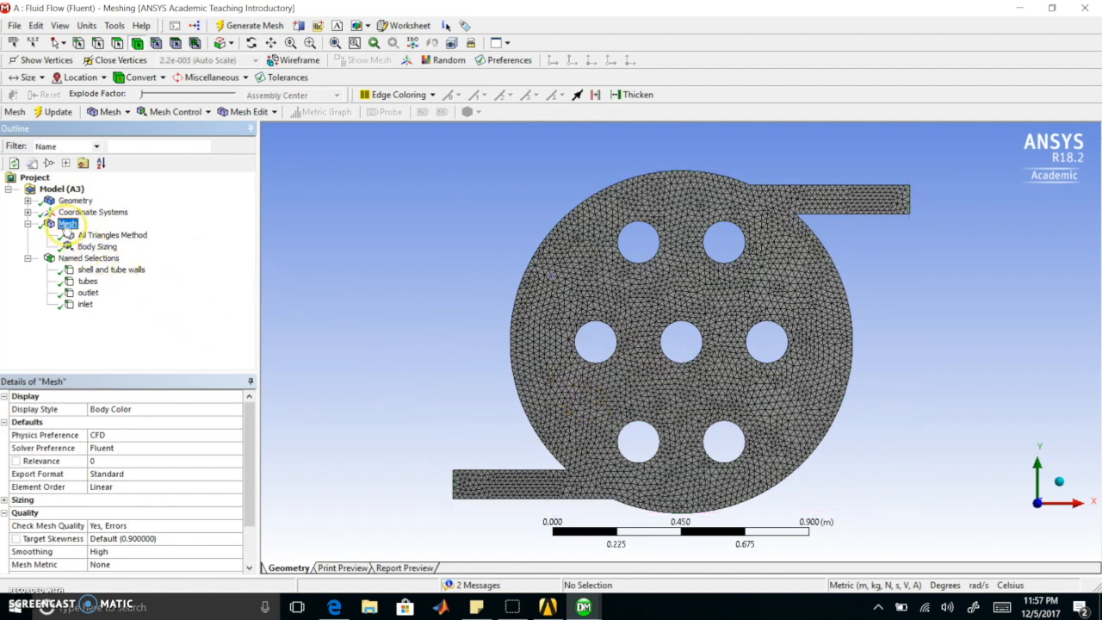
- Insert a second Sizing mesh control and scope it to the seven circular tube edges
click(206, 113)
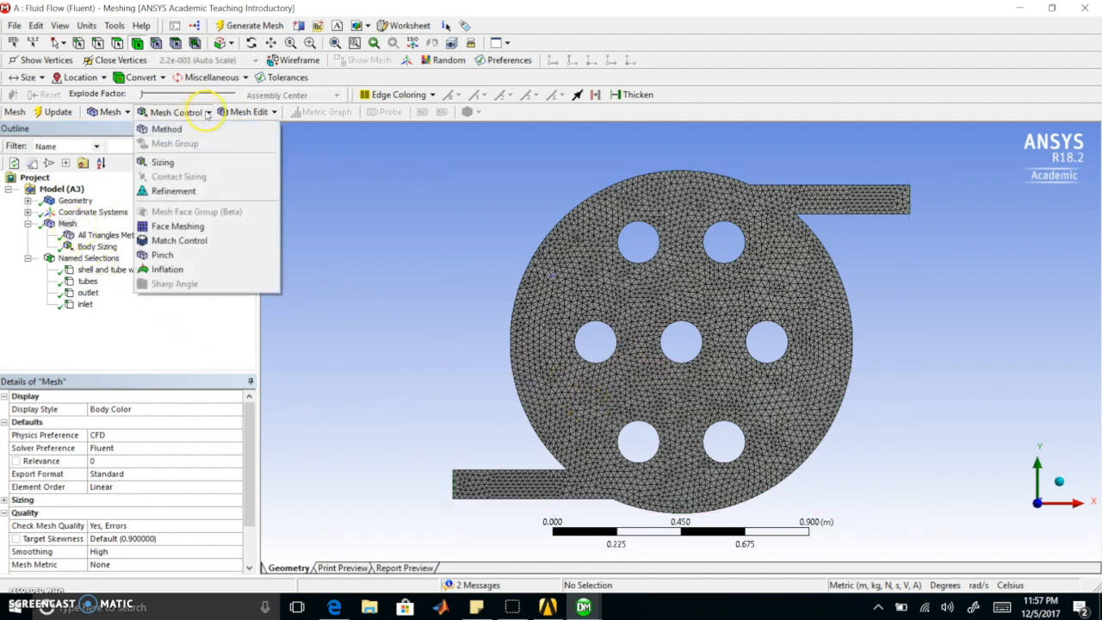
click(188, 164)
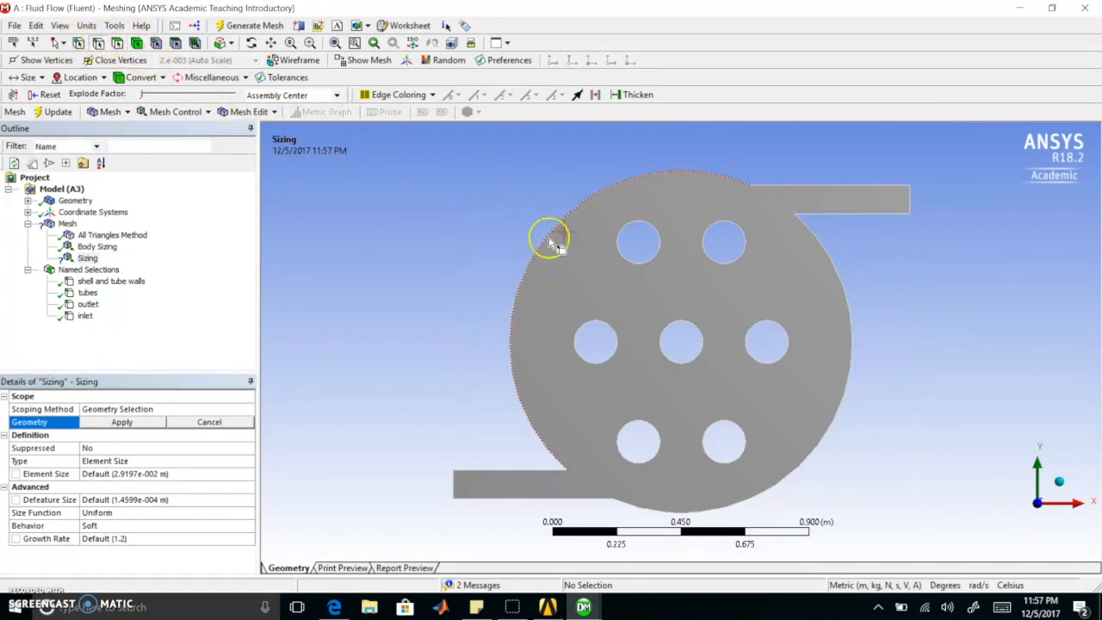
click(616, 334)
ctrl+click(701, 345)
ctrl+click(770, 362)
ctrl+click(728, 260)
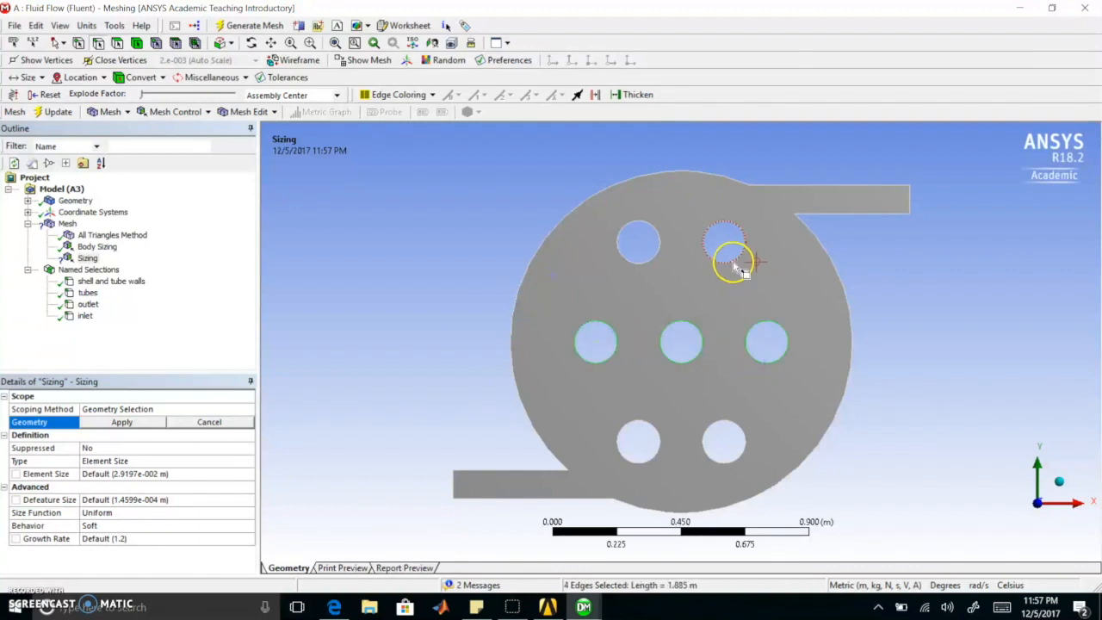
ctrl+click(645, 258)
ctrl+click(724, 460)
ctrl+click(636, 458)
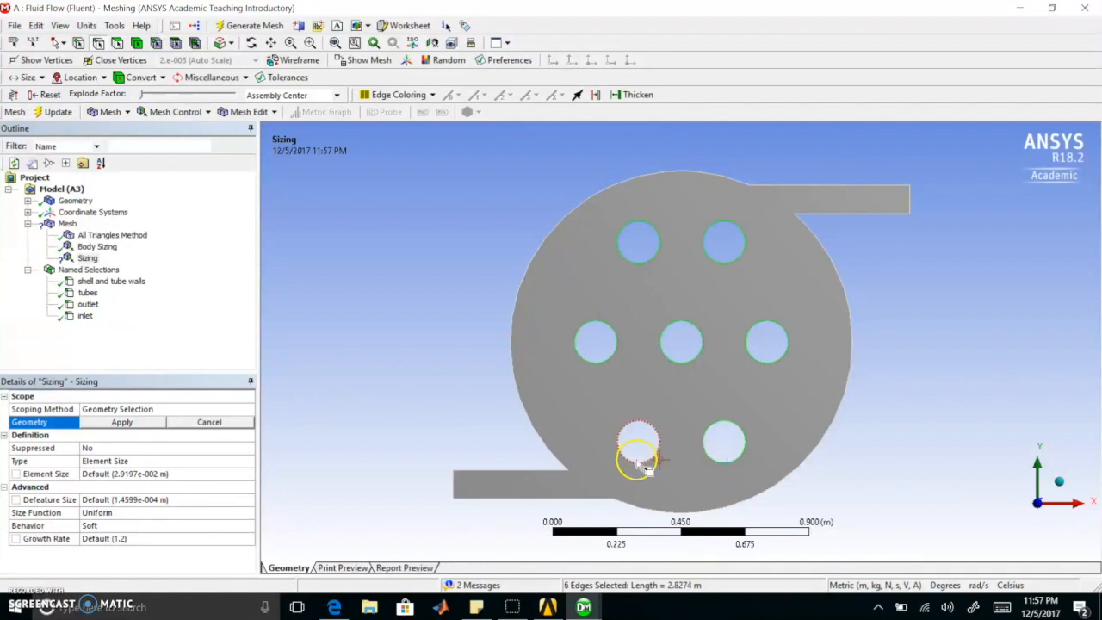
click(129, 421)
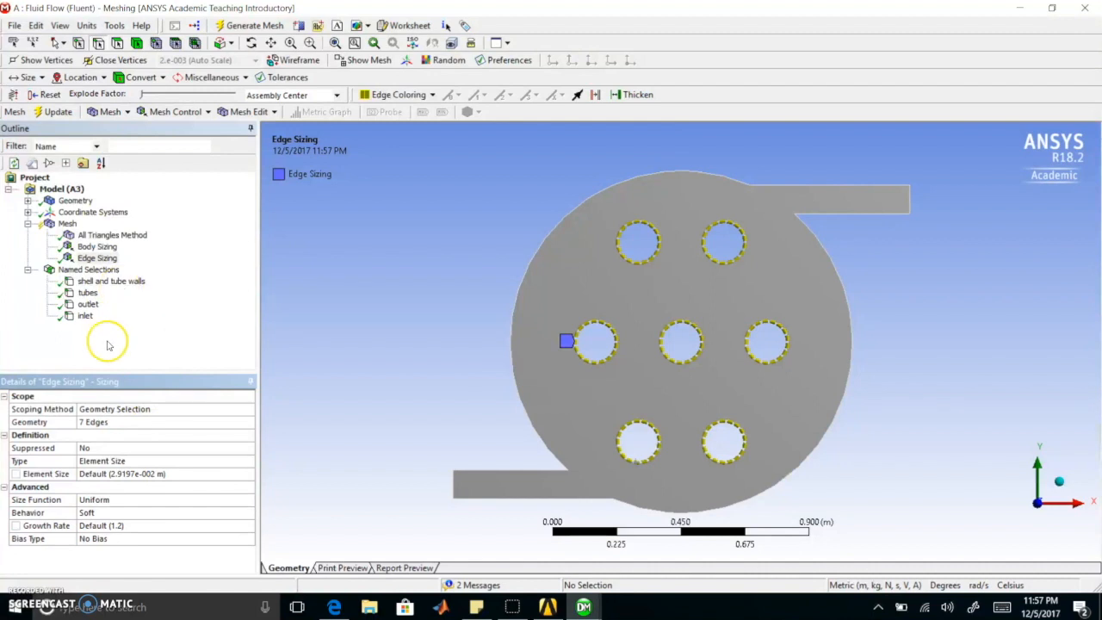
- Set the edge sizing to 120 divisions with Hard behavior, and update and display the mesh
click(121, 461)
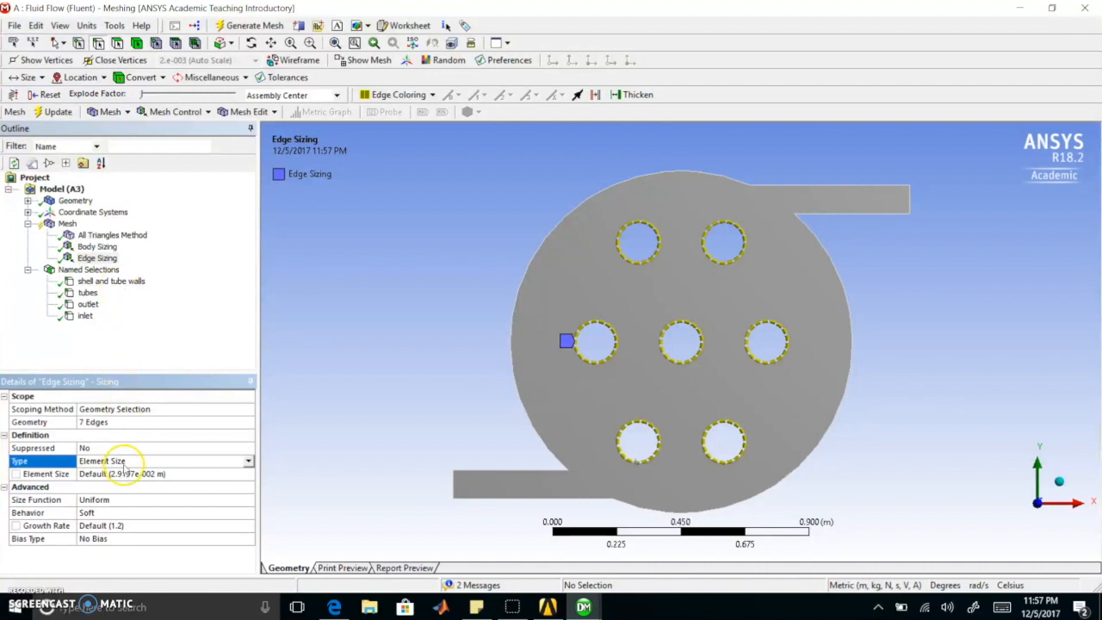
click(248, 461)
click(237, 486)
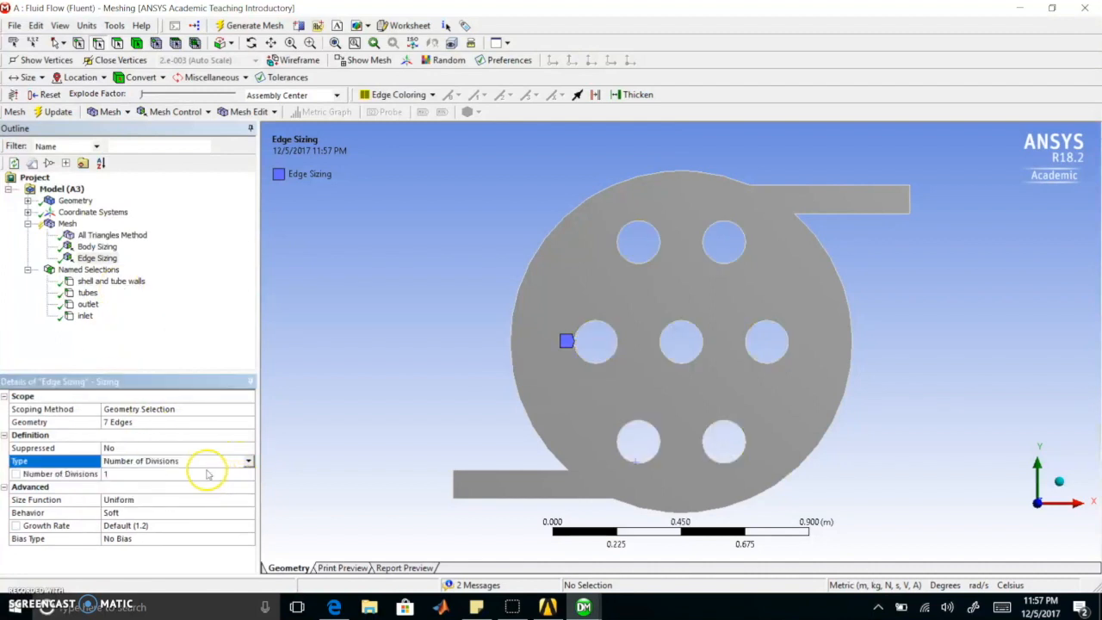
click(207, 475)
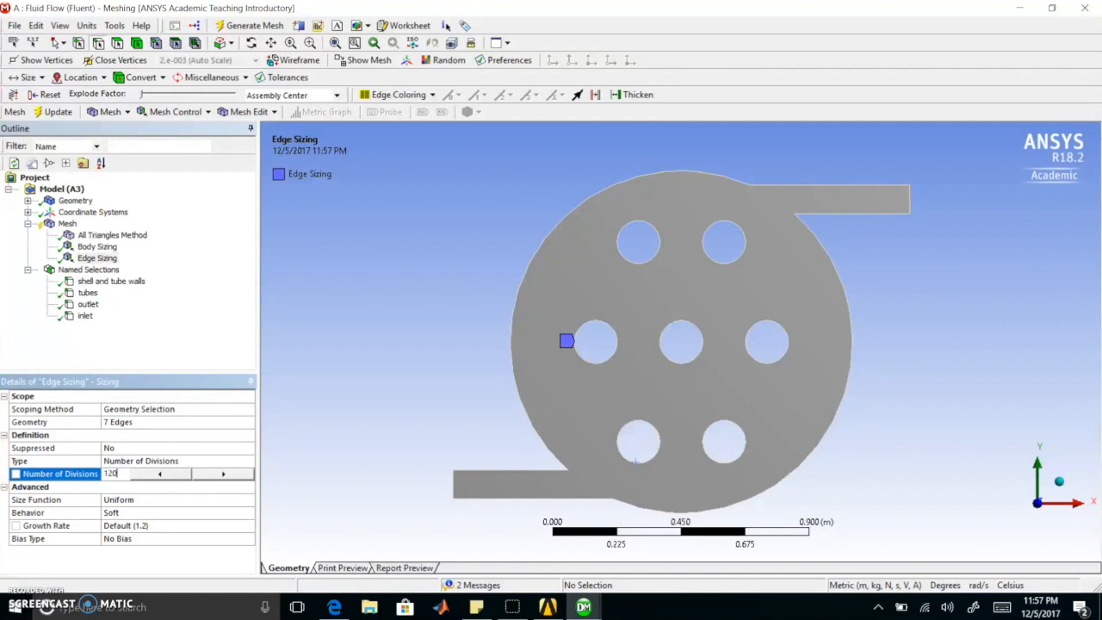
click(147, 512)
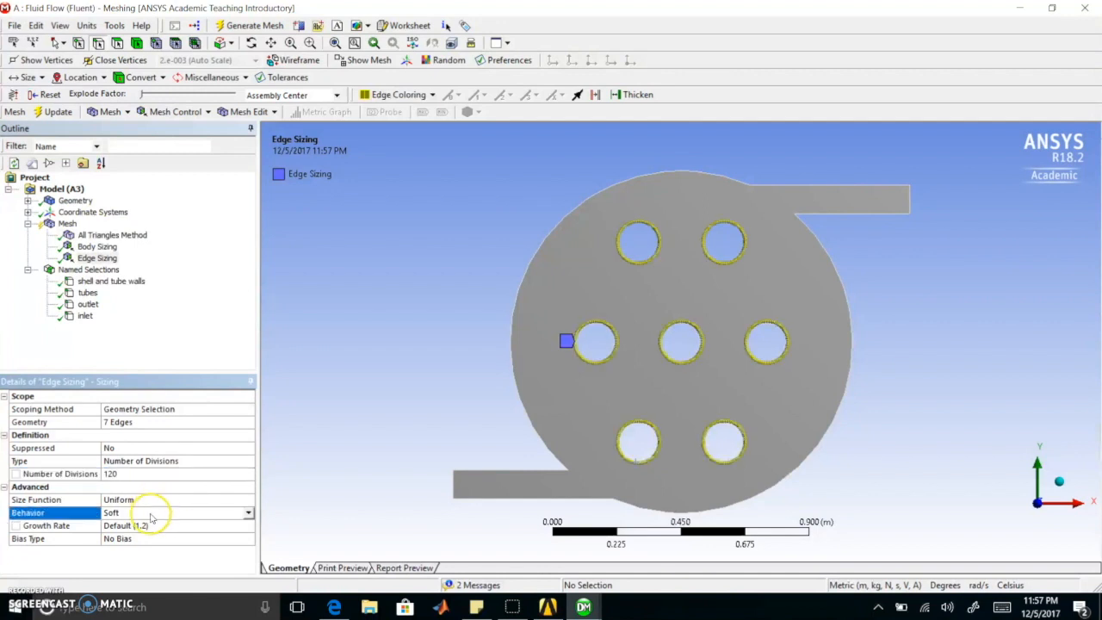
click(248, 513)
click(172, 538)
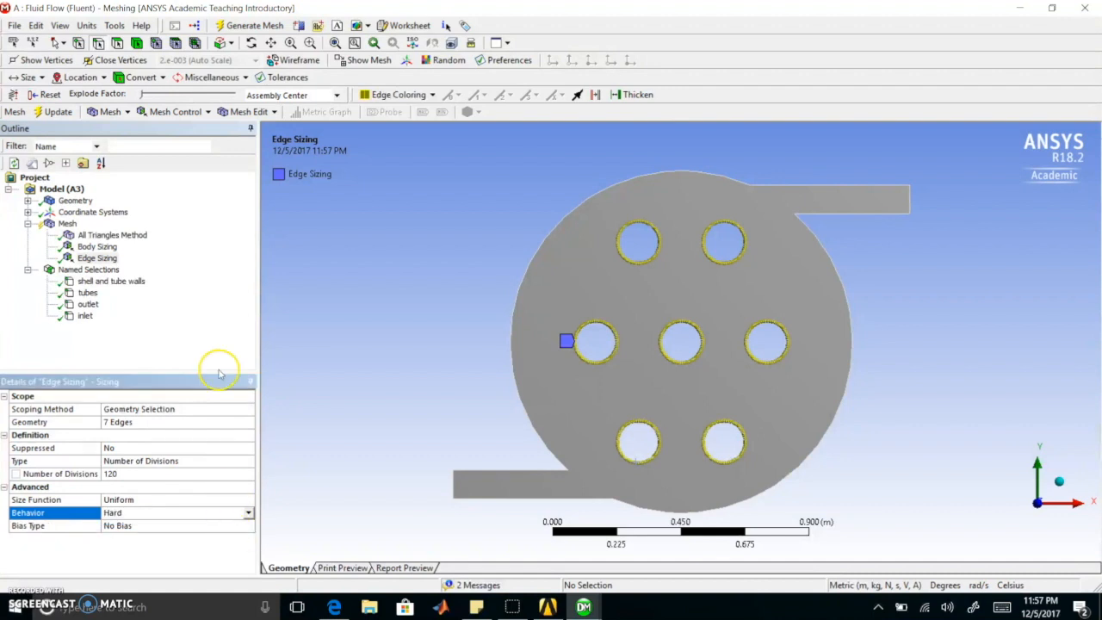
click(59, 113)
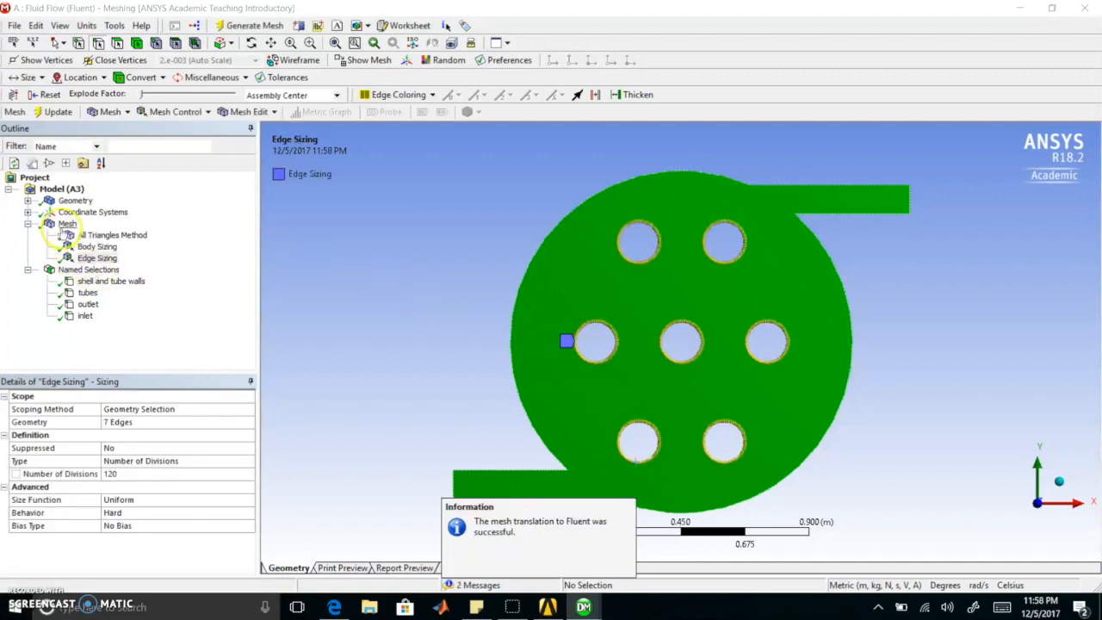
click(67, 223)
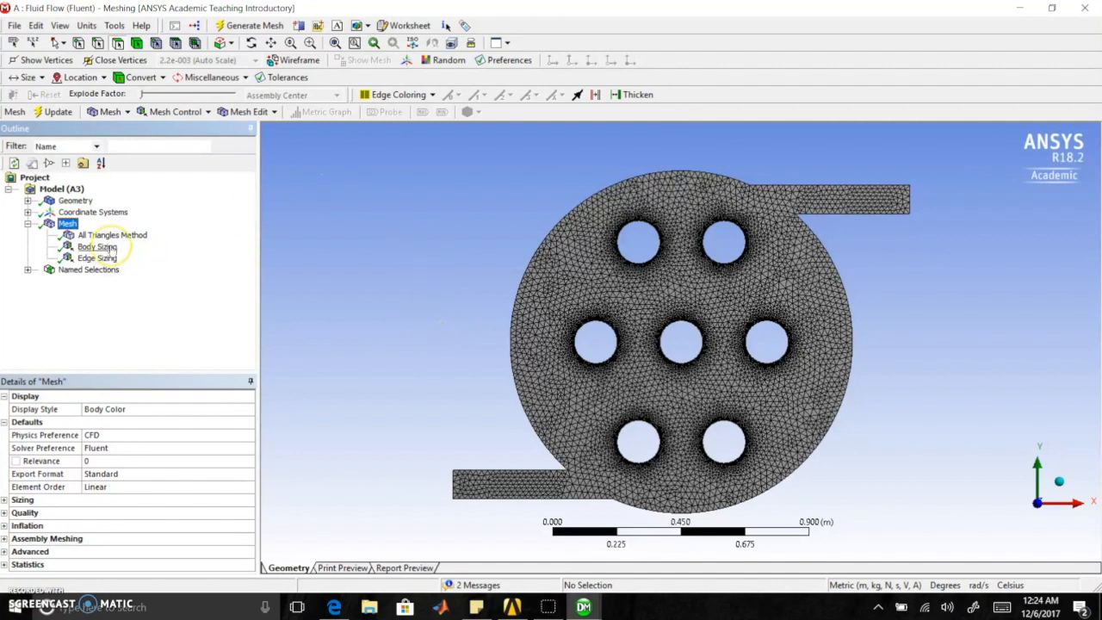
- Review the type and behavior options of the tube edge sizing
click(97, 258)
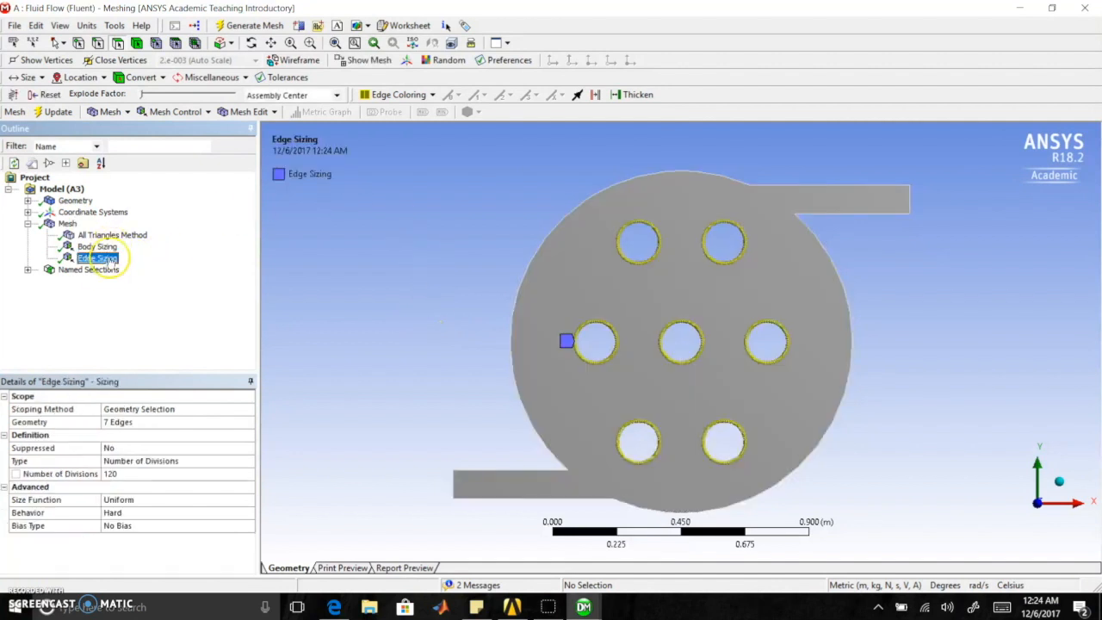
click(148, 461)
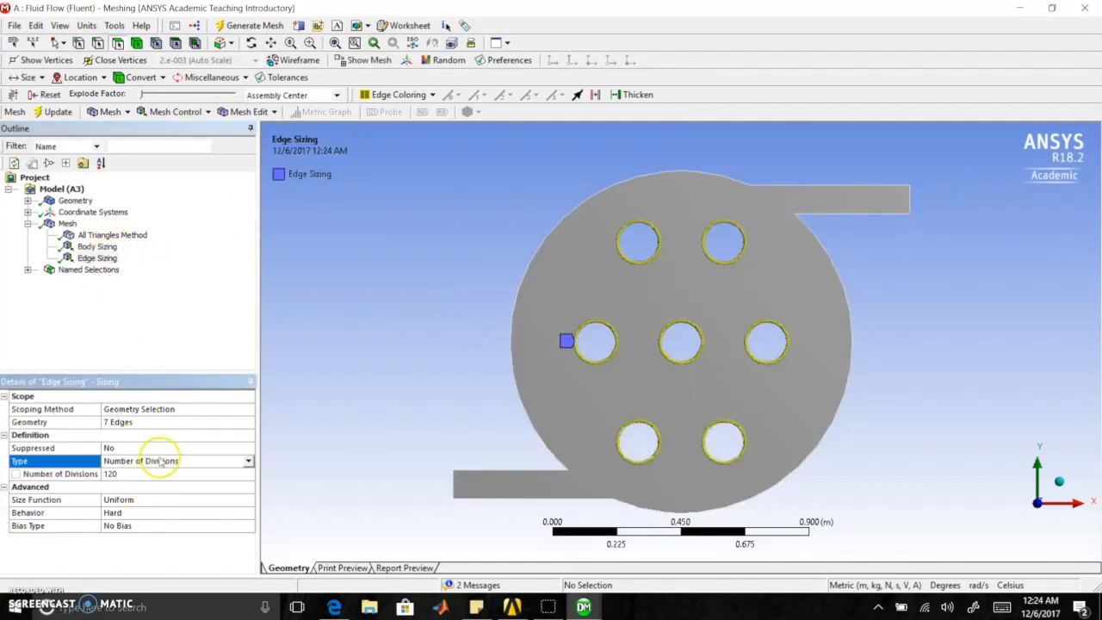
click(248, 460)
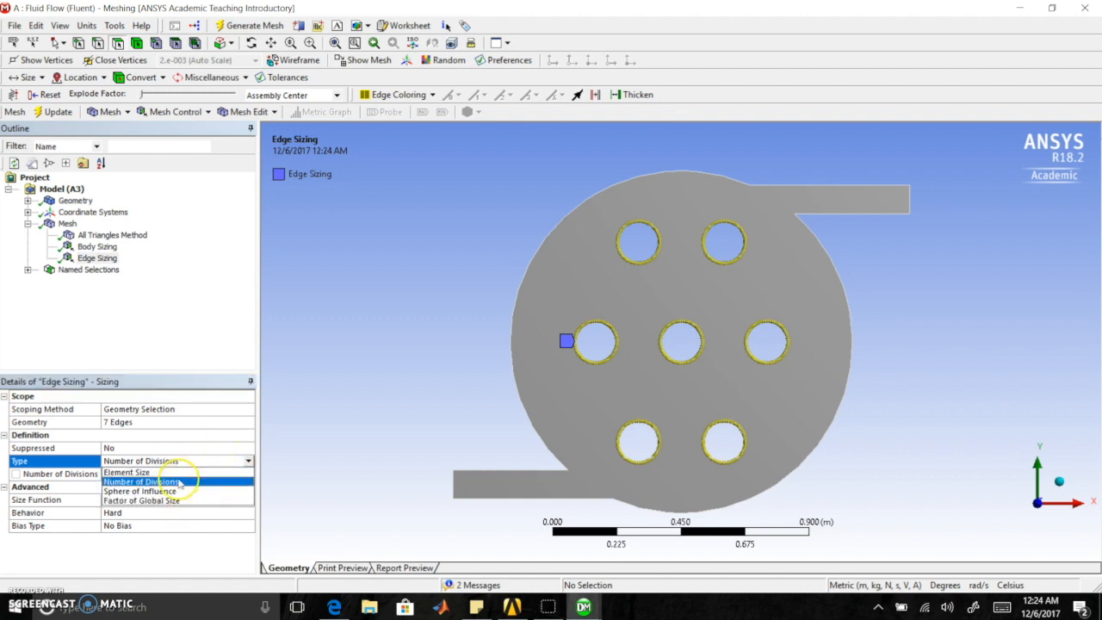
click(73, 488)
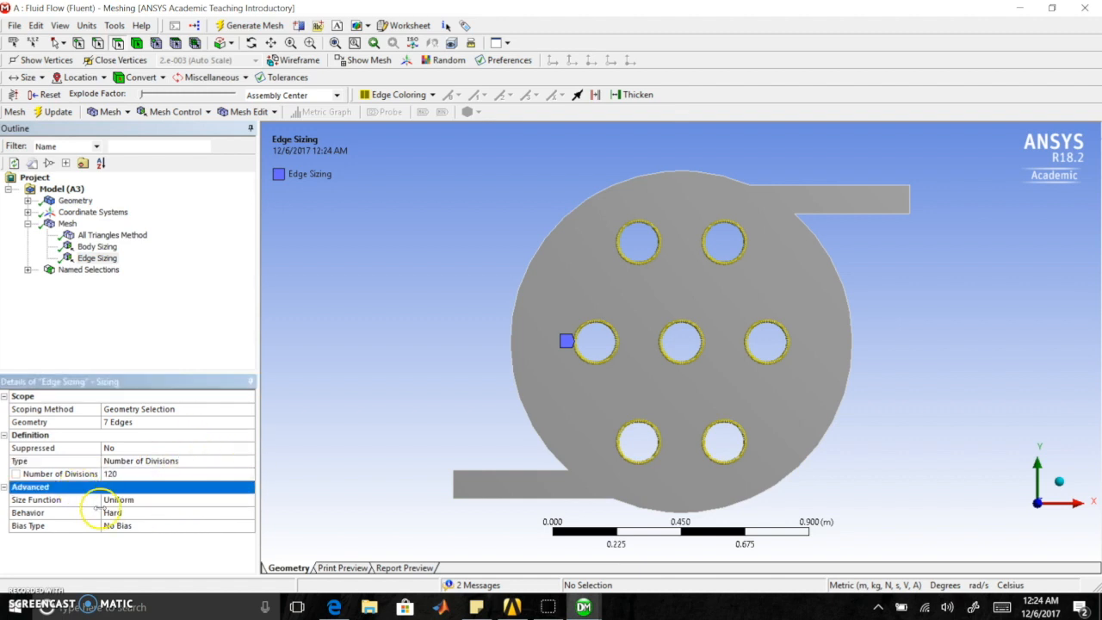
click(153, 512)
click(247, 513)
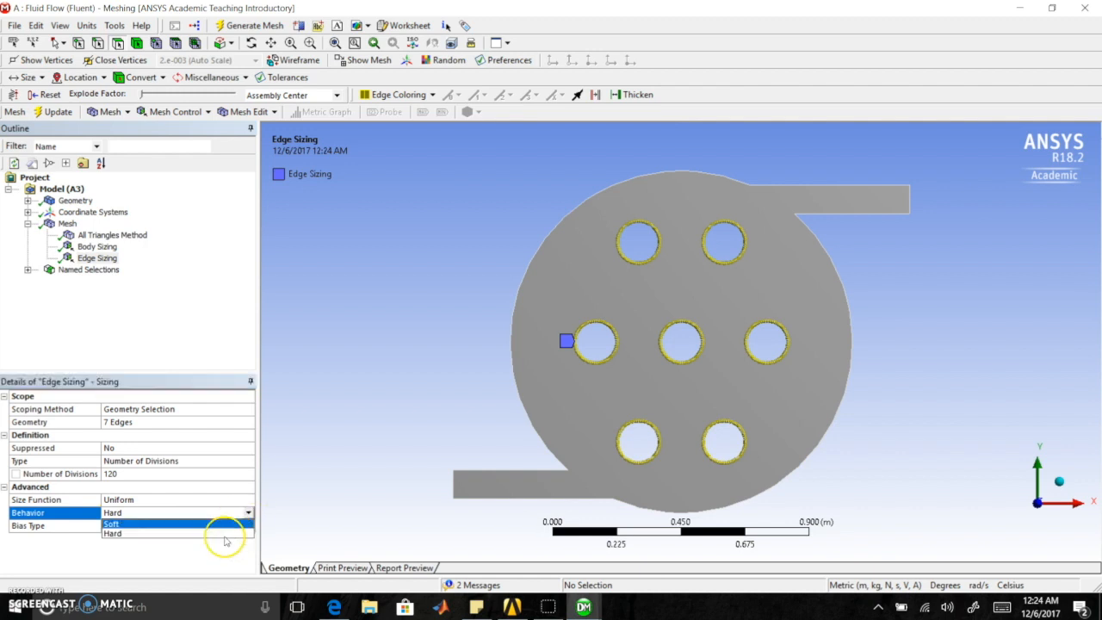
click(228, 473)
- Try a graded bias type on the tube edge sizing and return it to No Bias
click(231, 525)
click(248, 525)
click(218, 541)
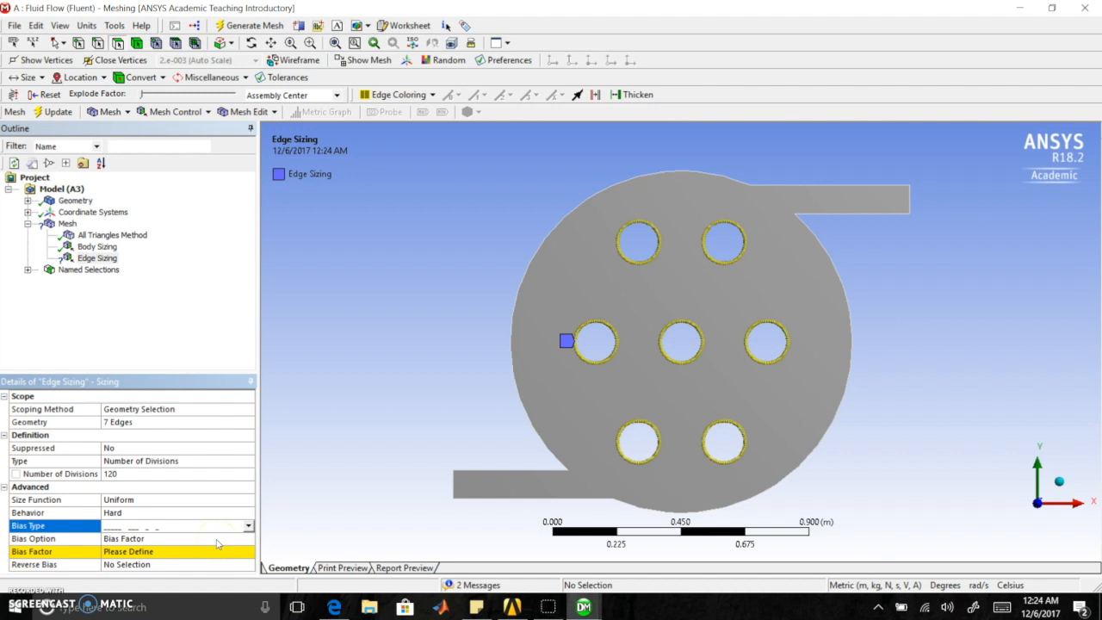
click(228, 551)
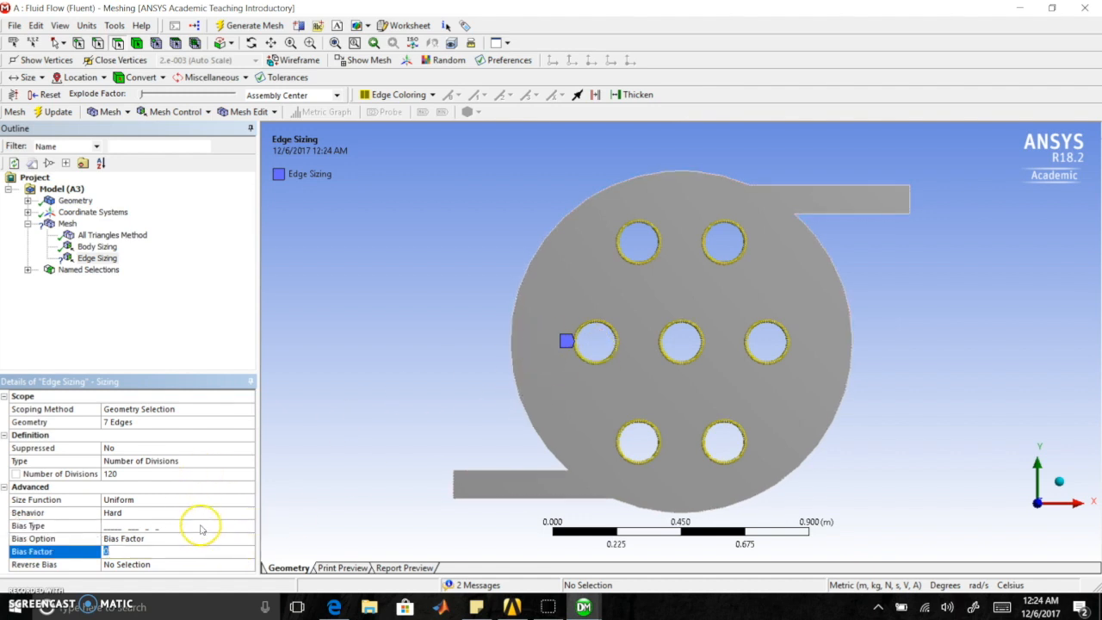
click(201, 527)
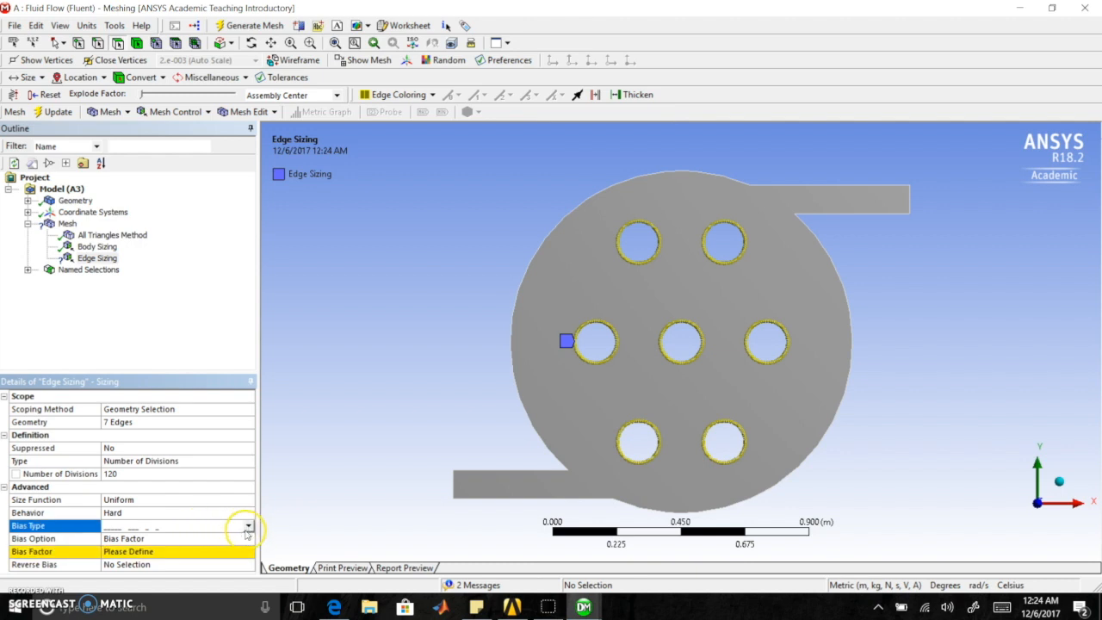
click(247, 526)
click(219, 572)
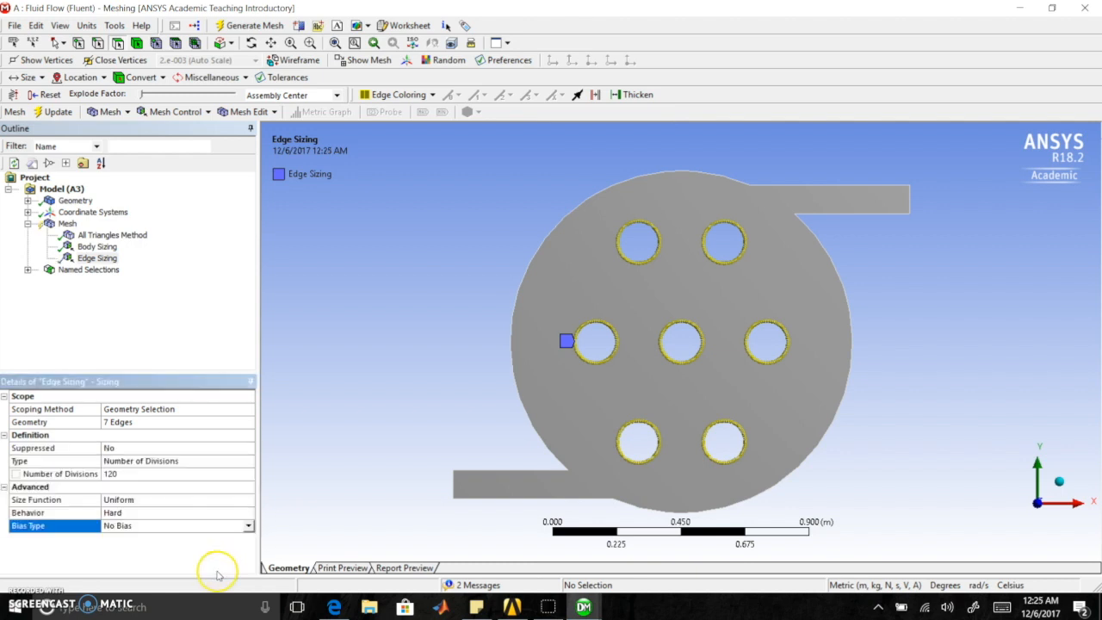
- Update and display the mesh, and check the element density around the tubes
click(67, 224)
click(54, 112)
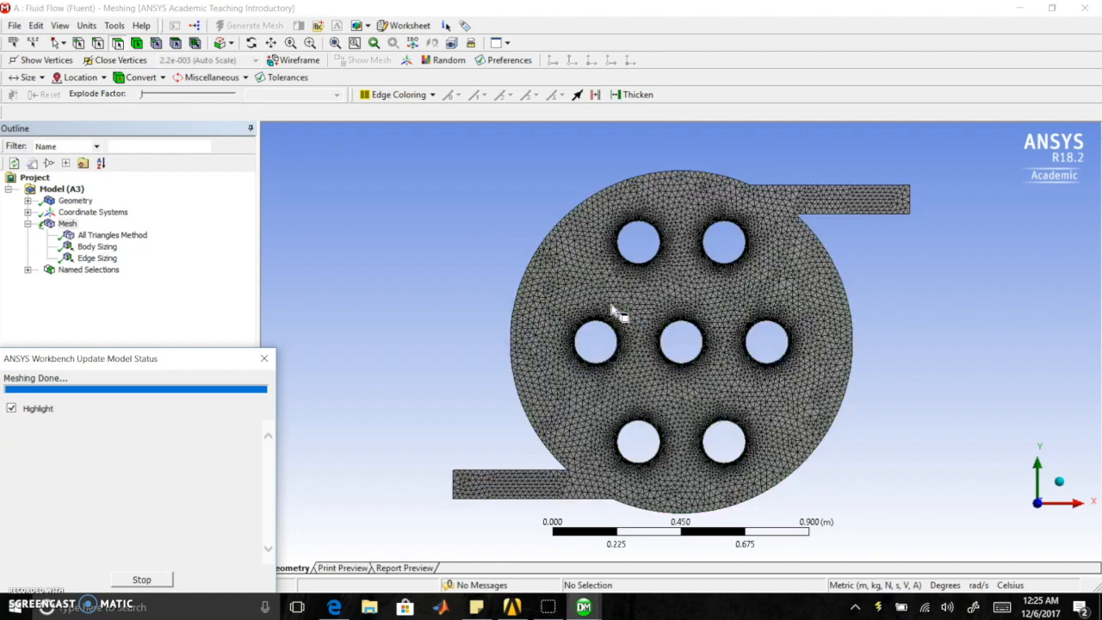
scroll(603, 317, up, 3)
scroll(602, 317, up, 3)
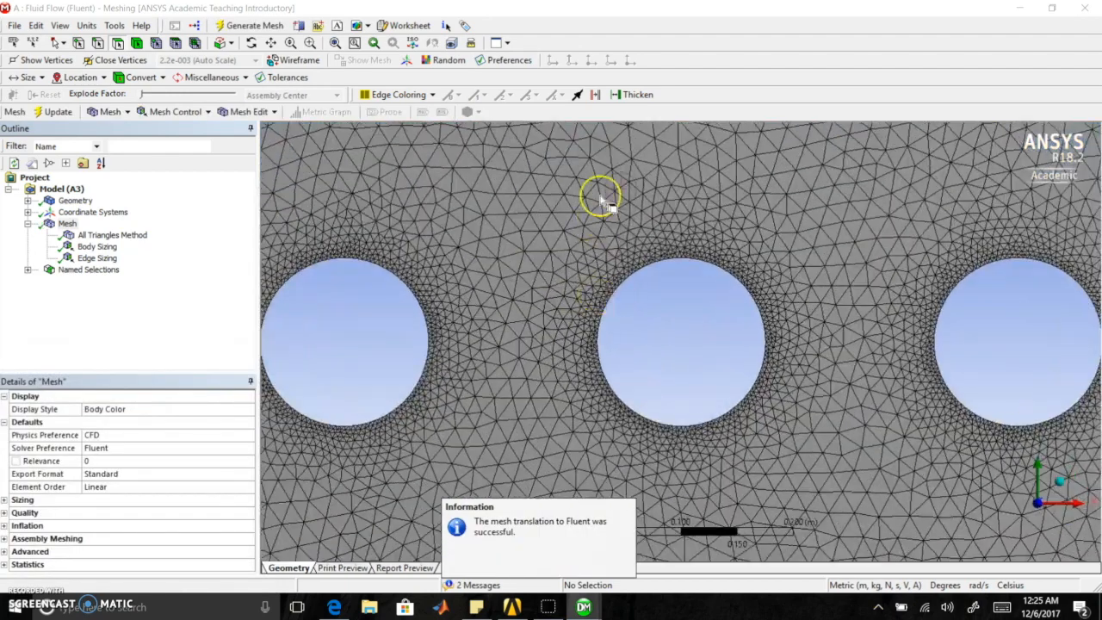
scroll(482, 328, down, 5)
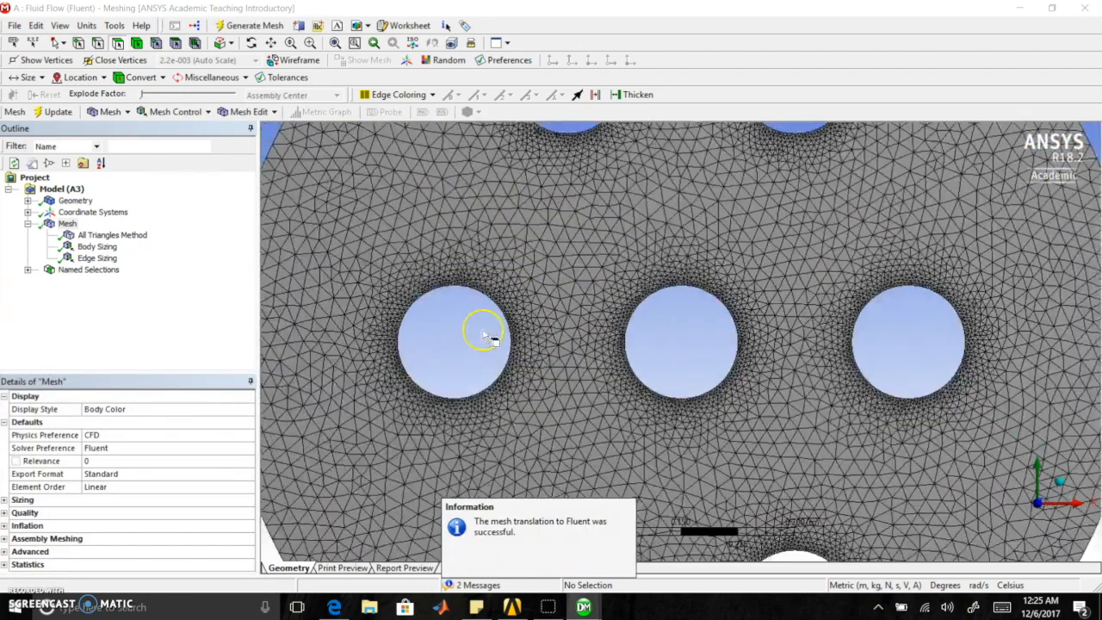
- Insert a Refinement mesh control and scope it to the flow domain face
click(172, 113)
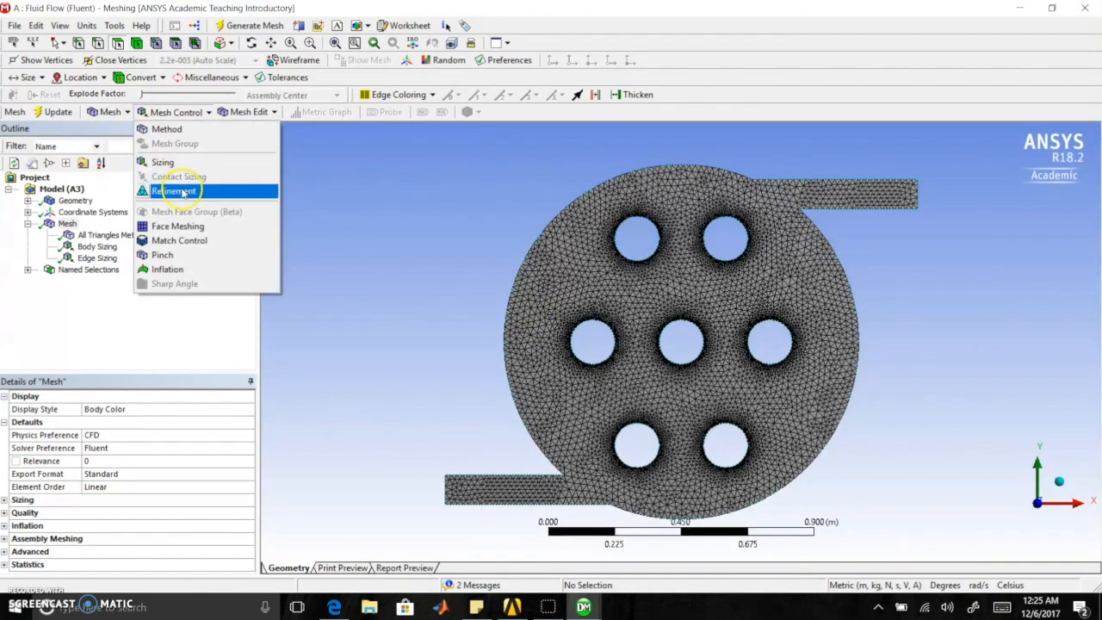
click(182, 191)
click(574, 273)
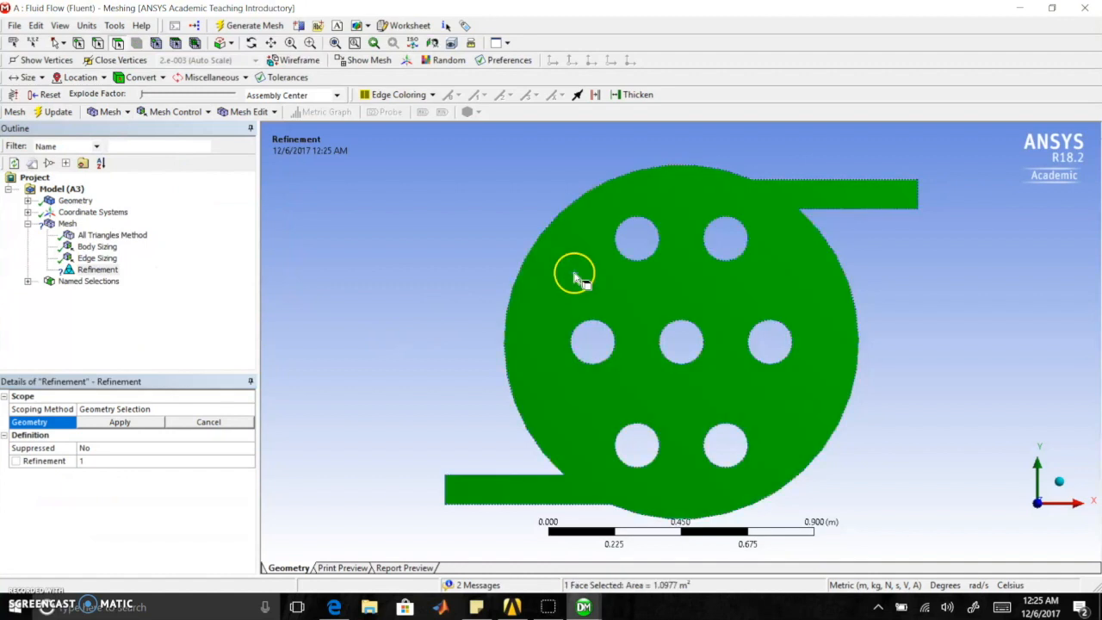
click(159, 425)
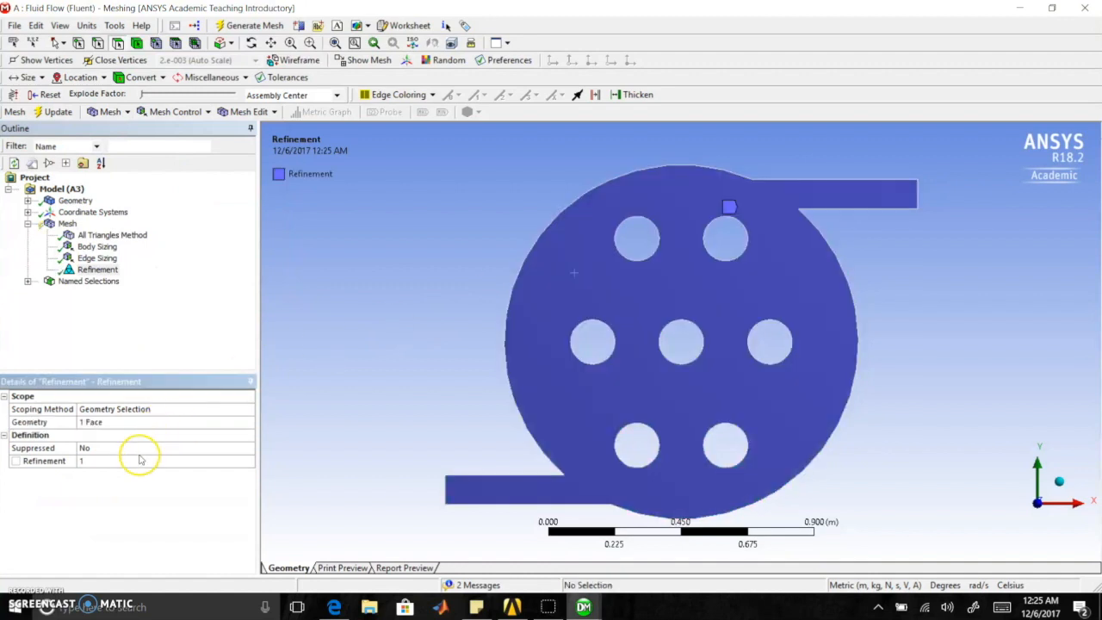
- Set the face refinement to 2, and update and display the mesh
click(140, 461)
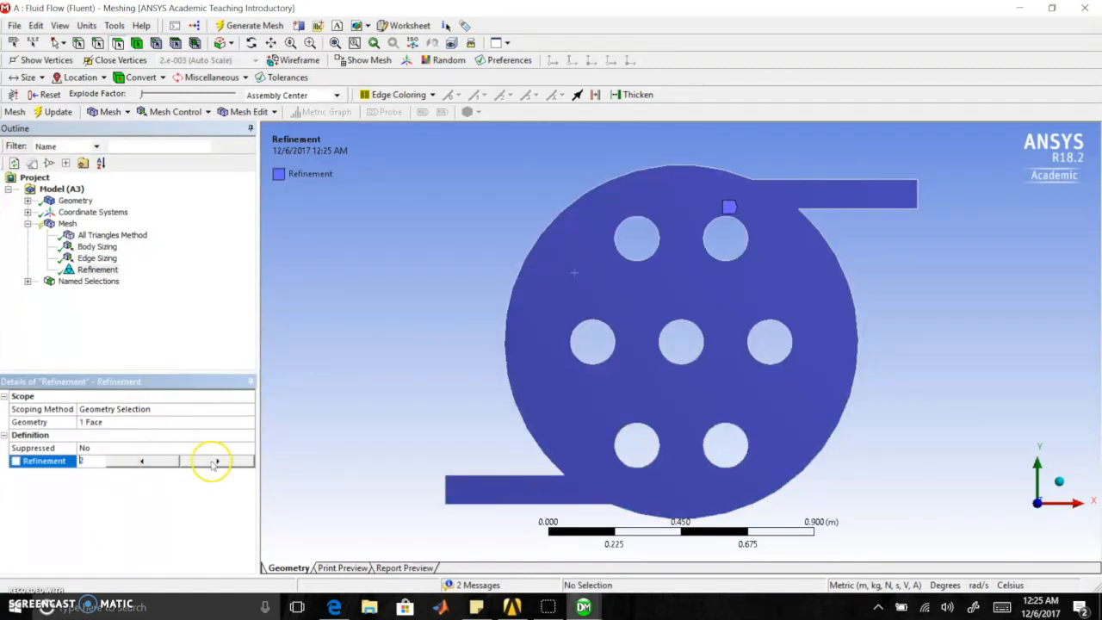
click(55, 113)
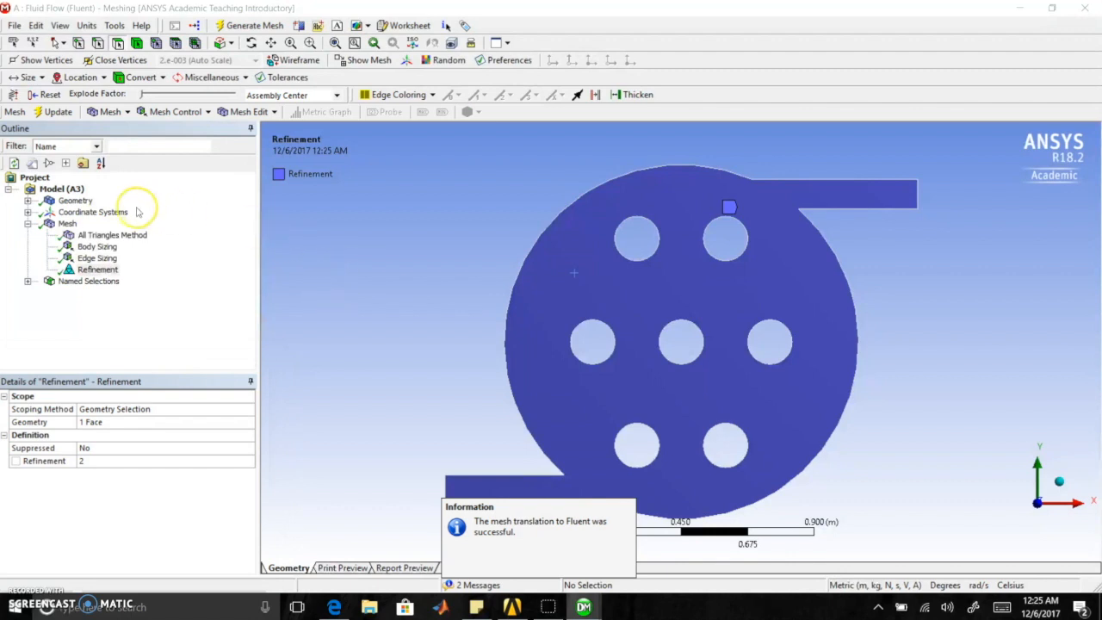
click(67, 223)
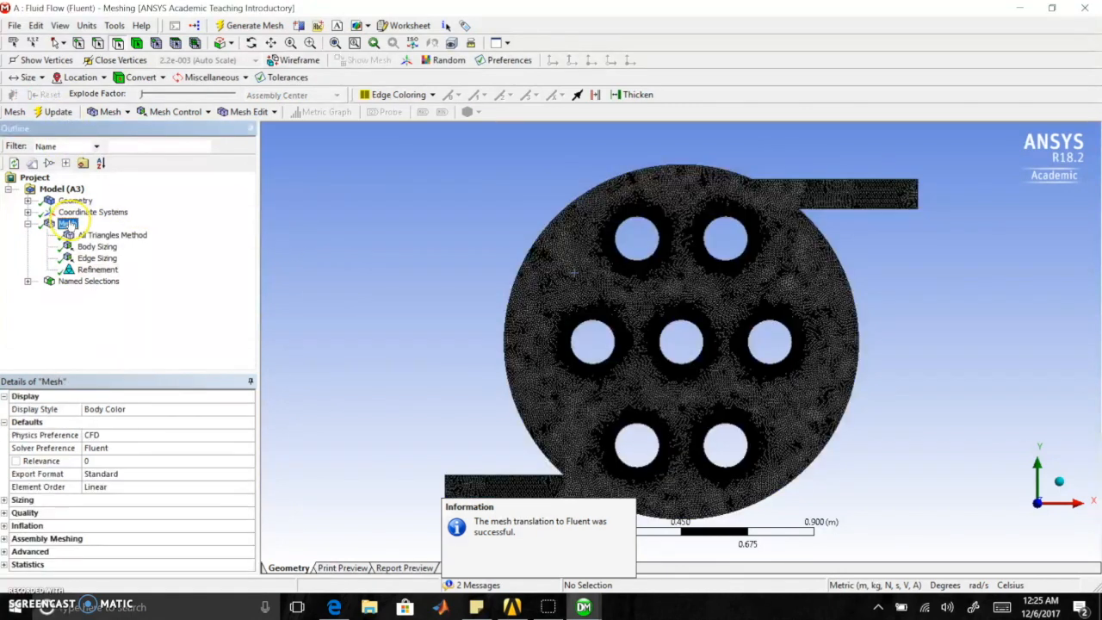
- Examine the refined mesh around the tubes and across the whole shell
scroll(683, 364, down, 2)
scroll(684, 364, up, 6)
scroll(677, 332, up, 2)
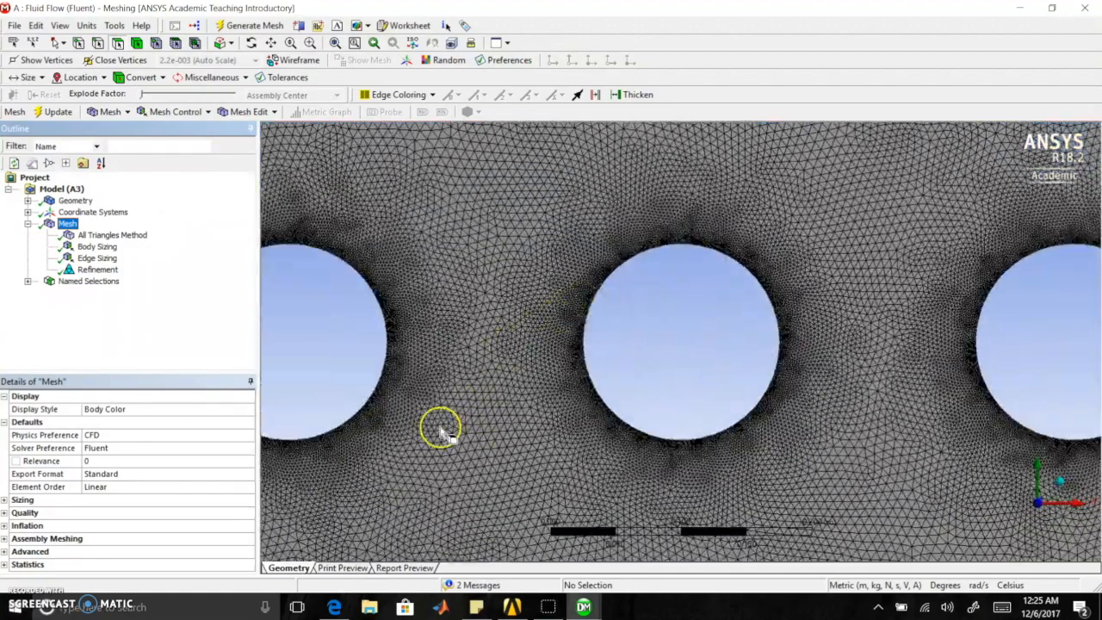
scroll(446, 456, down, 2)
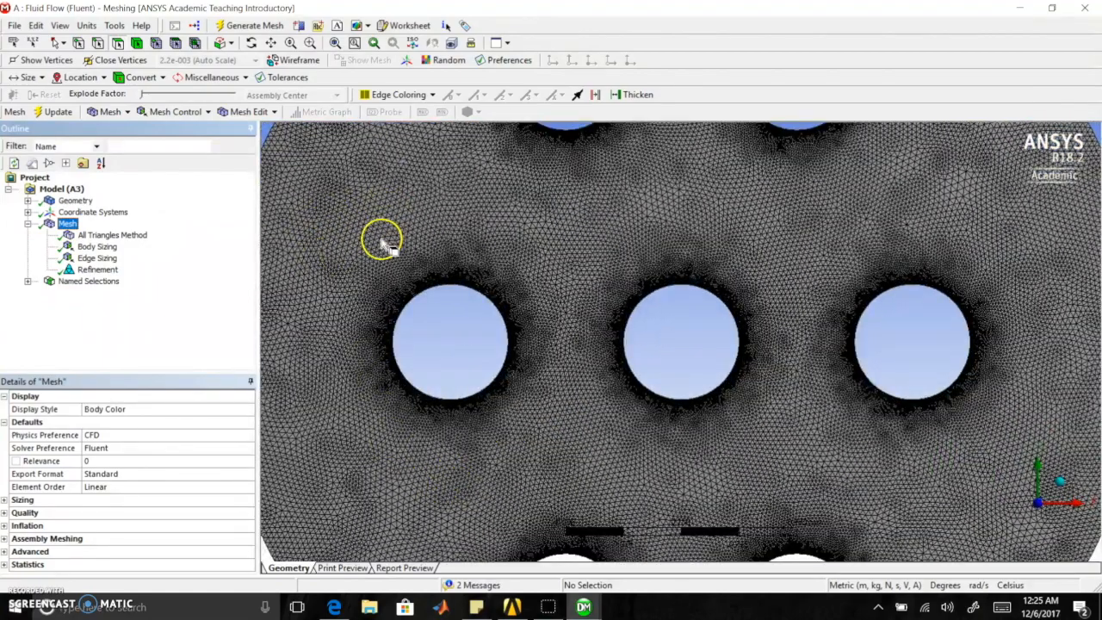
scroll(381, 239, down, 7)
scroll(680, 317, up, 2)
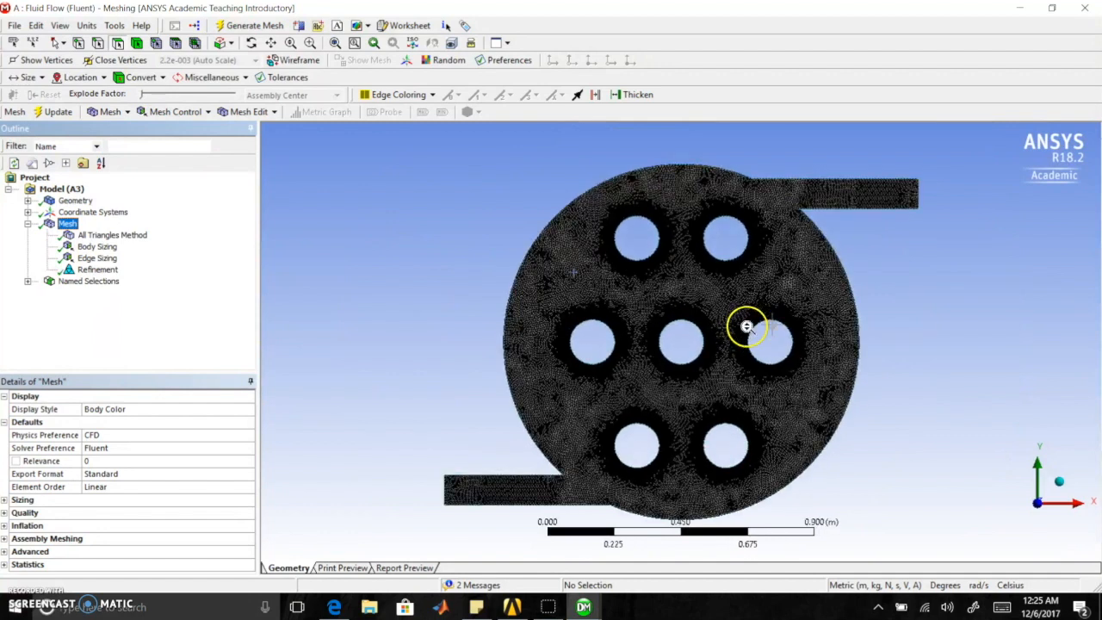
scroll(674, 344, down, 1)
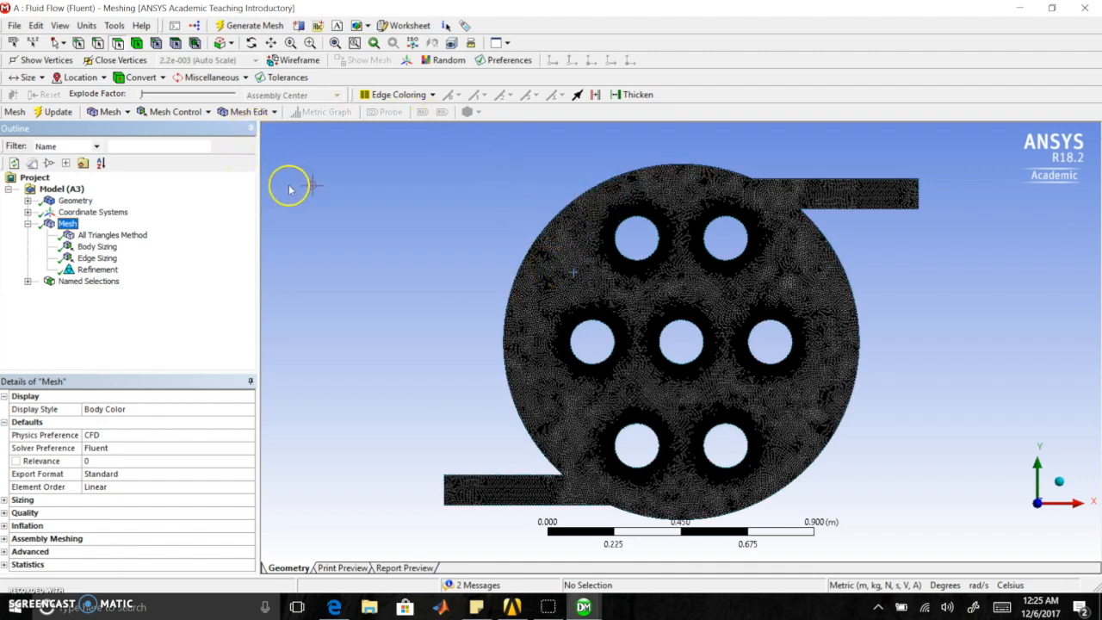
- Insert another Sizing mesh control and scope it to the eight outer edges of the shell, inlet and outlet channels
click(195, 115)
click(185, 171)
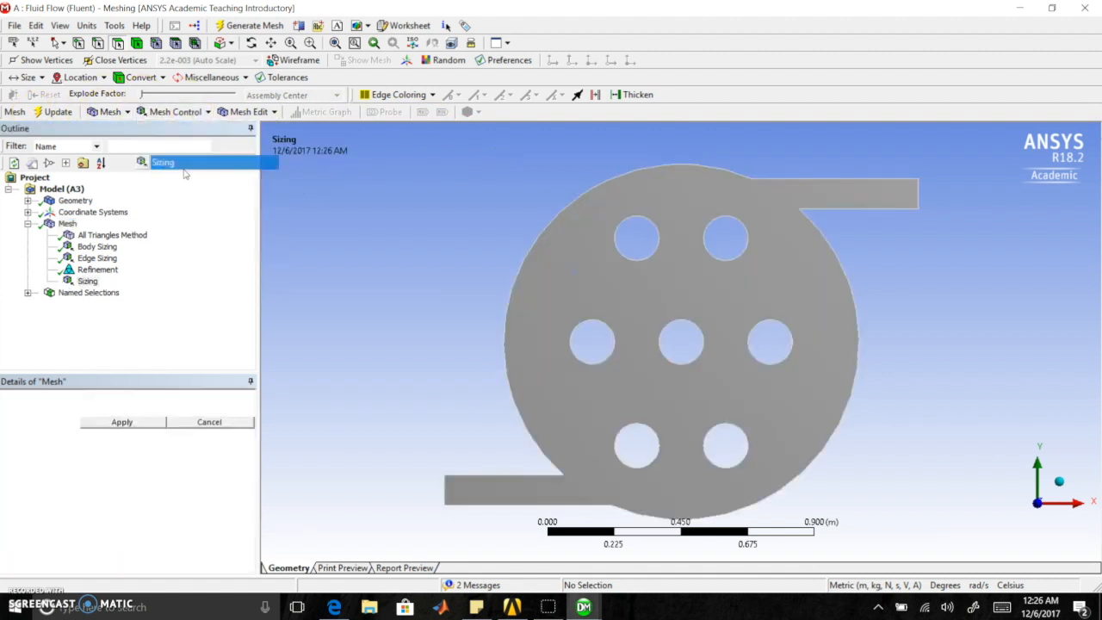
click(870, 185)
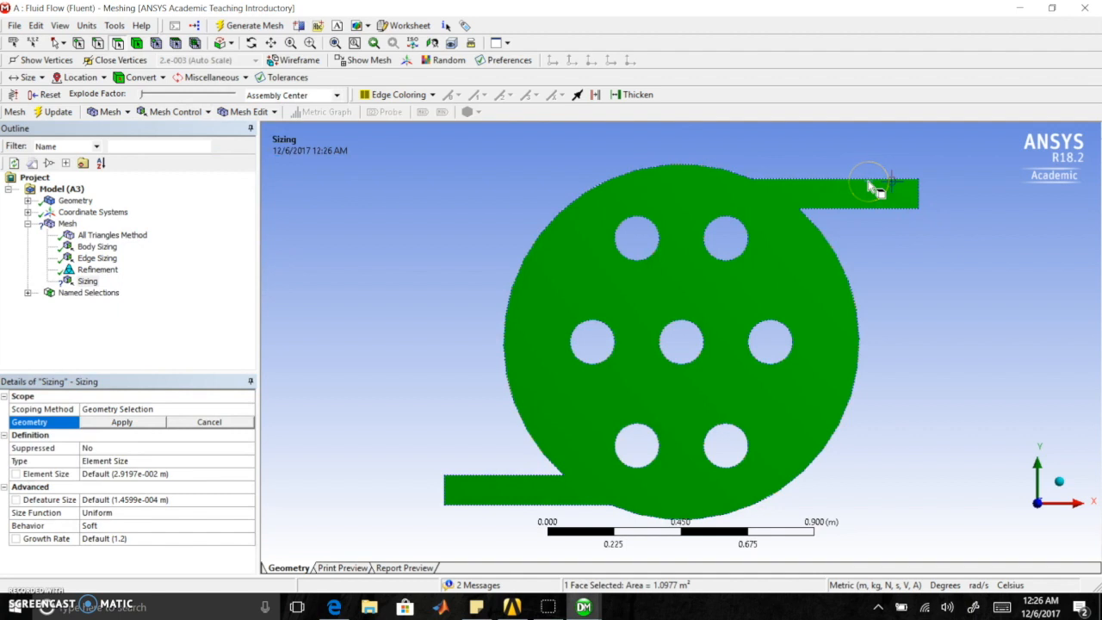
click(100, 45)
click(865, 182)
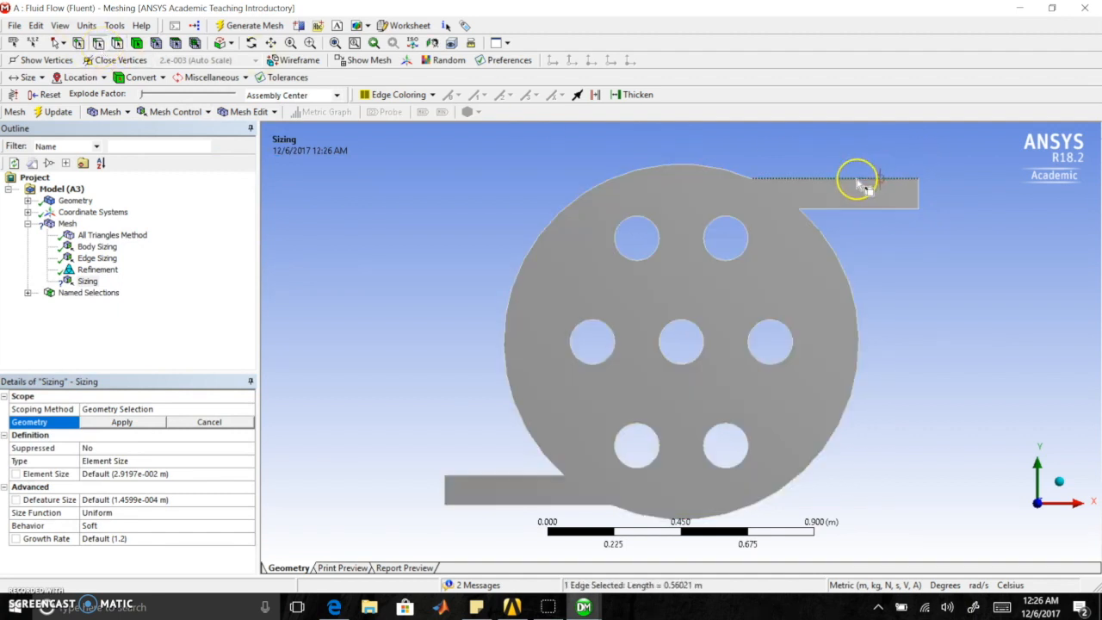
ctrl+click(721, 171)
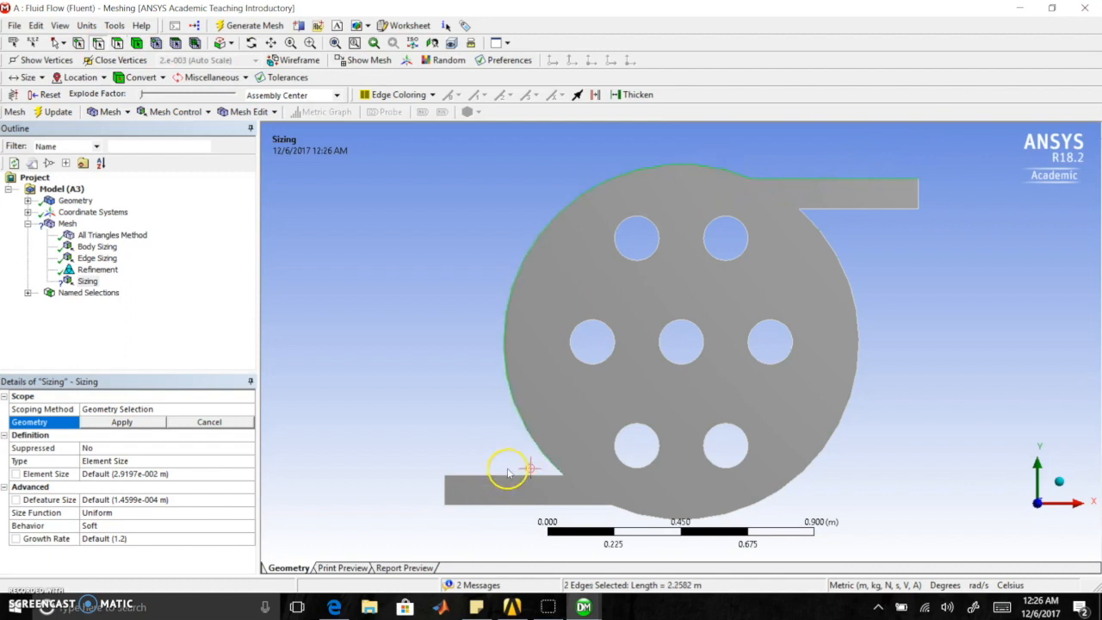
ctrl+click(504, 474)
ctrl+click(487, 506)
ctrl+click(444, 491)
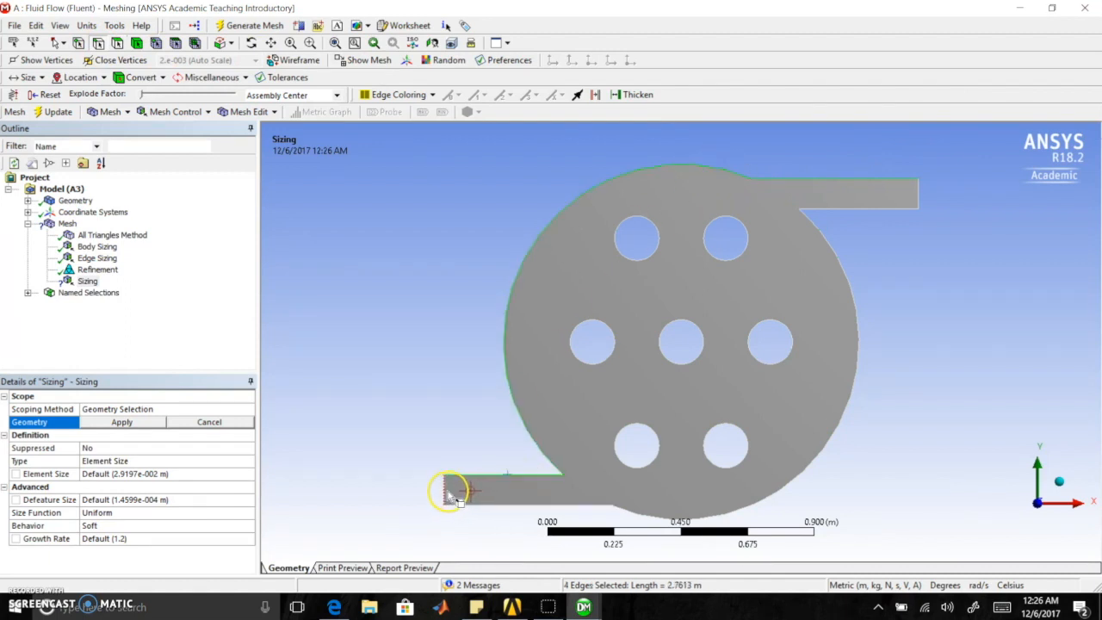
ctrl+click(804, 468)
ctrl+click(876, 207)
ctrl+click(916, 193)
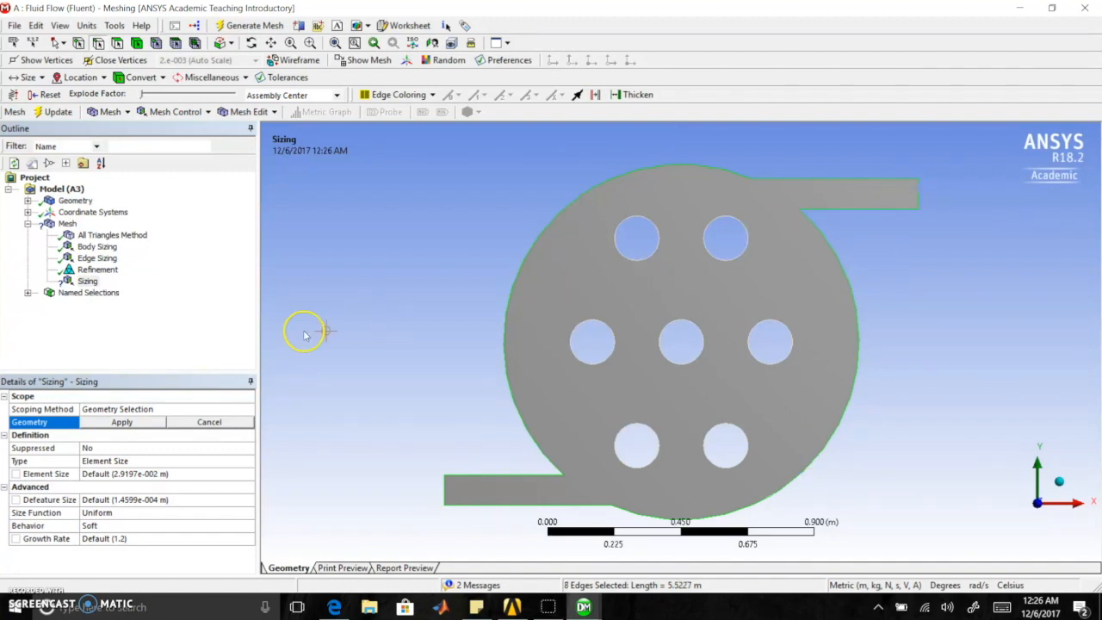
click(109, 421)
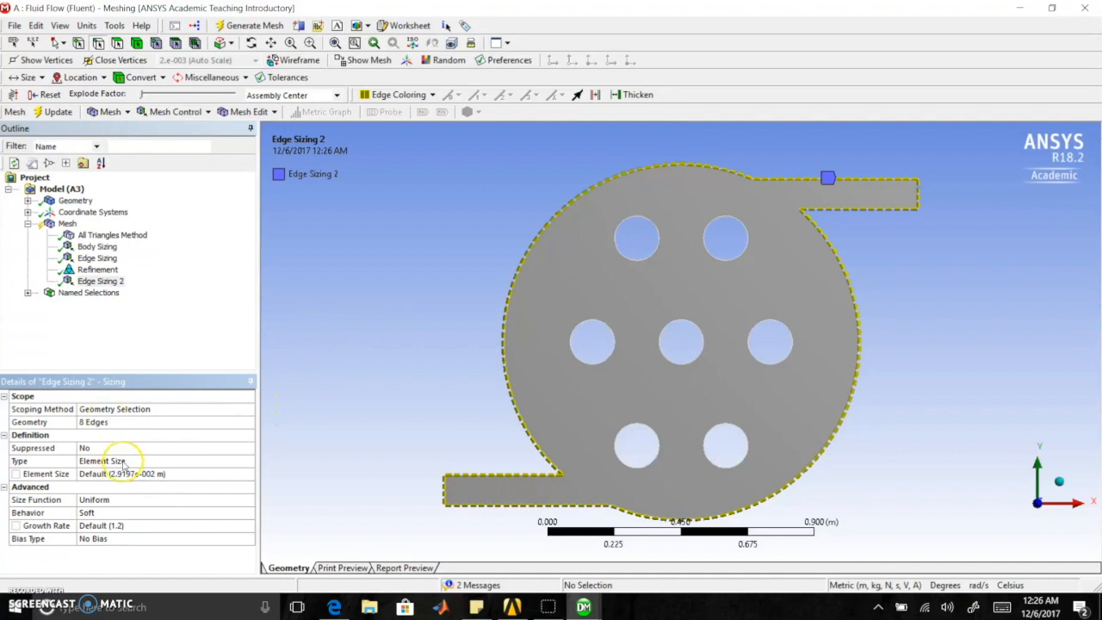
- Set the outer edge sizing to 120 divisions with Hard behavior, and update and display the mesh
click(247, 460)
click(247, 461)
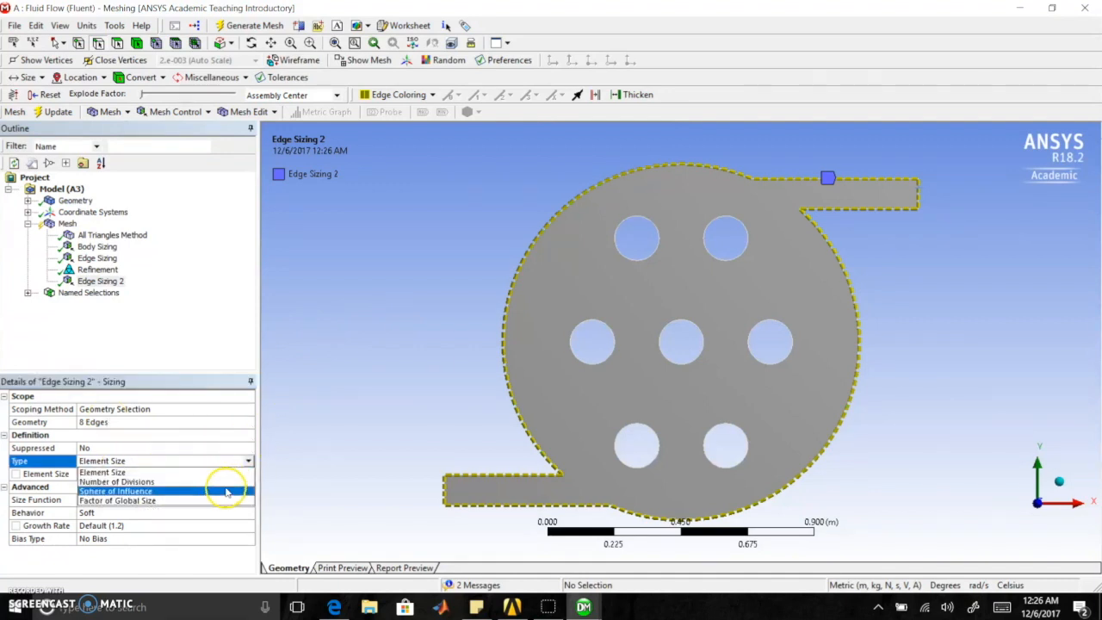
click(229, 488)
click(228, 475)
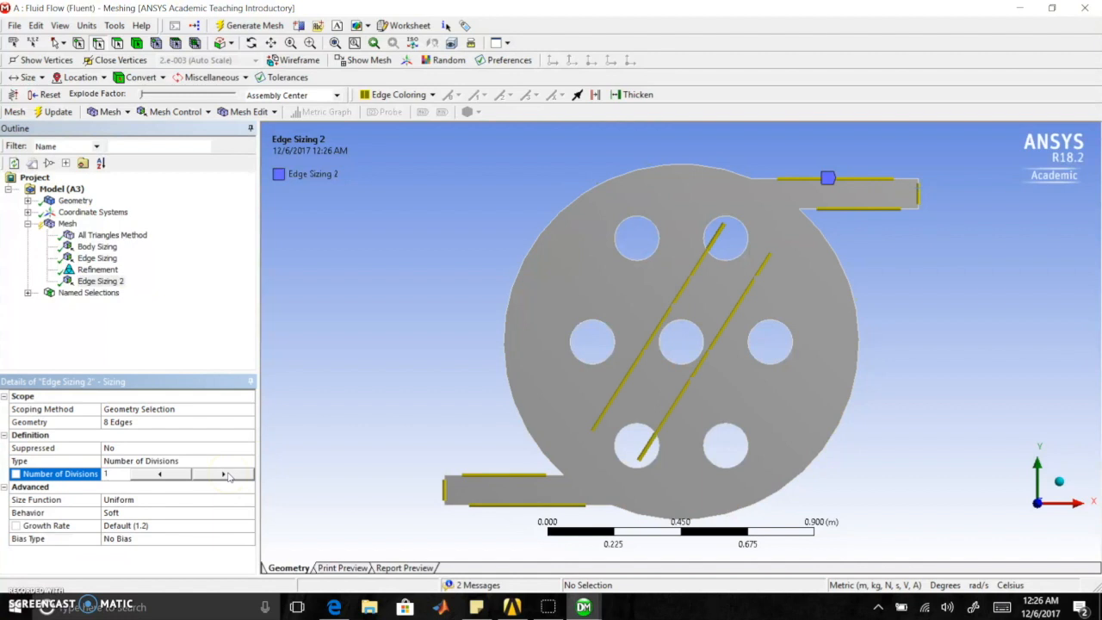
click(160, 513)
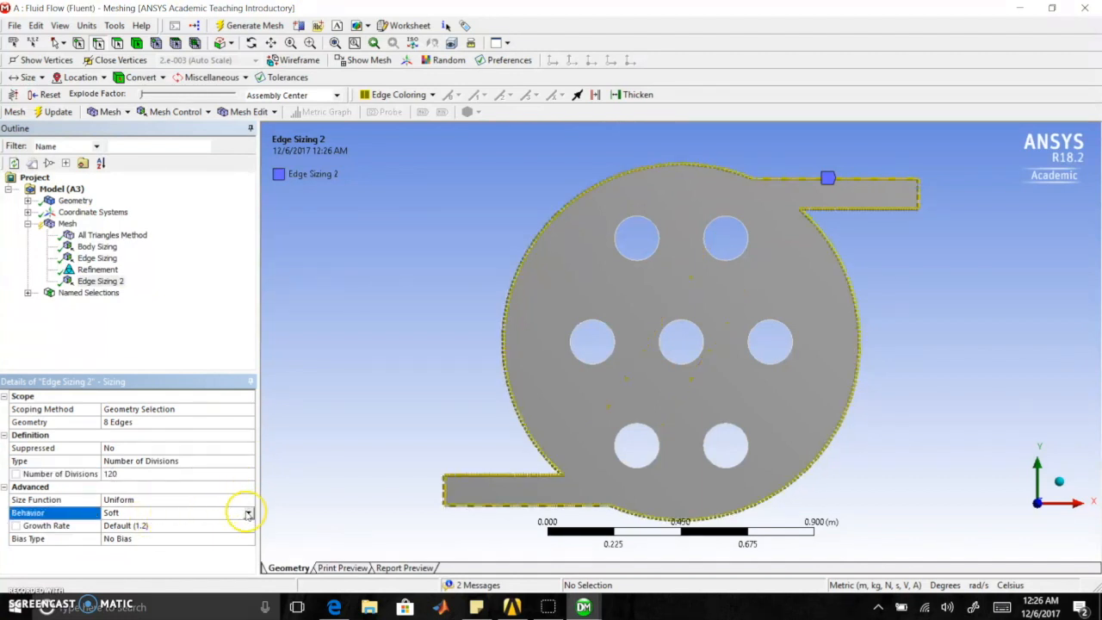
click(247, 512)
click(230, 535)
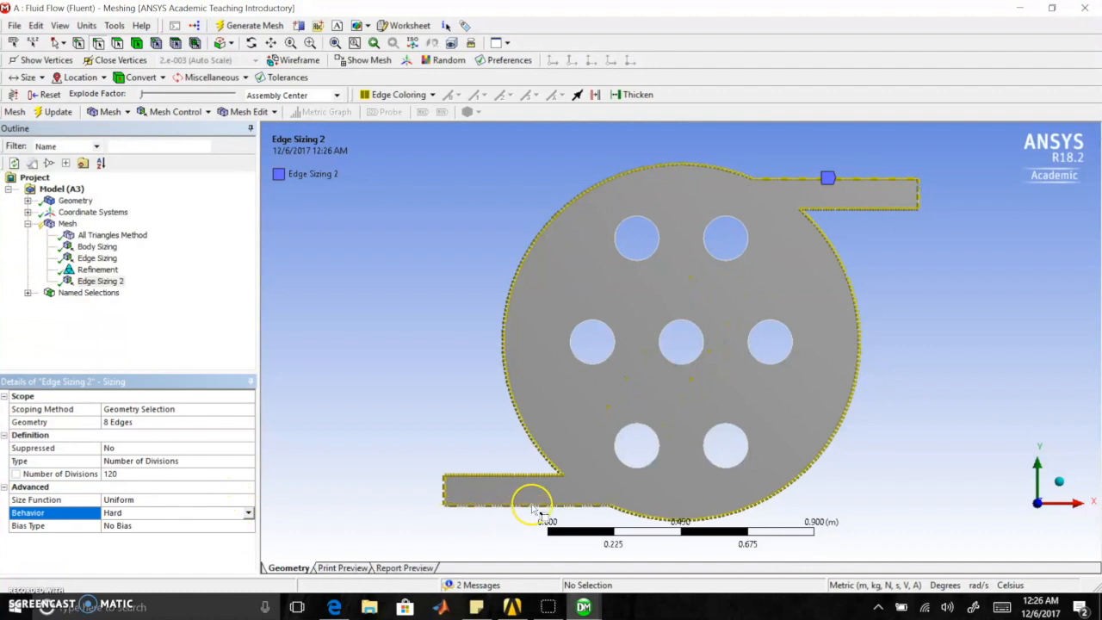
click(57, 112)
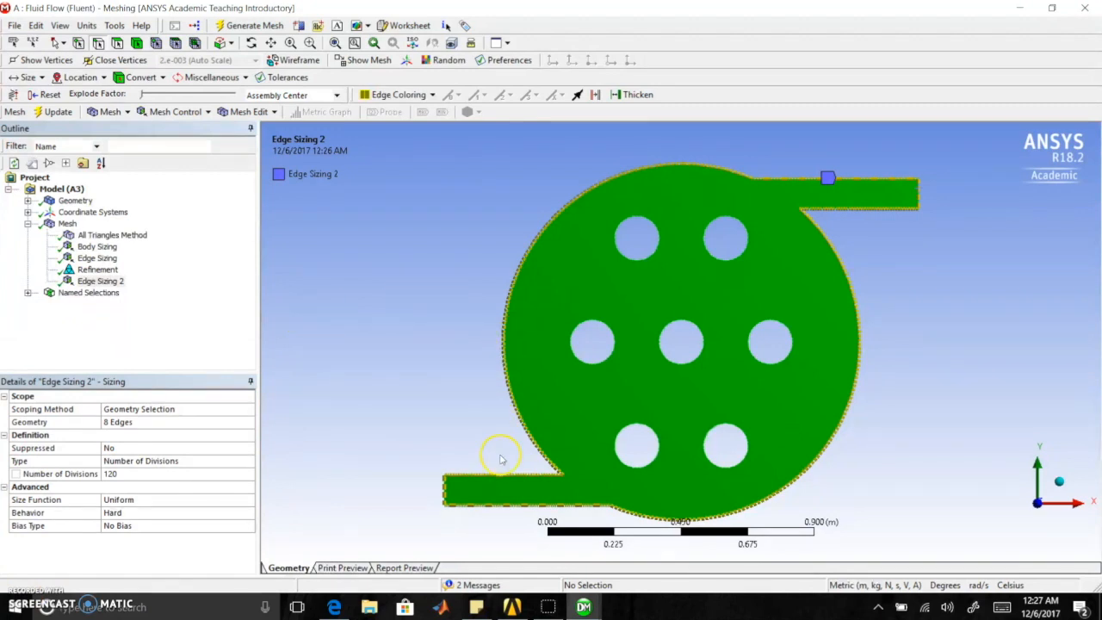
click(67, 223)
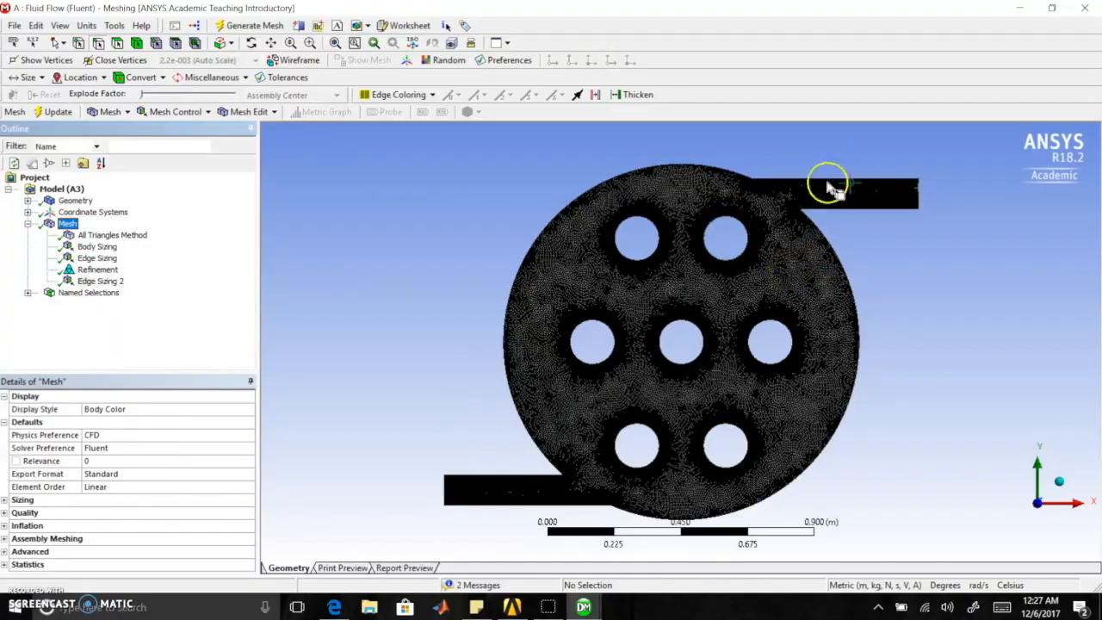
- Examine the final mesh between the tubes and along the inlet and outlet channels
scroll(826, 185, down, 2)
scroll(819, 192, up, 8)
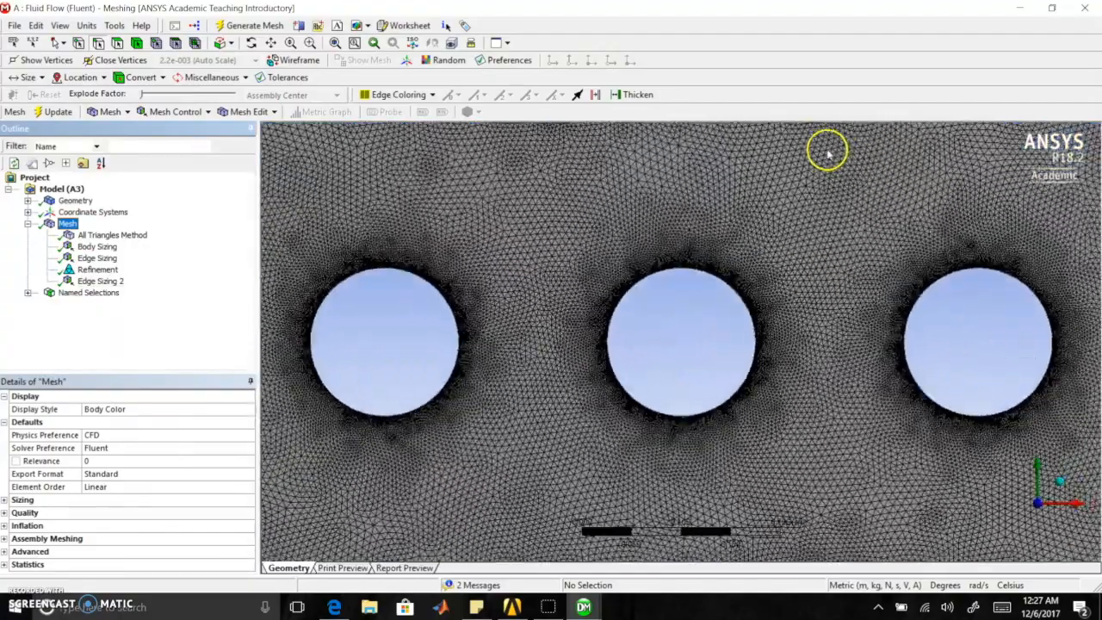
scroll(829, 153, down, 4)
scroll(891, 174, up, 6)
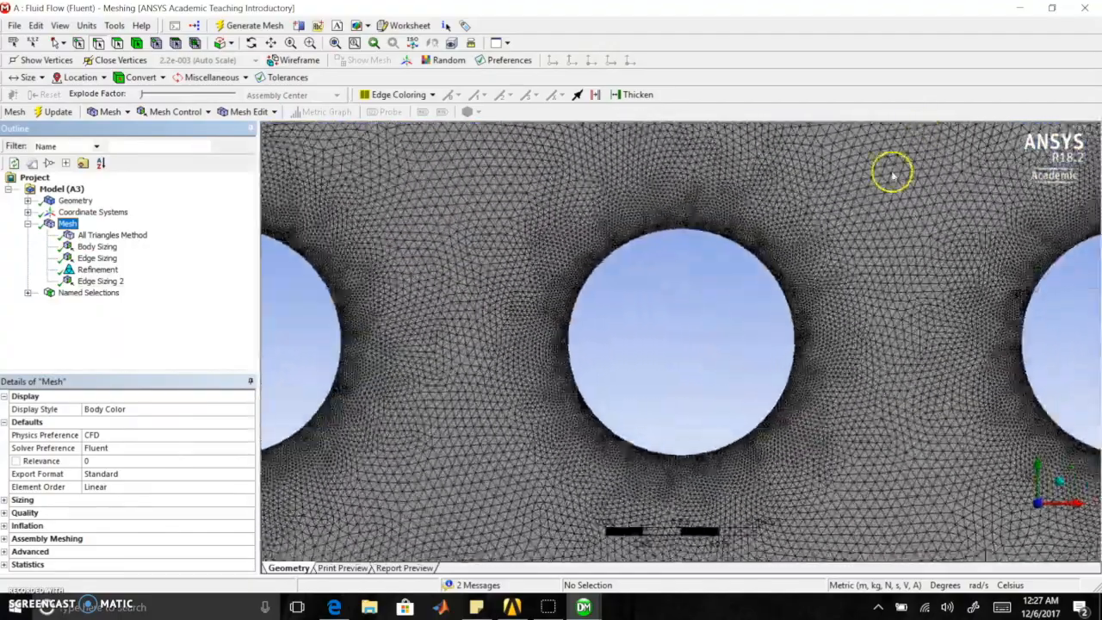
scroll(887, 177, down, 8)
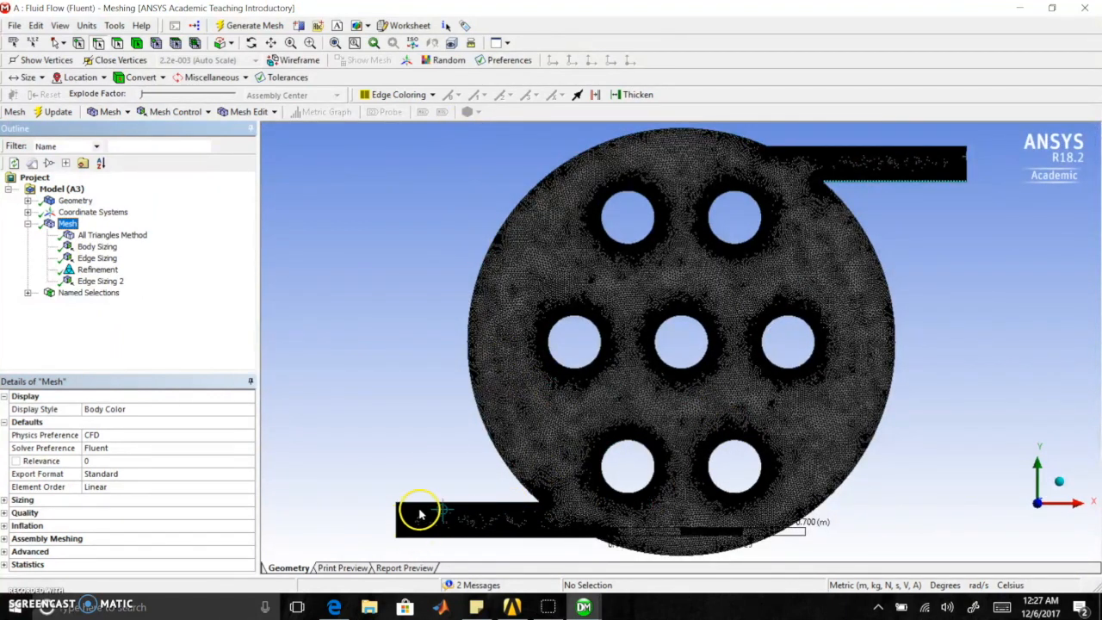
click(418, 536)
click(410, 432)
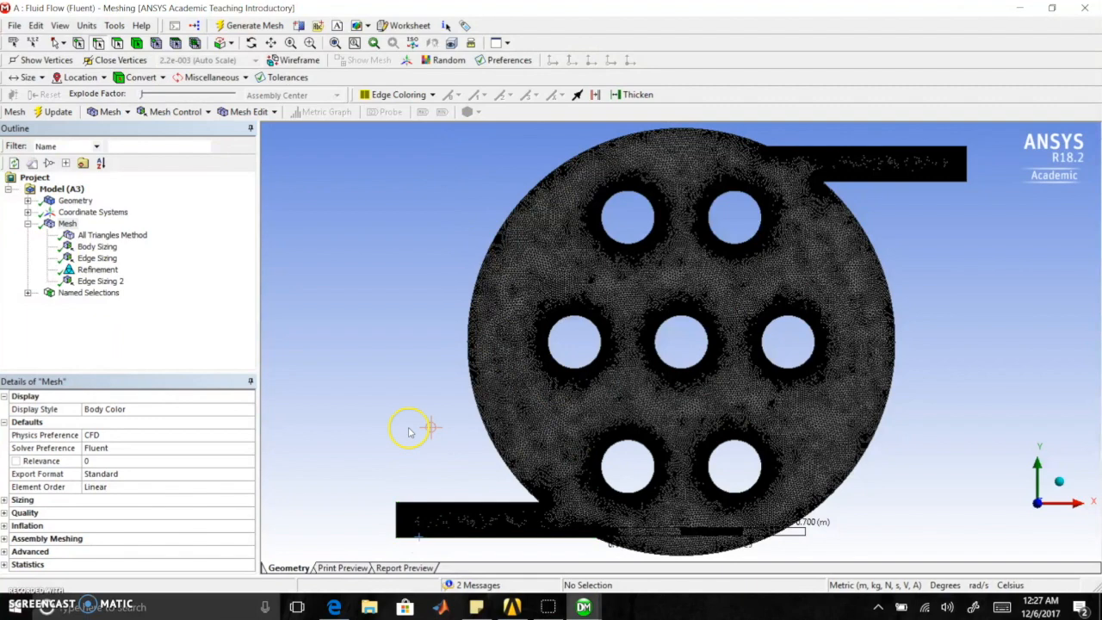
scroll(423, 516, up, 5)
scroll(423, 520, down, 5)
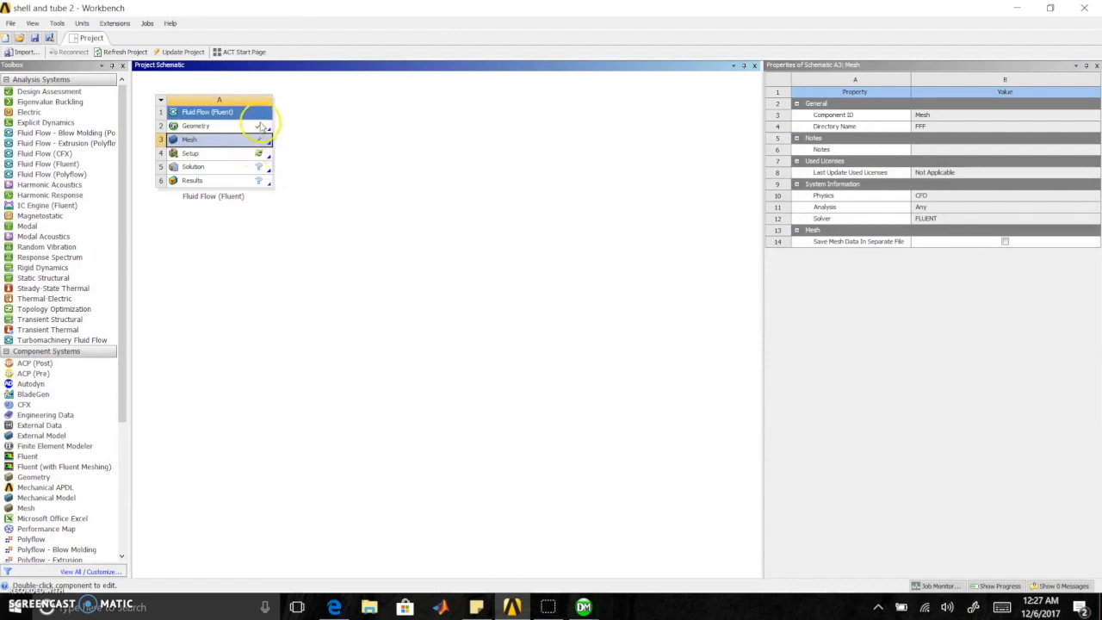
- Launch the Fluent setup with Double Precision enabled and parallel processing on the local machine
click(216, 155)
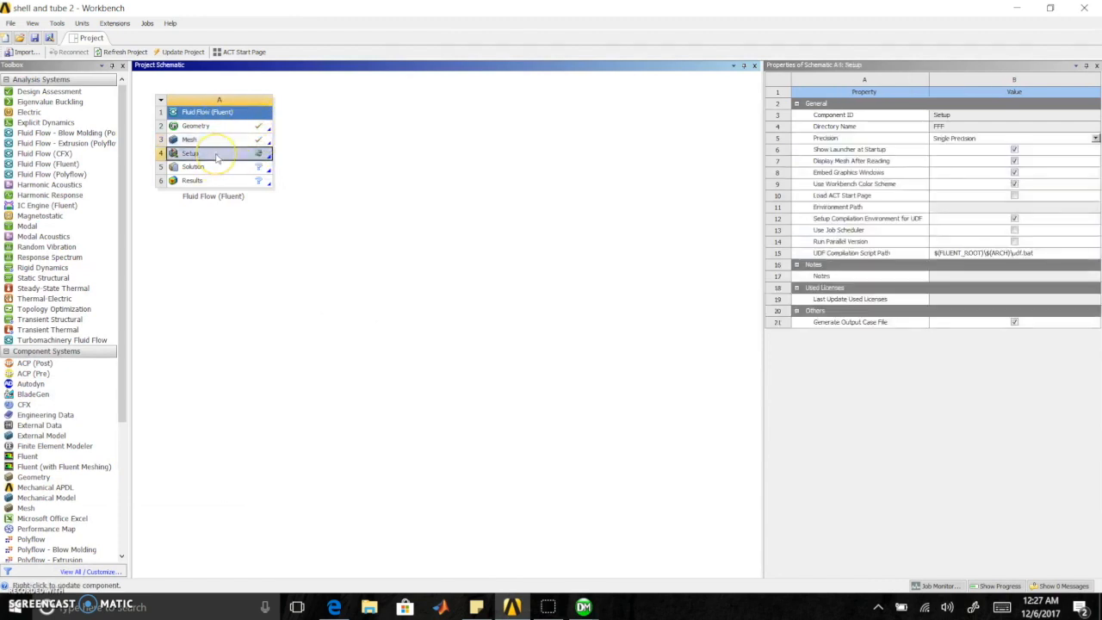
double_click(217, 158)
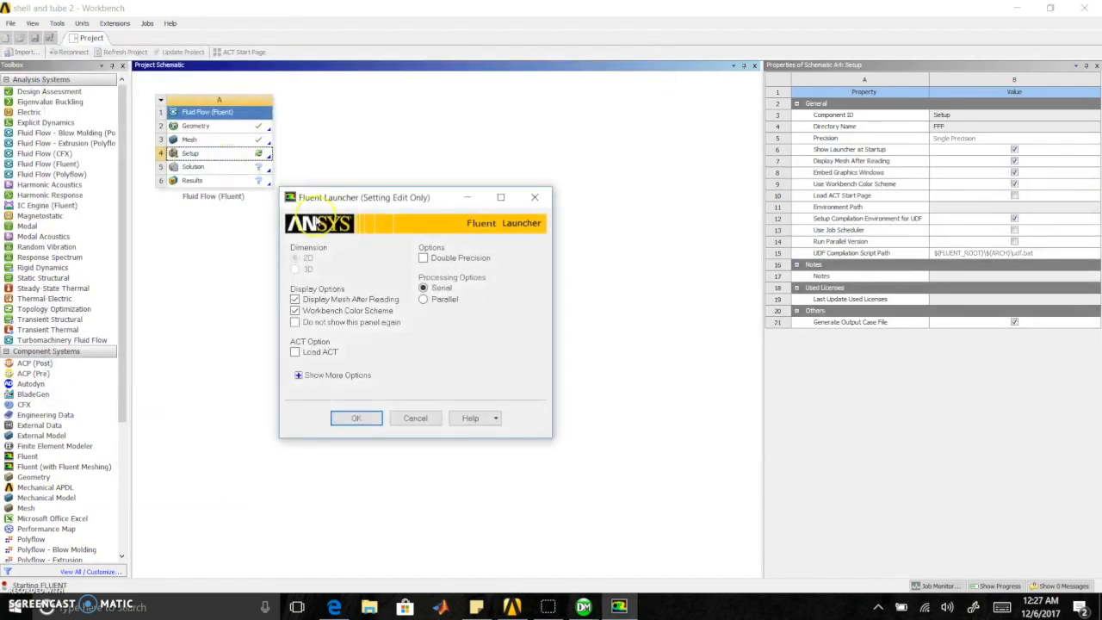
click(425, 260)
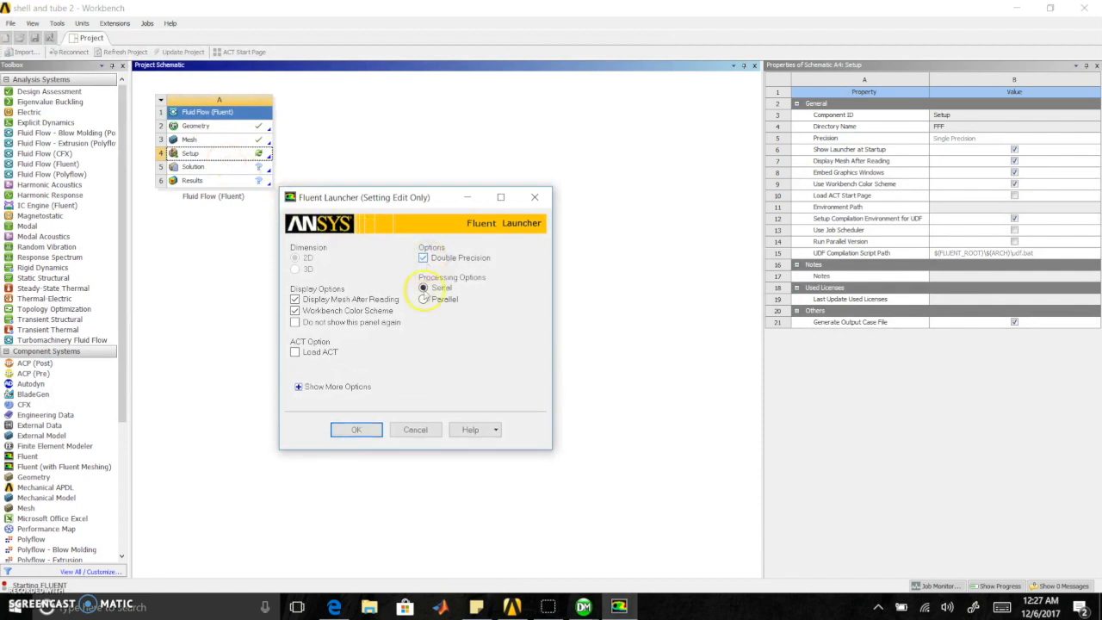
click(423, 300)
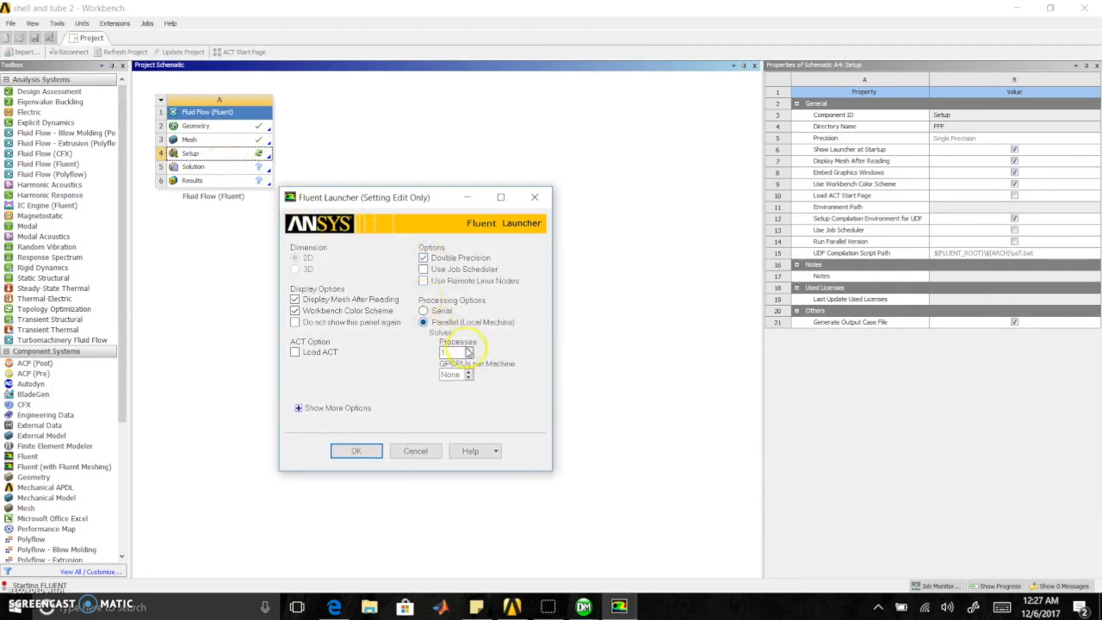
click(363, 448)
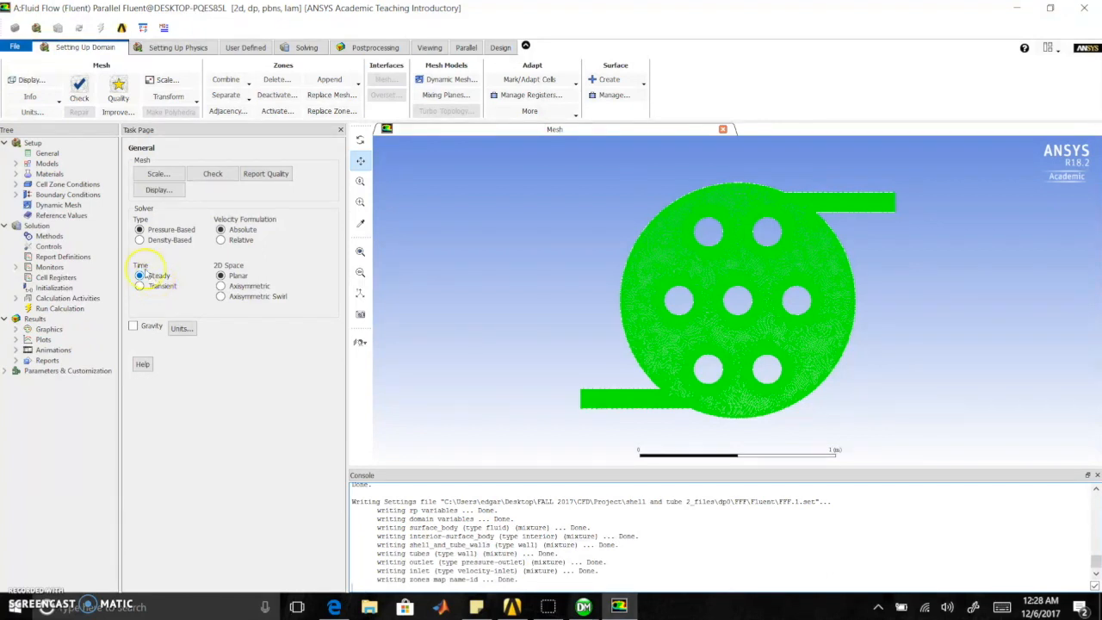
- Enable the energy equation in the physics models
click(17, 164)
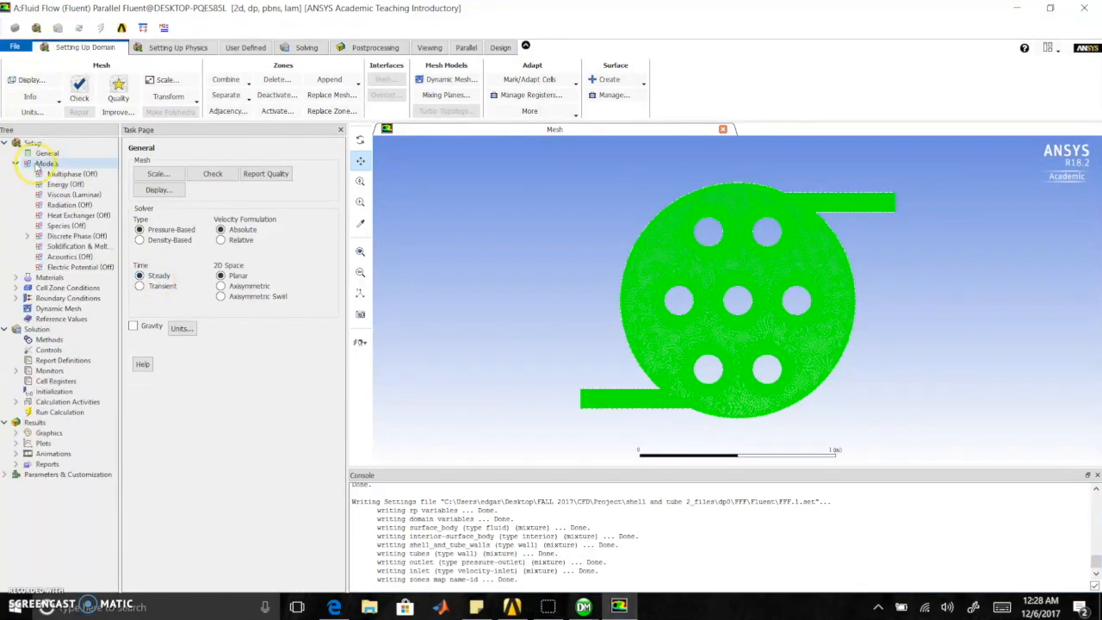
double_click(41, 164)
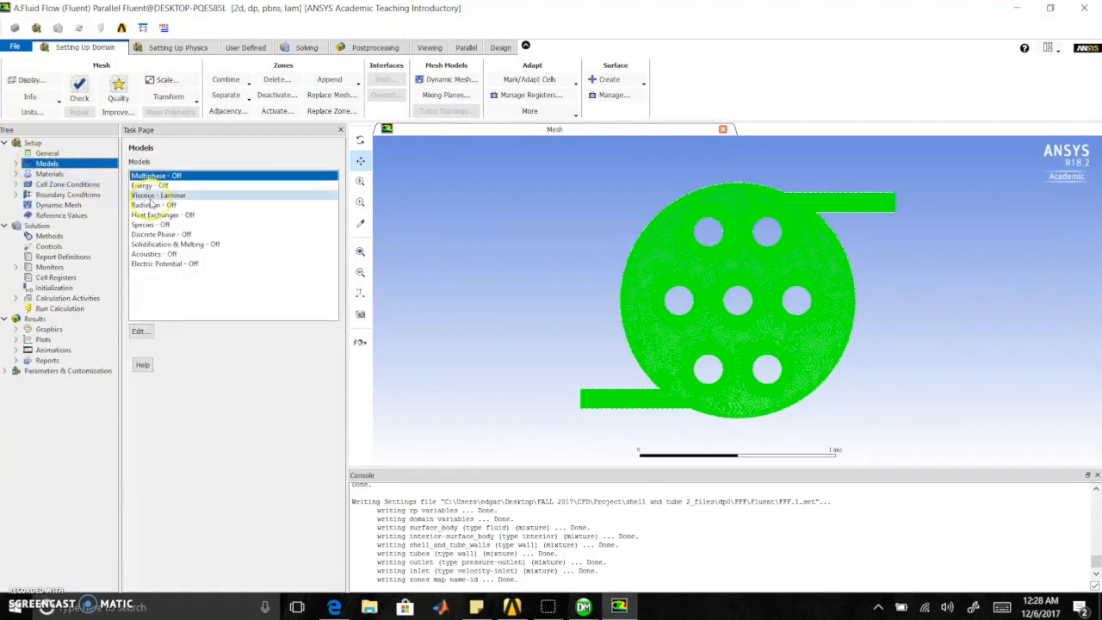
double_click(145, 185)
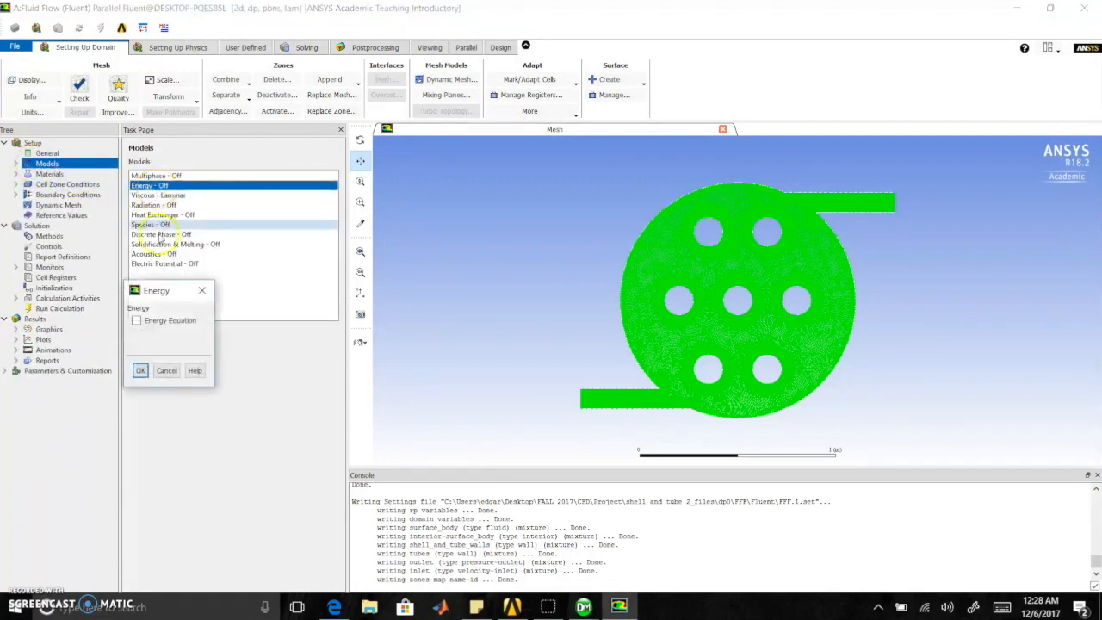
click(141, 370)
- Set the viscous model to Standard k-epsilon (2 eqn) with Standard Wall Functions
click(168, 195)
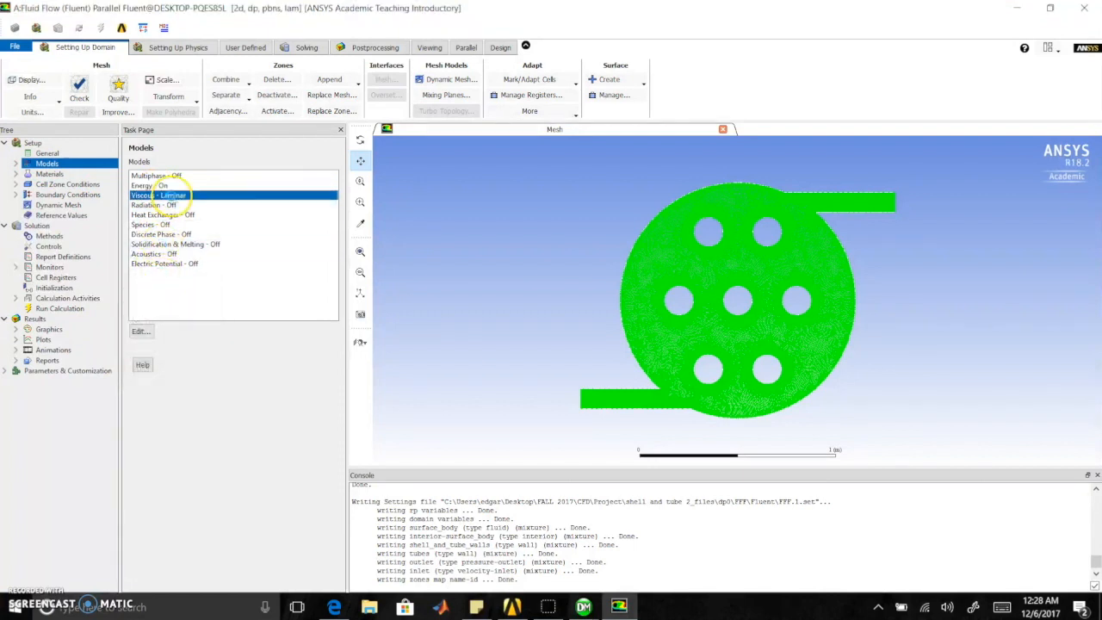
double_click(168, 195)
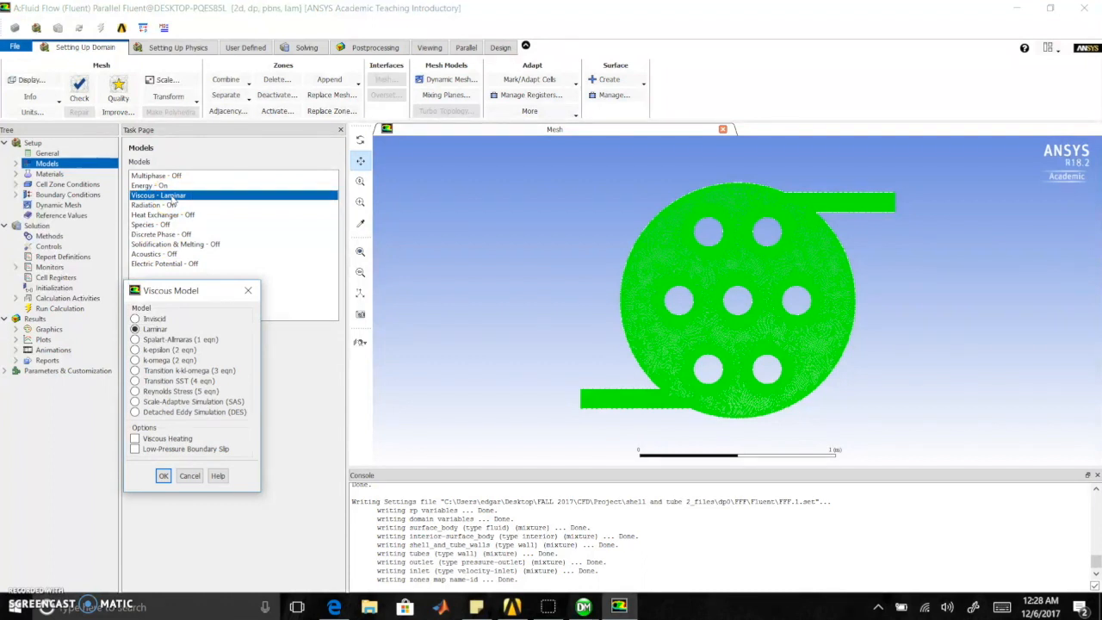
click(136, 350)
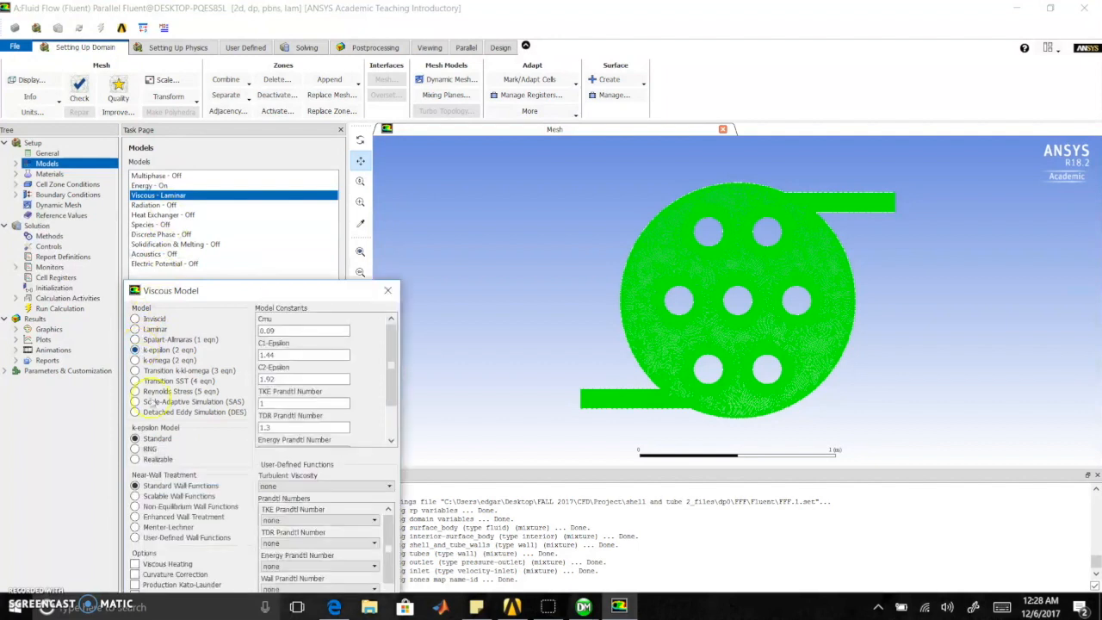
drag(309, 299, 387, 121)
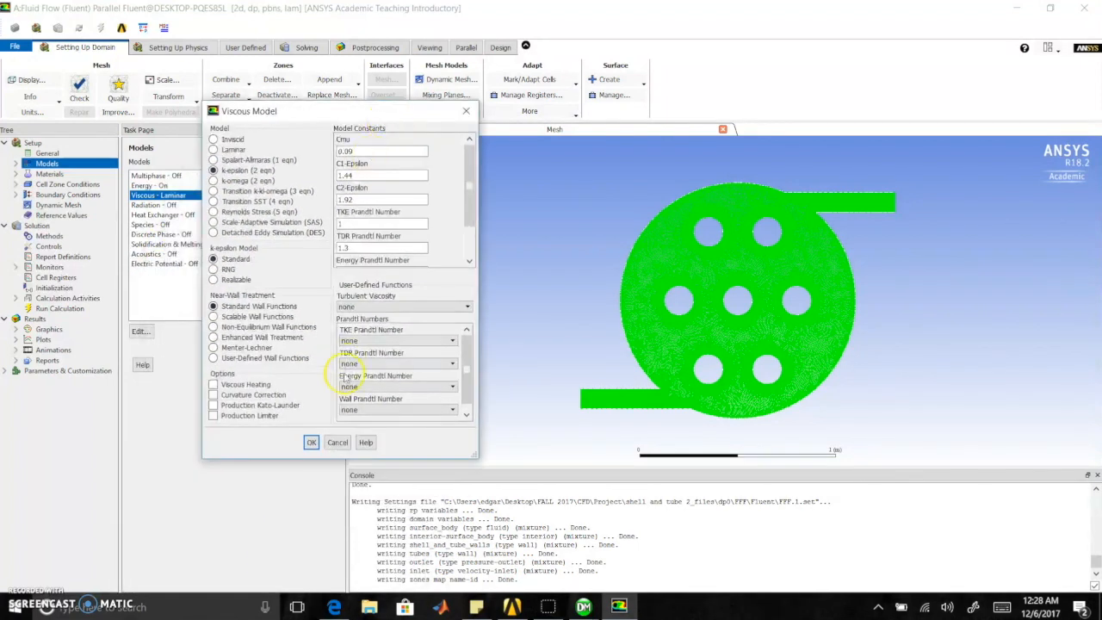
click(311, 442)
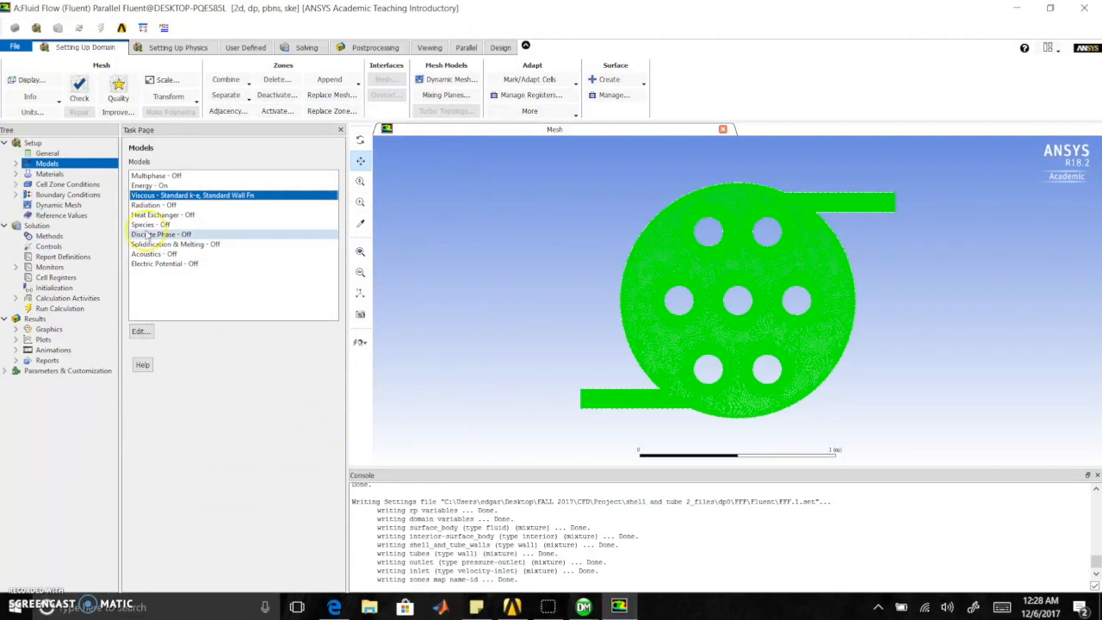
- Review the density, specific heat and thermal conductivity of the air fluid material
double_click(41, 175)
click(140, 176)
double_click(141, 179)
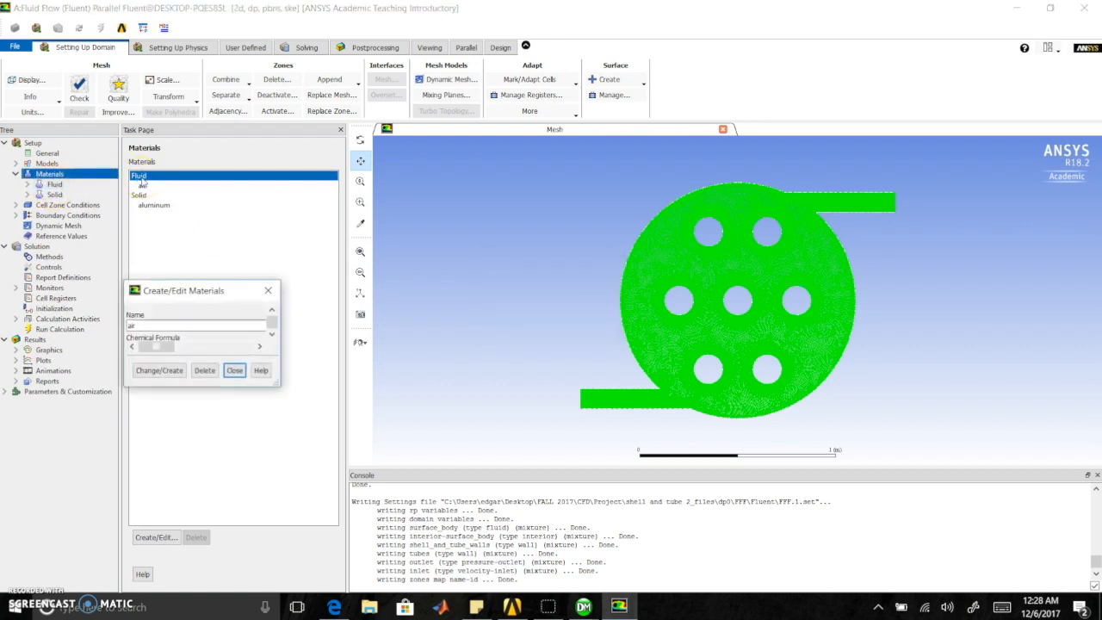
drag(272, 296, 247, 168)
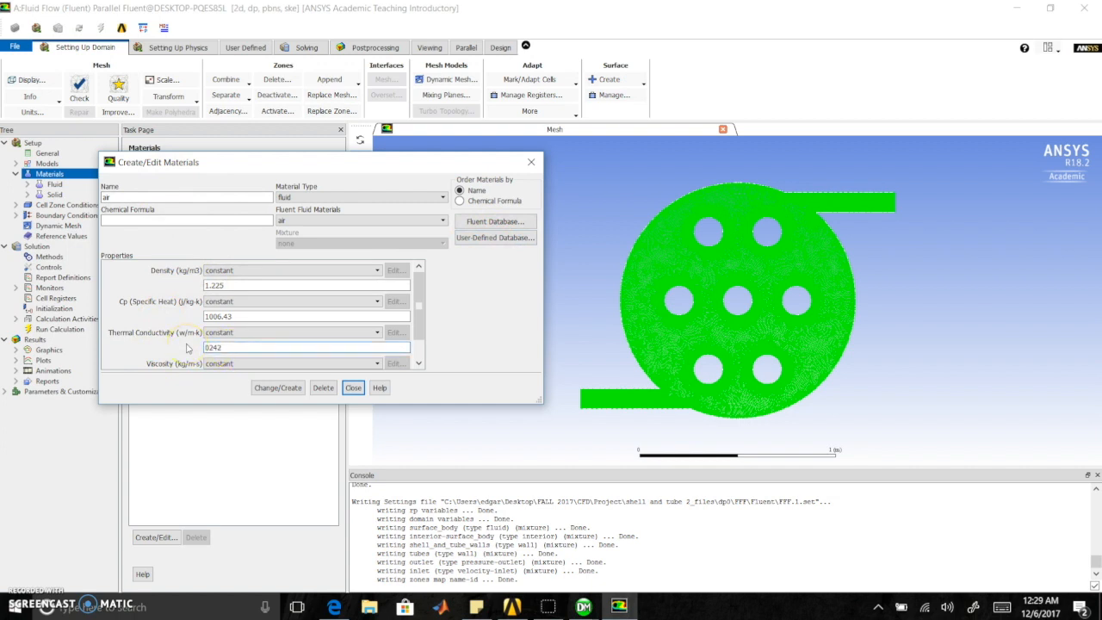
click(352, 388)
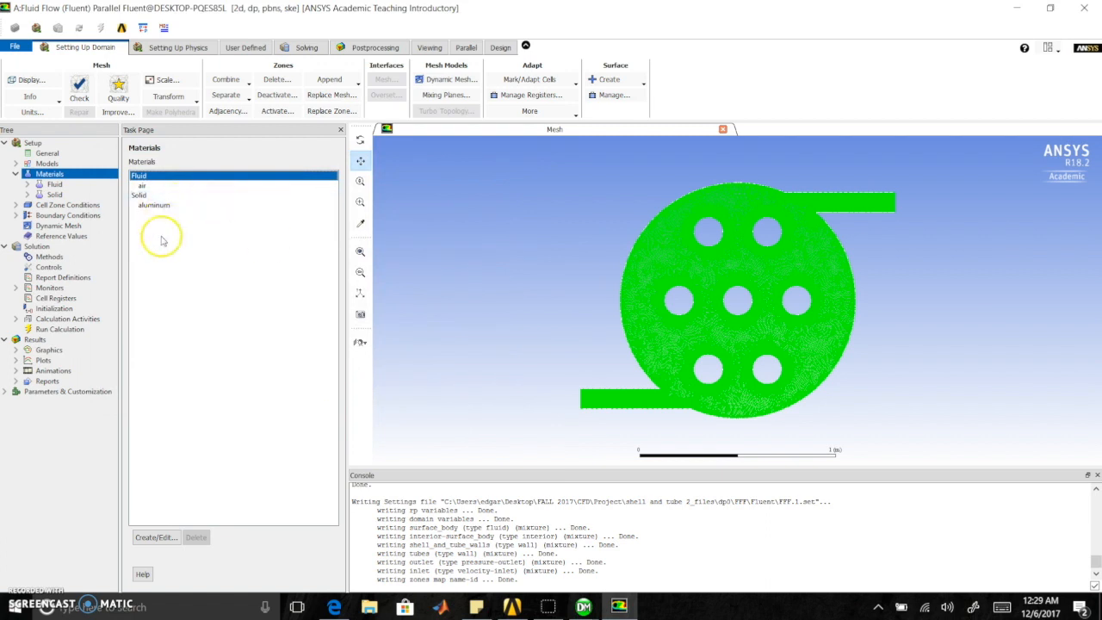
- Open the Fluent Database from the air material and find water-liquid (h2o<l>) among the fluid materials
double_click(142, 185)
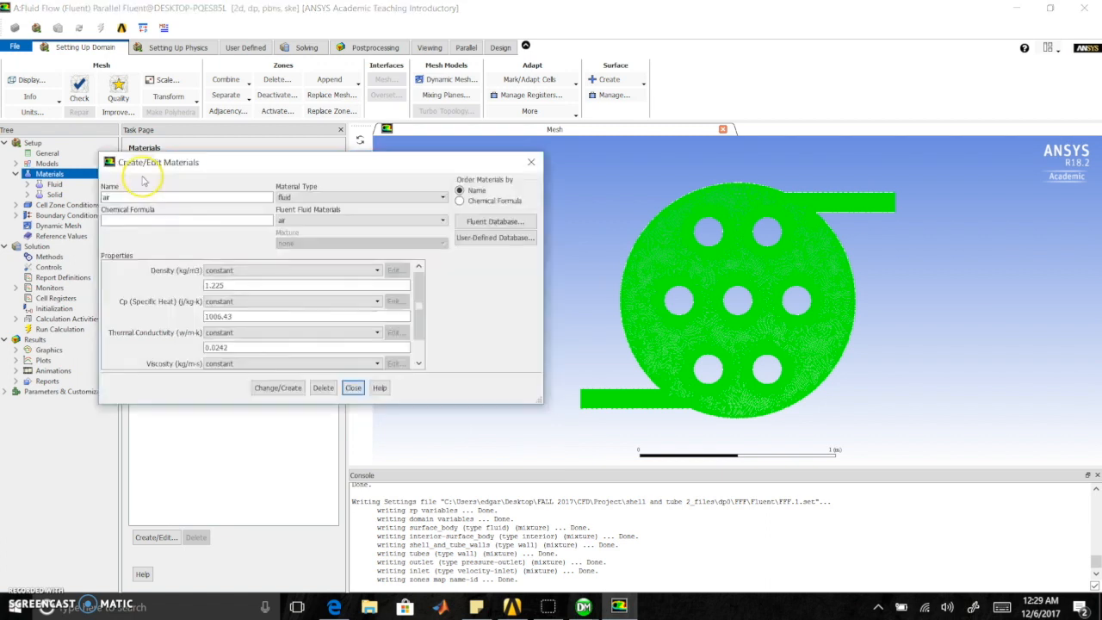
click(488, 238)
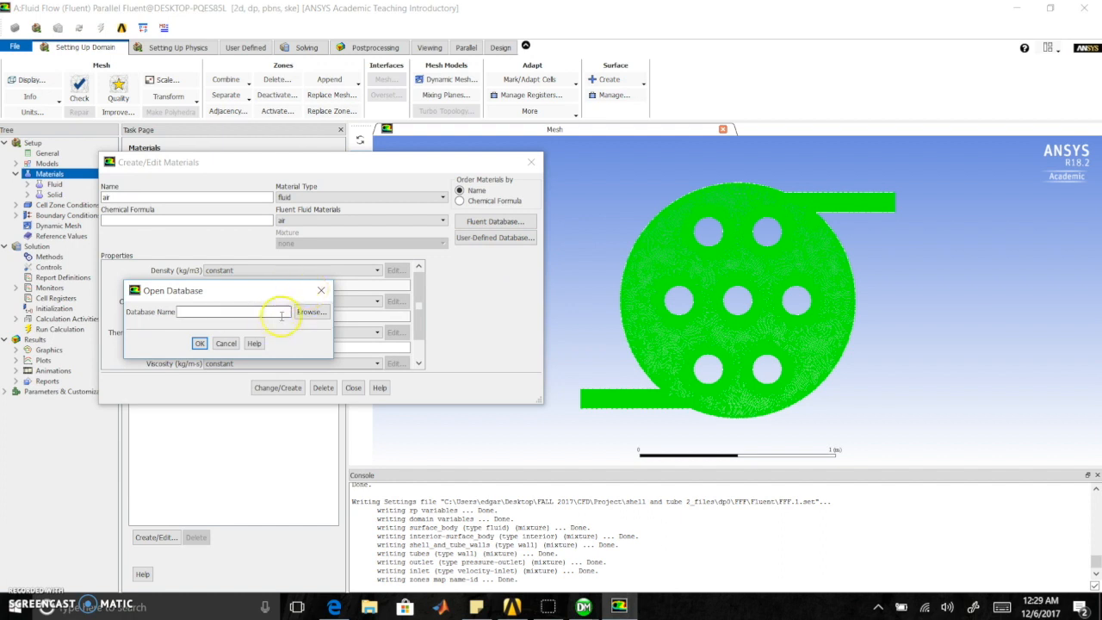
click(321, 290)
click(498, 223)
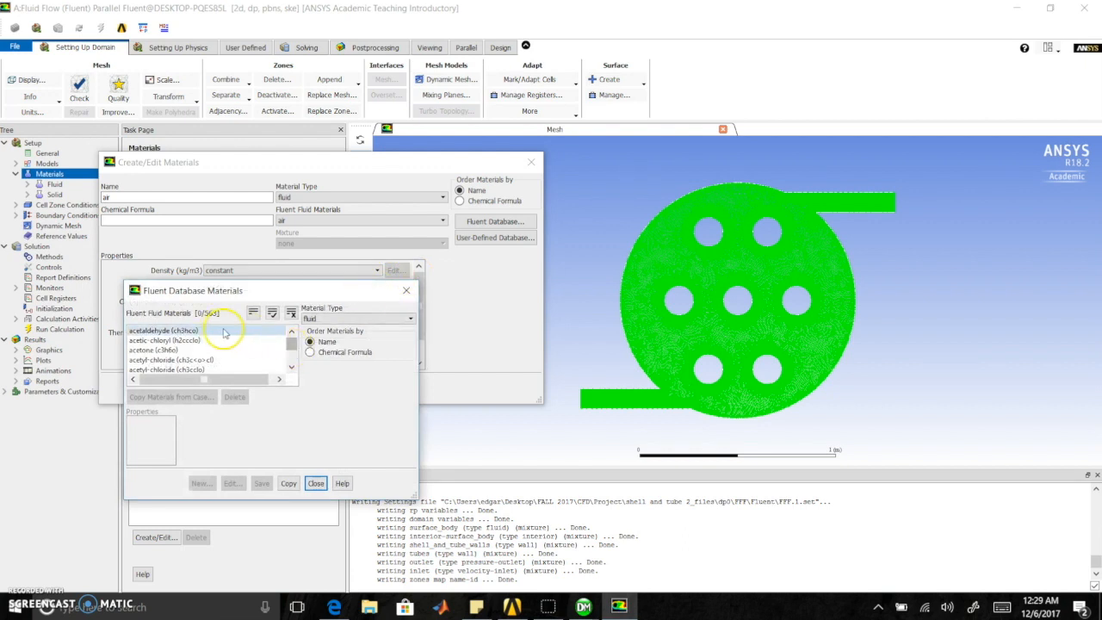
drag(291, 340, 291, 355)
scroll(222, 353, up, 15)
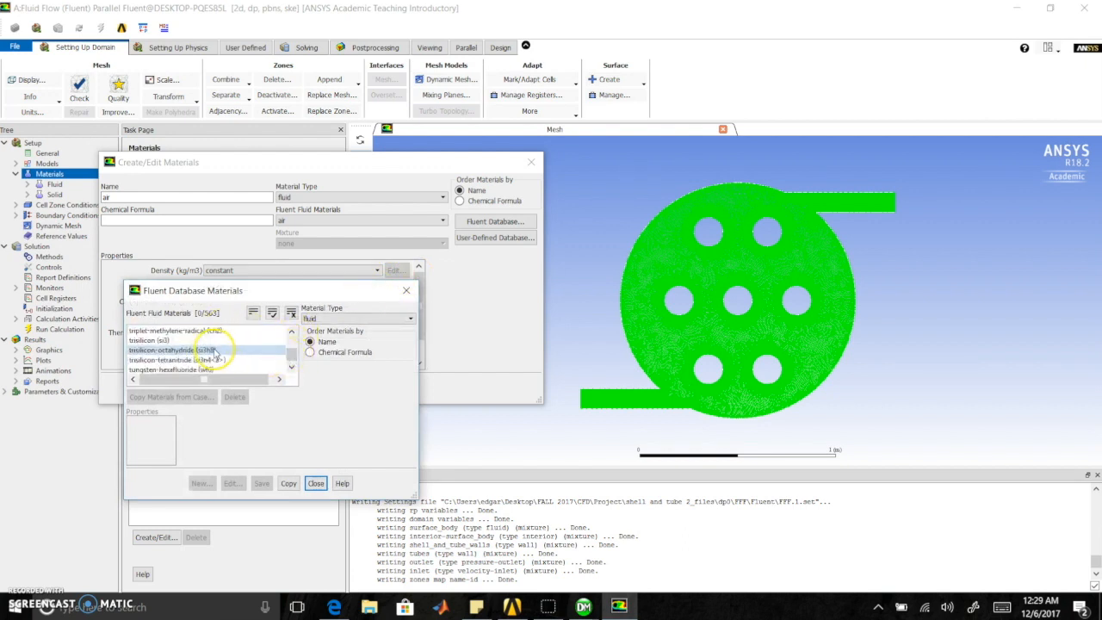
scroll(175, 340, up, 5)
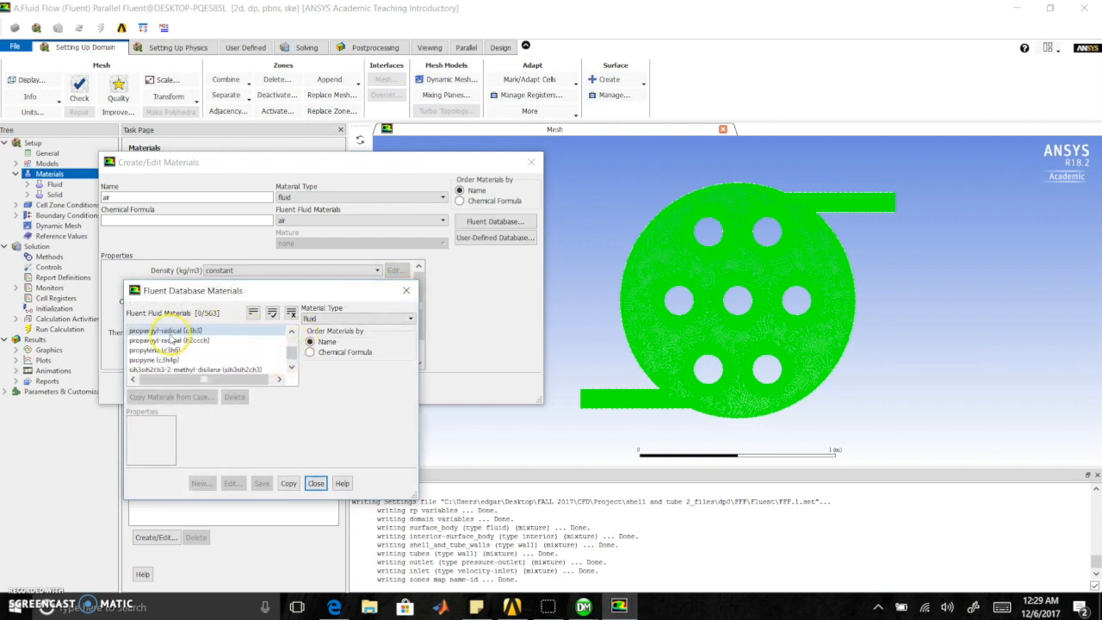
scroll(151, 354, up, 15)
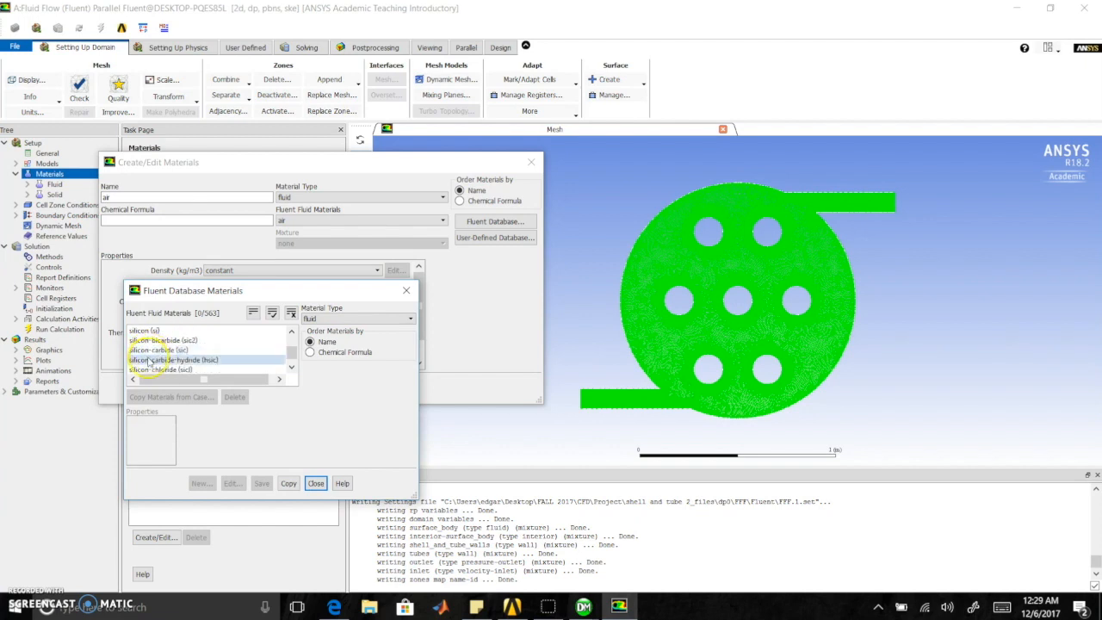
scroll(153, 344, down, 20)
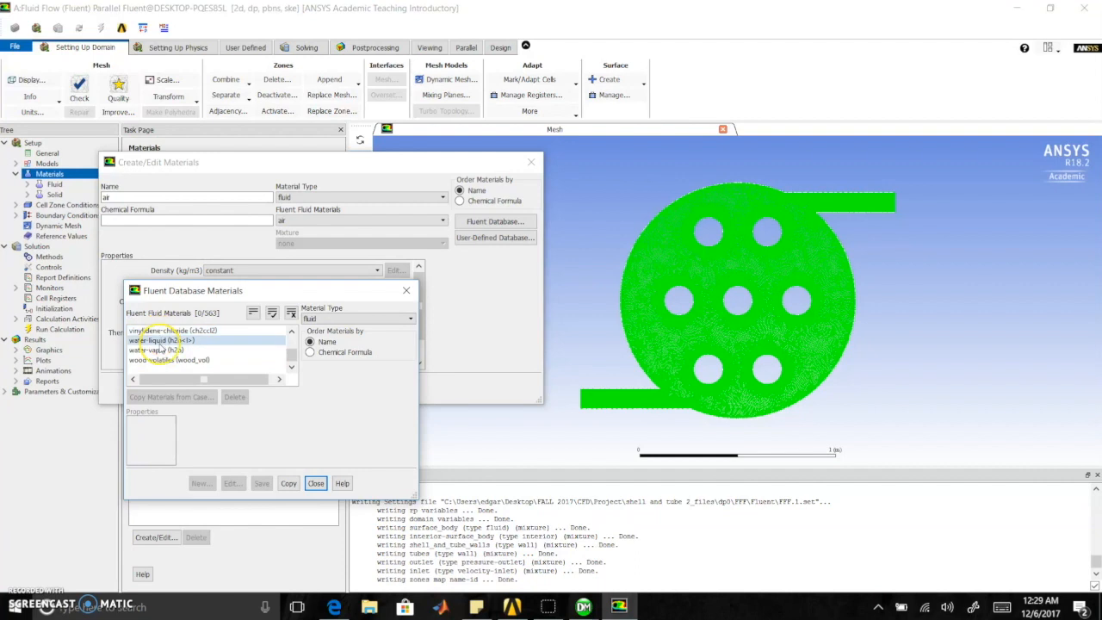
- Copy water-liquid (h2o<l>) from the database and add it to the project's fluid materials
click(159, 340)
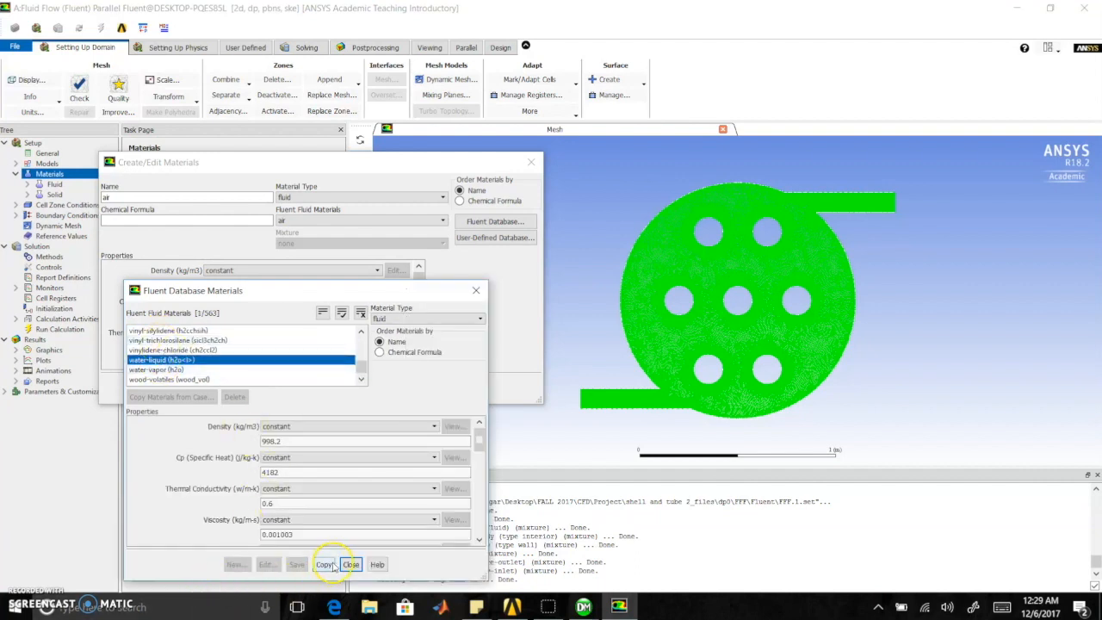
click(325, 563)
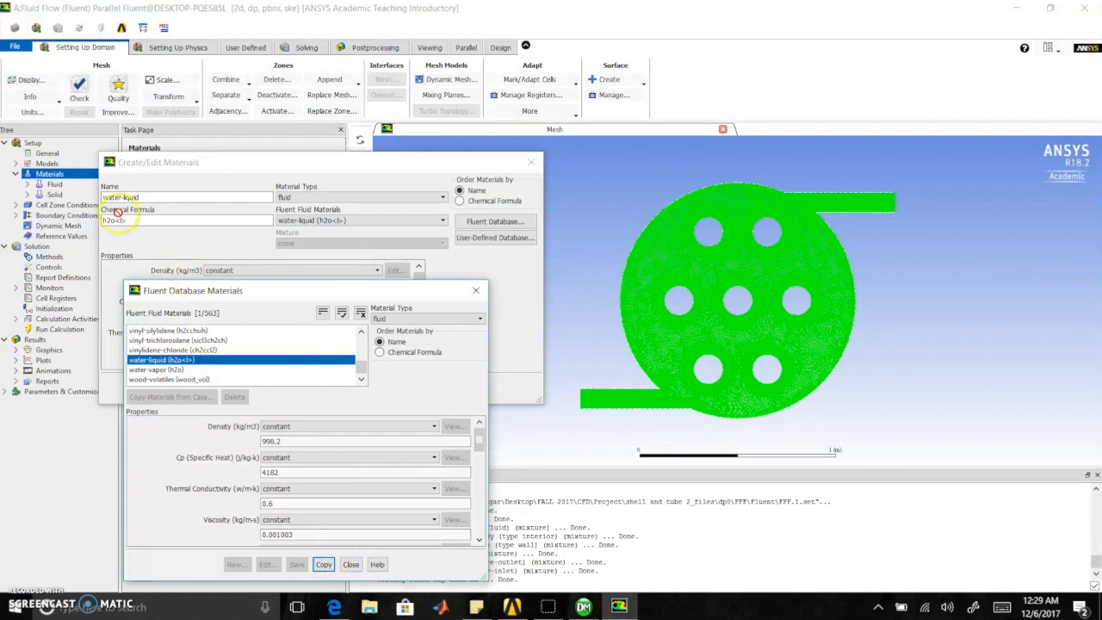
click(350, 564)
click(272, 388)
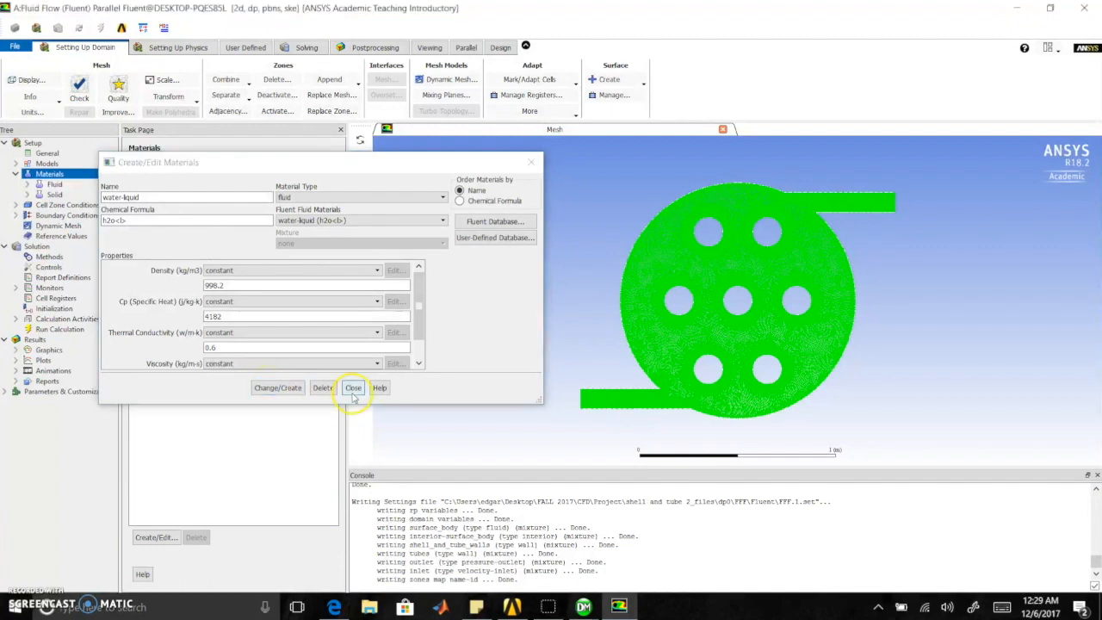
click(353, 388)
click(157, 185)
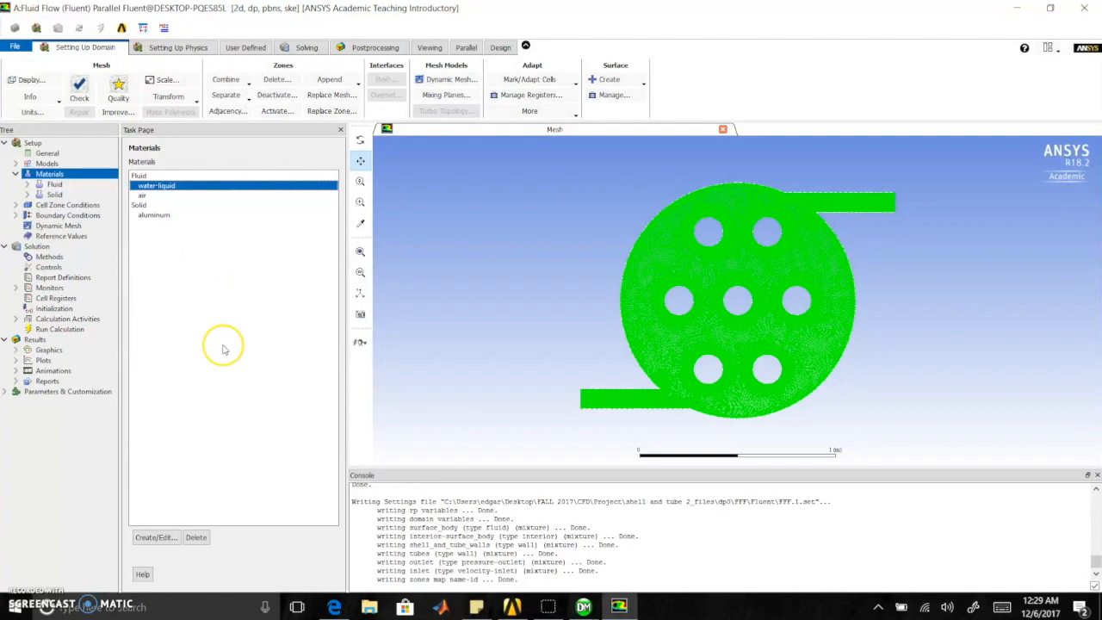
- Edit the inlet boundary condition's velocity magnitude and set its constant temperature to 400 K
click(16, 215)
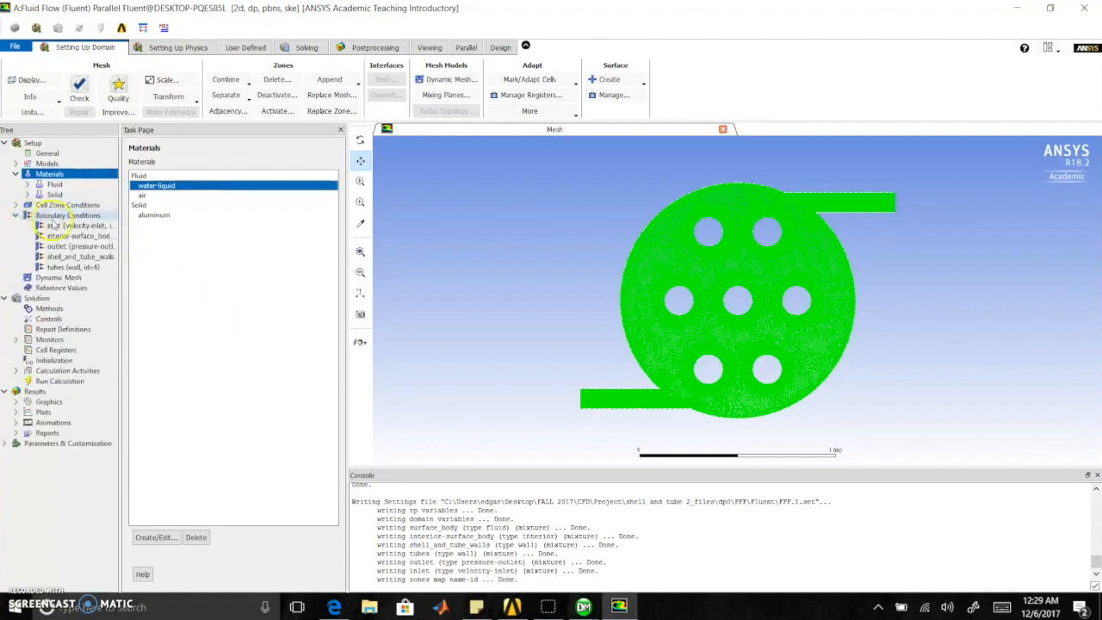
double_click(61, 215)
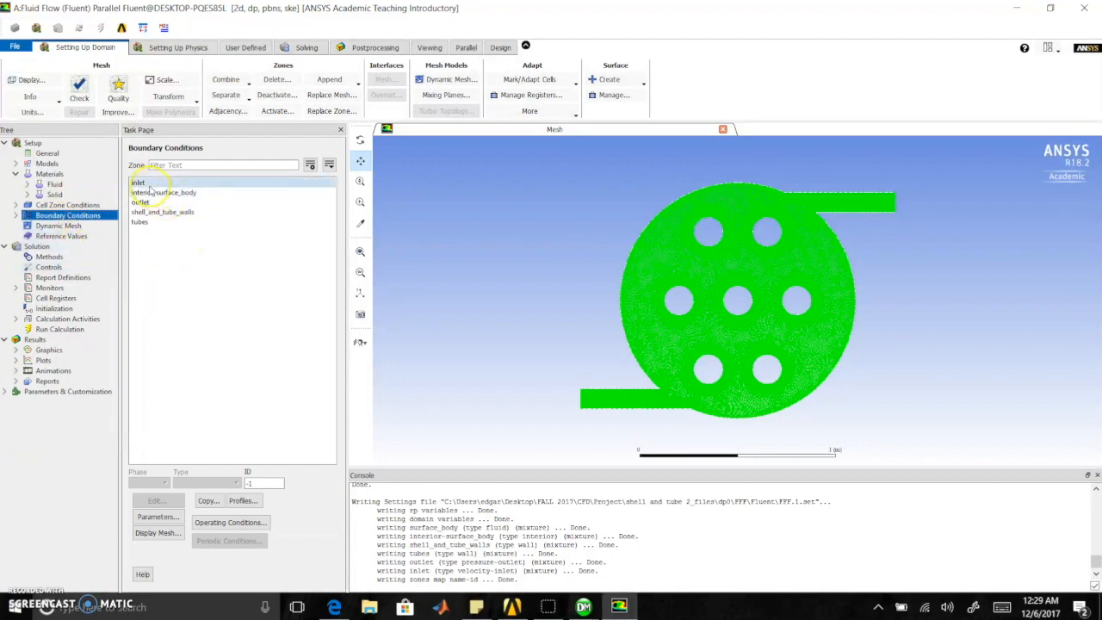
click(142, 183)
double_click(143, 183)
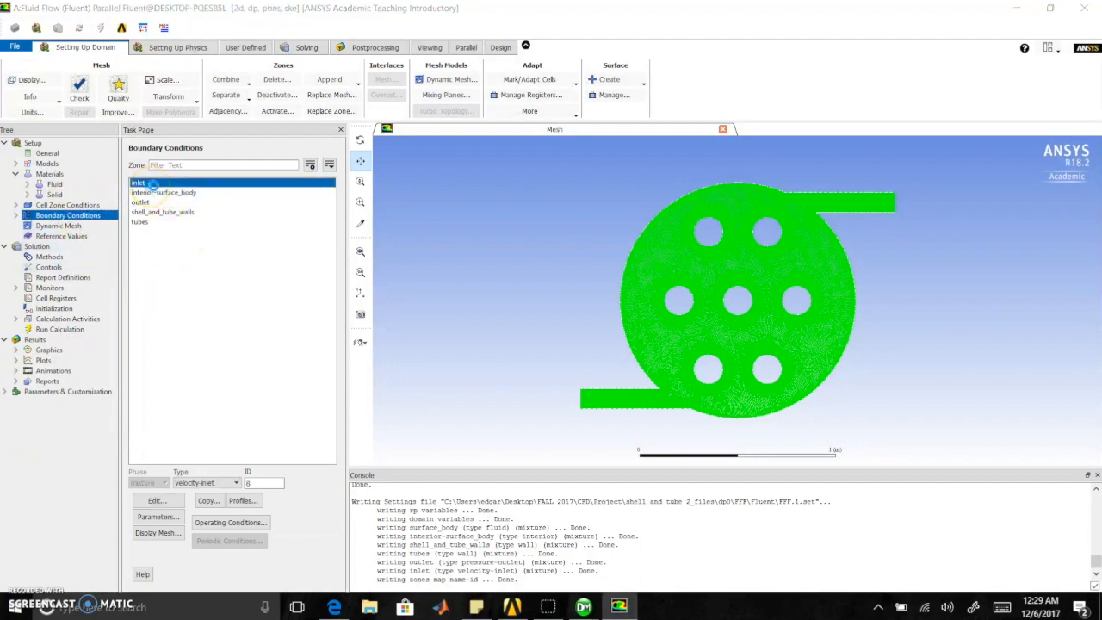
drag(224, 299, 235, 228)
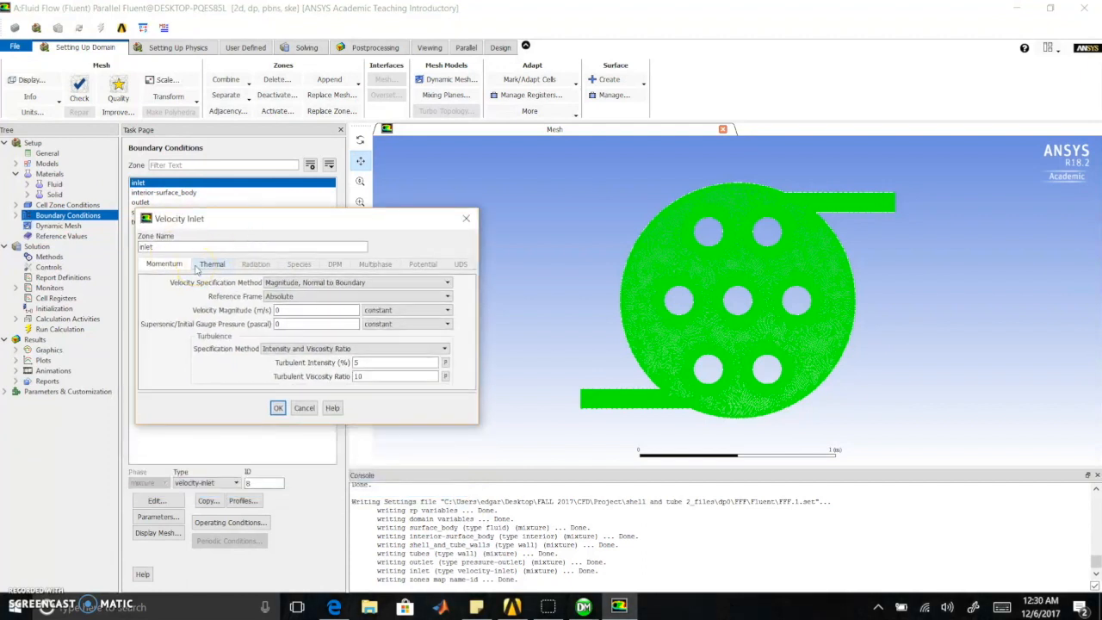
click(294, 312)
click(216, 266)
double_click(203, 284)
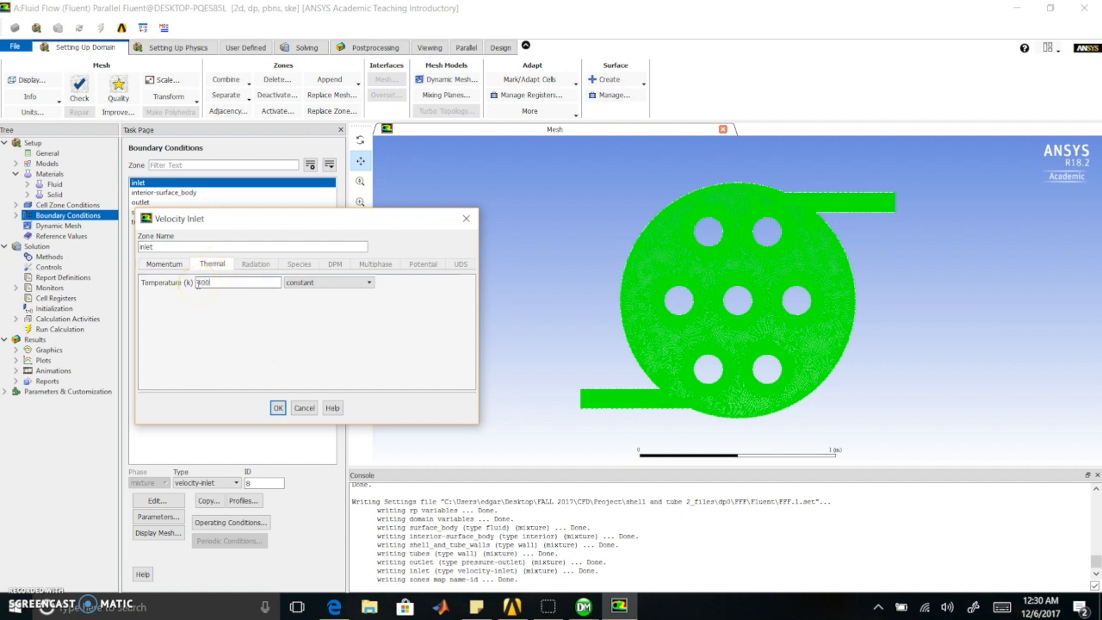
text(400)
click(277, 407)
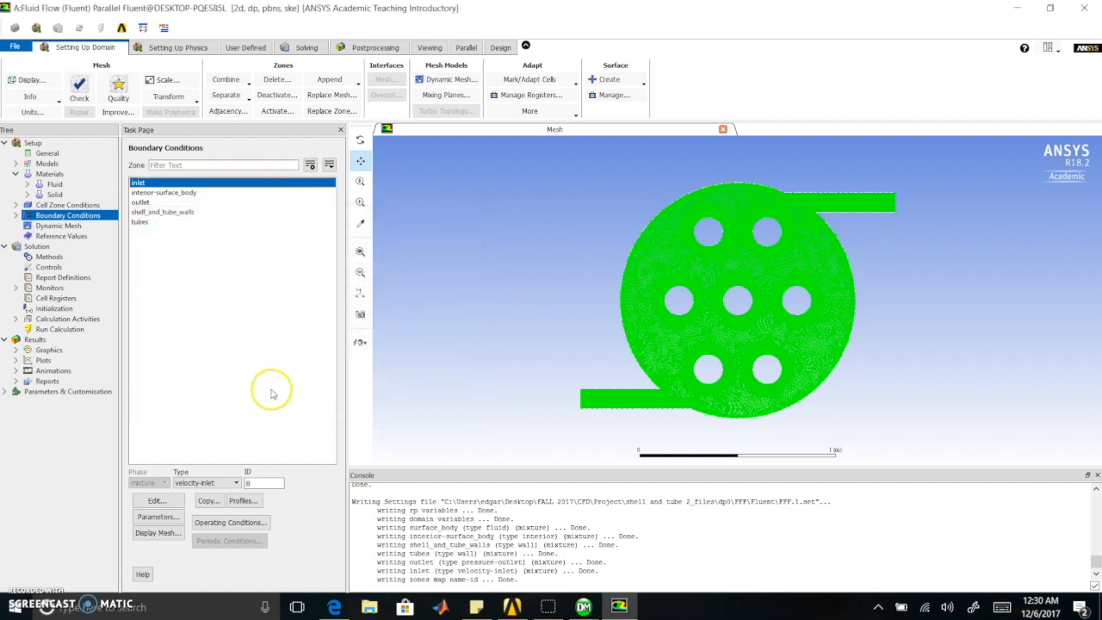
- Set the tubes wall's thermal condition to a constant temperature of 225 K
click(147, 211)
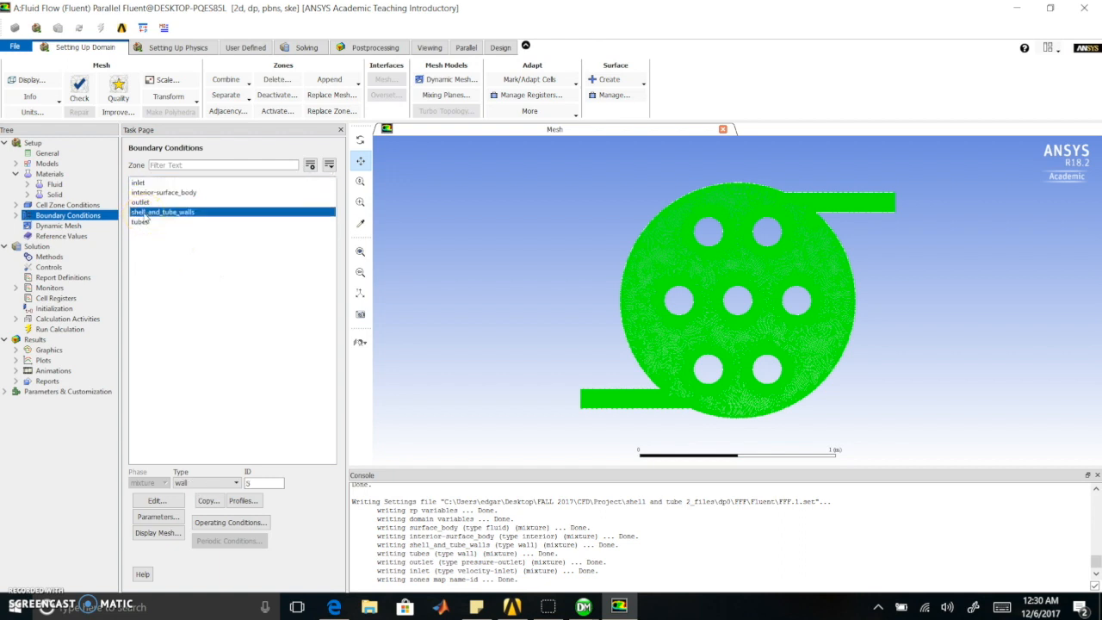
click(141, 222)
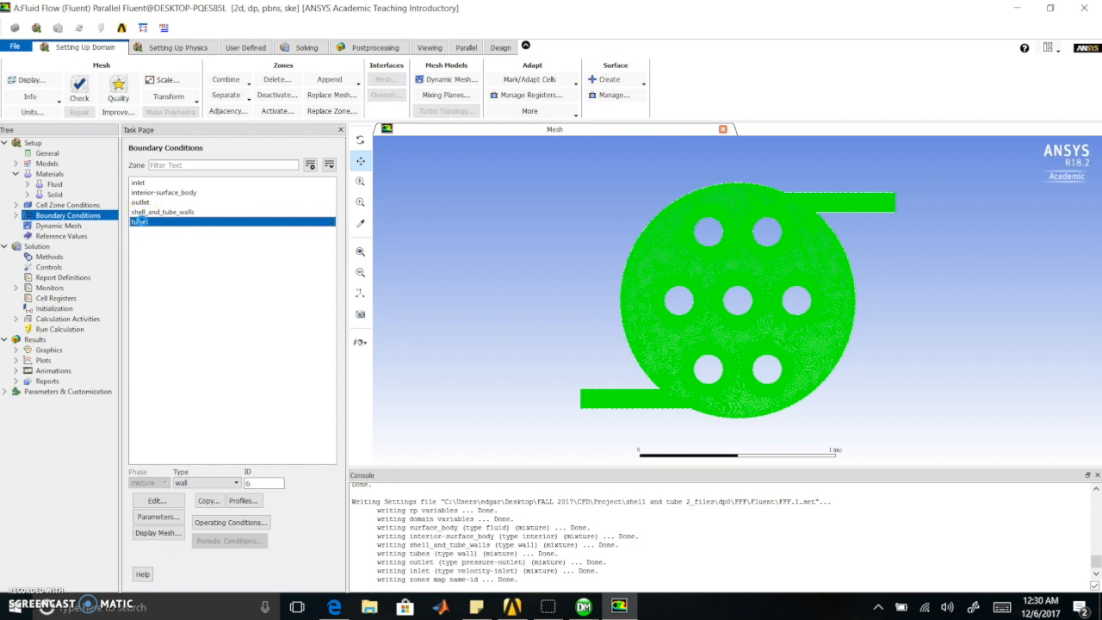
double_click(139, 222)
click(220, 296)
drag(220, 295, 208, 197)
click(207, 231)
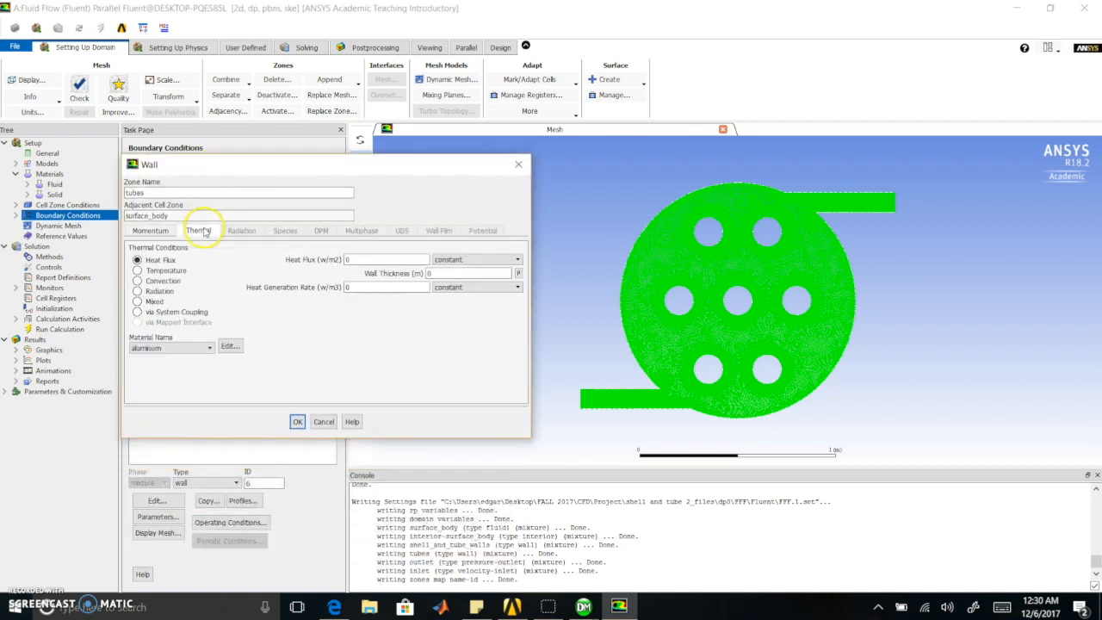
click(137, 270)
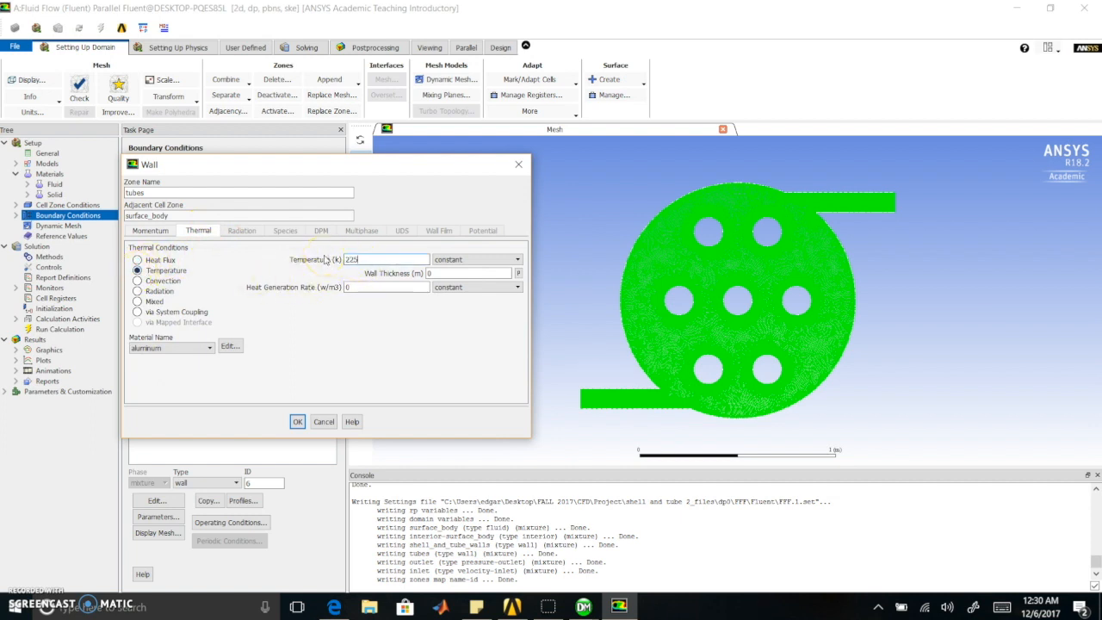
click(297, 421)
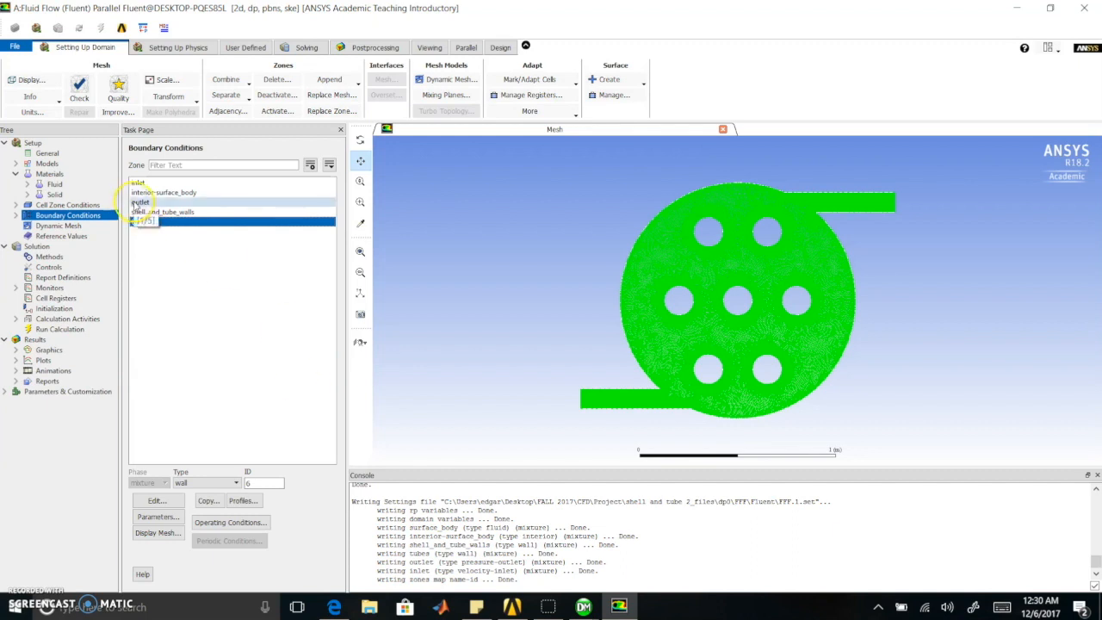
- Set the solution methods to Second Order Upwind for turbulent kinetic energy and dissipation rate, and Standard for pressure
click(49, 258)
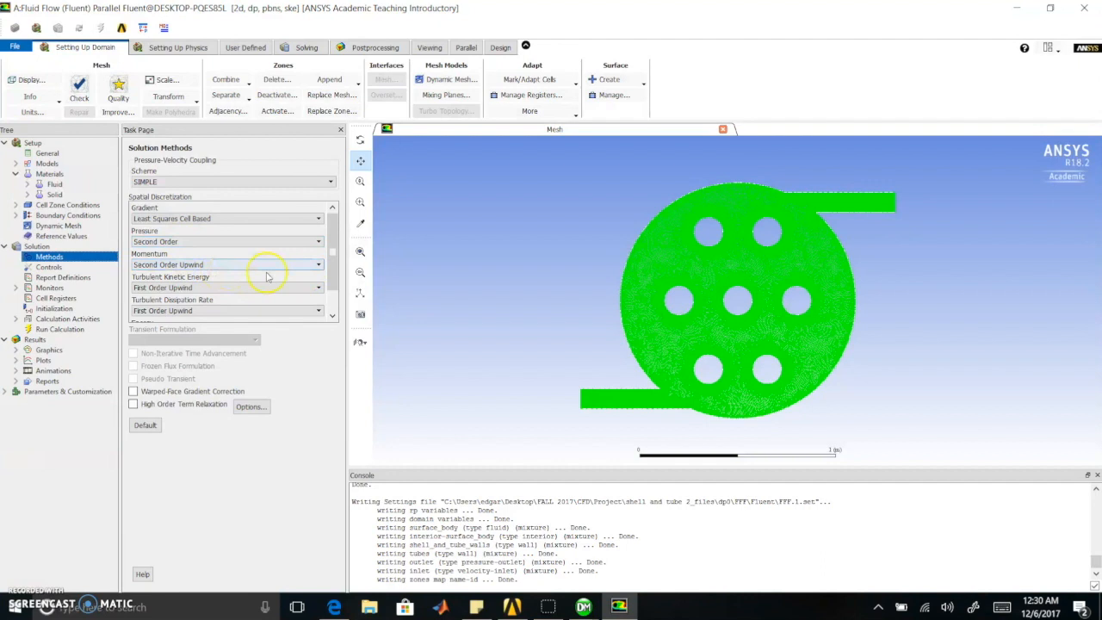
click(315, 287)
click(303, 307)
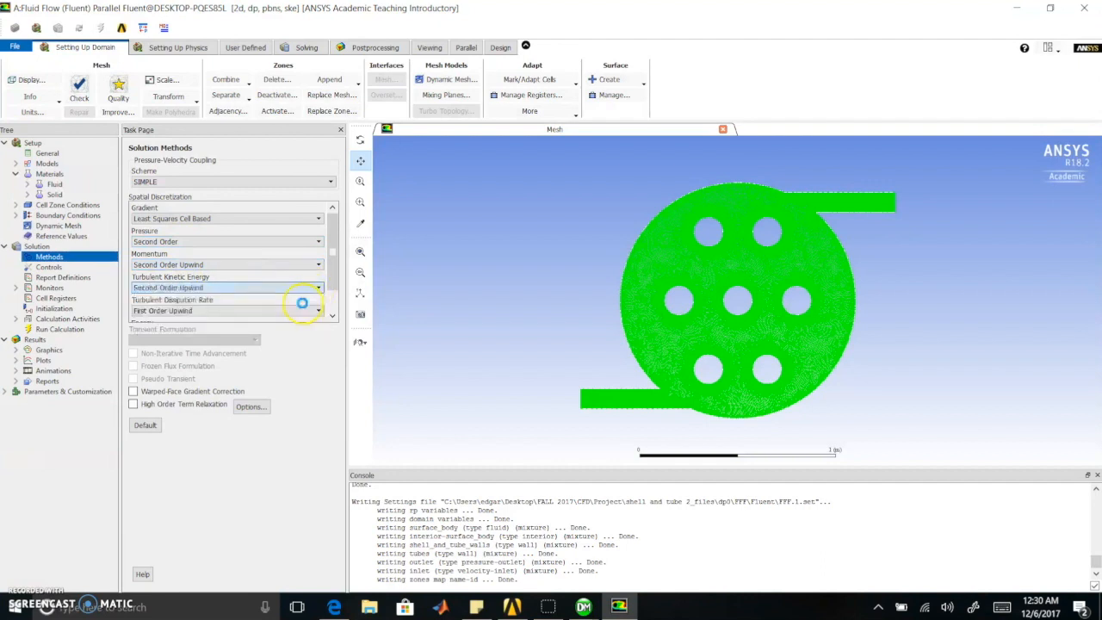
click(314, 311)
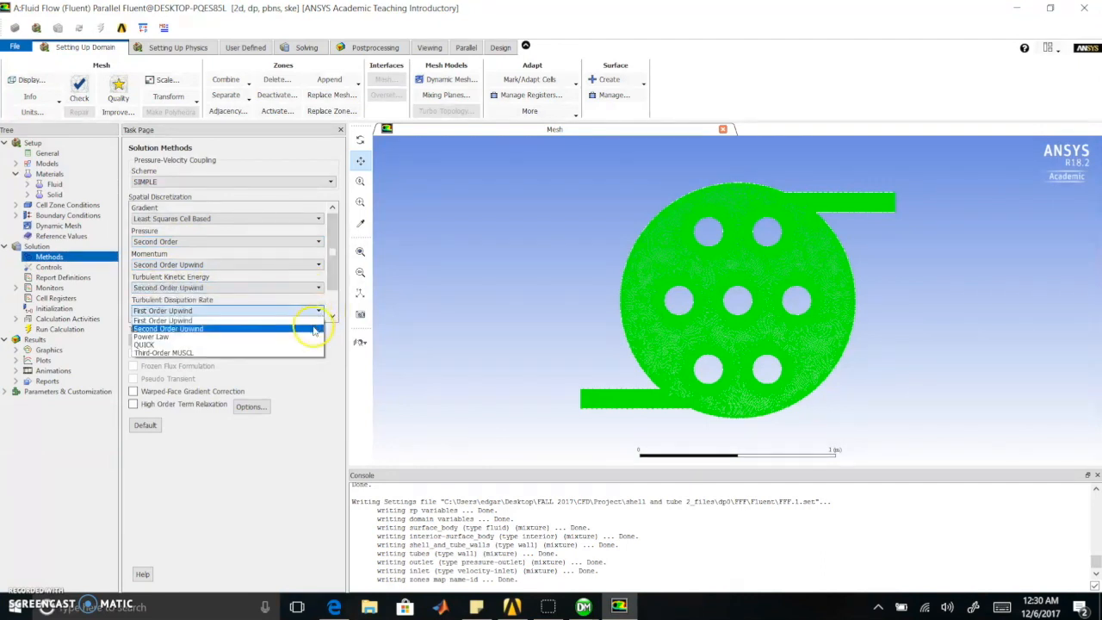
click(315, 329)
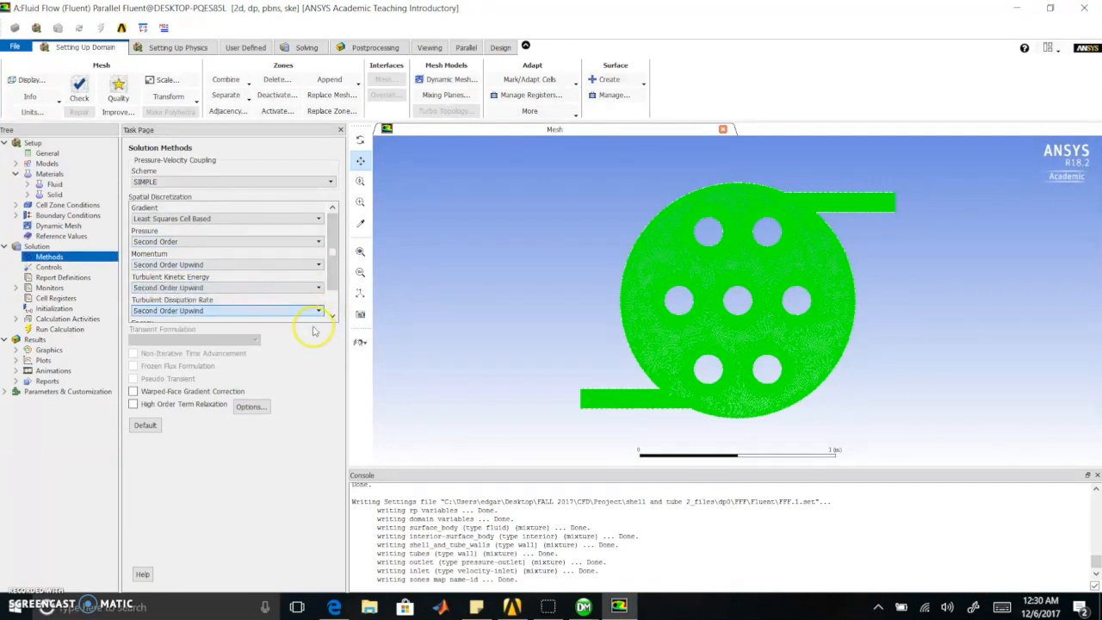
click(318, 241)
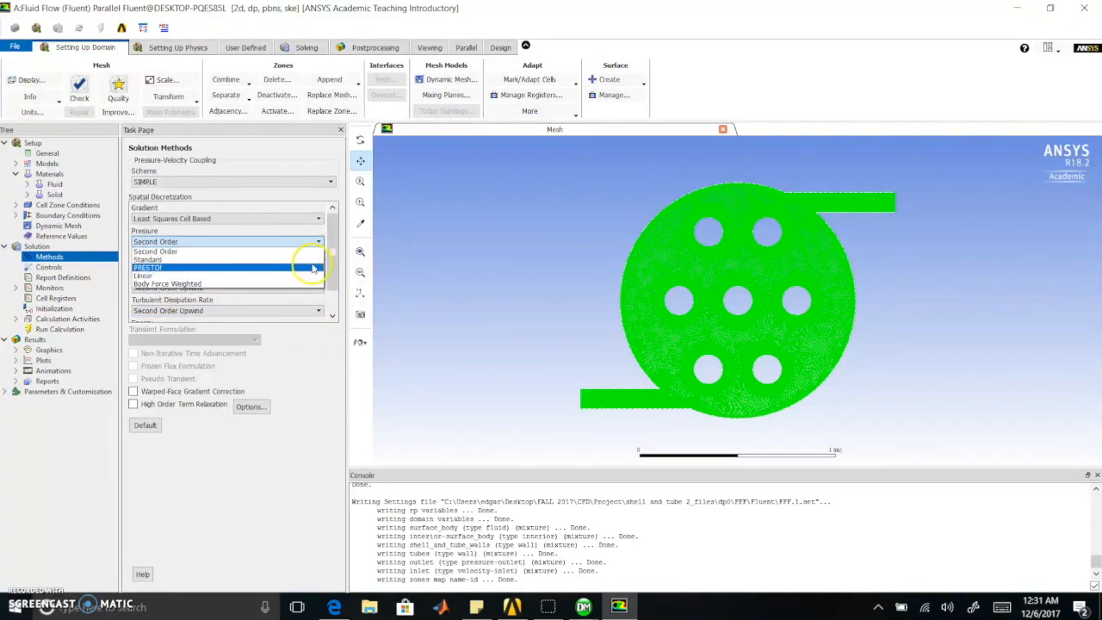
click(311, 259)
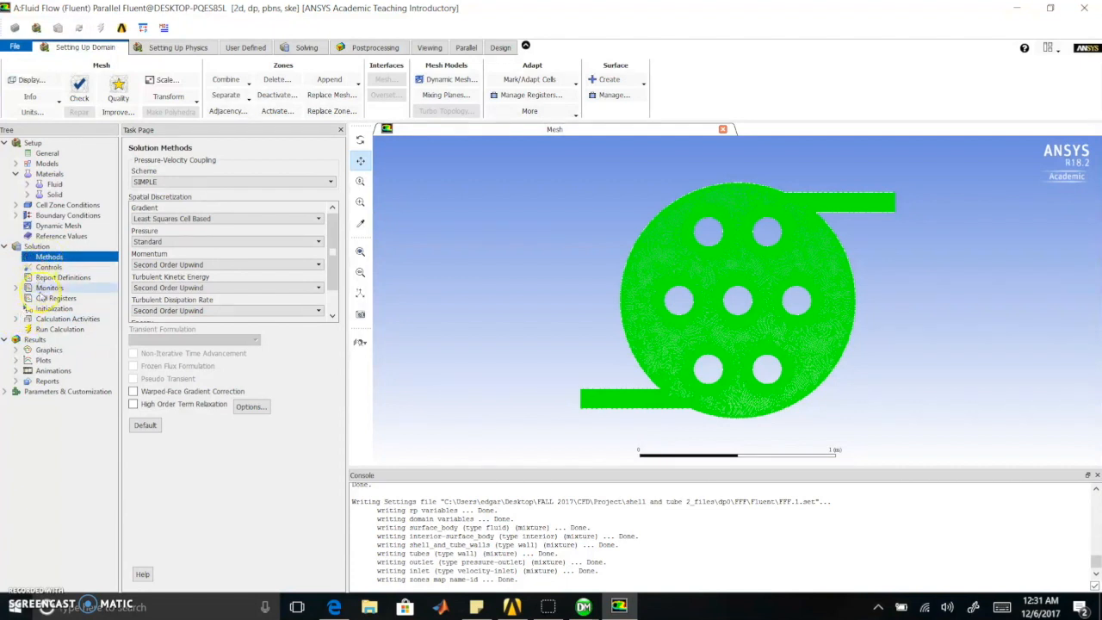
- Initialize the solution with Standard Initialization, computing the initial values from the inlet
click(51, 308)
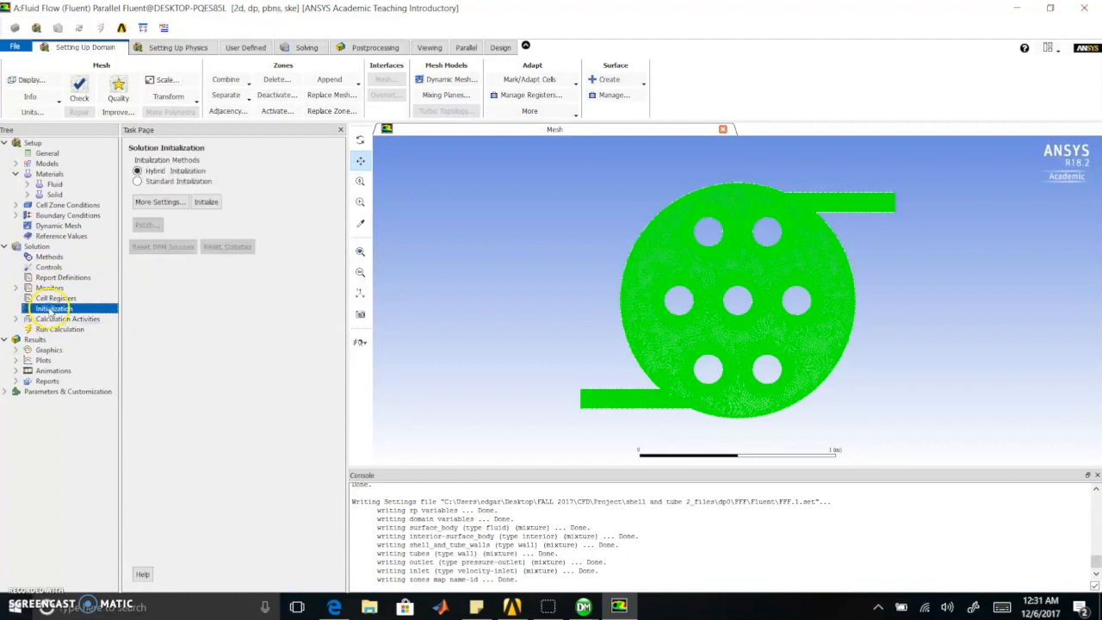
click(137, 182)
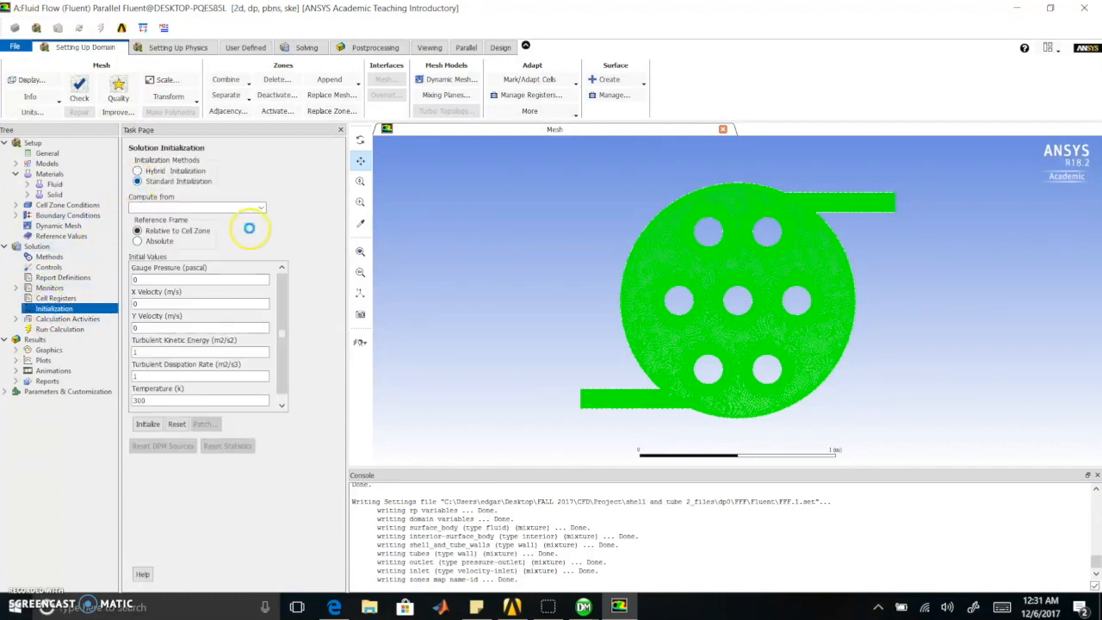
click(258, 208)
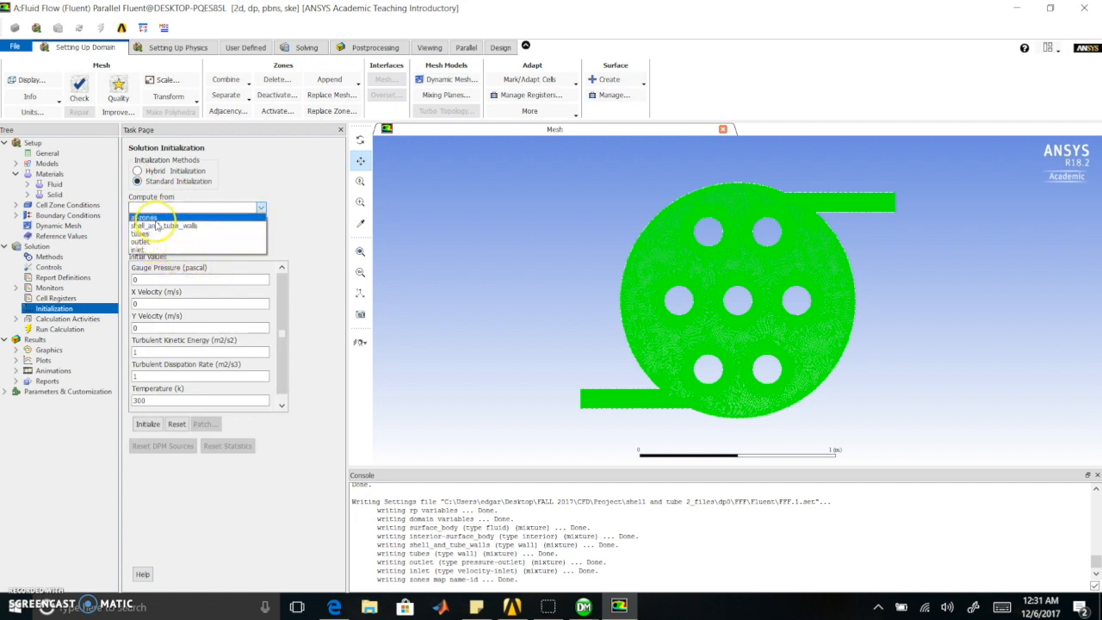
click(142, 248)
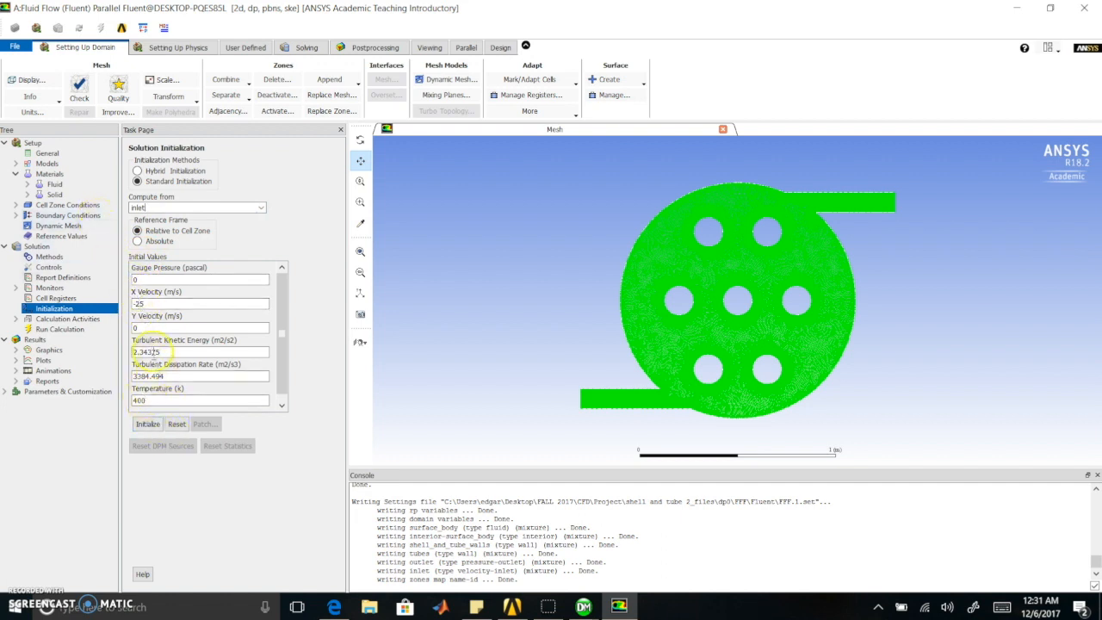
click(147, 423)
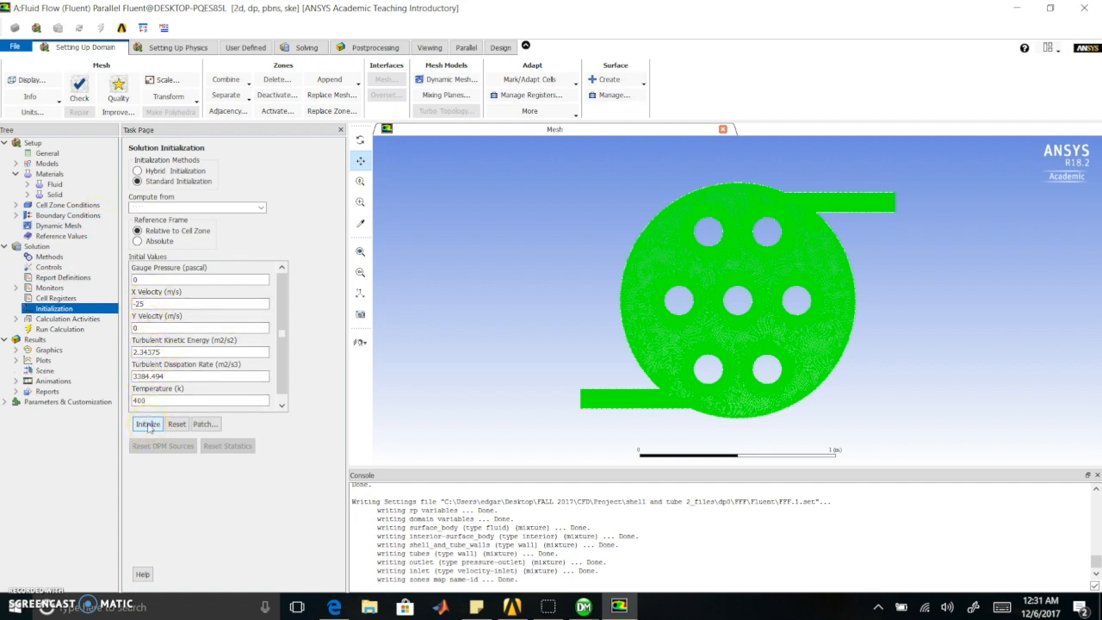
click(412, 538)
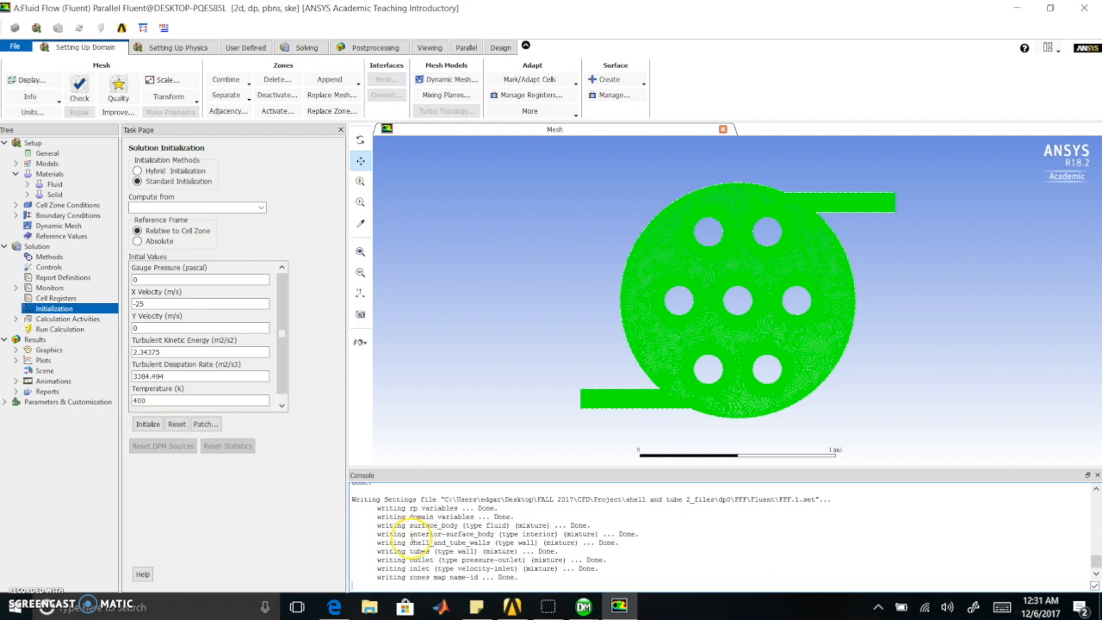
- Begin a new solution animation definition under the calculation activities and create a contour object for it
click(16, 320)
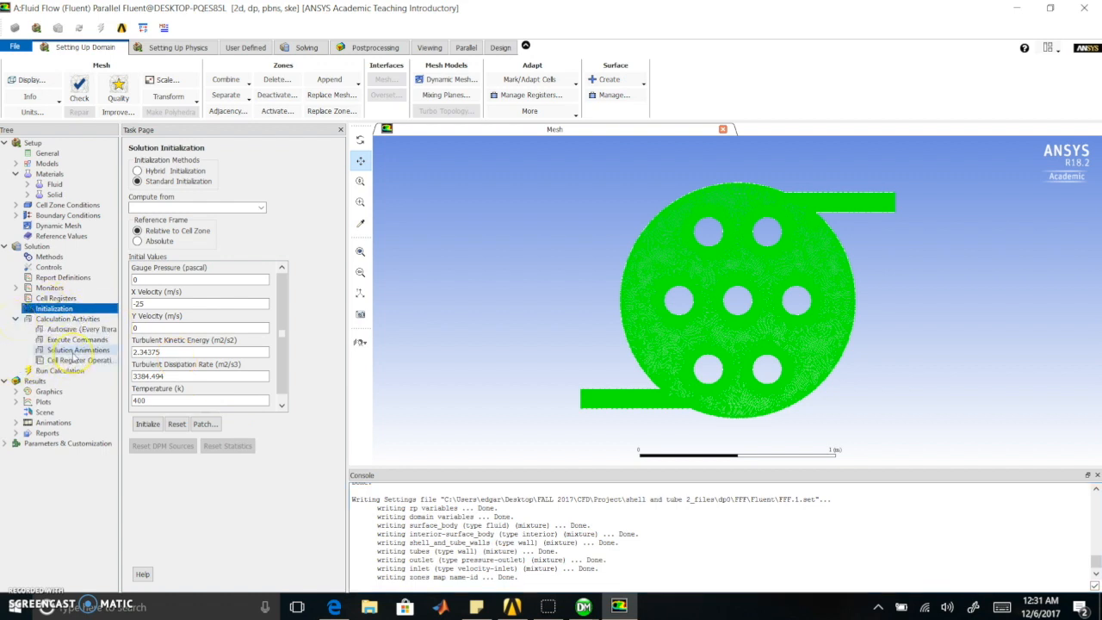
click(75, 351)
double_click(76, 351)
drag(253, 292, 270, 163)
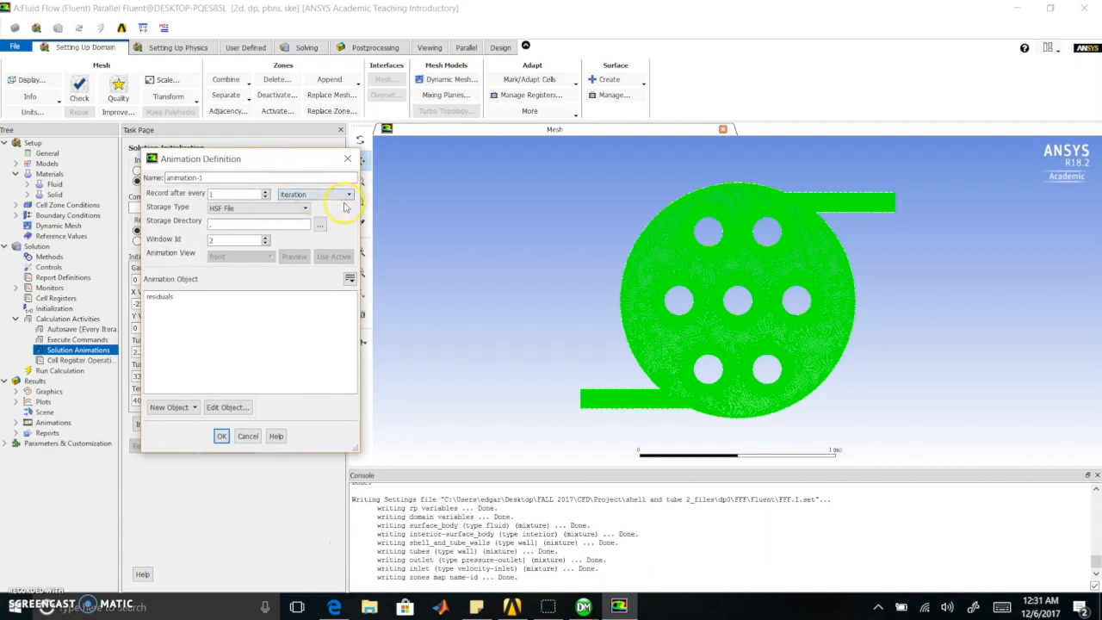
click(186, 412)
click(196, 437)
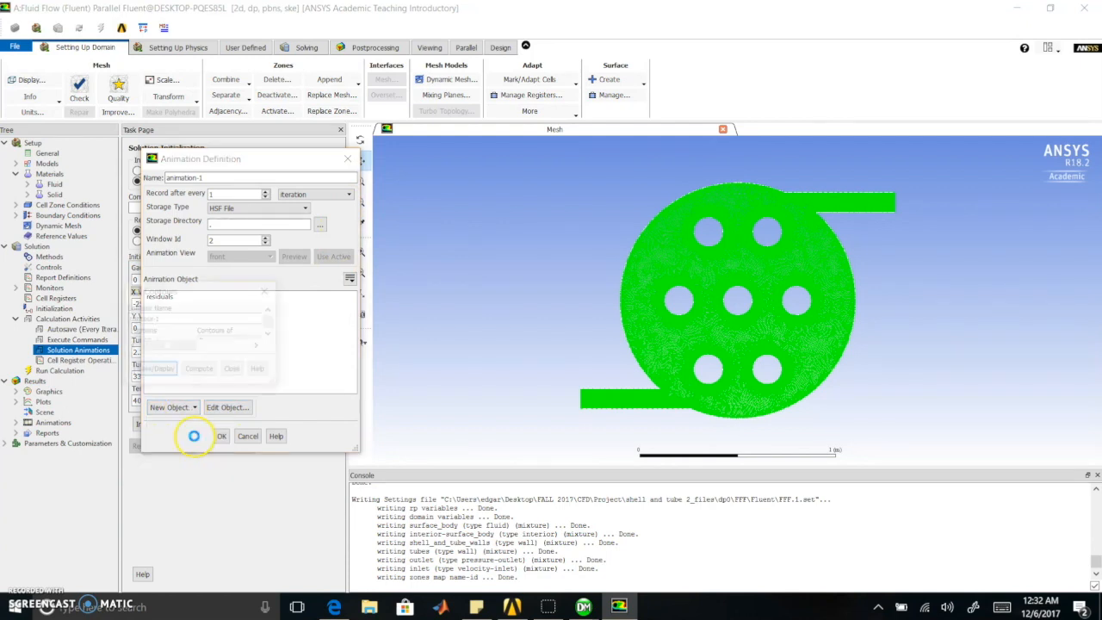
- Define the contour as a filled velocity magnitude plot, save and display it, and assign it as the first animation's object
click(389, 342)
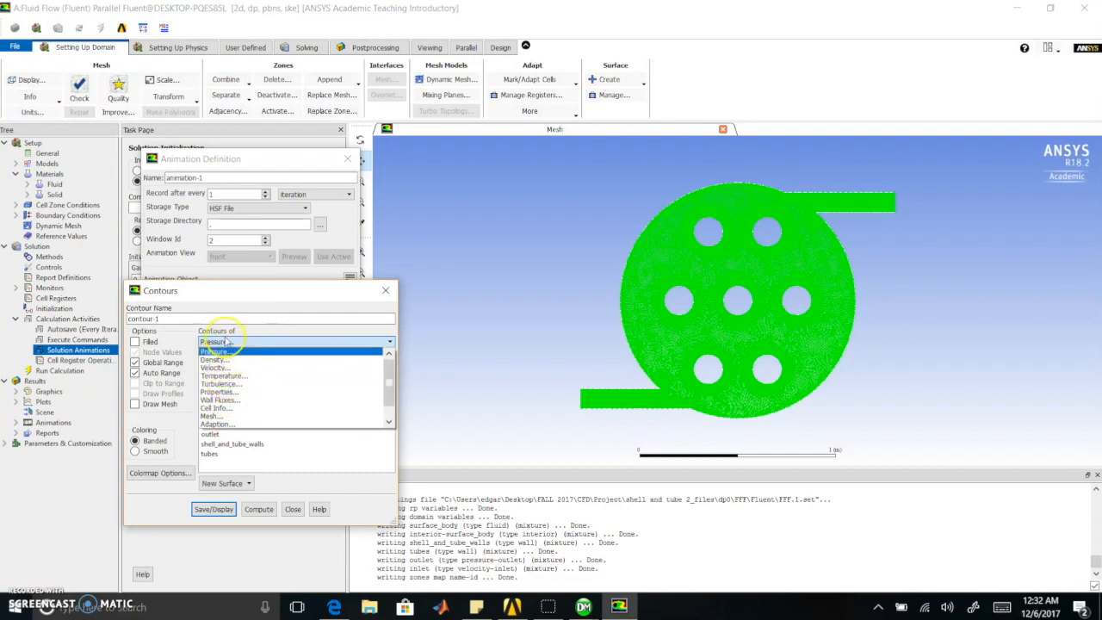
click(224, 369)
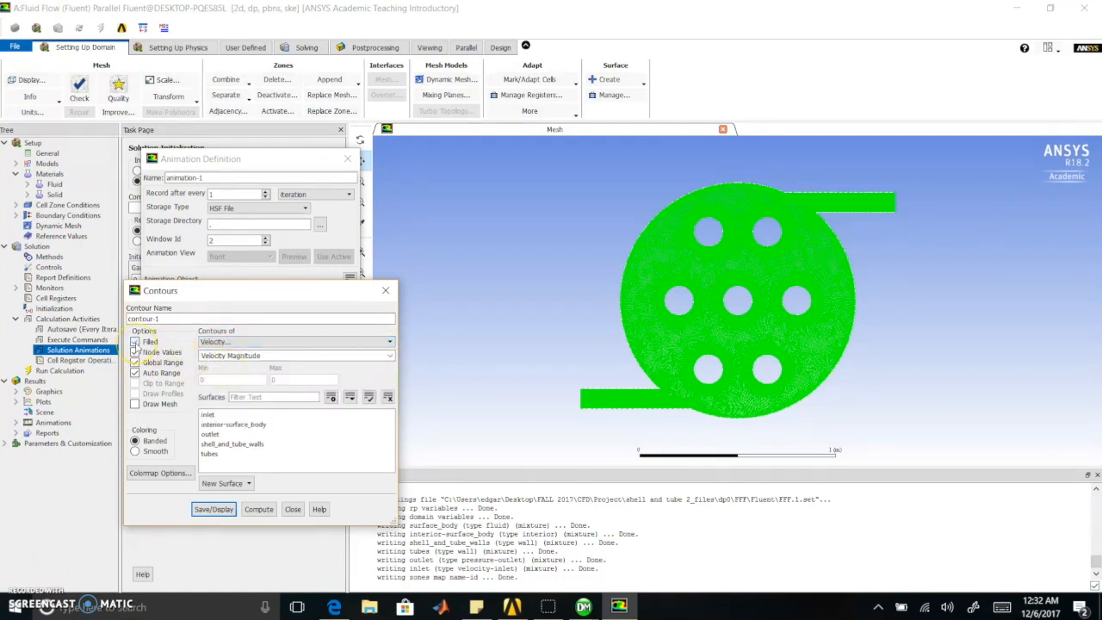
click(222, 509)
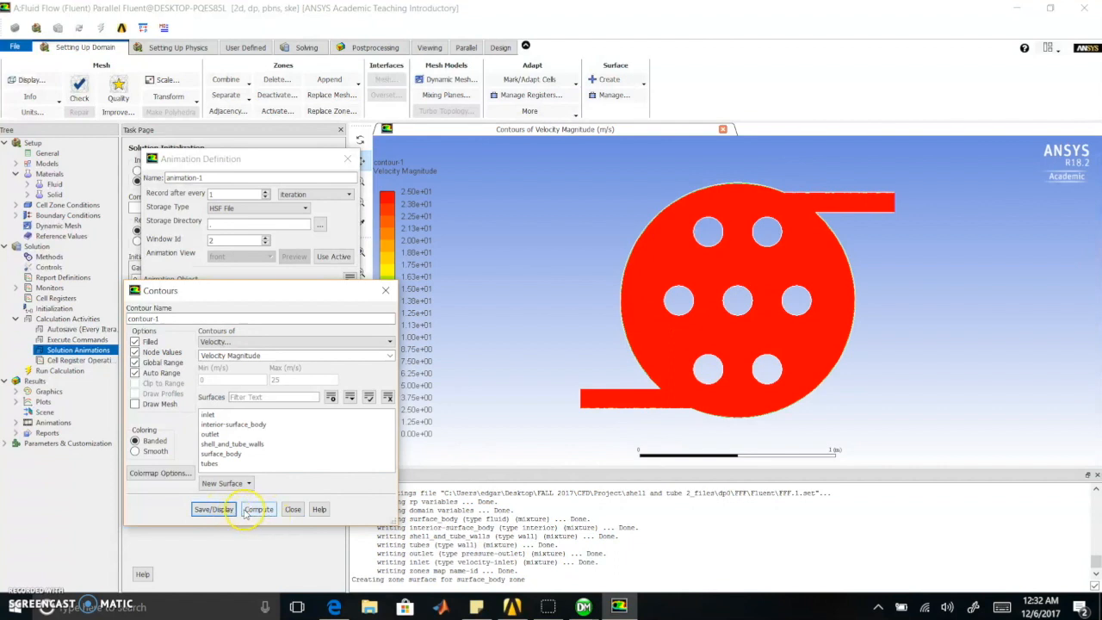
click(293, 508)
click(177, 307)
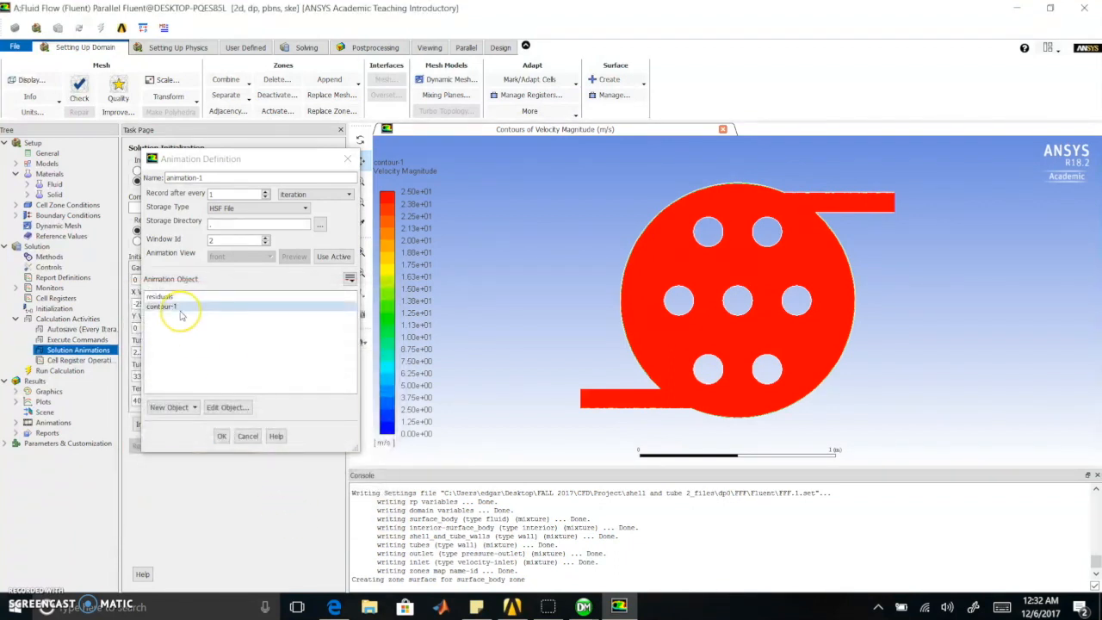
click(221, 436)
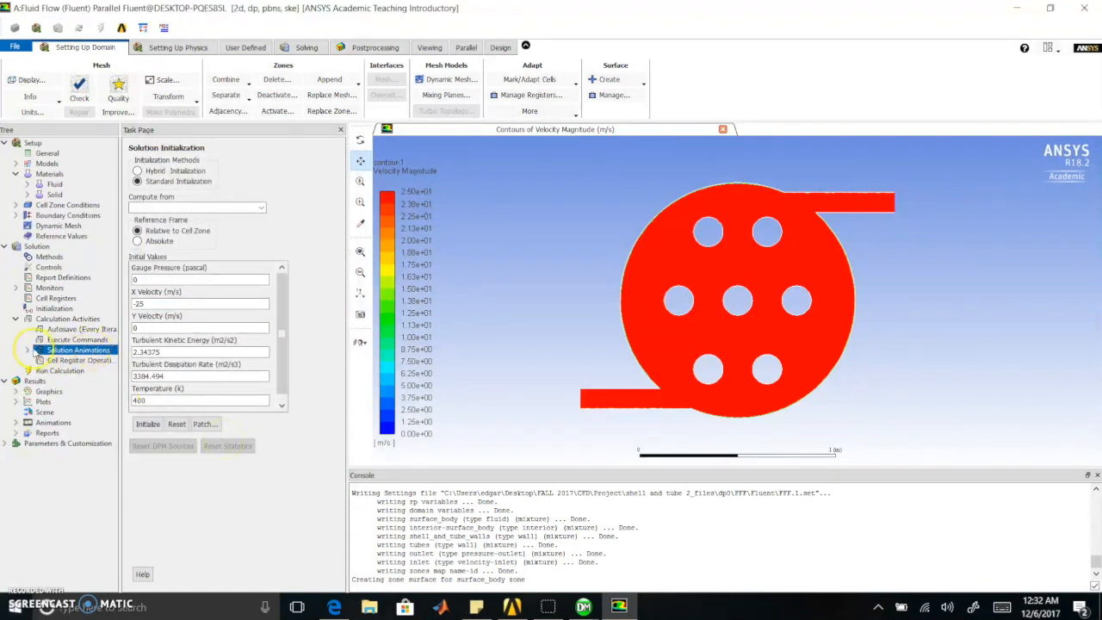
click(29, 351)
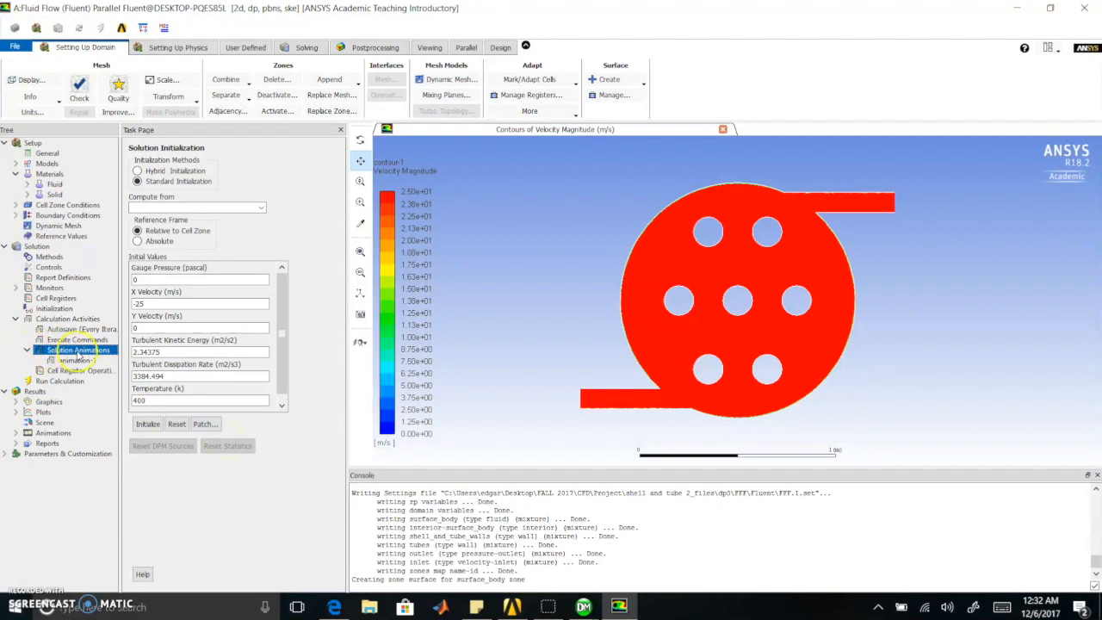
- Define a second solution animation that uses a new filled contour of static temperature as its animation object
double_click(77, 350)
click(168, 179)
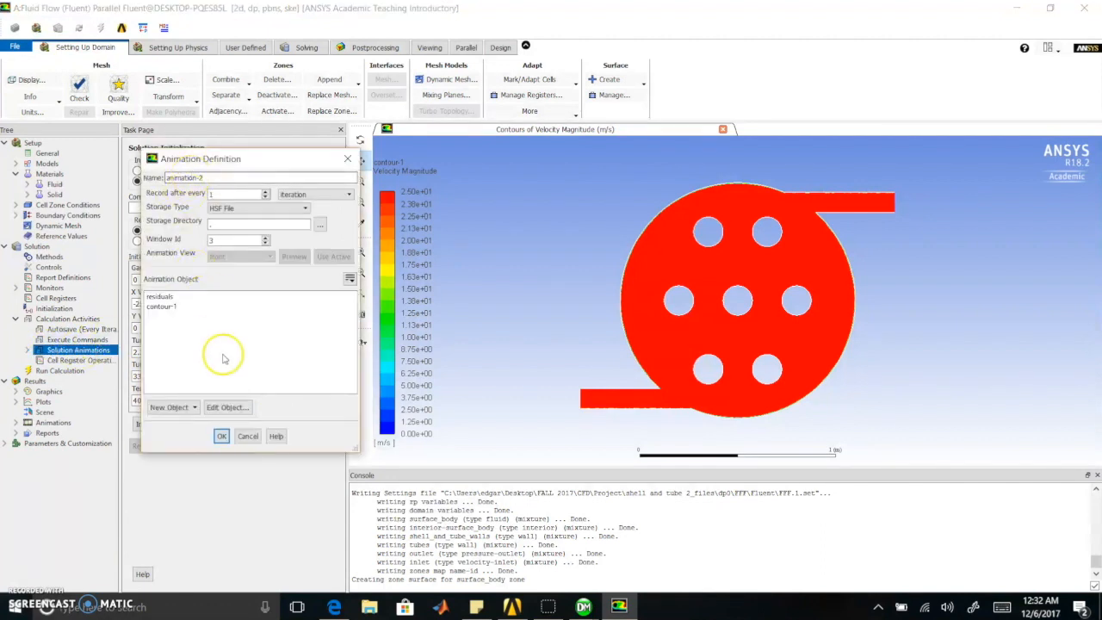
click(172, 407)
click(183, 437)
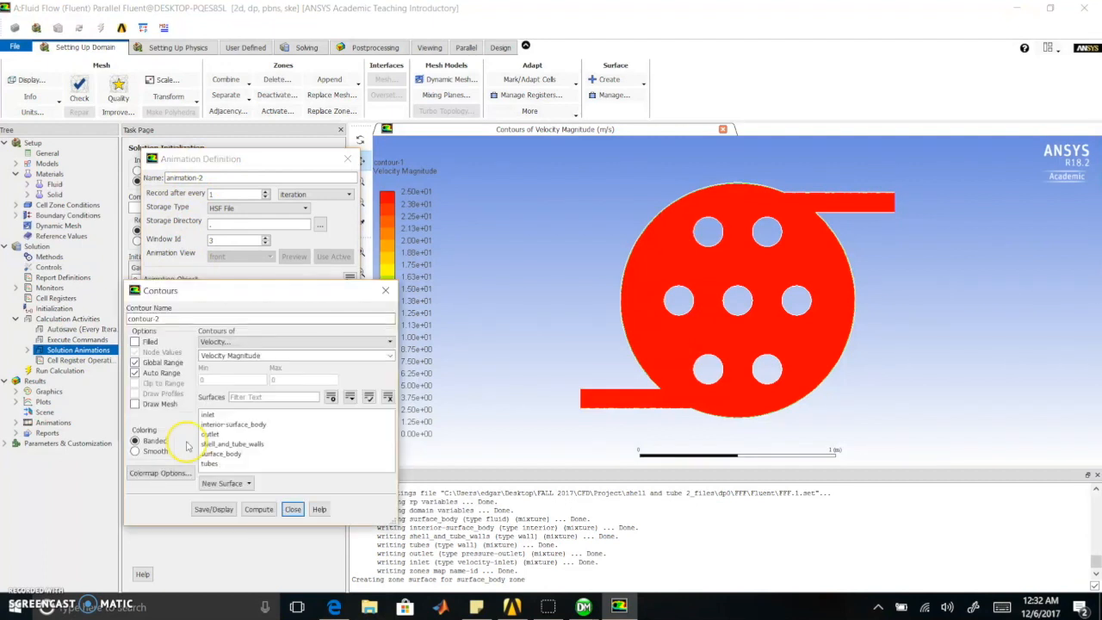
click(388, 343)
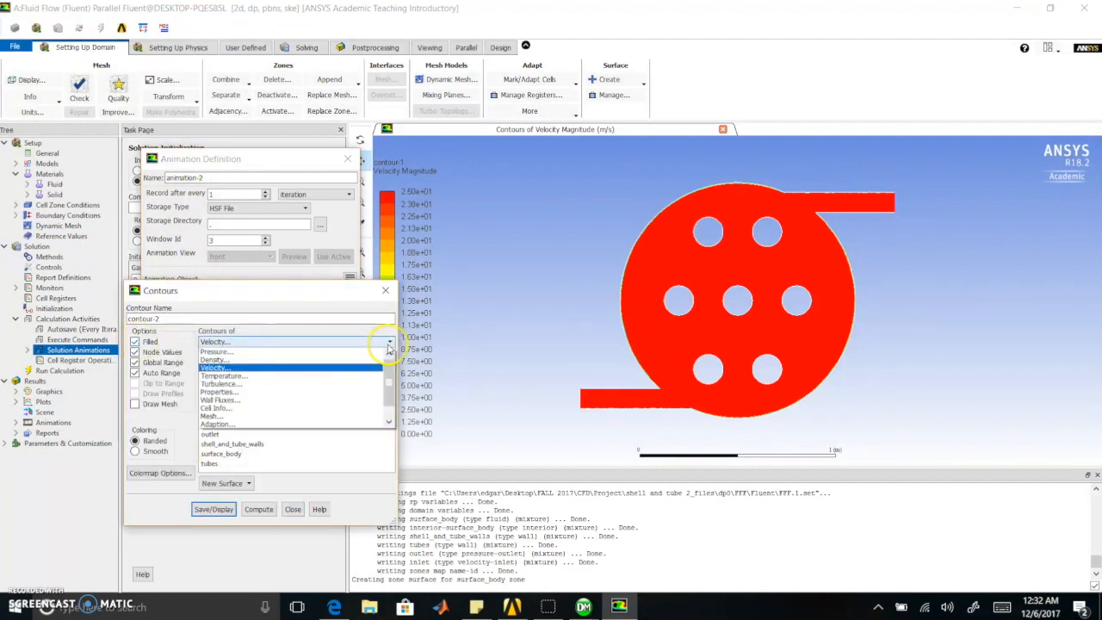
click(226, 376)
click(222, 511)
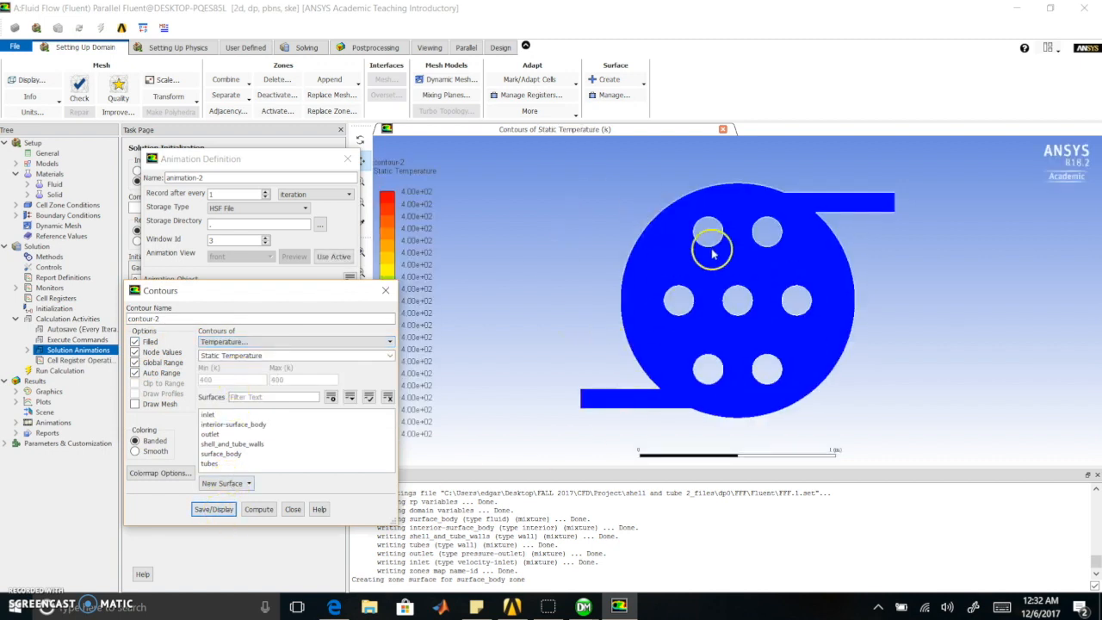
click(288, 510)
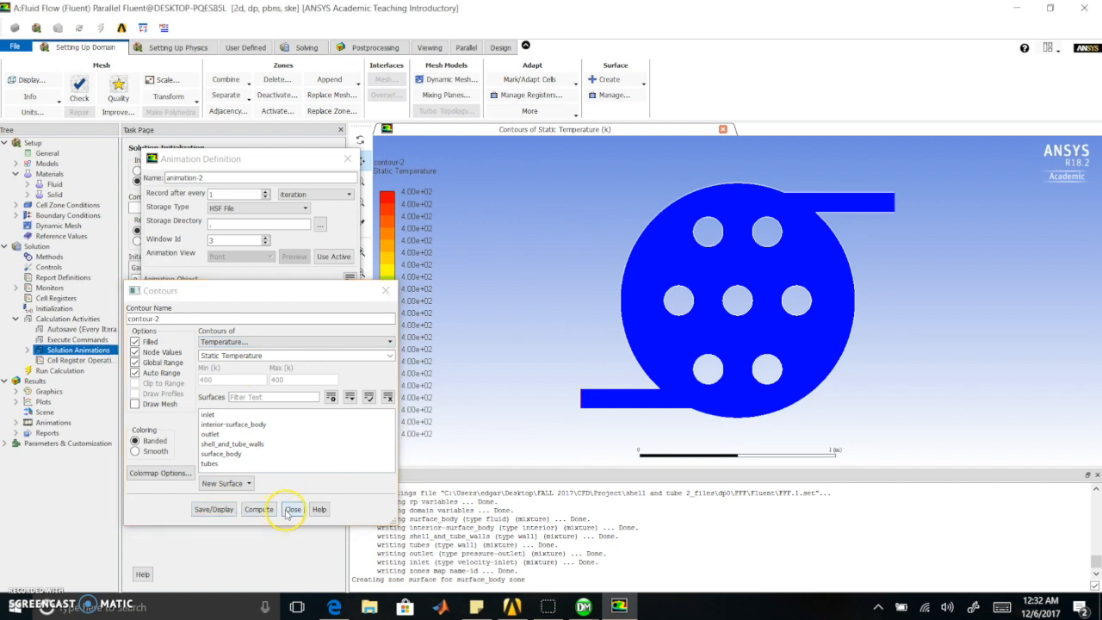
click(163, 316)
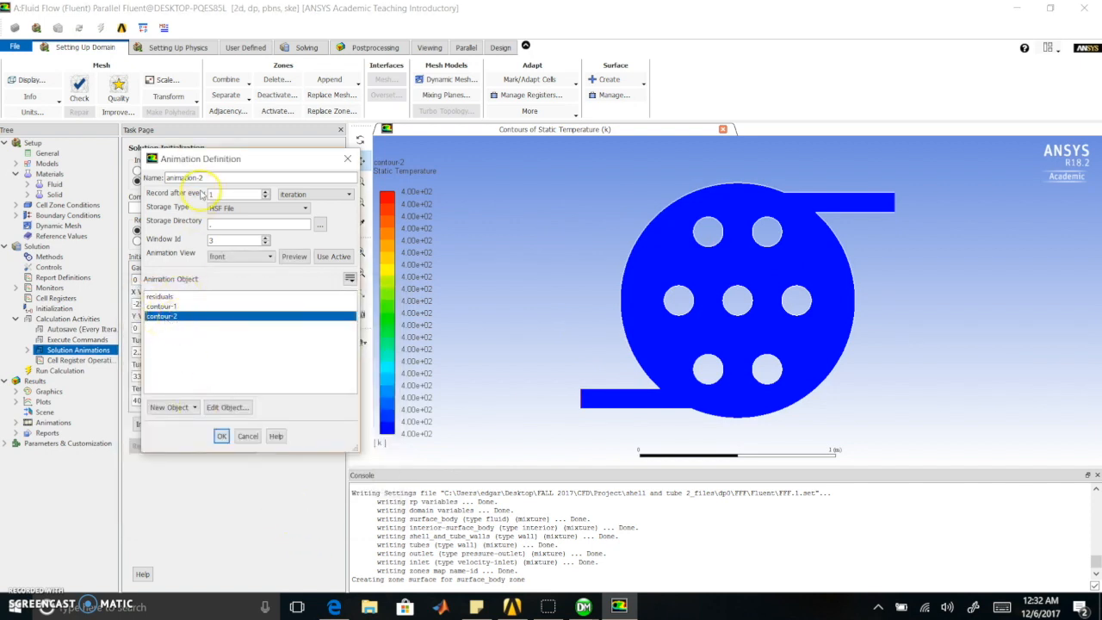
click(221, 436)
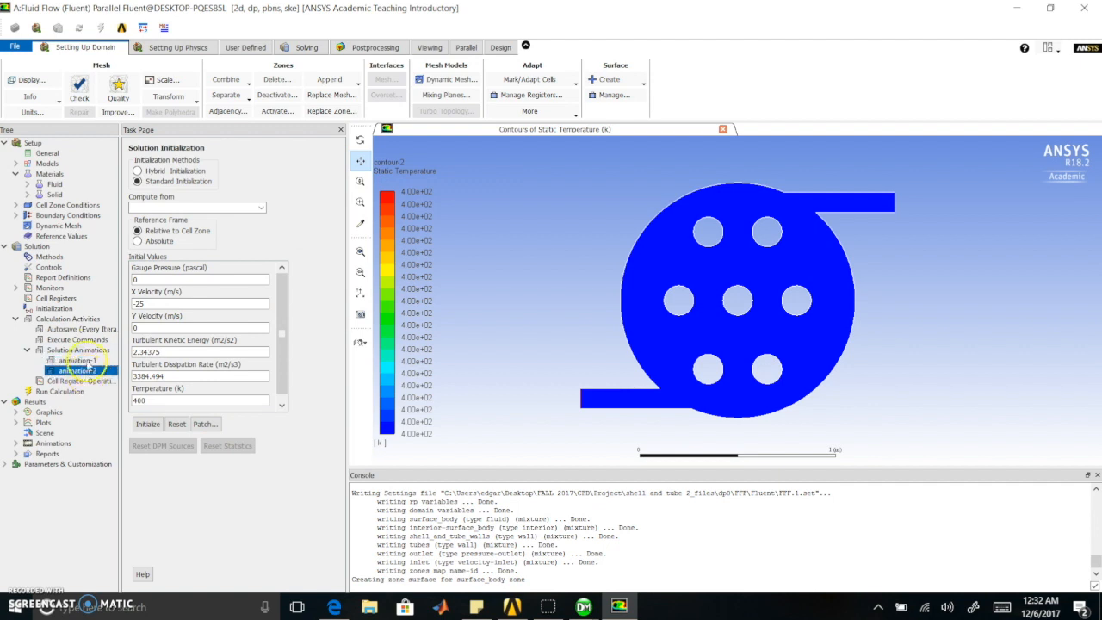
- Begin a third solution animation definition and create a new contour object for it showing static pressure
double_click(79, 350)
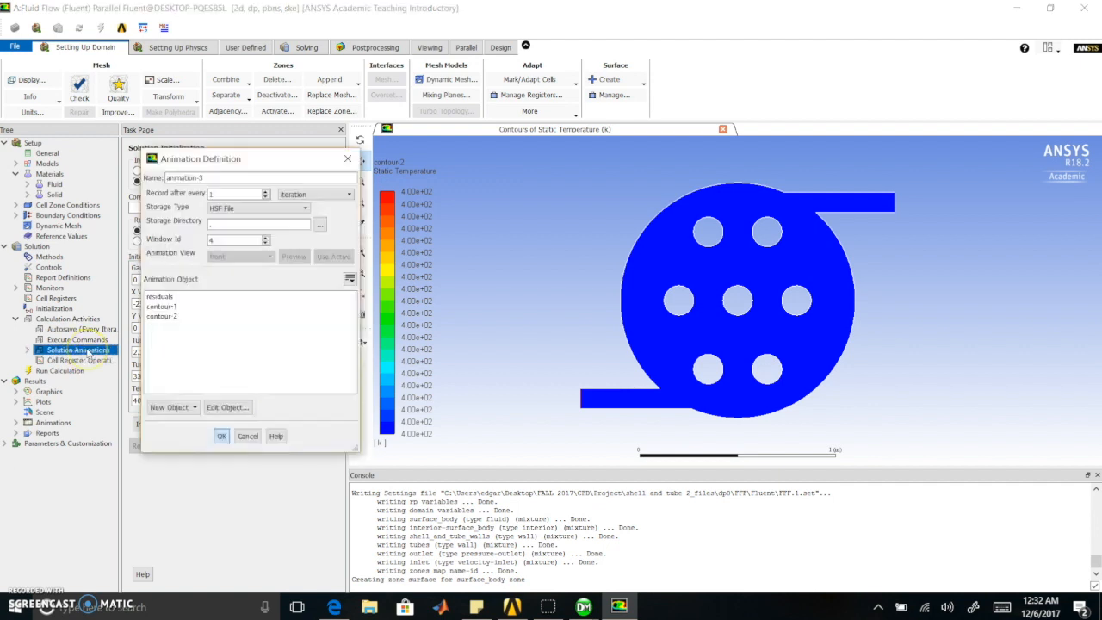
click(190, 409)
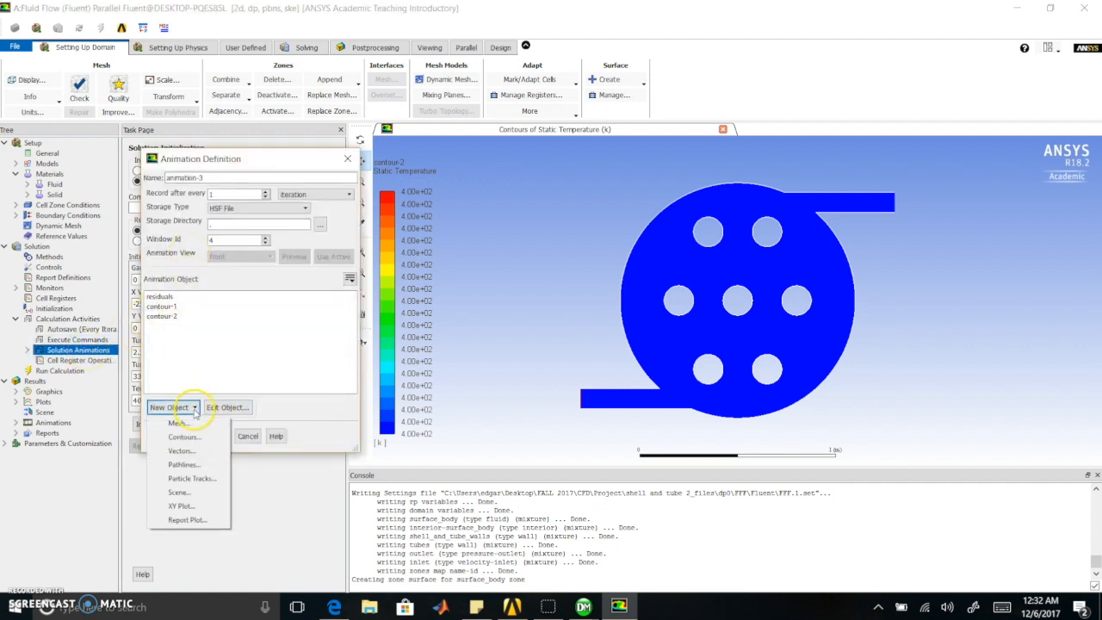
click(204, 438)
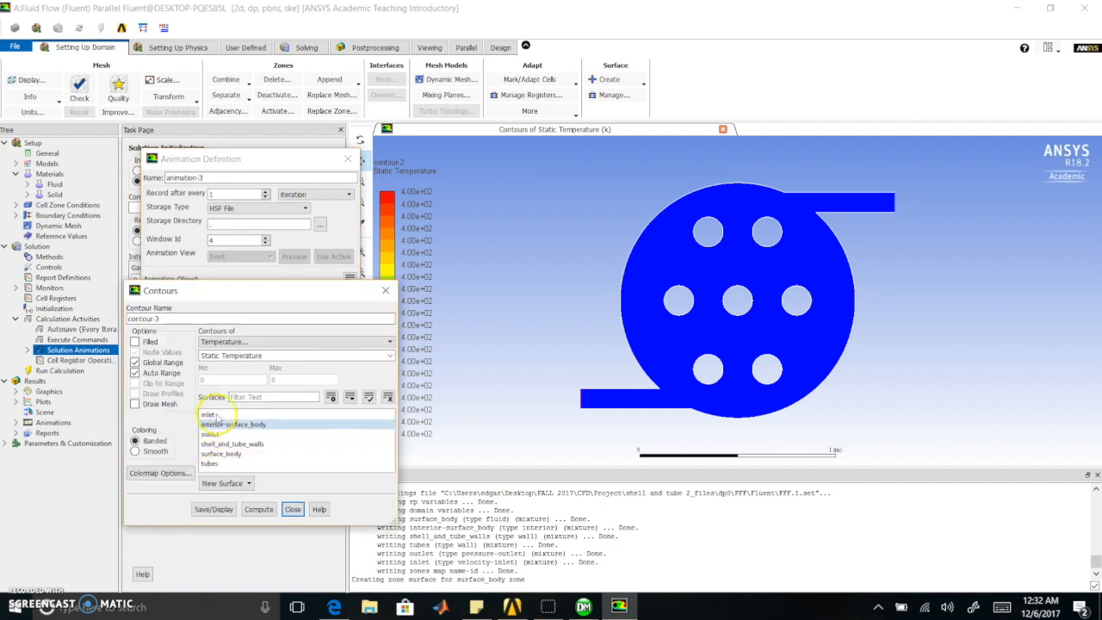
click(389, 344)
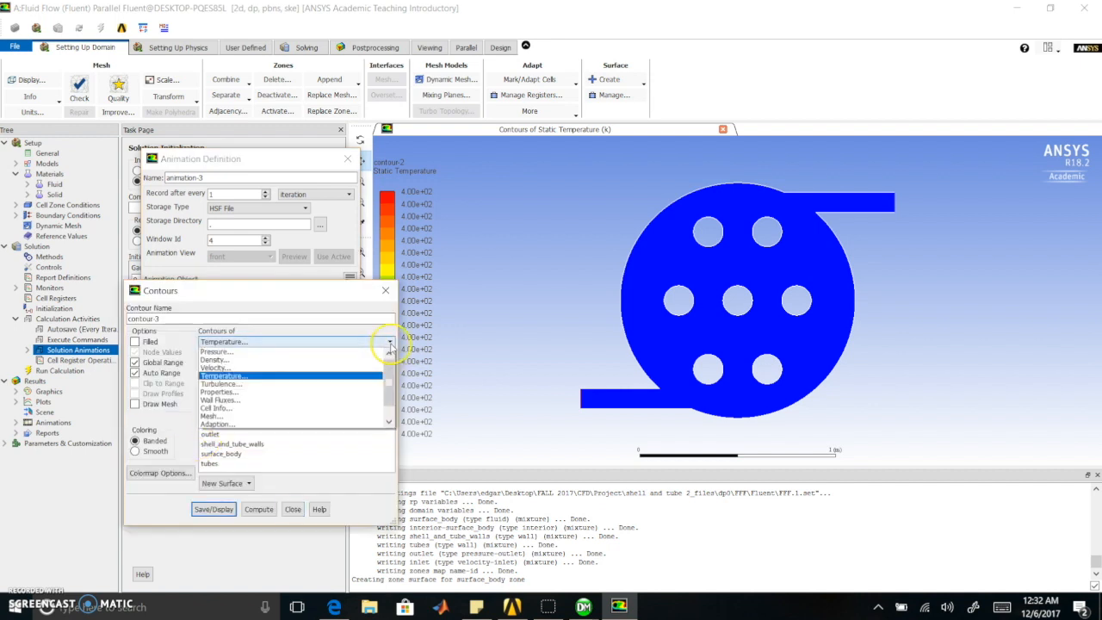
click(241, 353)
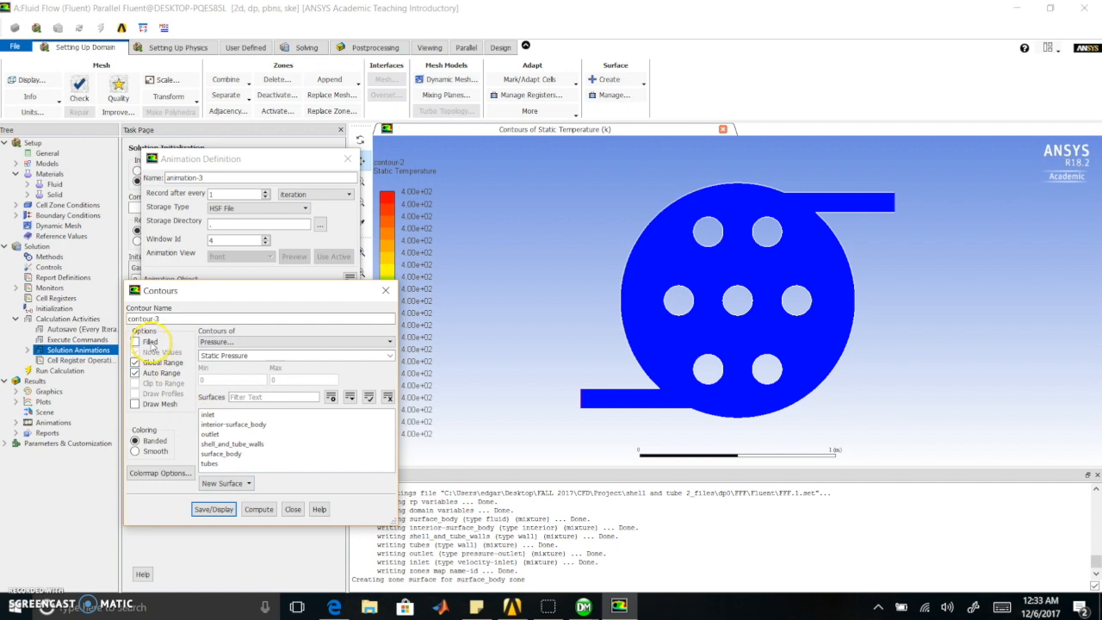
- Save and display the static pressure contour without fill, and assign it as the third animation's object
click(211, 509)
click(212, 510)
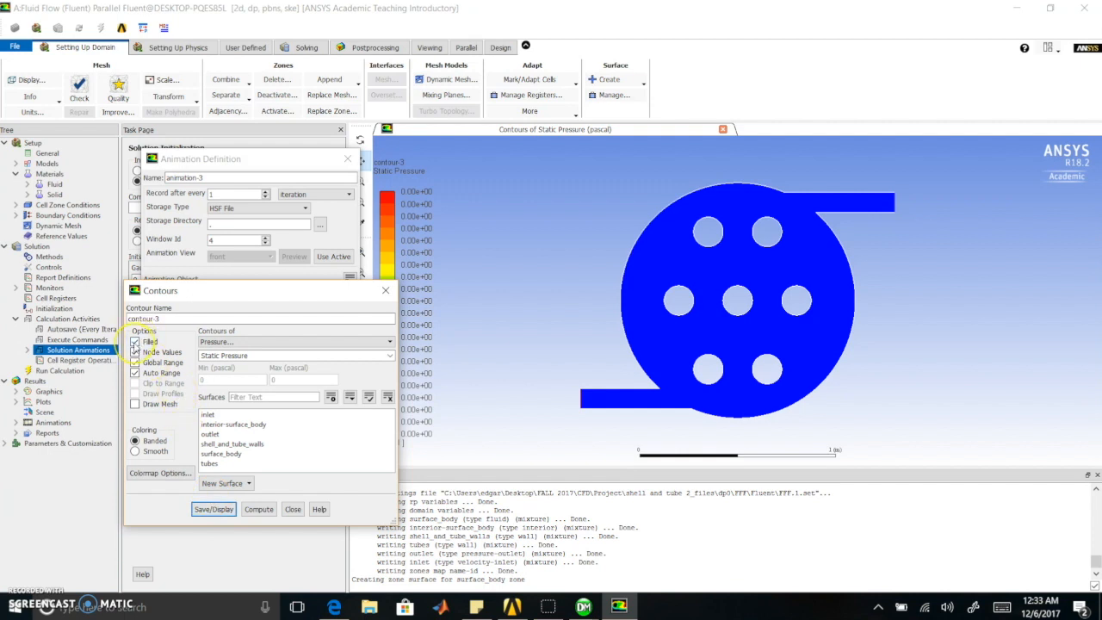
click(208, 508)
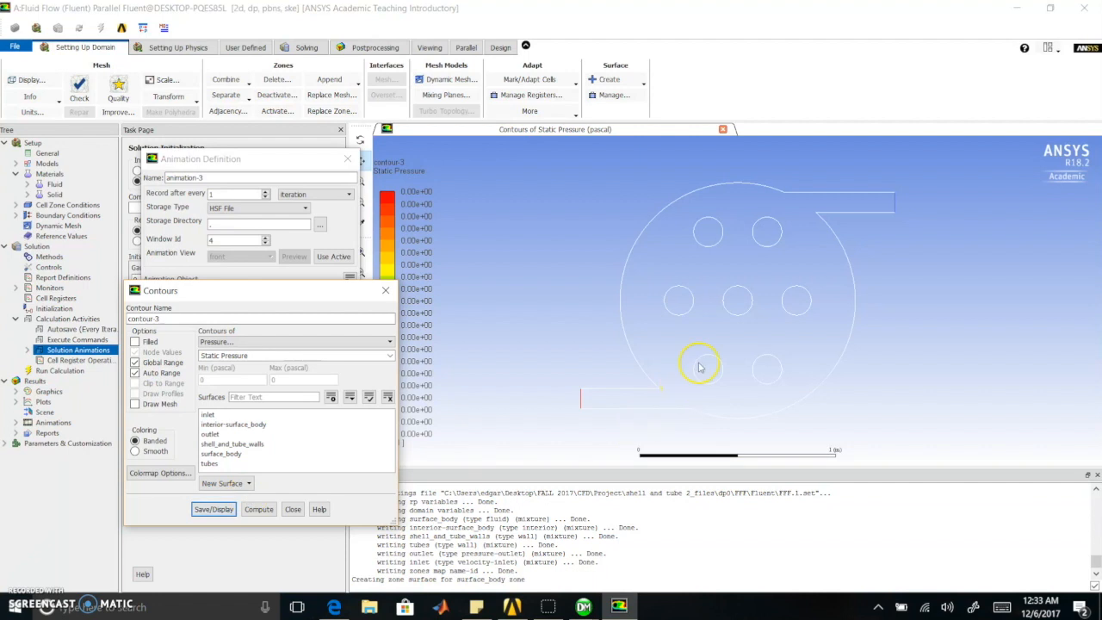
click(293, 508)
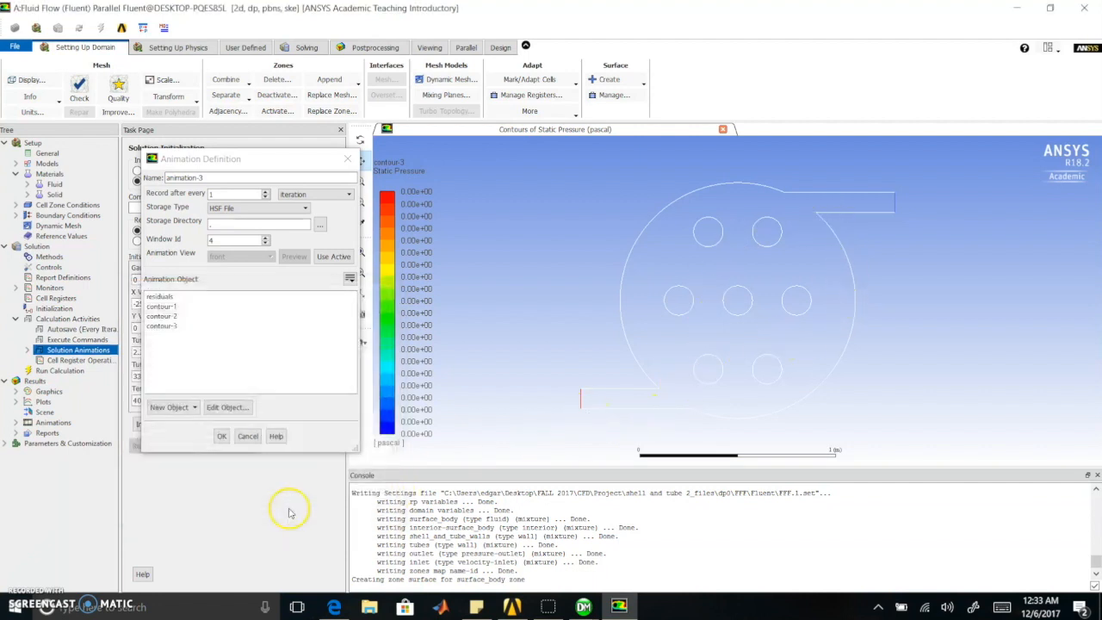
click(164, 326)
click(222, 436)
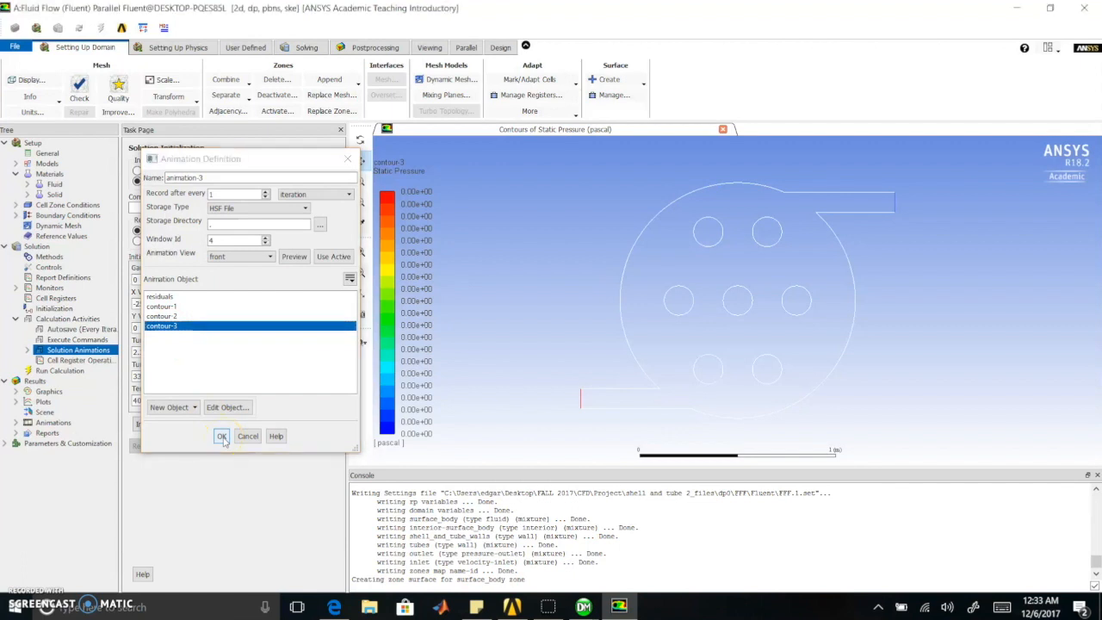
- Set the number of iterations for the calculation to 500
click(58, 371)
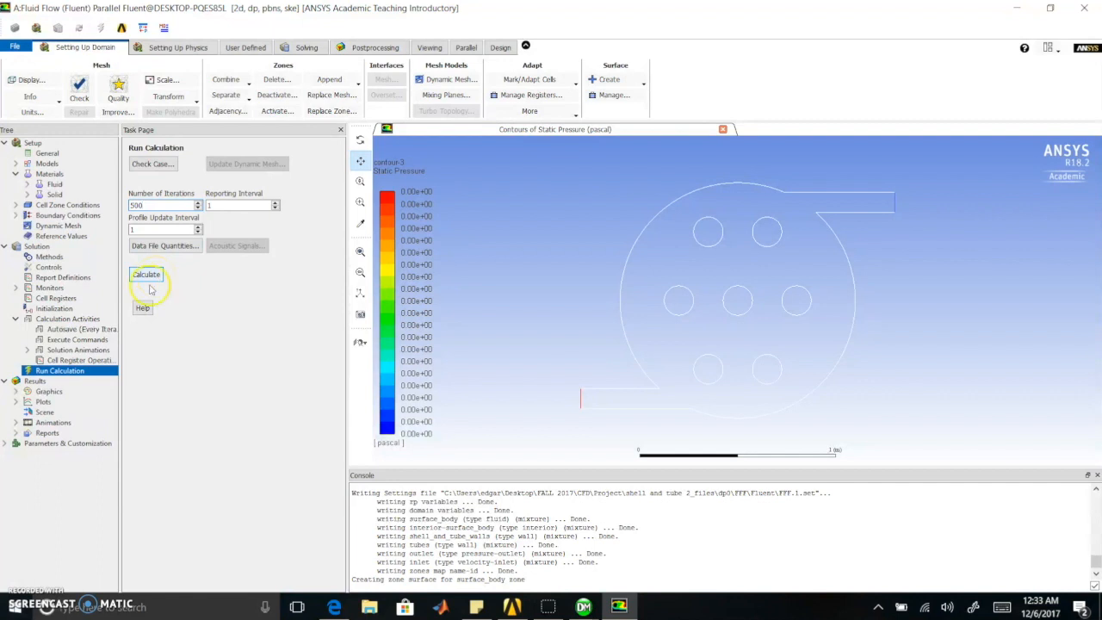
- Reopen the first animation's definition, redisplay its velocity magnitude contour to check it, and accept the definition
click(105, 350)
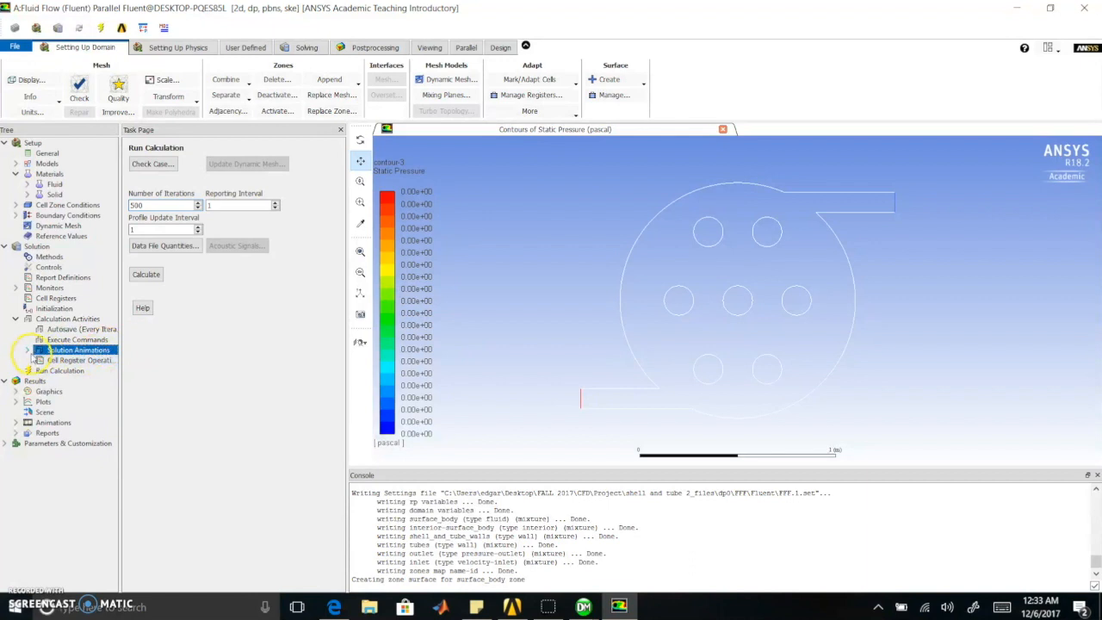
click(28, 349)
double_click(82, 360)
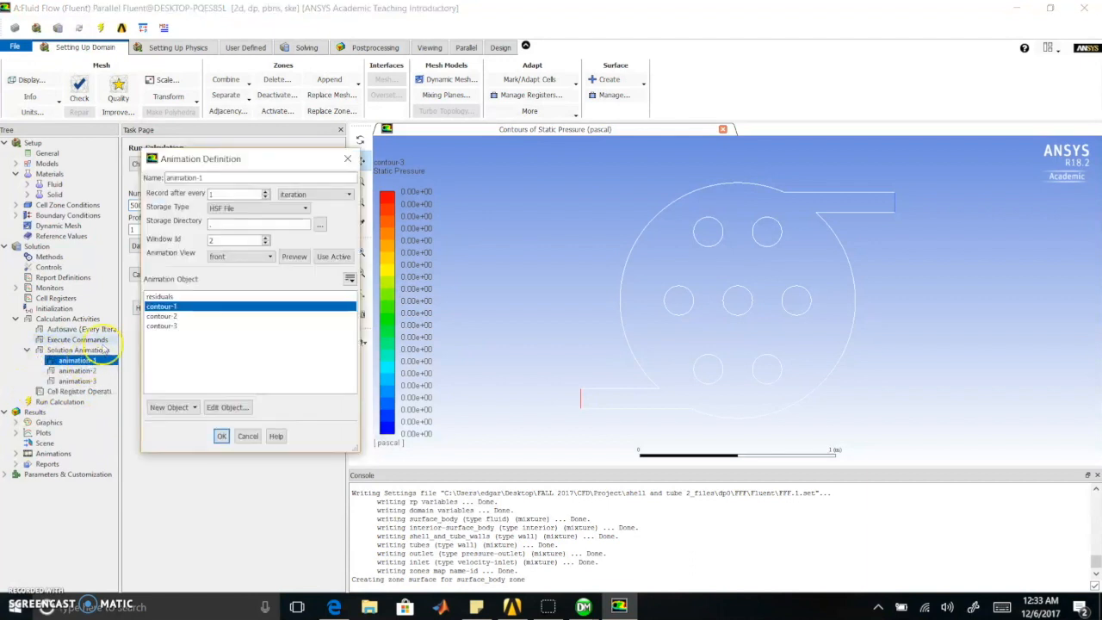
click(226, 408)
click(218, 510)
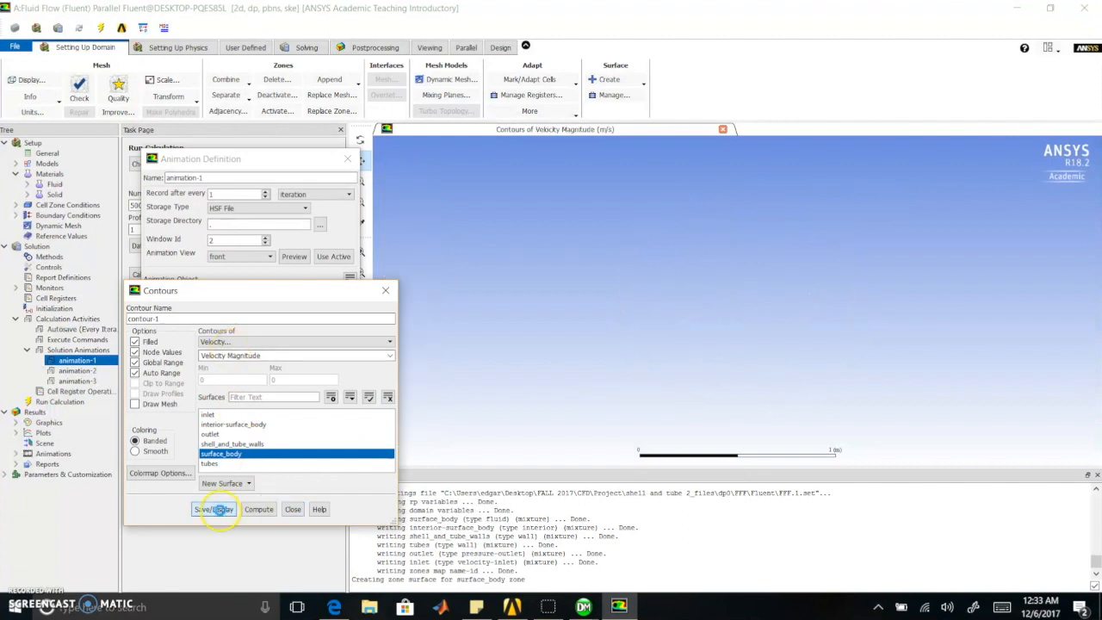
click(294, 509)
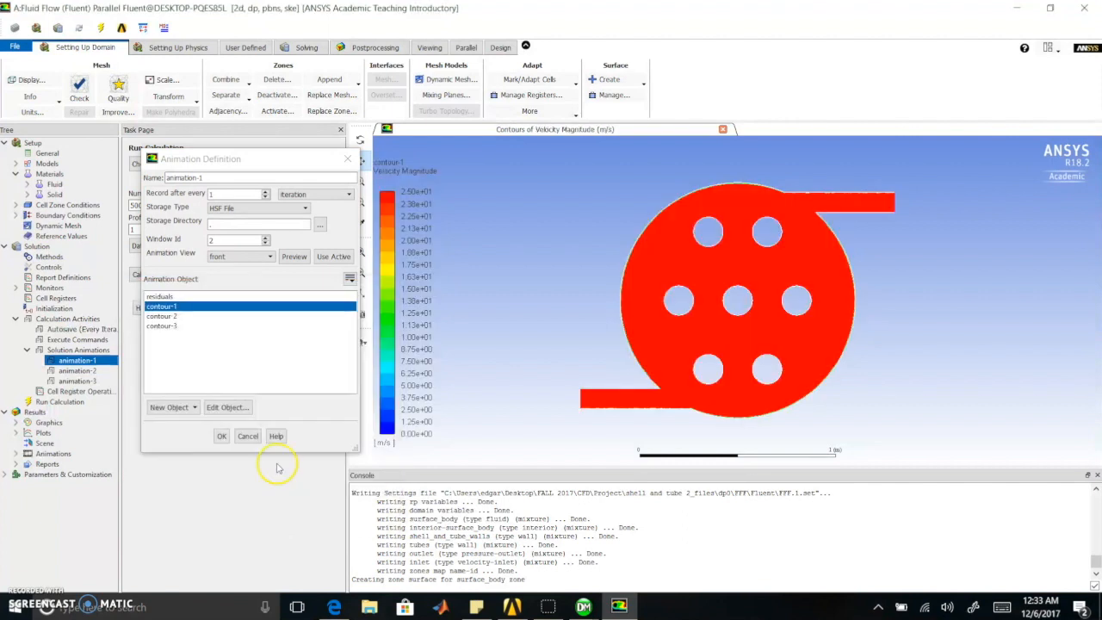
click(221, 433)
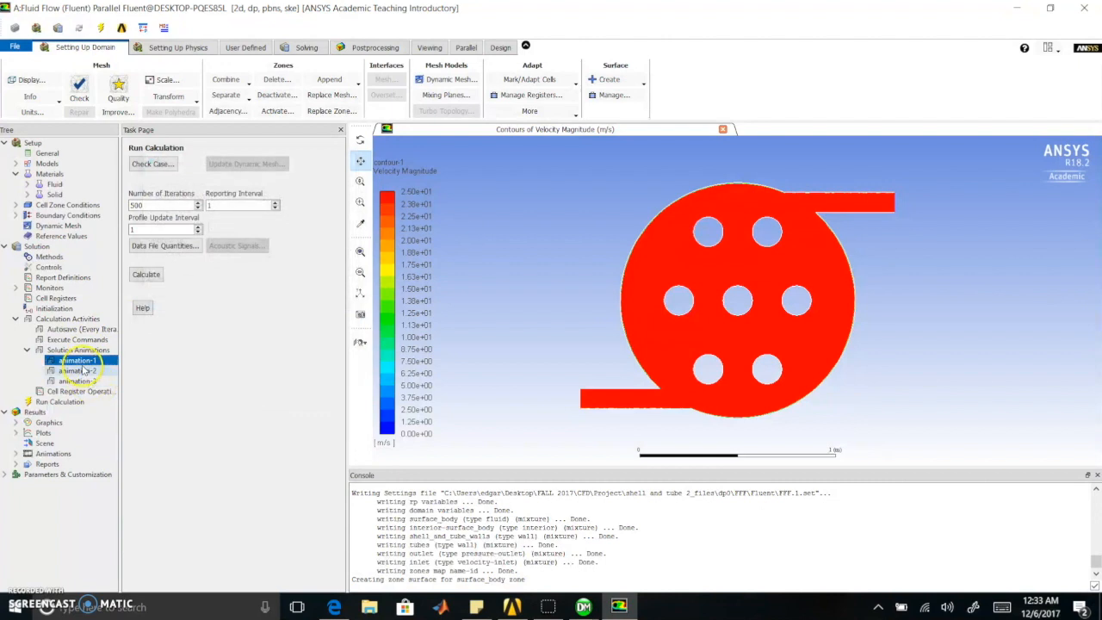
- Reopen the second animation's definition and redisplay its static temperature contour to check it
double_click(78, 370)
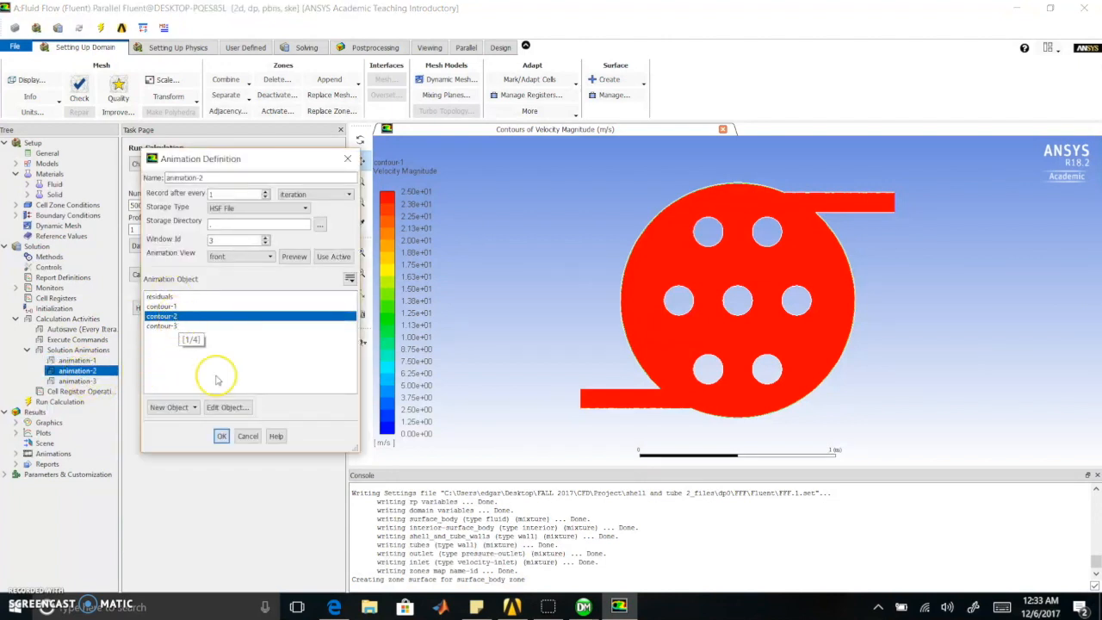
click(223, 407)
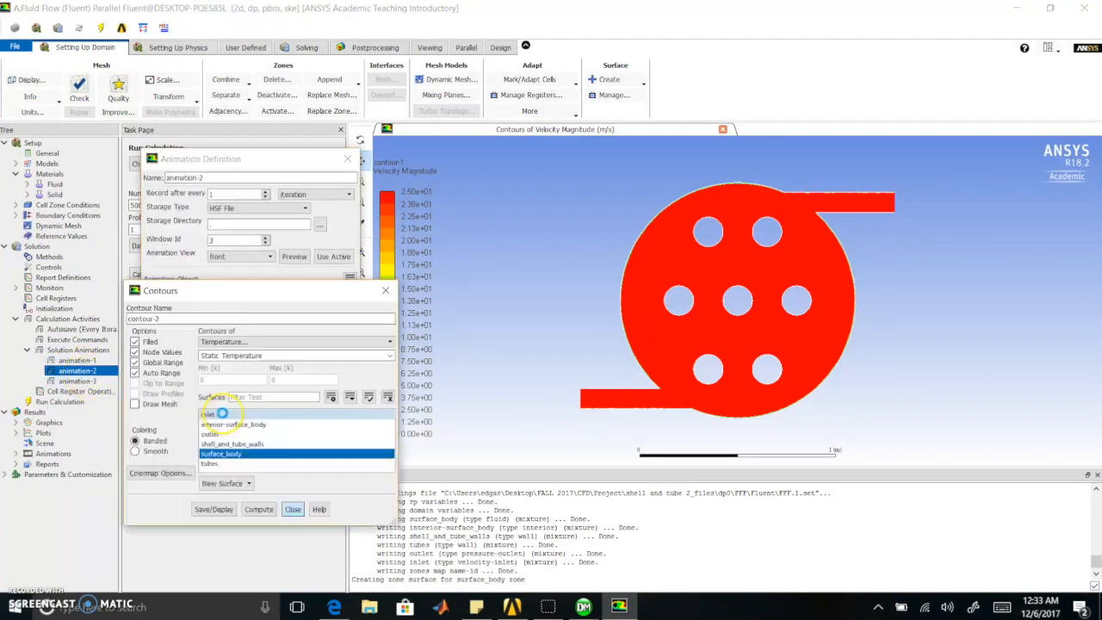
click(215, 509)
click(292, 508)
- Select contour-3 in the second animation, deselect surface_body in that static pressure contour, redisplay it and accept the definition
click(173, 325)
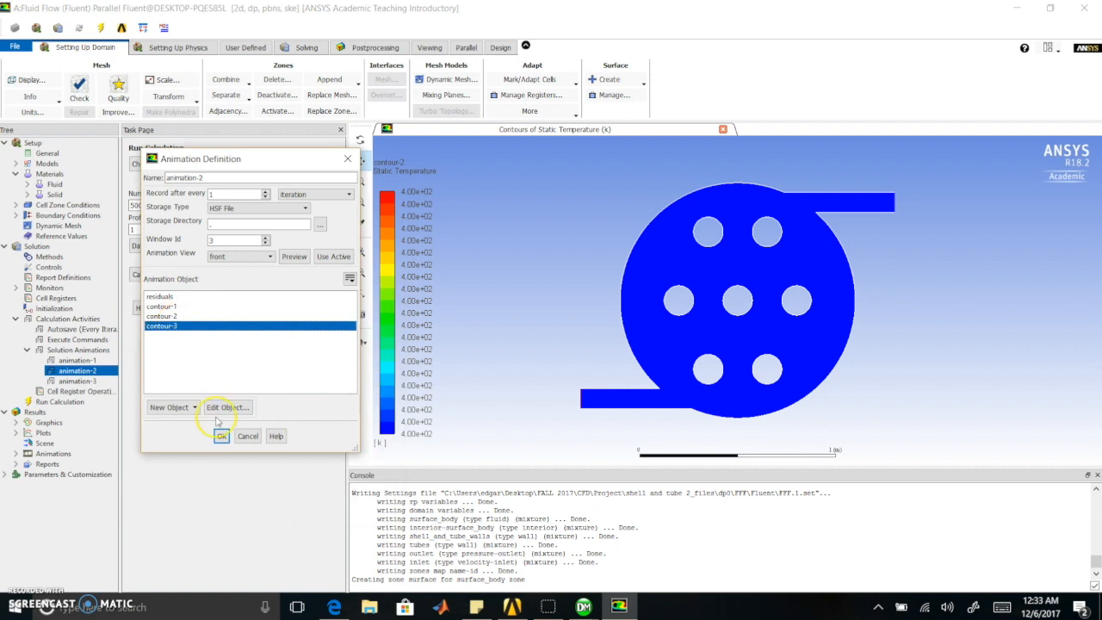
click(217, 413)
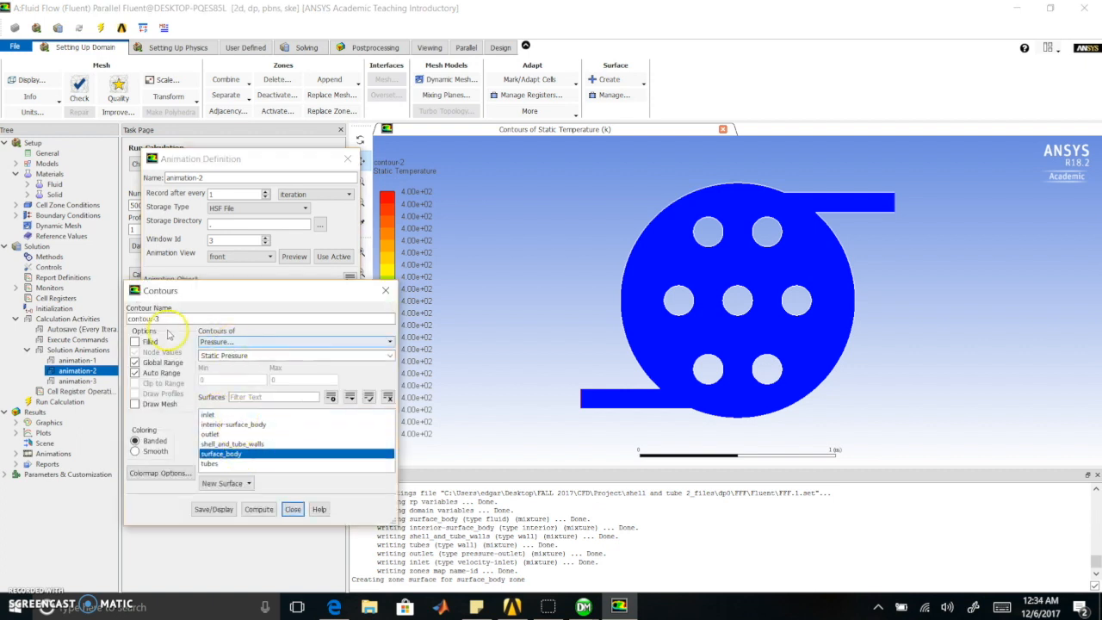
click(221, 454)
click(213, 509)
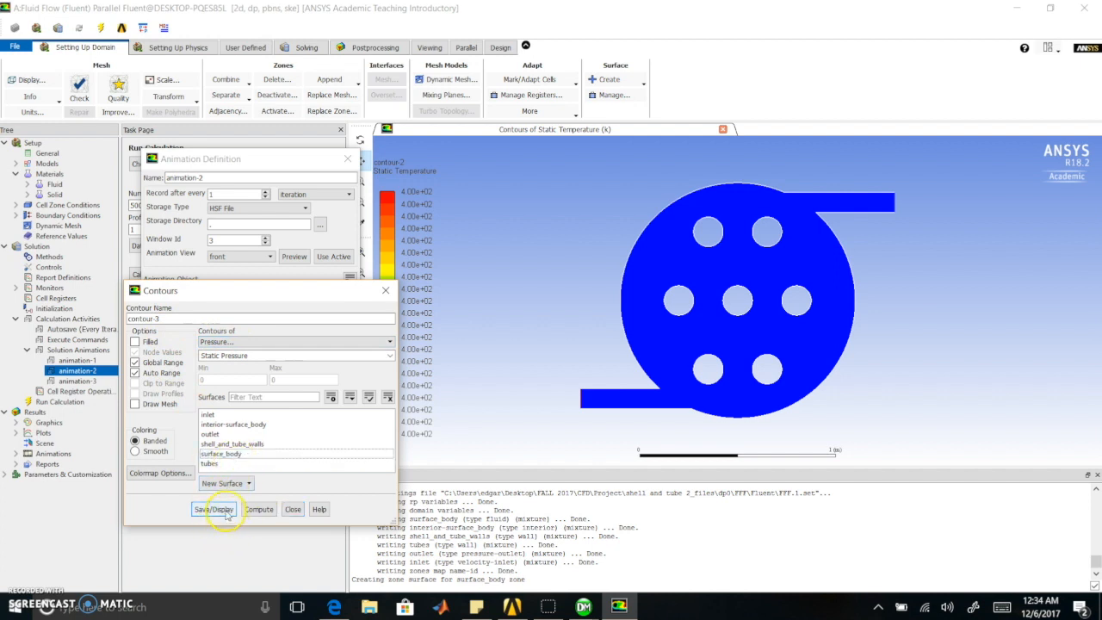
click(292, 509)
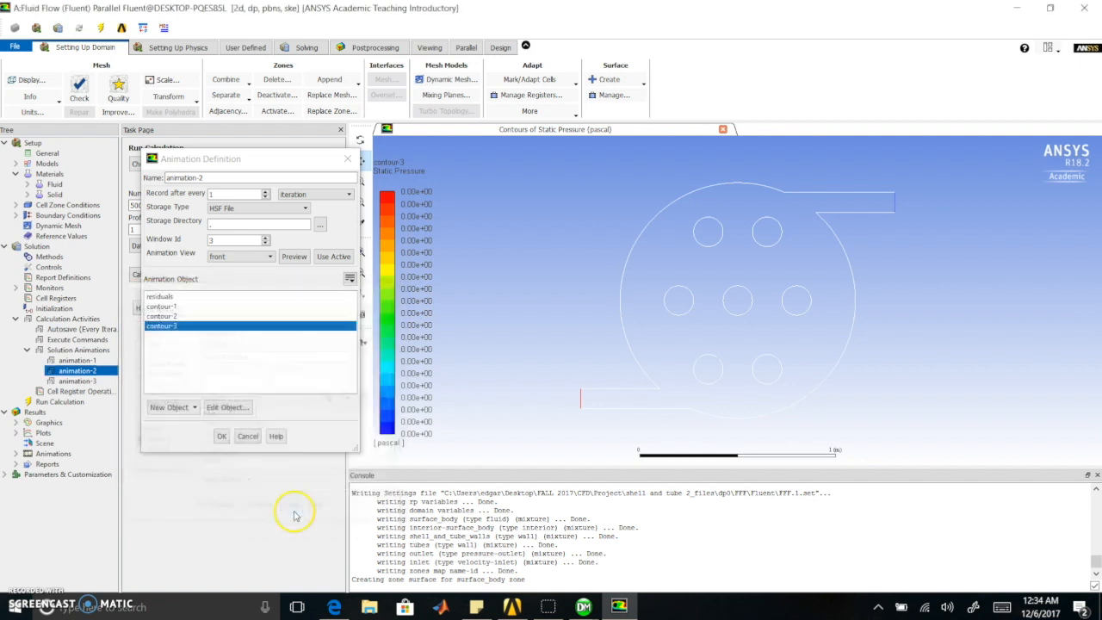
click(221, 437)
- Run the calculation and check the console output for the iteration at which the solution converges
click(90, 403)
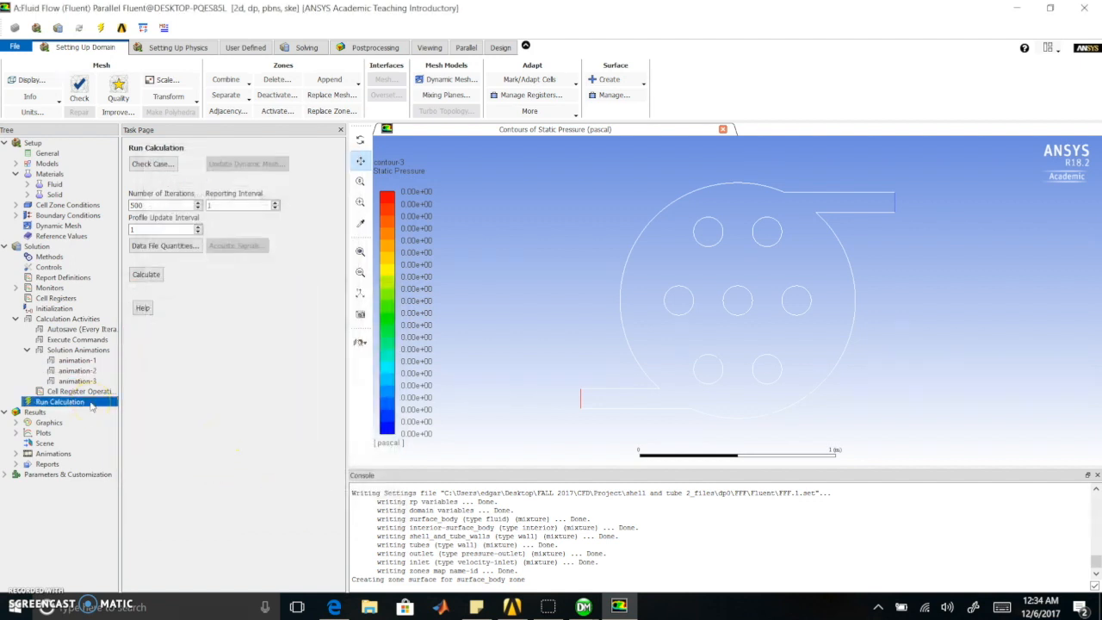
click(146, 274)
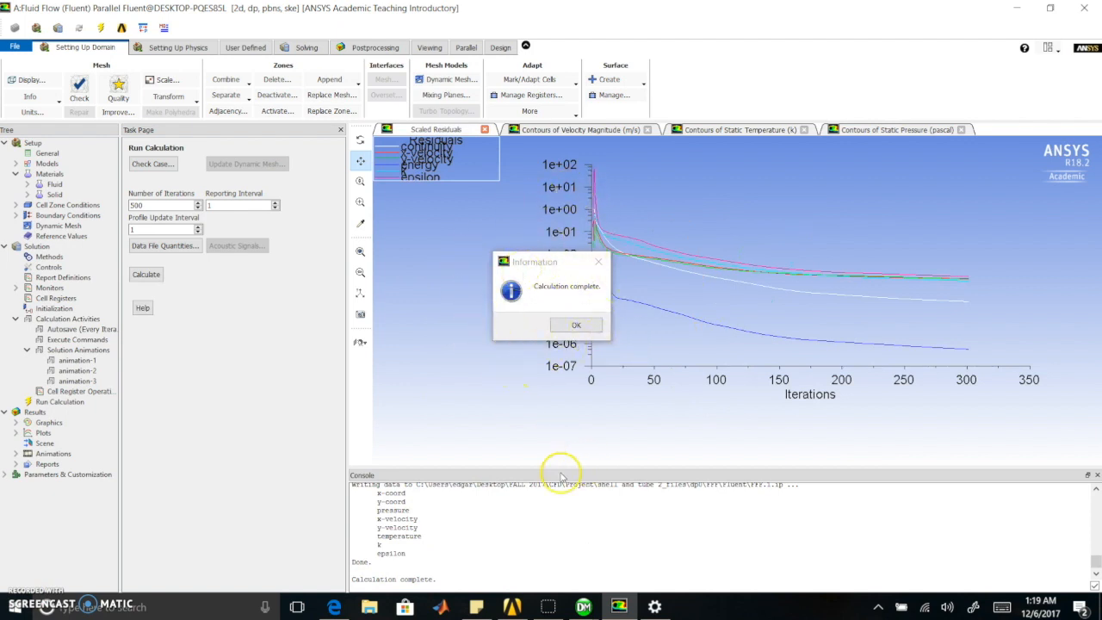
scroll(422, 516, up, 4)
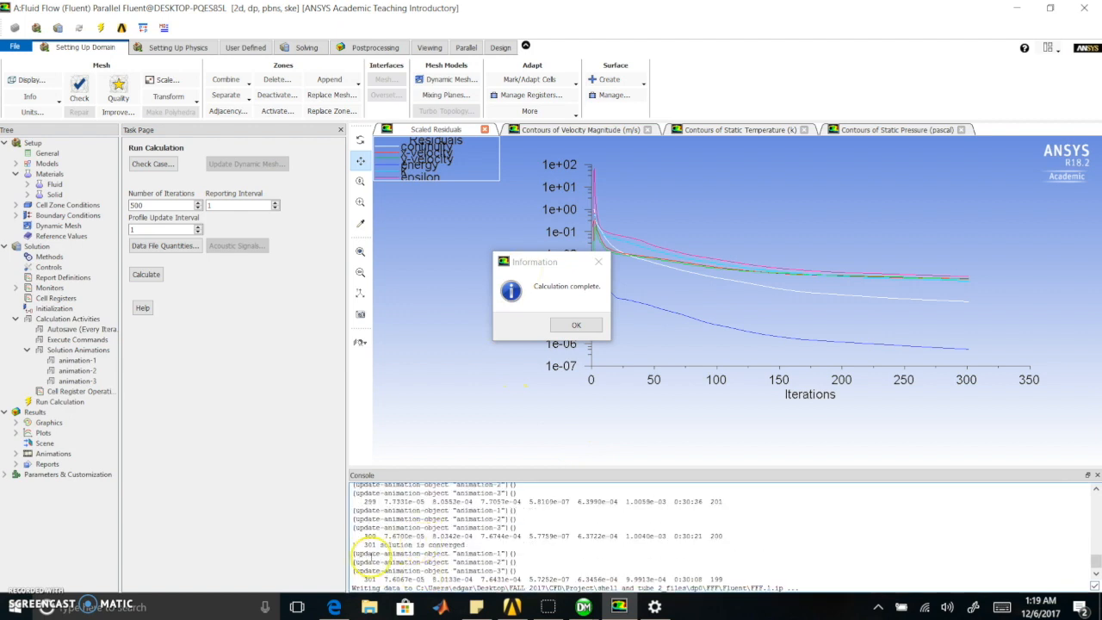
mouse_move(365, 543)
mouse_down()
mouse_move(435, 534)
mouse_move(364, 535)
mouse_up()
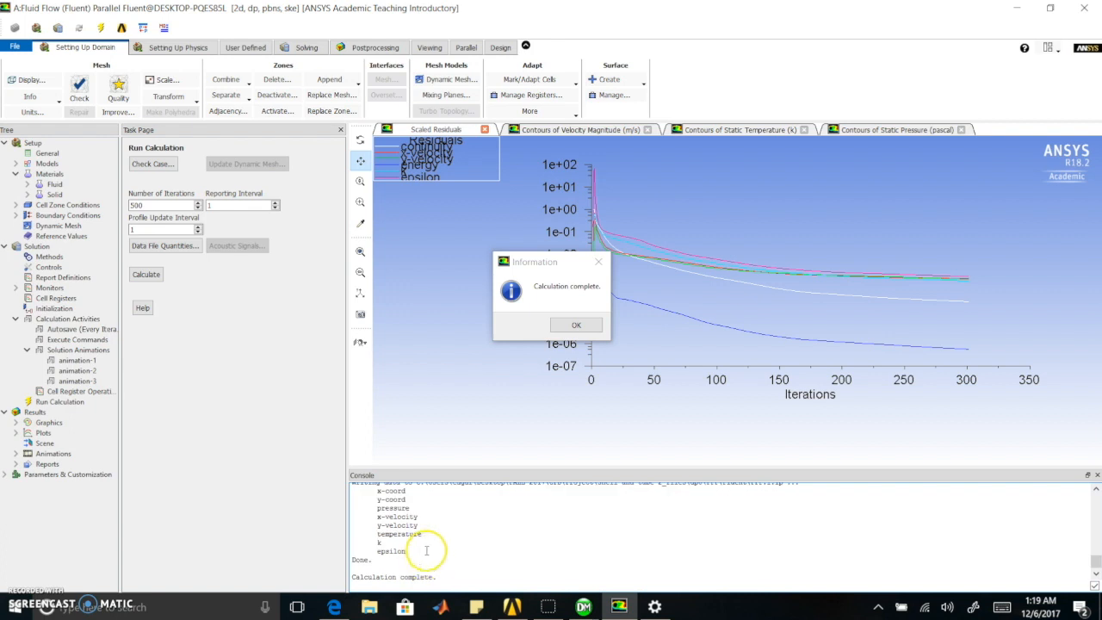
- Open the solution animation playback under the results, select animation-1 and dismiss the calculation notice
click(16, 453)
click(86, 464)
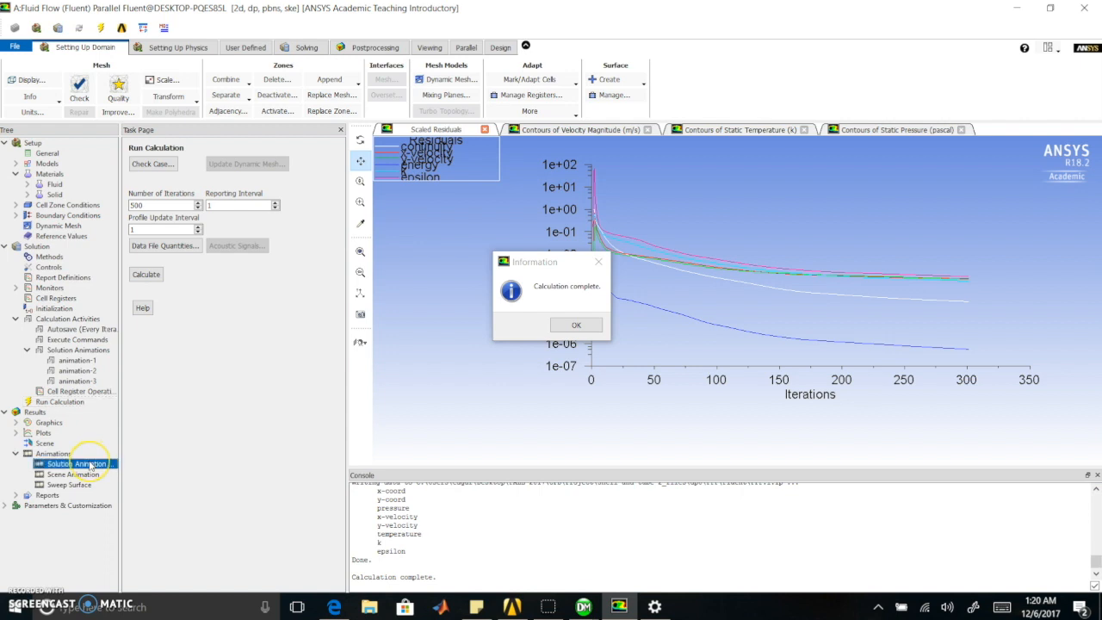
double_click(90, 465)
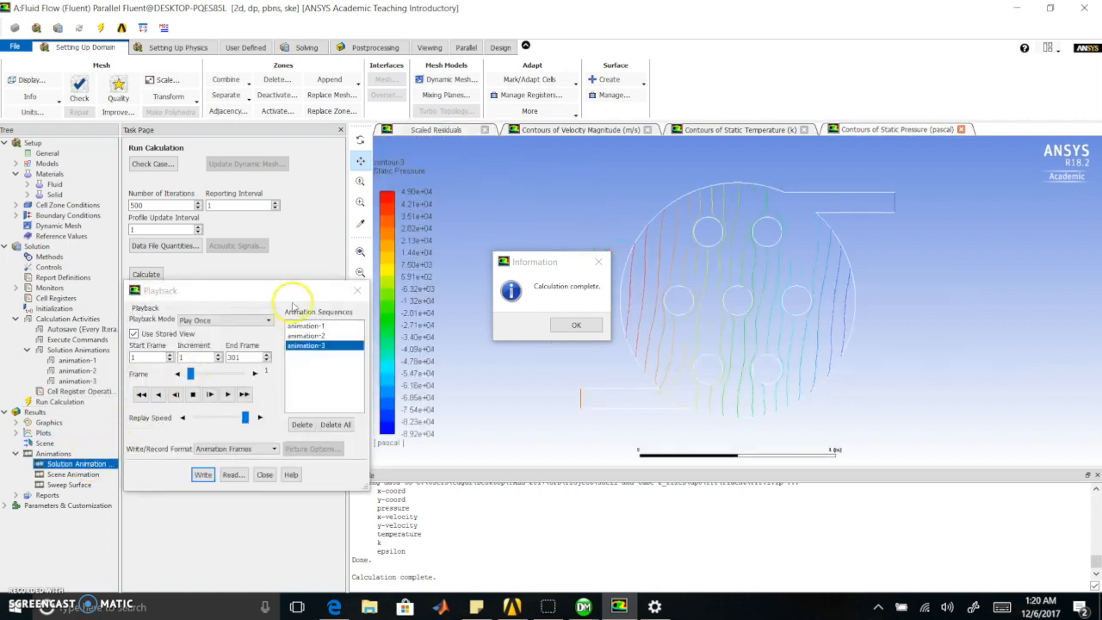
click(303, 327)
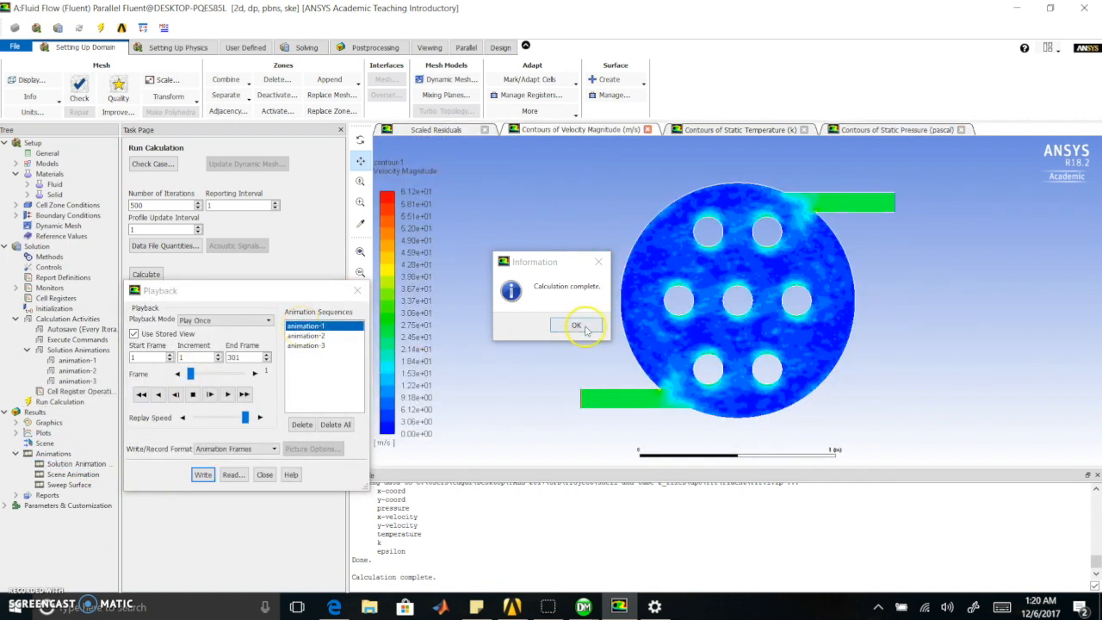
click(585, 329)
- Examine the static temperature and static pressure contour windows, and return to the velocity magnitude contours
scroll(752, 320, down, 1)
scroll(753, 320, up, 1)
click(765, 129)
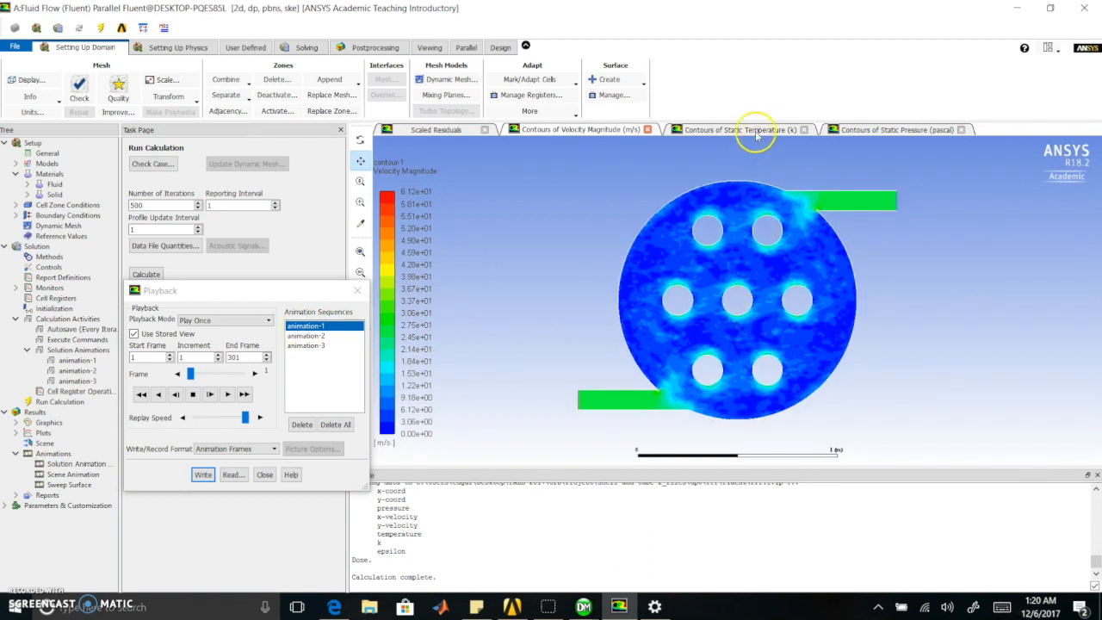
click(878, 129)
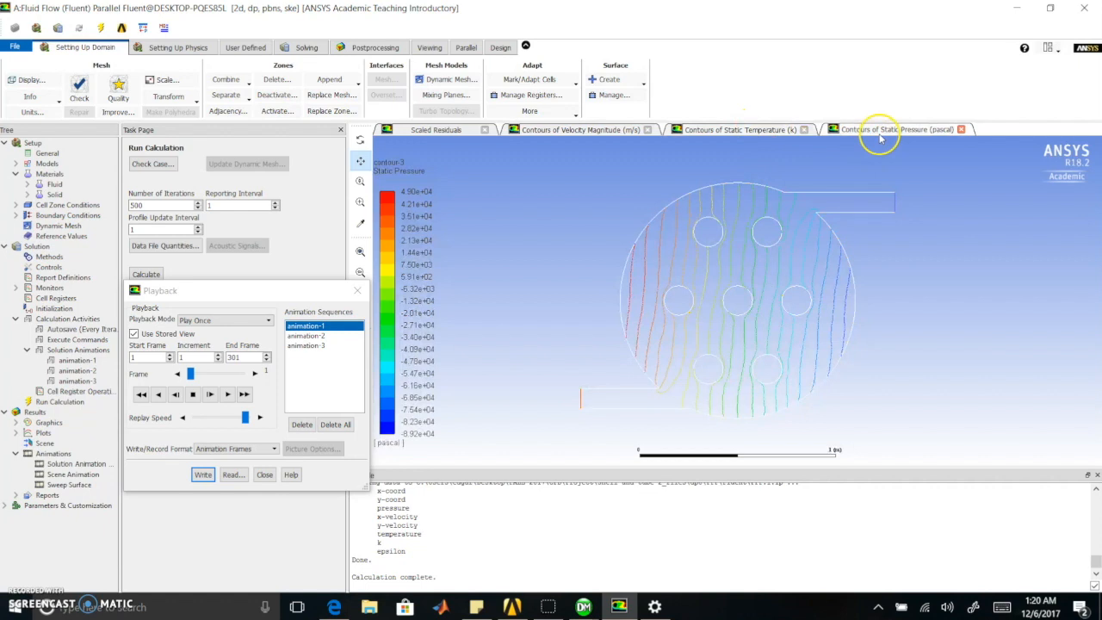
click(614, 131)
scroll(759, 332, up, 2)
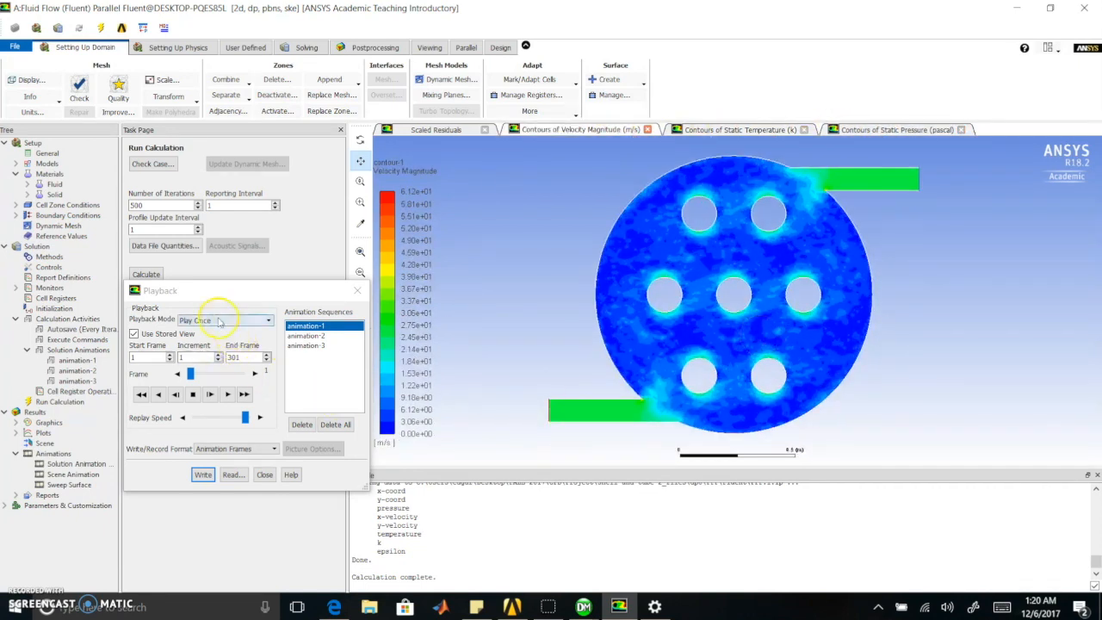
- Write the solution animations in MPEG format and check the console for the frames read and the created file
click(275, 448)
click(247, 476)
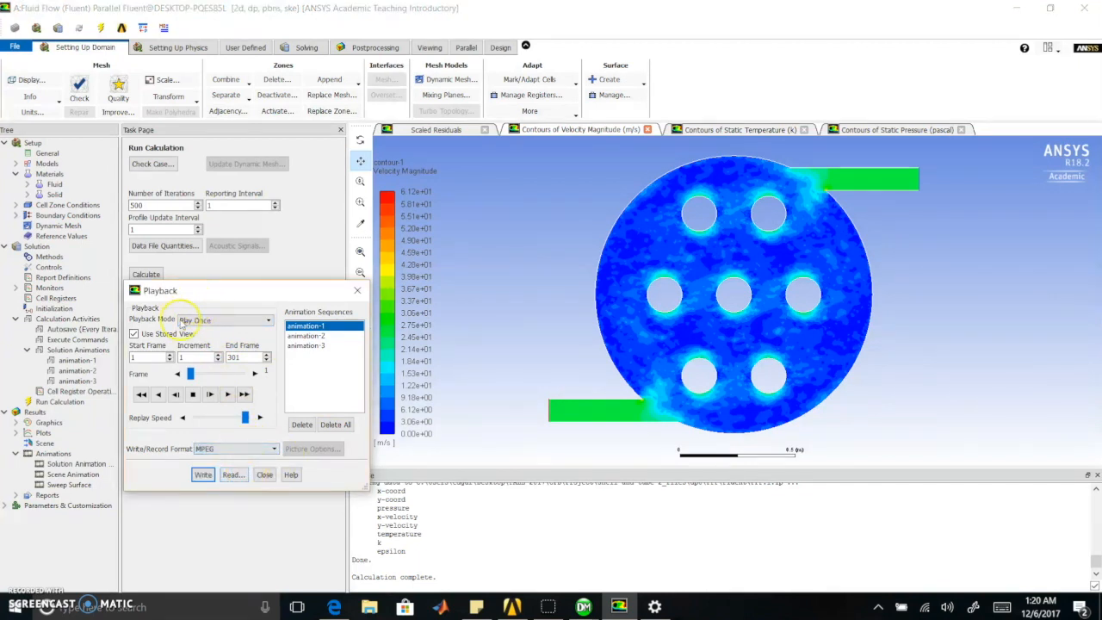
click(204, 475)
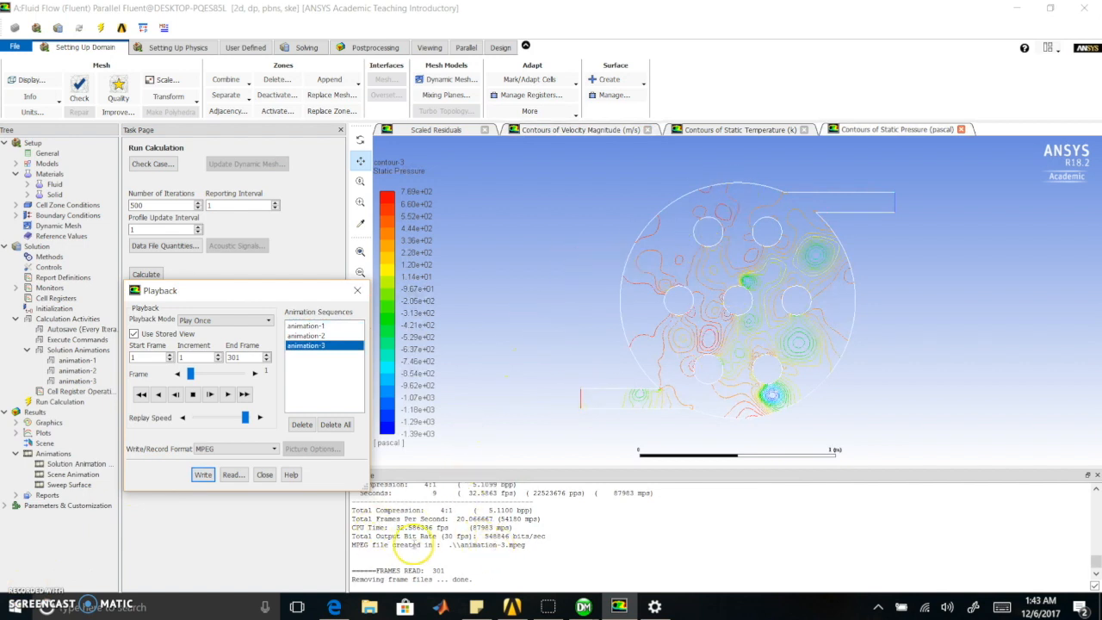
drag(353, 570, 445, 570)
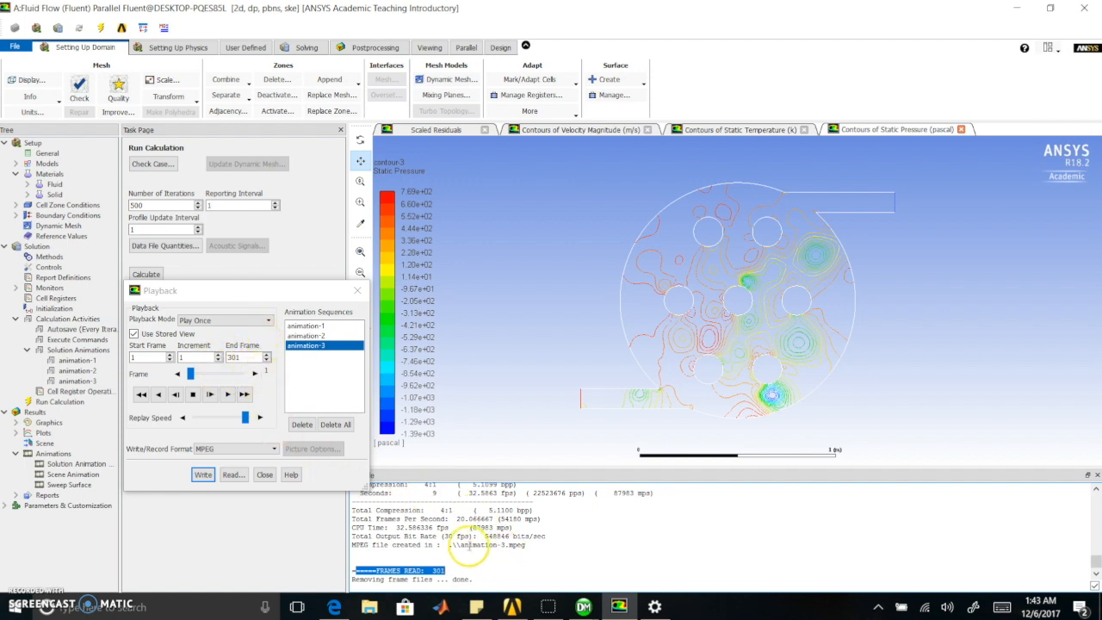
drag(454, 546, 531, 543)
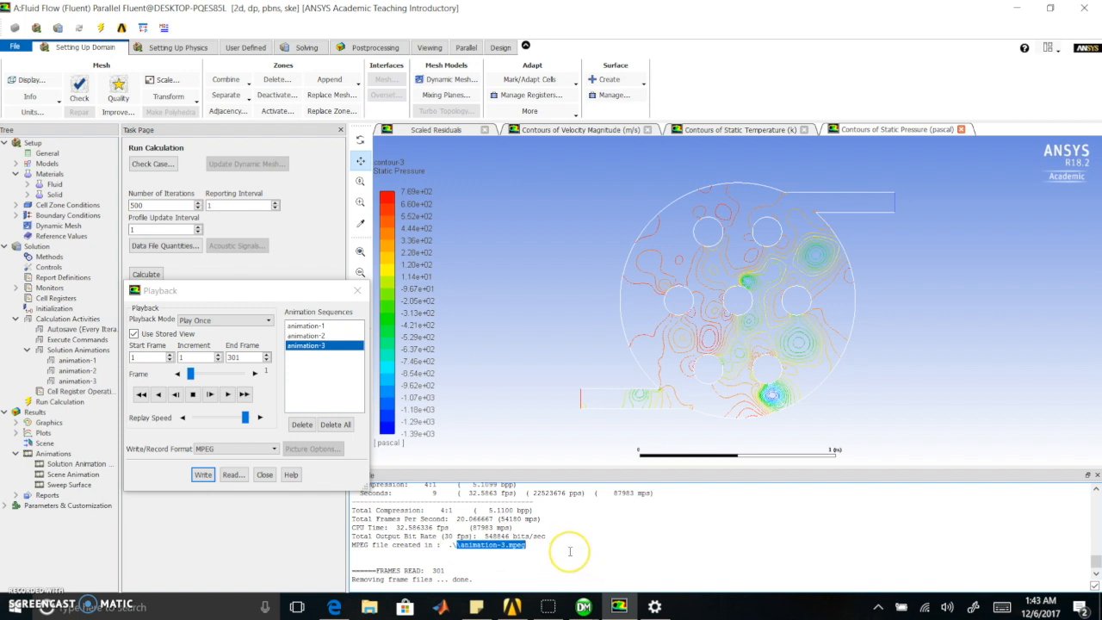
- Switch to File Explorer and open Desktop > FALL 2017 > CFD > Project > shell and tube 2_files > dp0 > FFF > Fluent
click(370, 607)
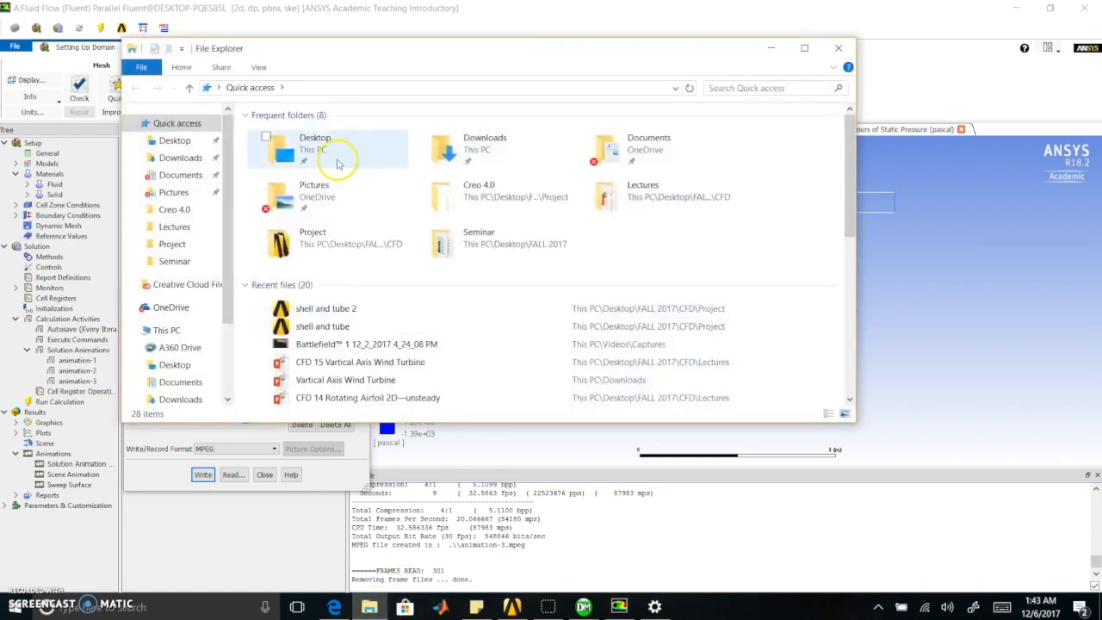
double_click(337, 163)
double_click(337, 132)
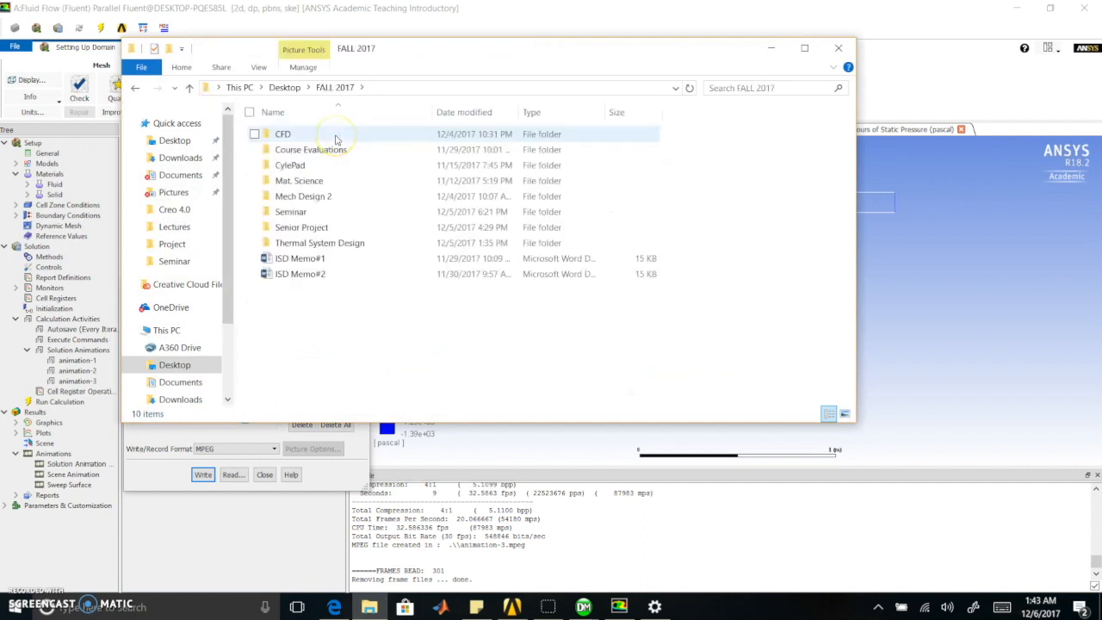
double_click(336, 136)
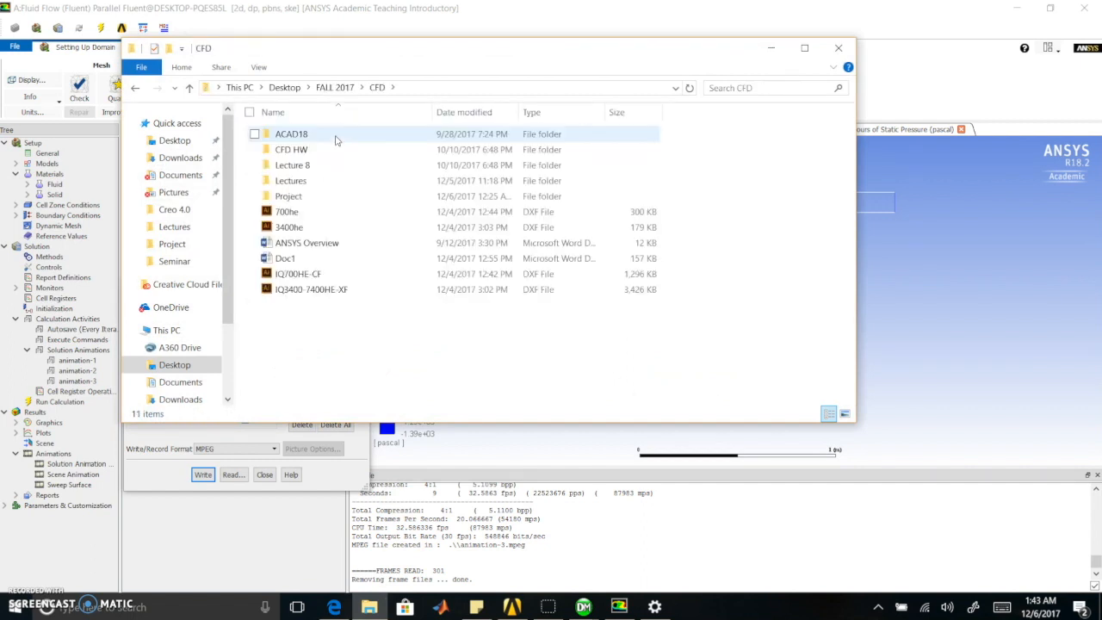
double_click(314, 196)
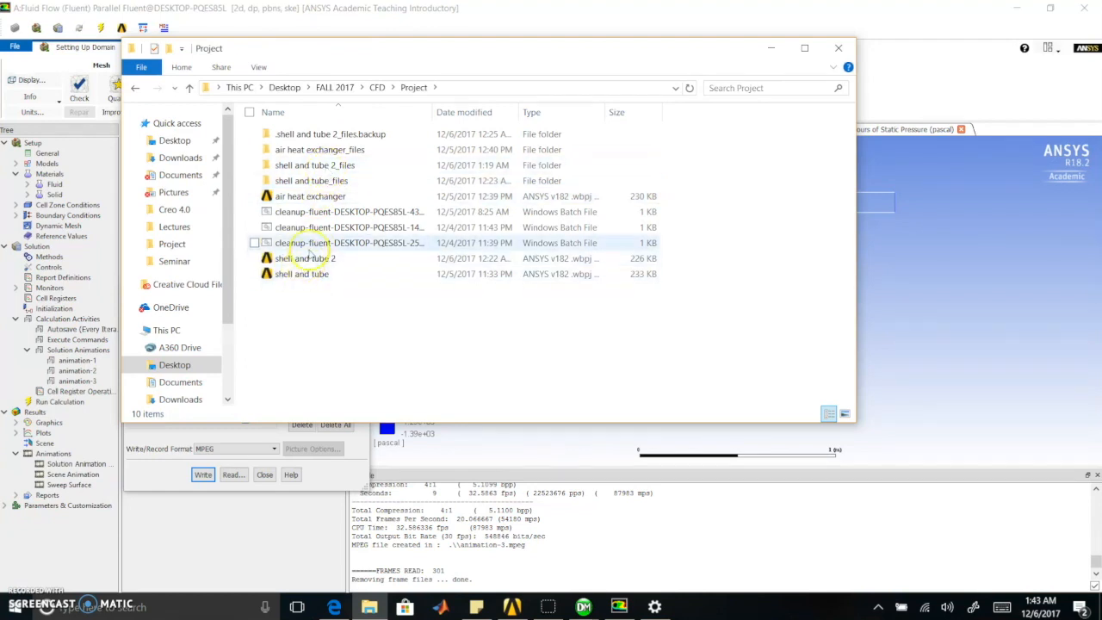
double_click(334, 168)
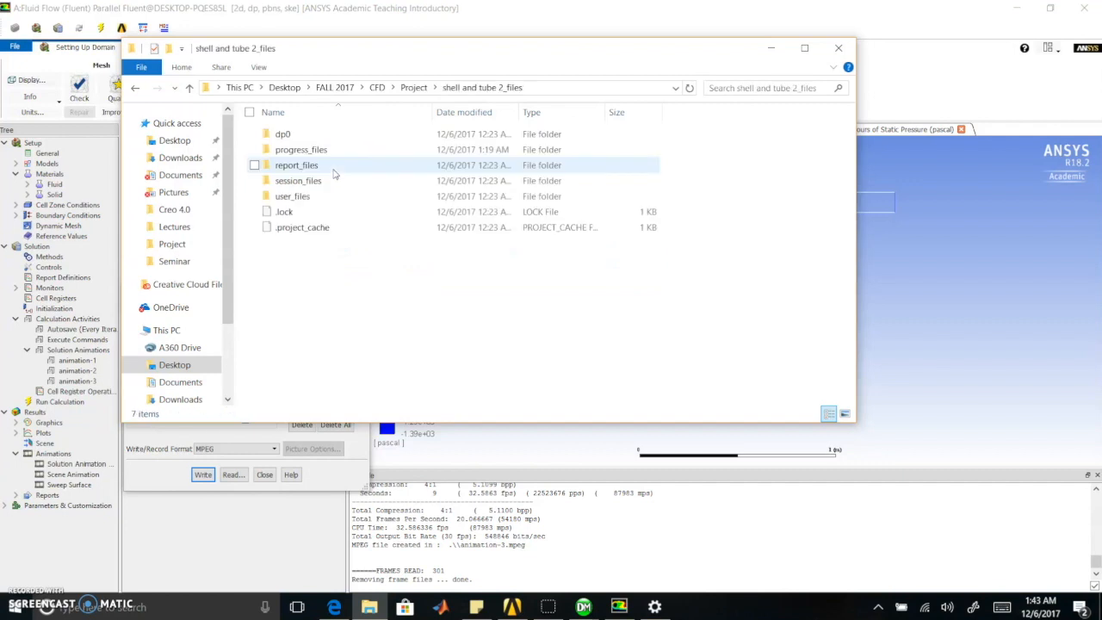
double_click(332, 139)
double_click(330, 137)
double_click(328, 148)
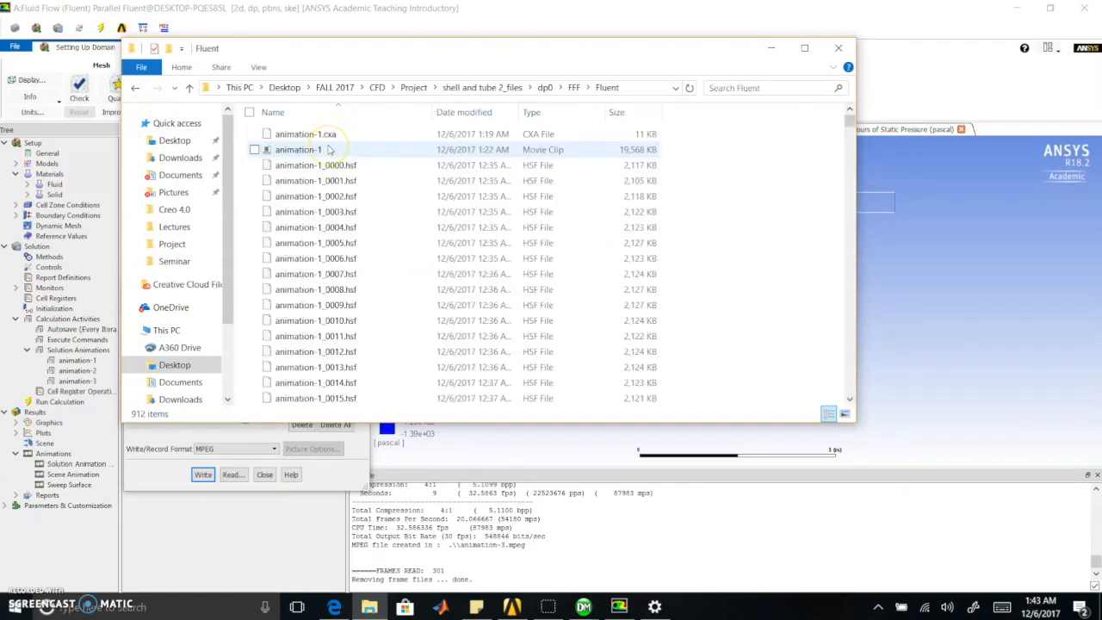
- Play the animation-1 movie clip in Windows Media Player and pause it after viewing the velocity magnitude contours
click(326, 151)
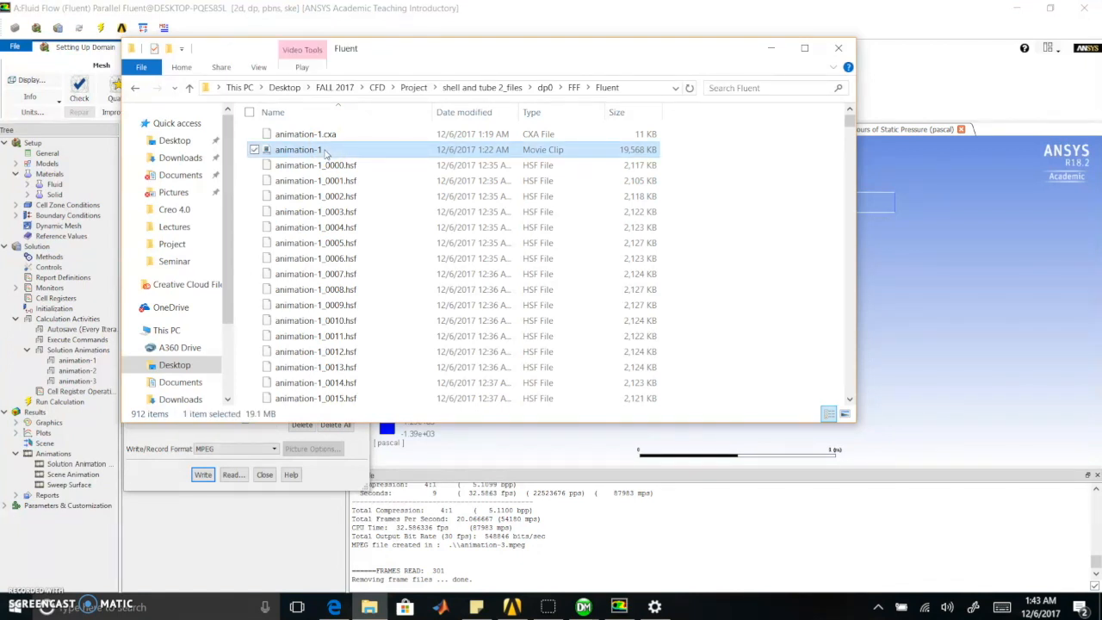
right_click(324, 151)
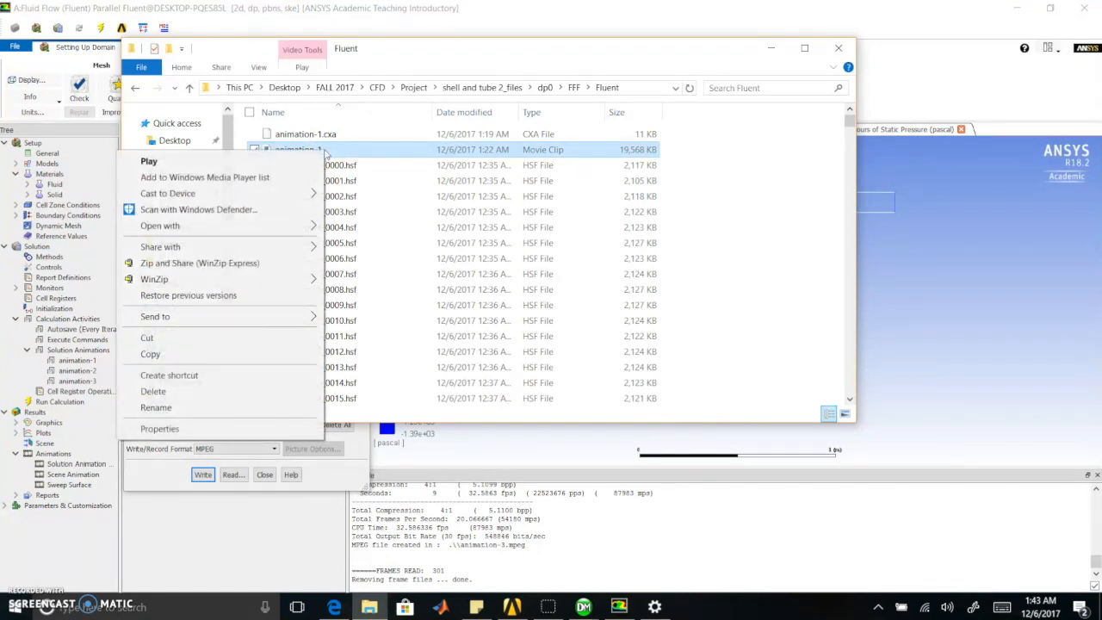
mouse_move(293, 229)
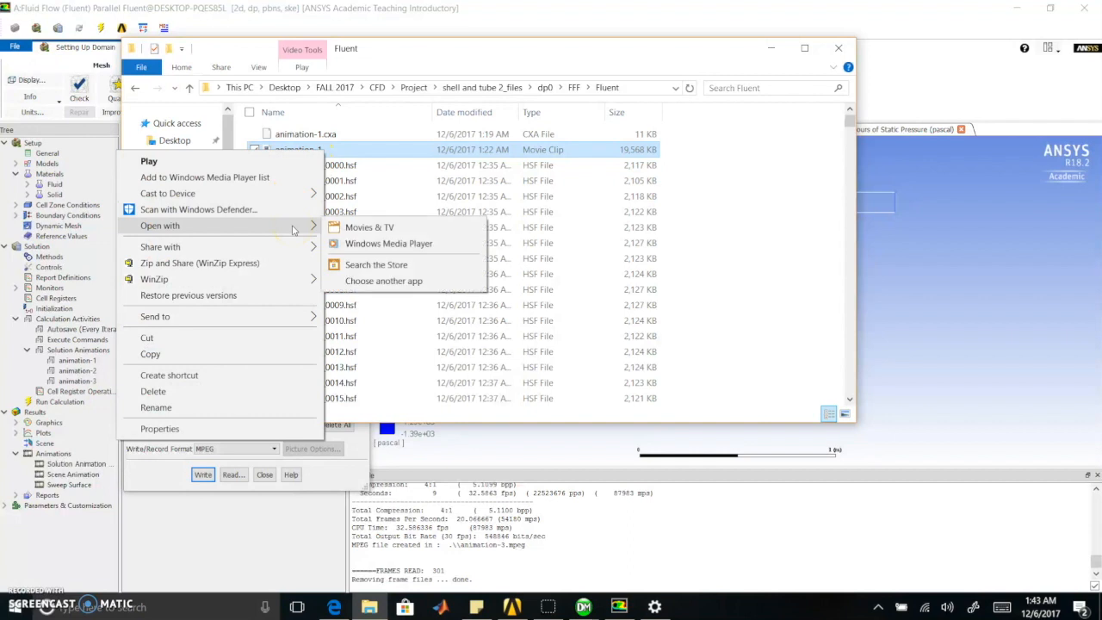
click(378, 244)
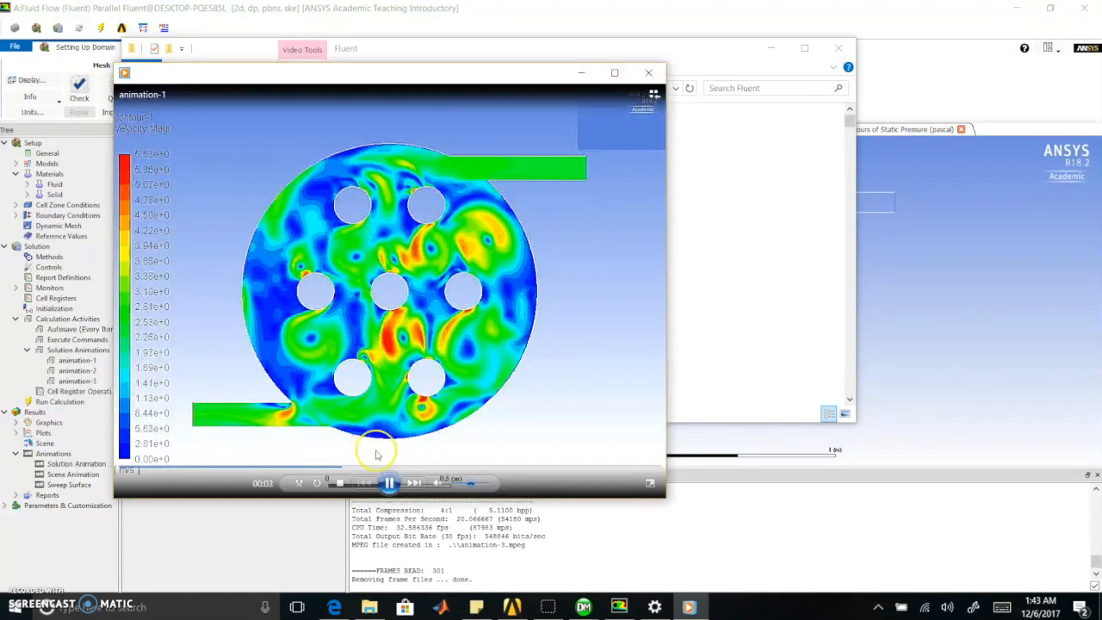
click(389, 482)
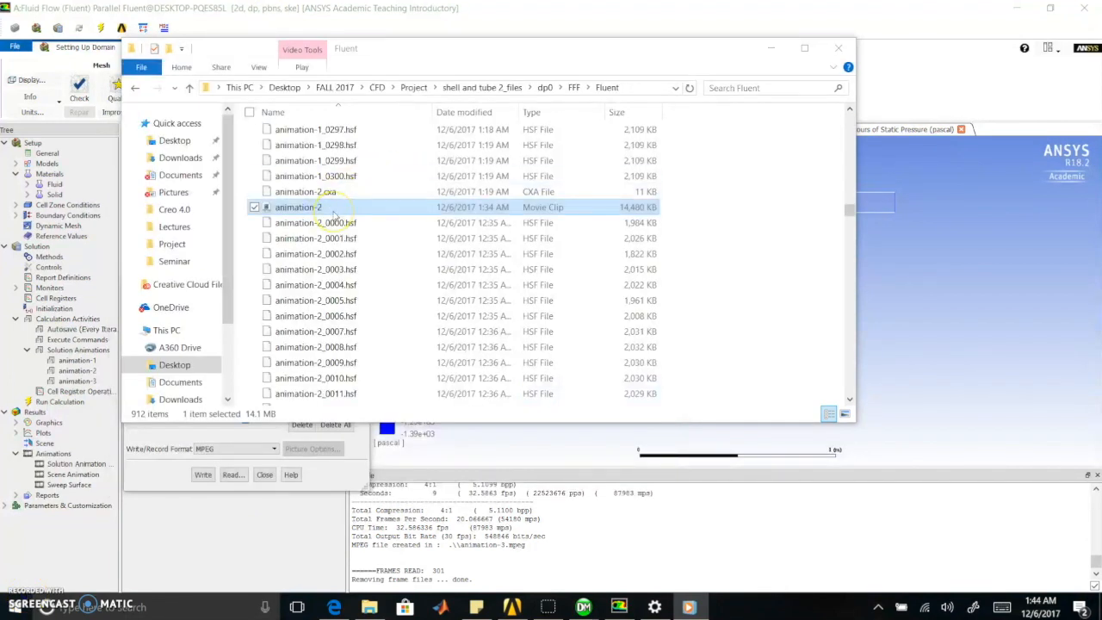
- Find the animation-3 movie clip in the Fluent folder, play it and pause the playback
scroll(336, 217, down, 14)
scroll(336, 217, down, 20)
scroll(334, 217, down, 20)
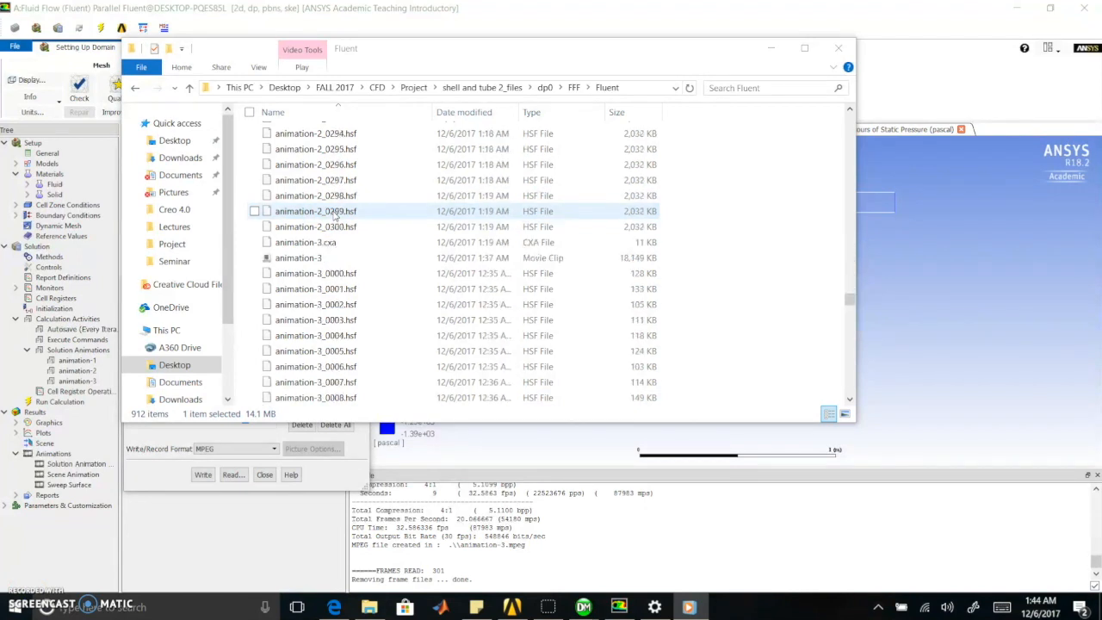
double_click(320, 259)
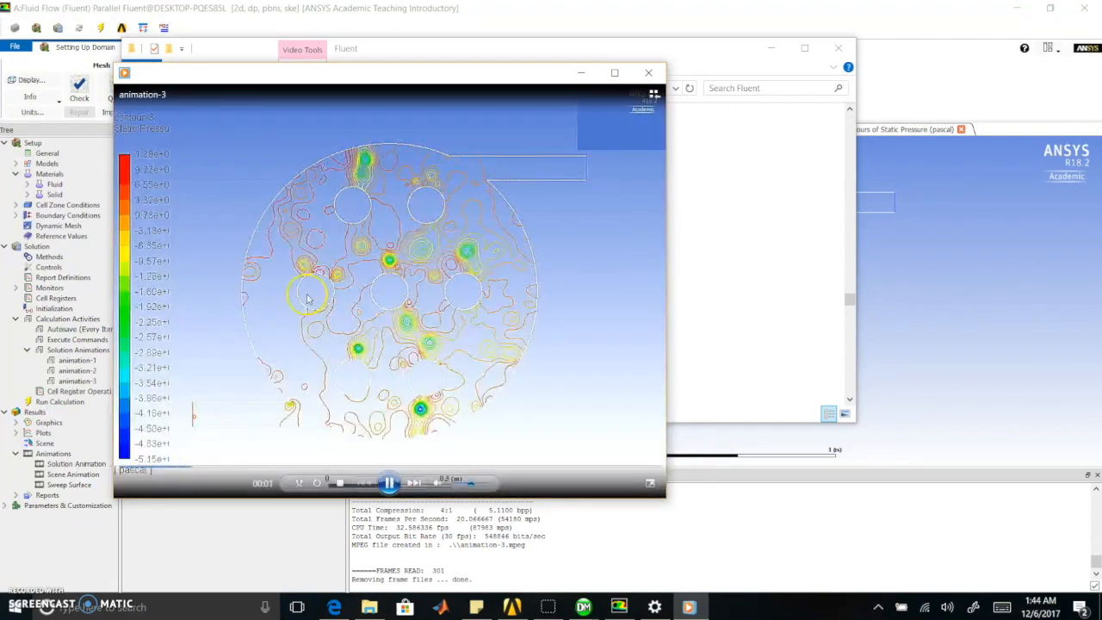
click(389, 483)
- Reposition the media player window over the folder window and resume the animation-3 playback
drag(441, 81, 871, 56)
click(688, 607)
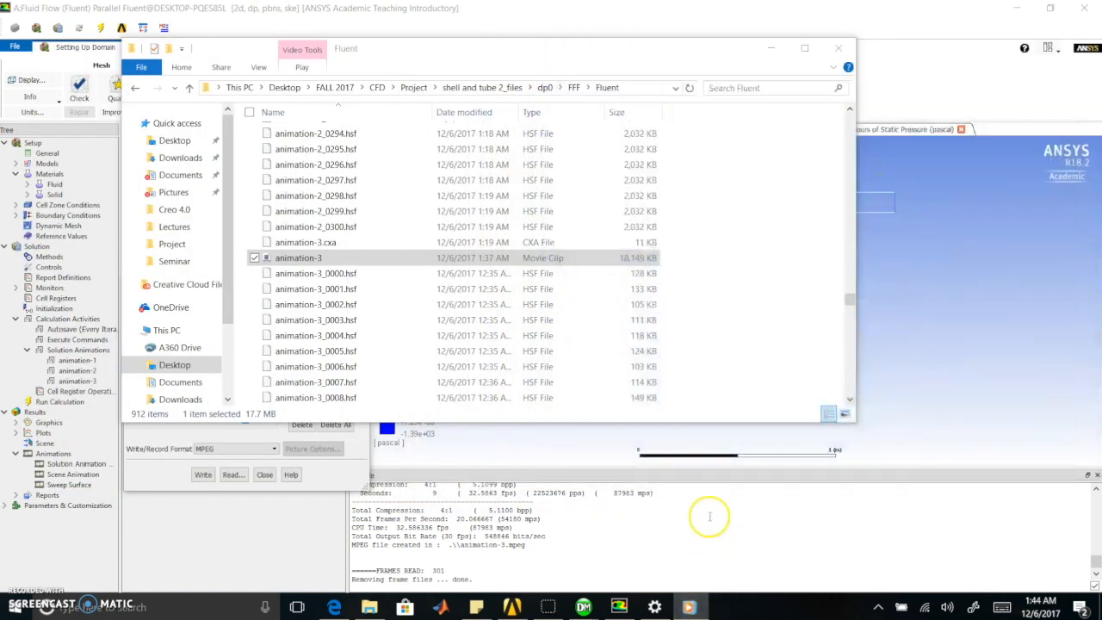
click(688, 606)
drag(774, 59, 437, 74)
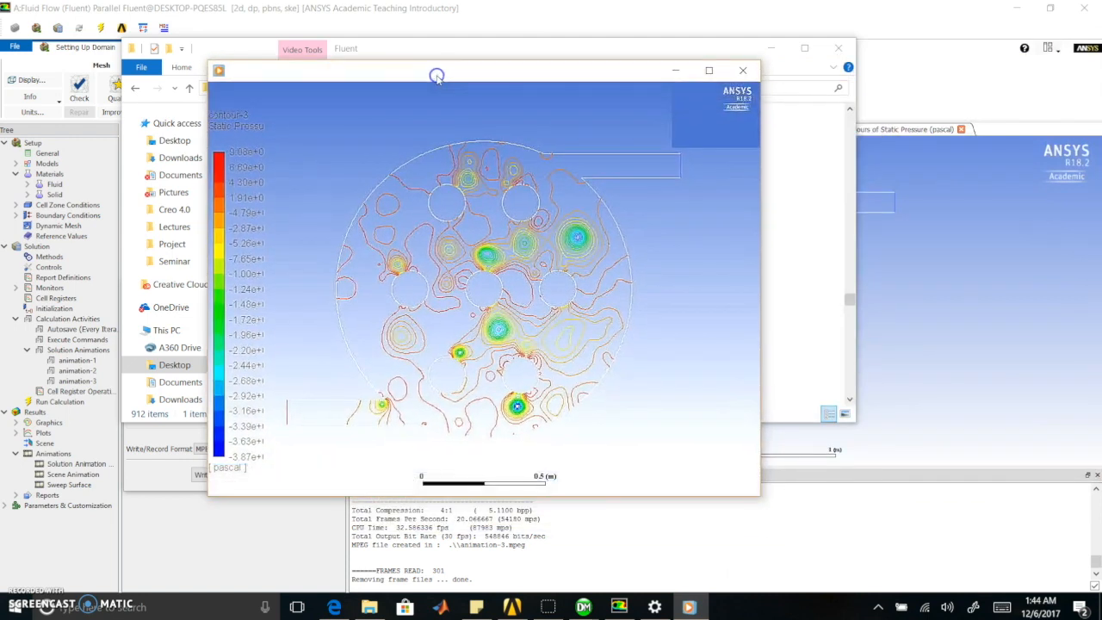
mouse_move(376, 303)
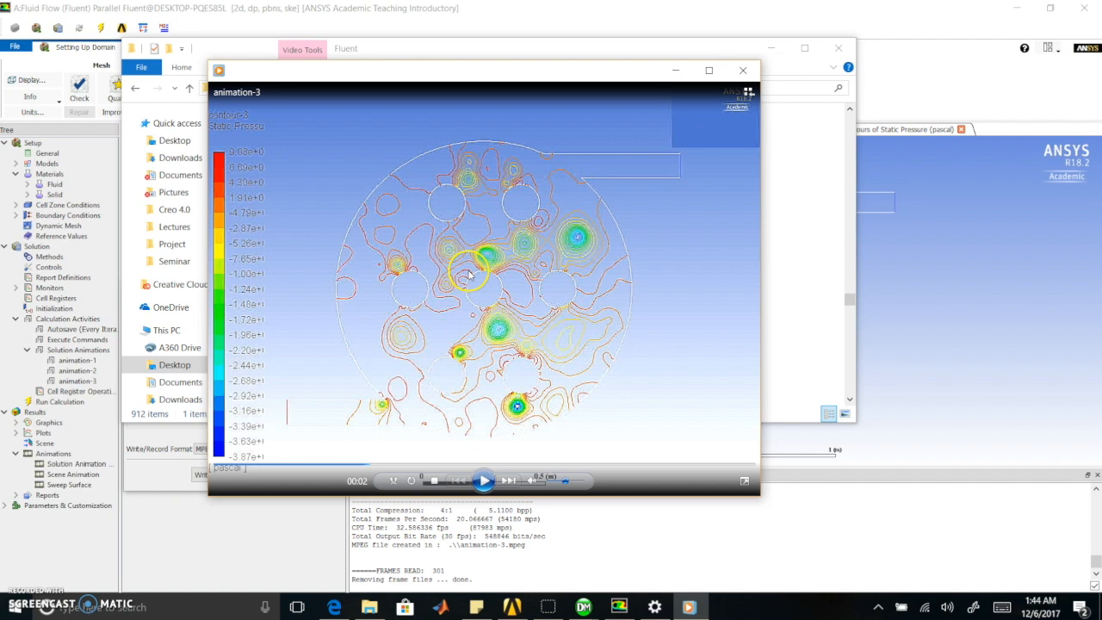
click(484, 480)
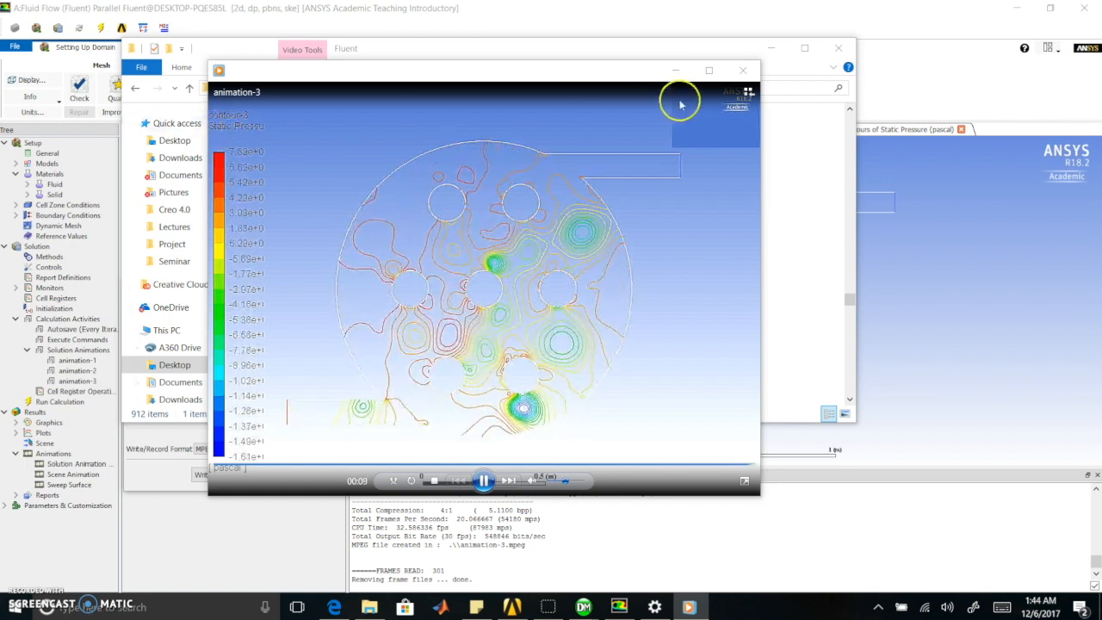
- Maximize the media player, replay the animation-3 static pressure clip and pause it
click(710, 70)
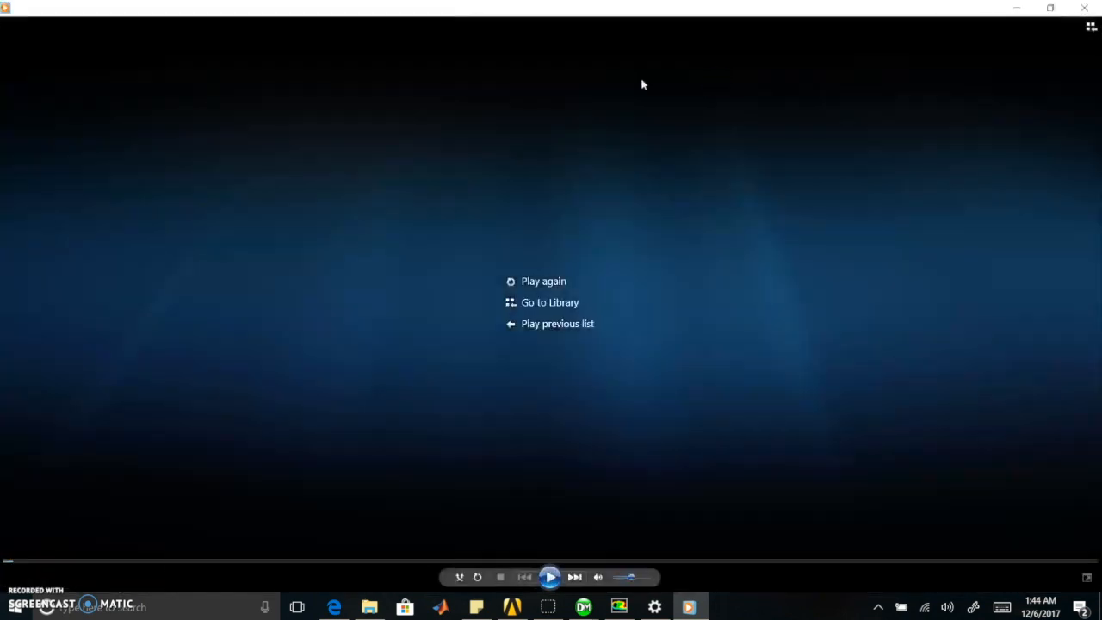
click(552, 282)
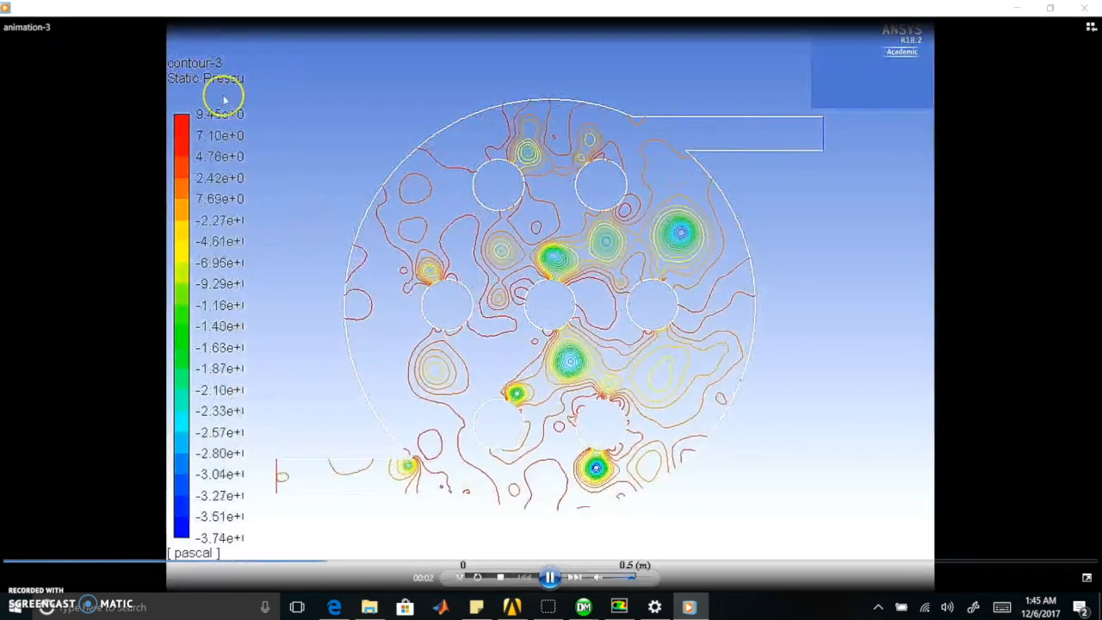
click(549, 576)
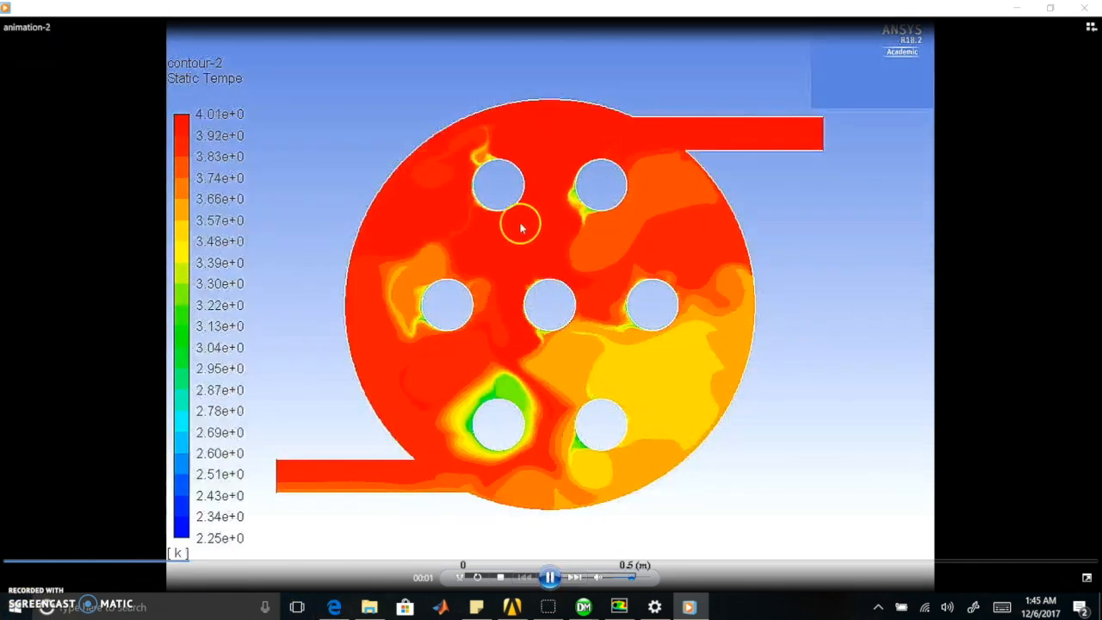